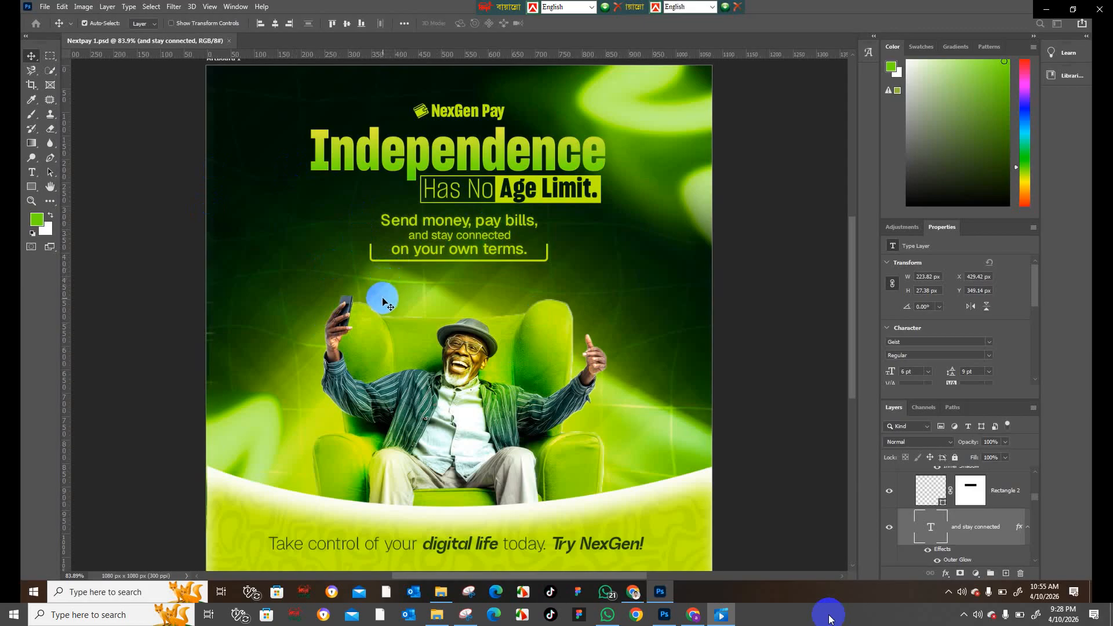
Step: Create a new document from the Web presets, 1080 px wide and 1080 px high at 300 ppi
click(165, 159)
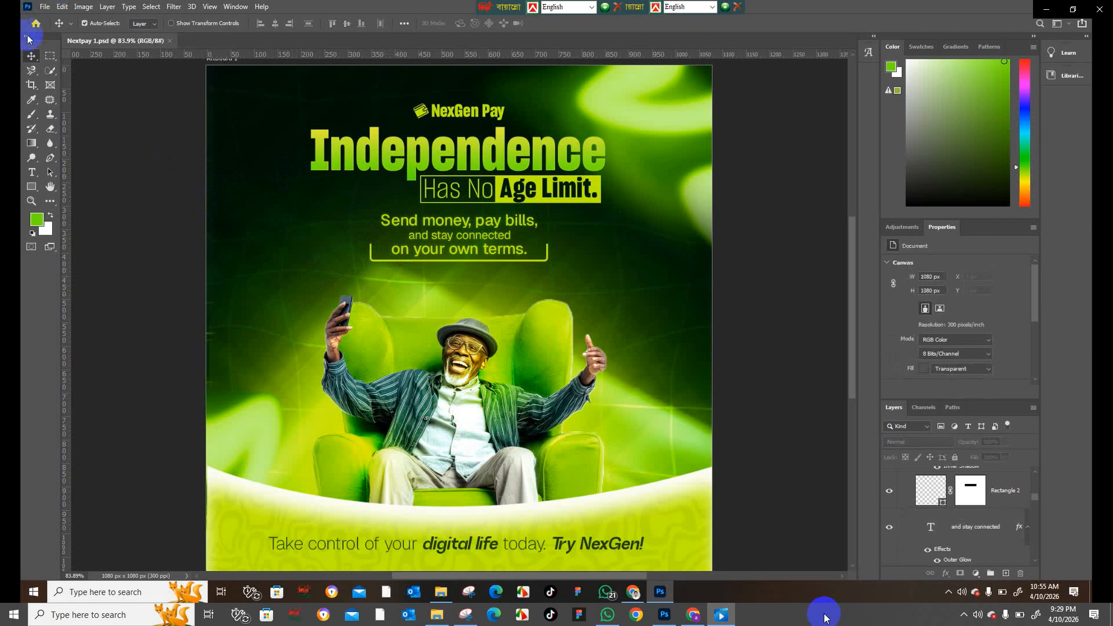
click(34, 23)
click(43, 7)
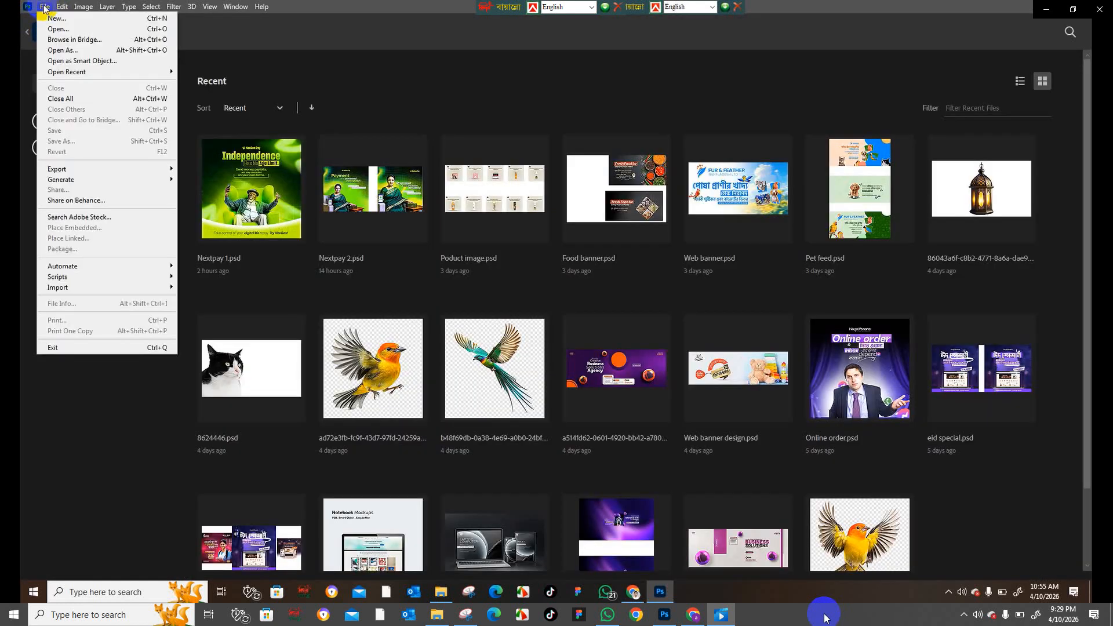
click(55, 18)
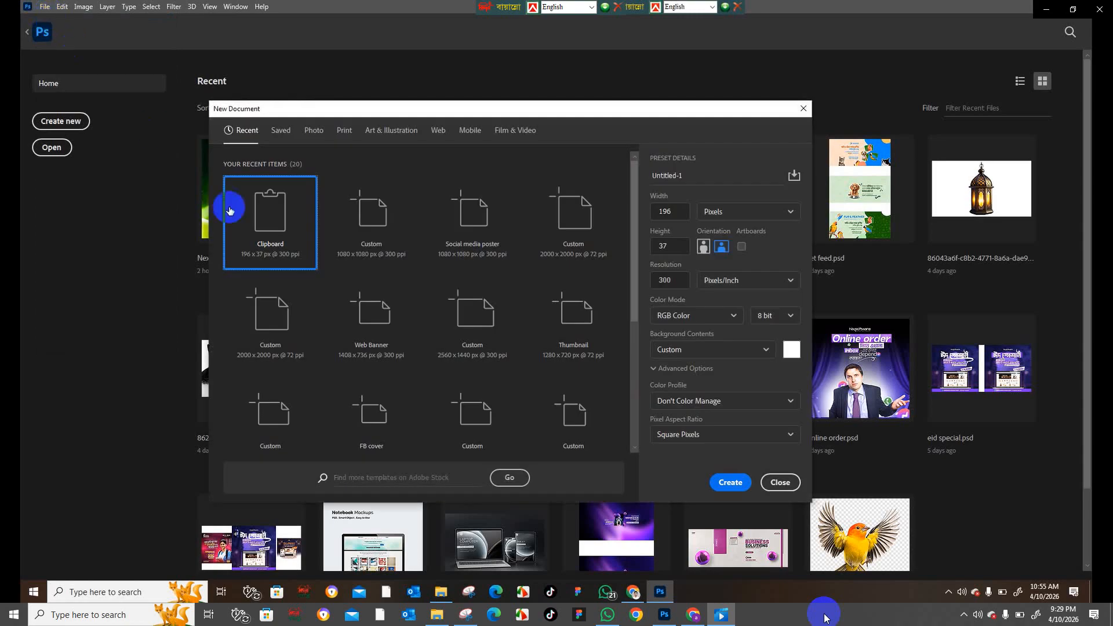
click(438, 132)
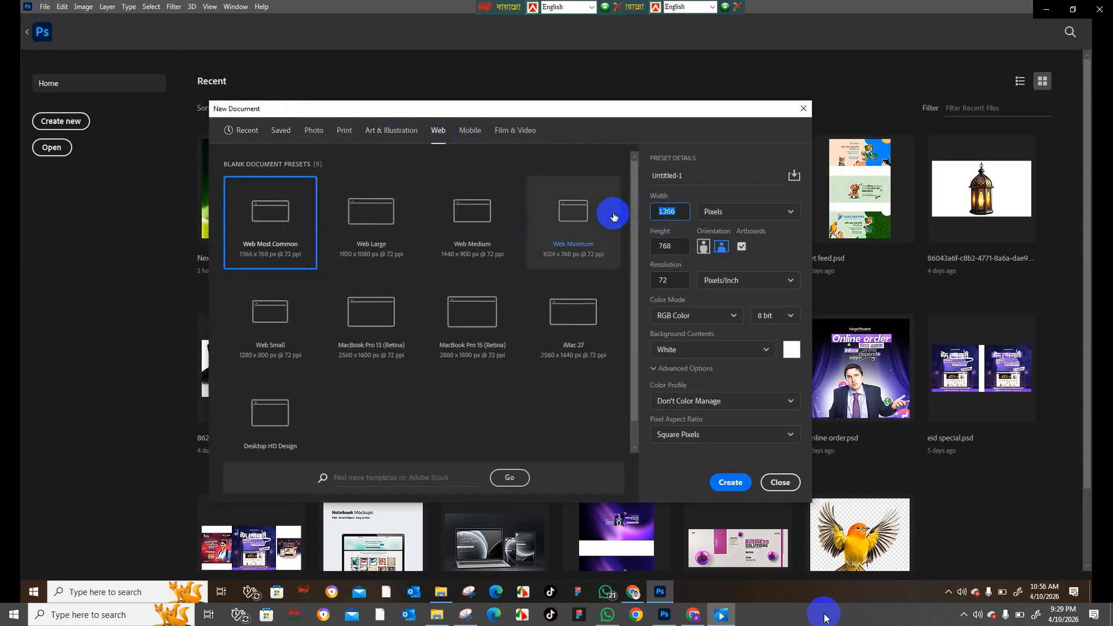
text(1080)
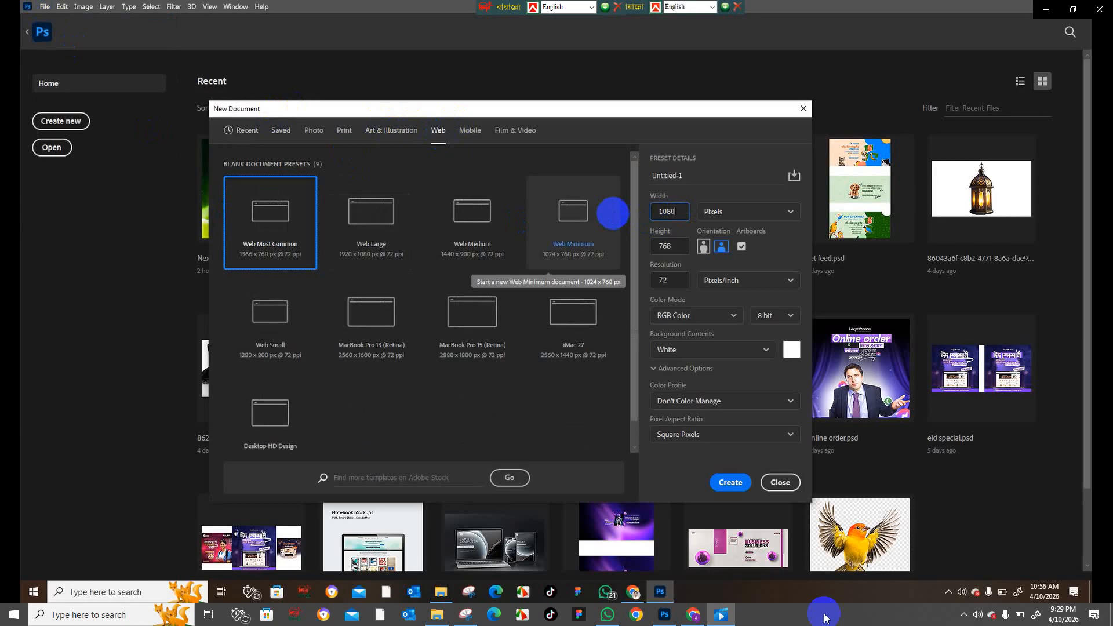
click(671, 247)
text(1)
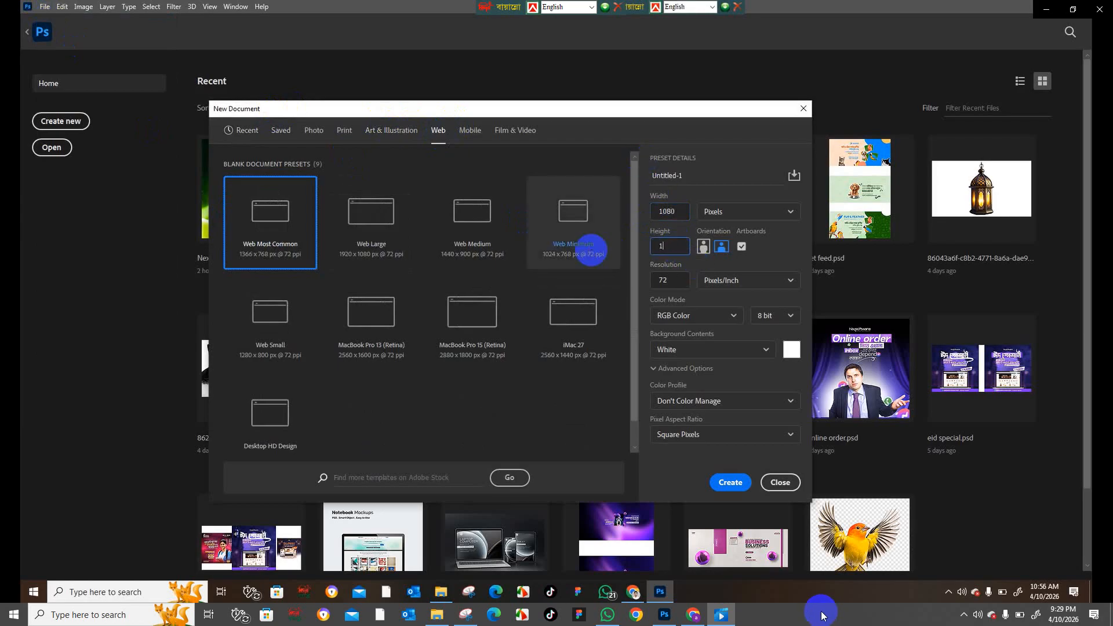
text(080)
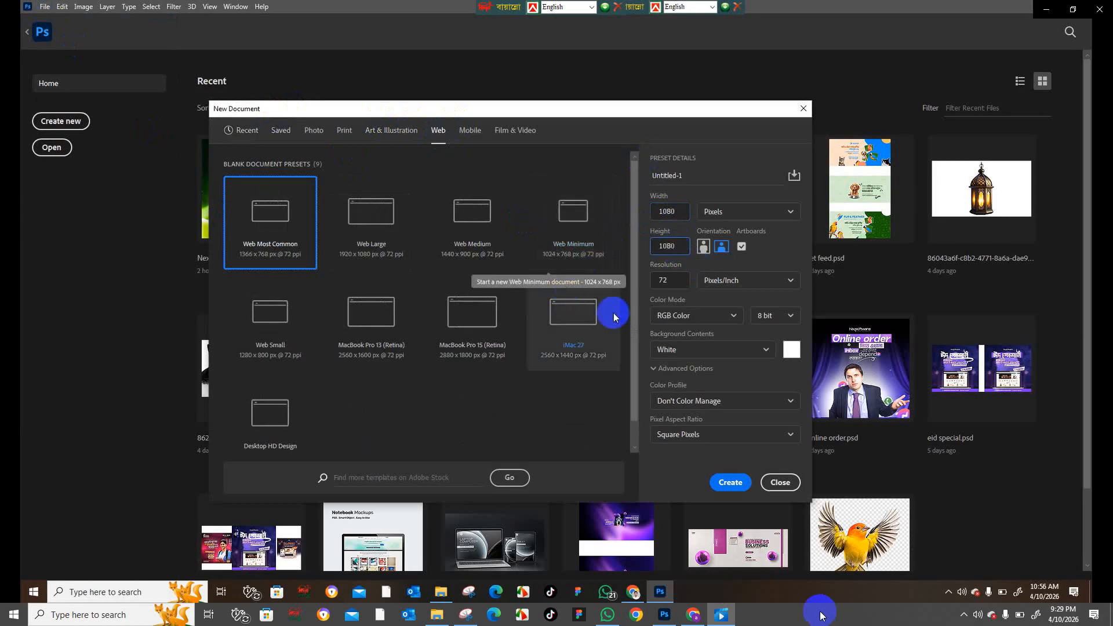
click(682, 277)
mouse_move(825, 601)
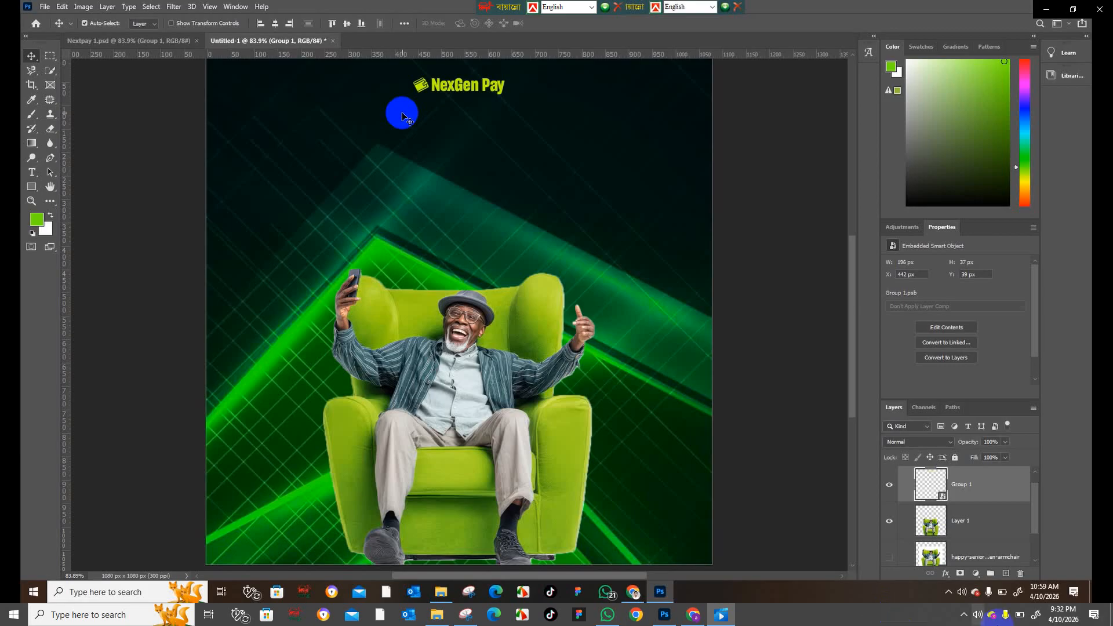
mouse_move(888, 510)
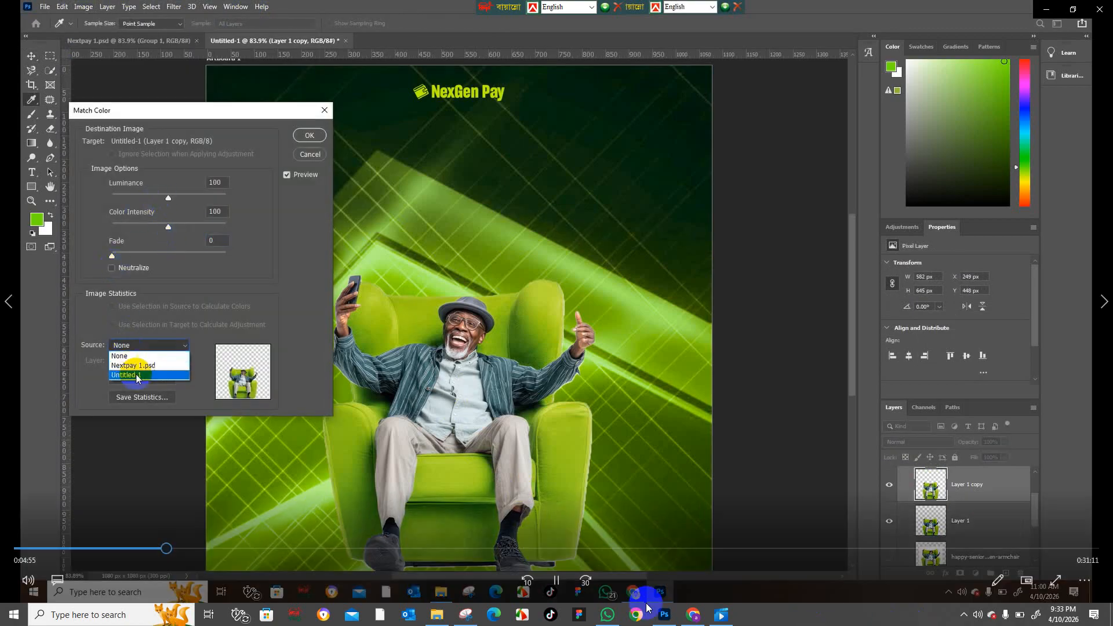
click(518, 579)
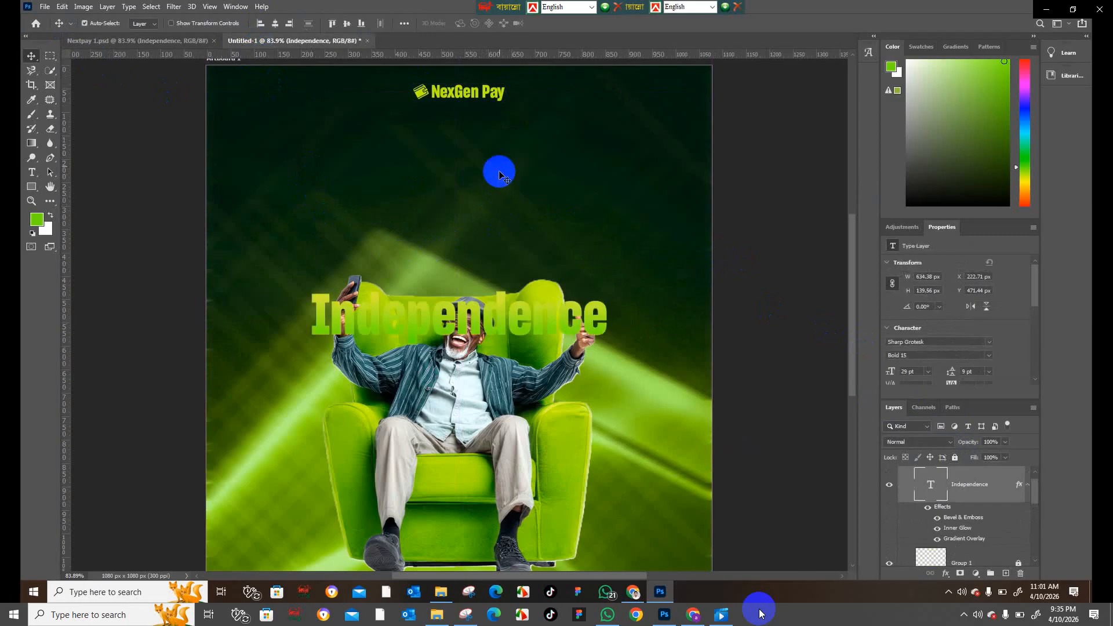
Step: Move the Independence headline beneath the NexGen Pay logo, at Y about 124 px, and centre it horizontally on the artboard
drag(430, 221, 447, 180)
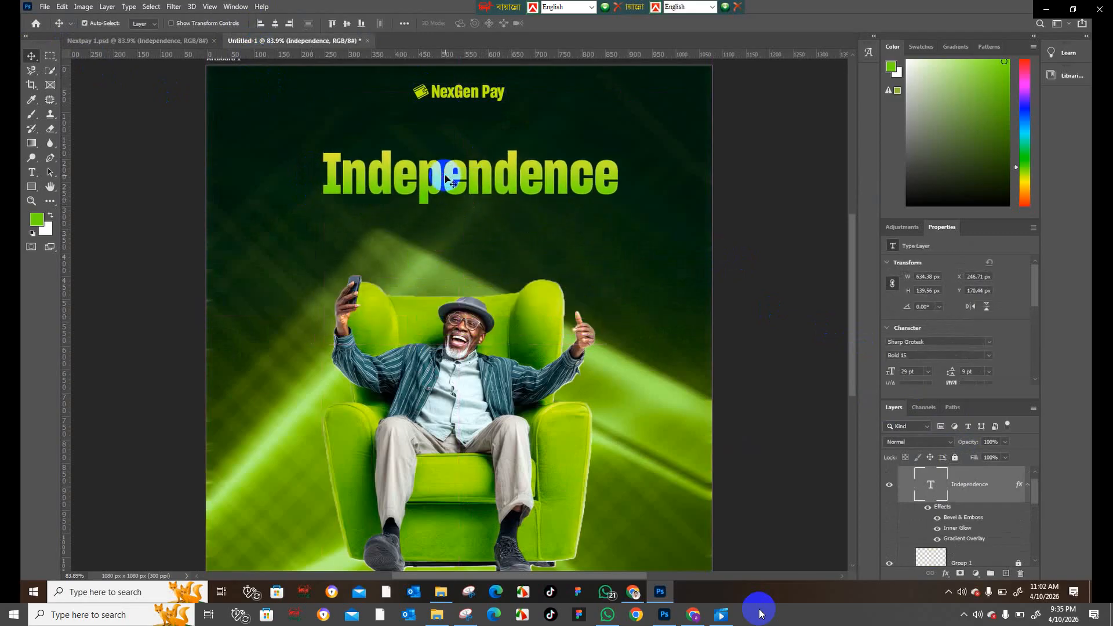
drag(456, 182, 448, 167)
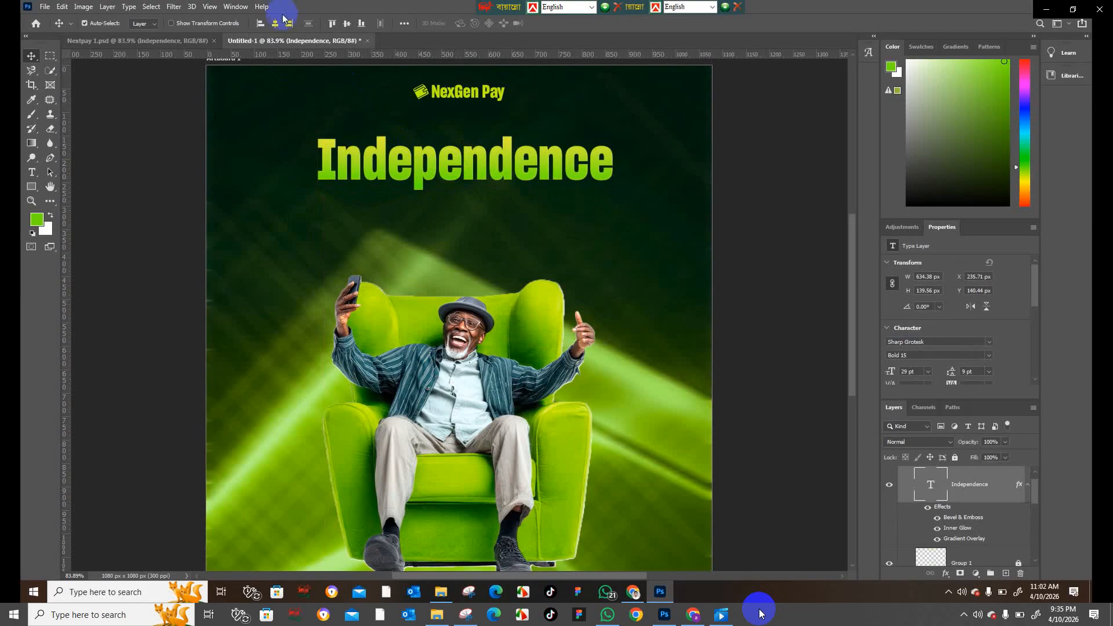
click(278, 32)
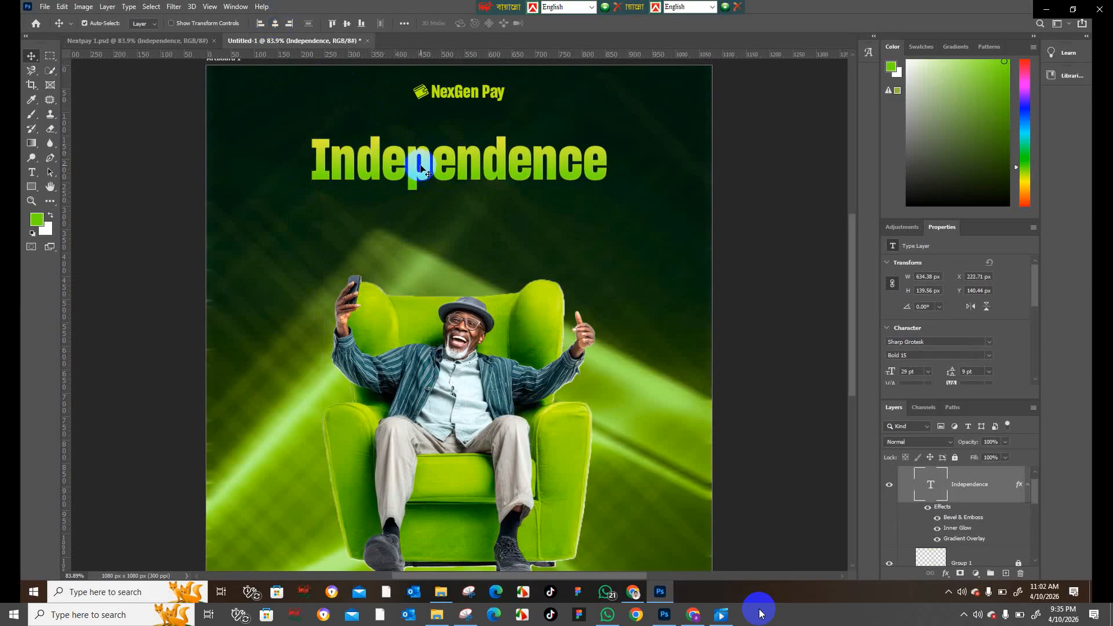
drag(419, 167, 409, 152)
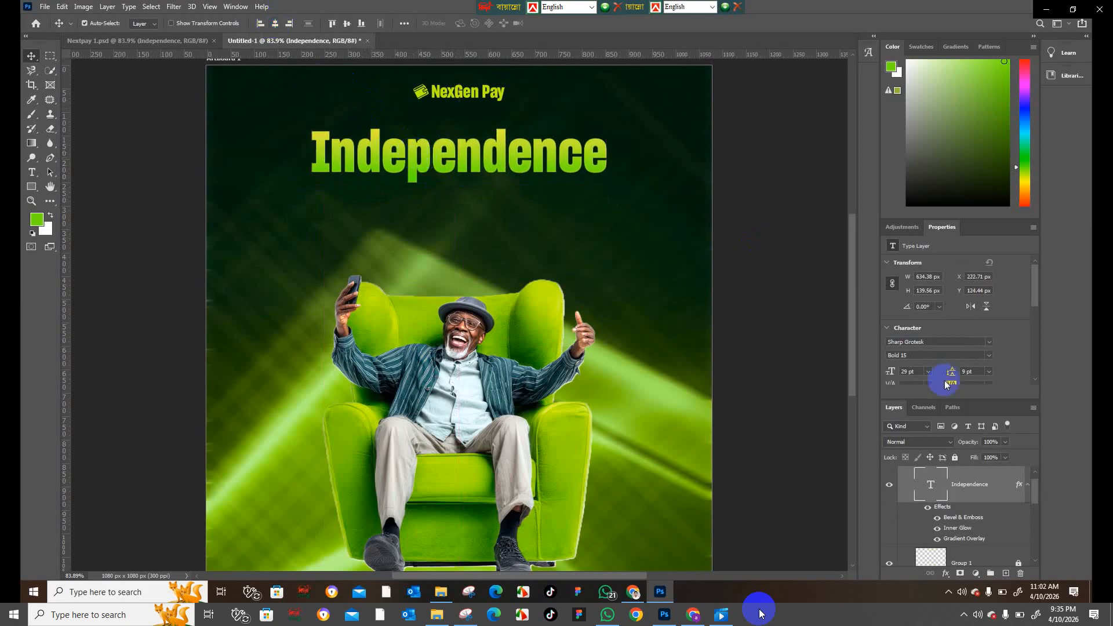
Step: Remove all layer effects from the Independence headline
click(925, 342)
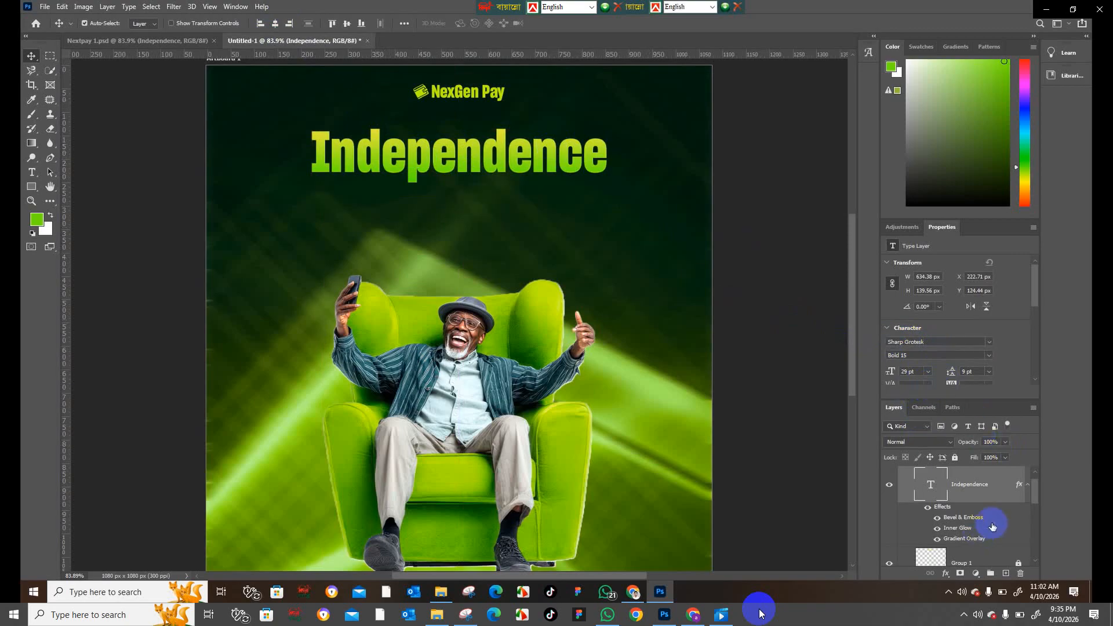
drag(1021, 483, 1022, 573)
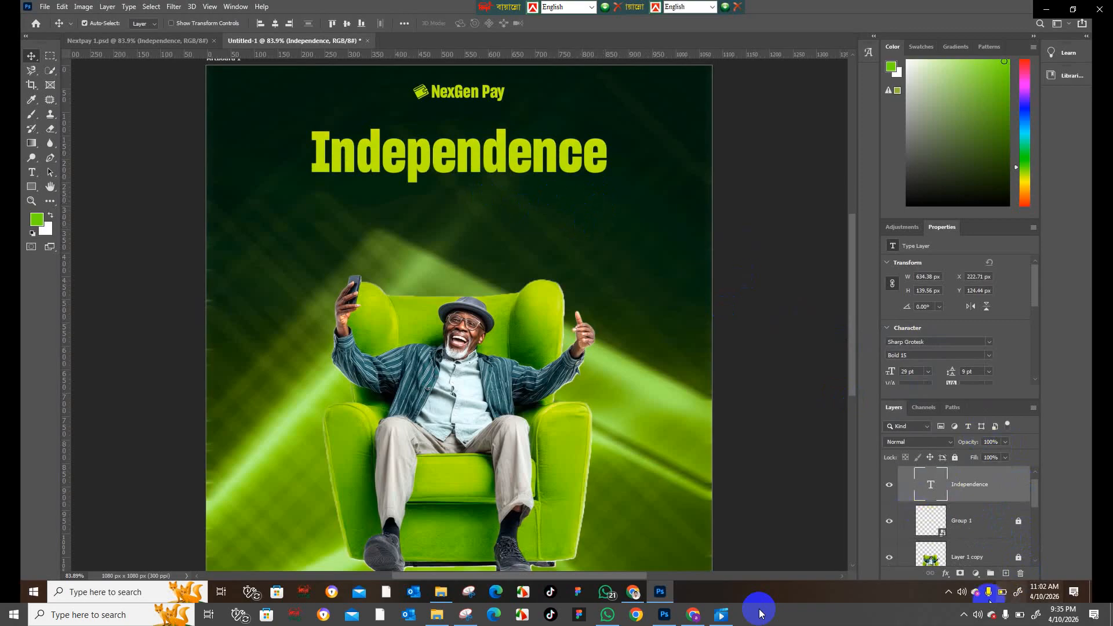
click(946, 574)
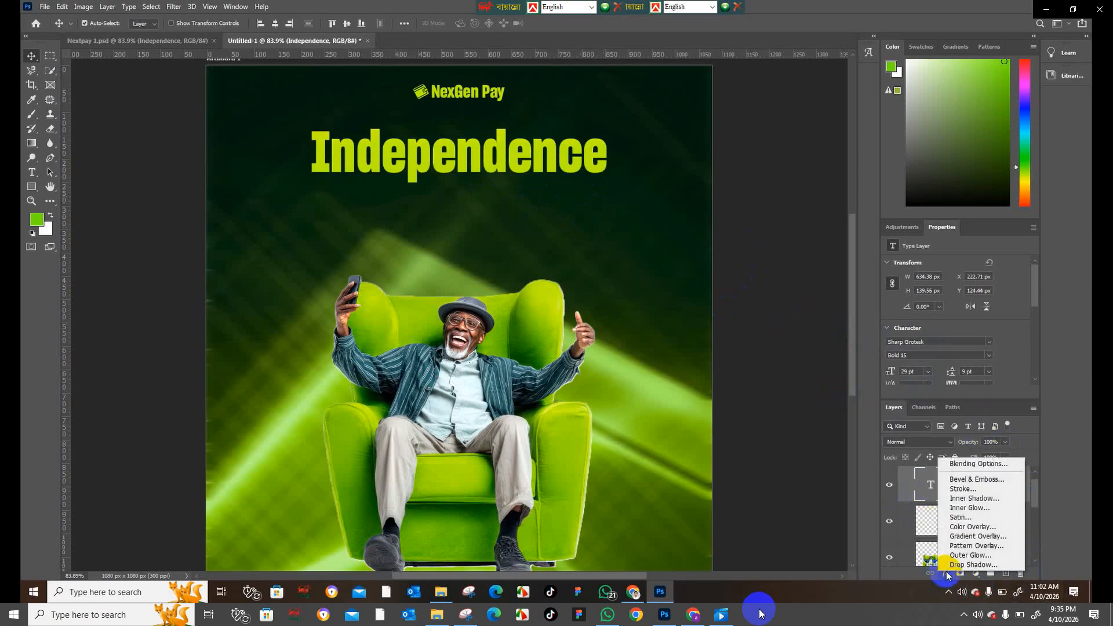
click(967, 464)
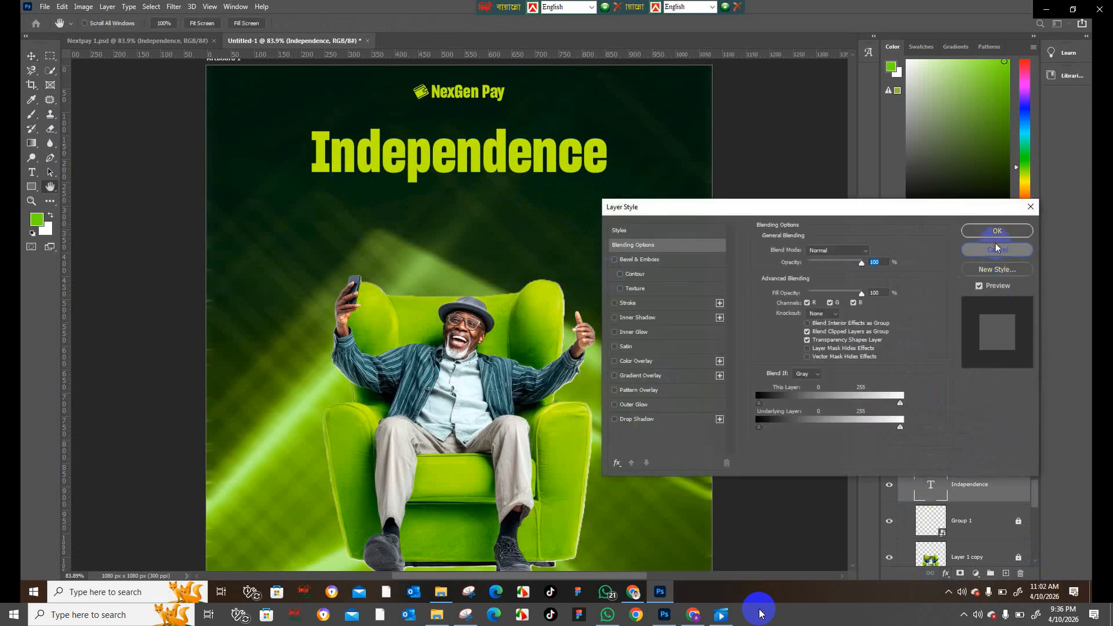
click(997, 252)
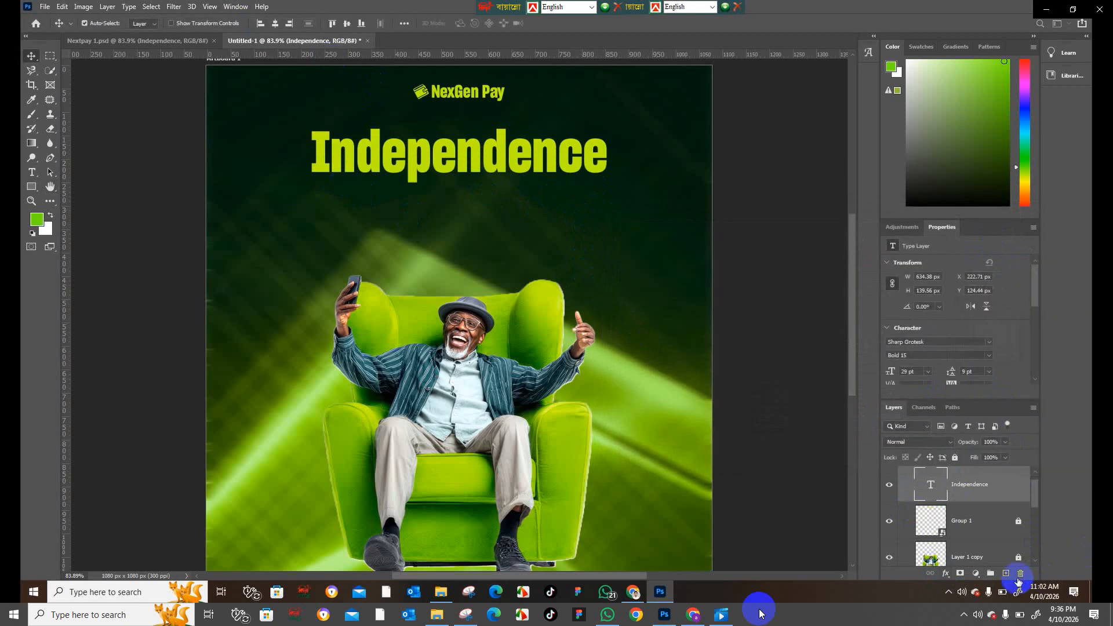
Step: Add a Gradient Overlay layer style to the Independence headline and open its gradient presets
click(944, 576)
click(968, 468)
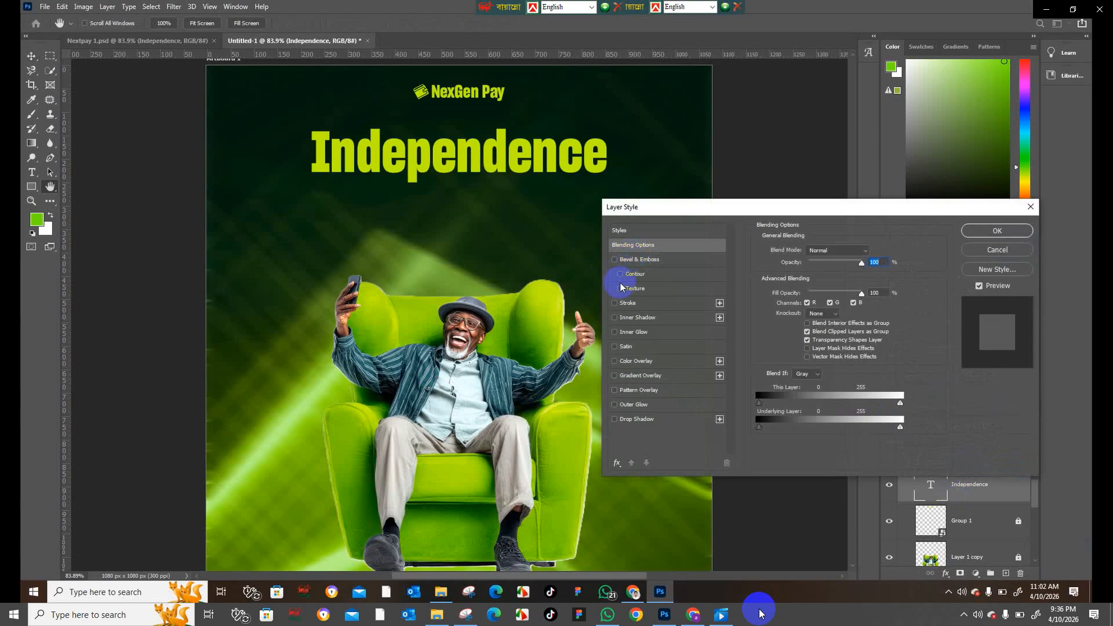
click(632, 377)
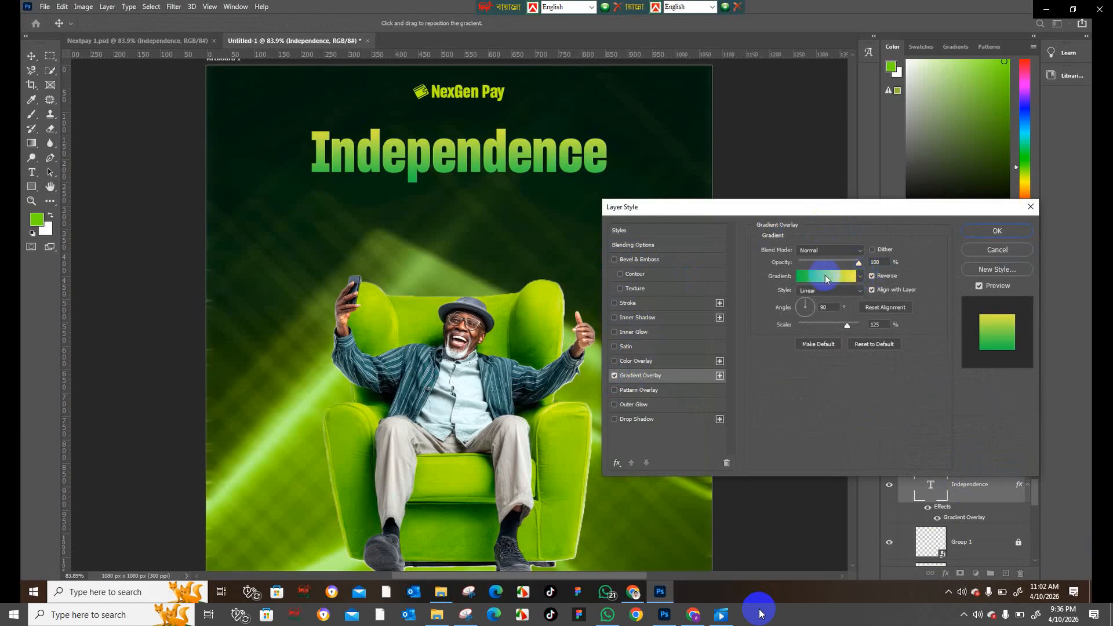
click(861, 277)
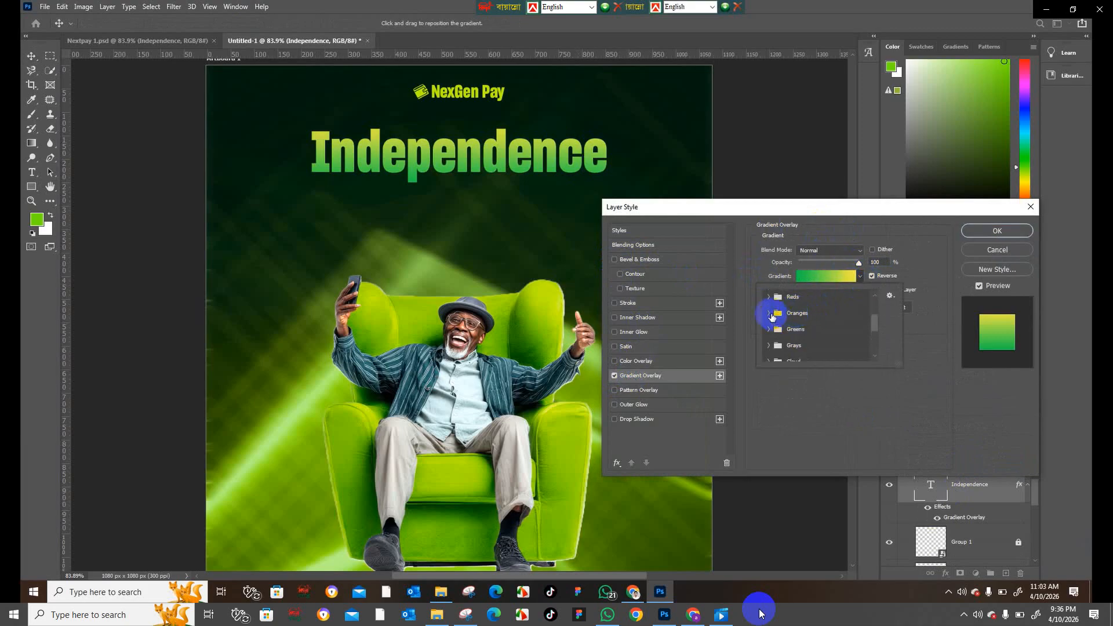
Step: Try an orange preset from the Oranges group as the headline's gradient
click(768, 315)
click(768, 314)
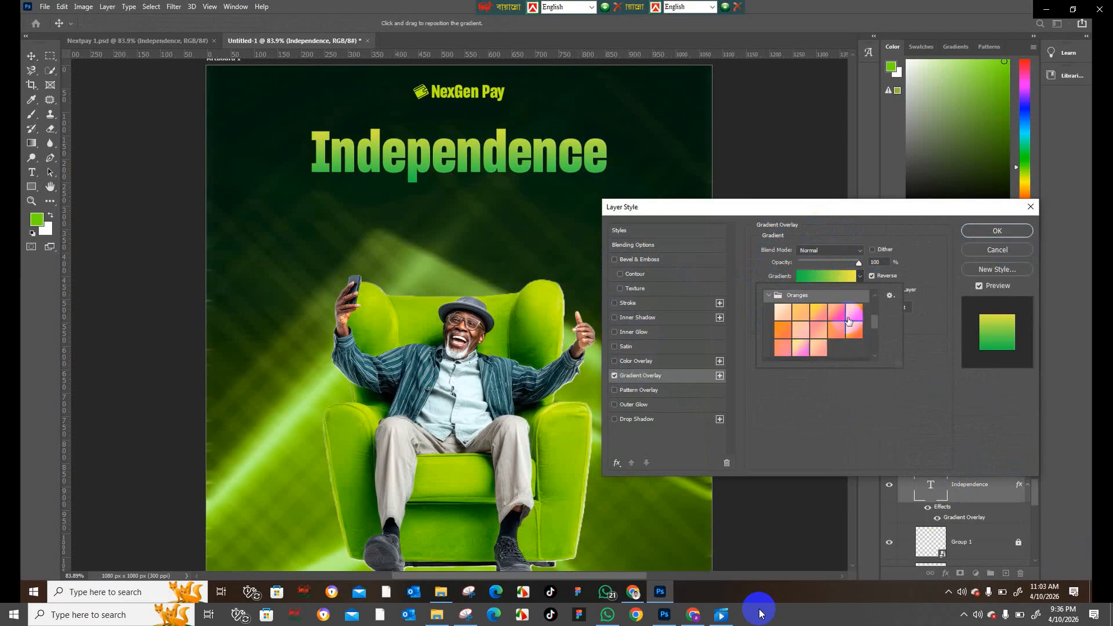
click(857, 314)
click(765, 298)
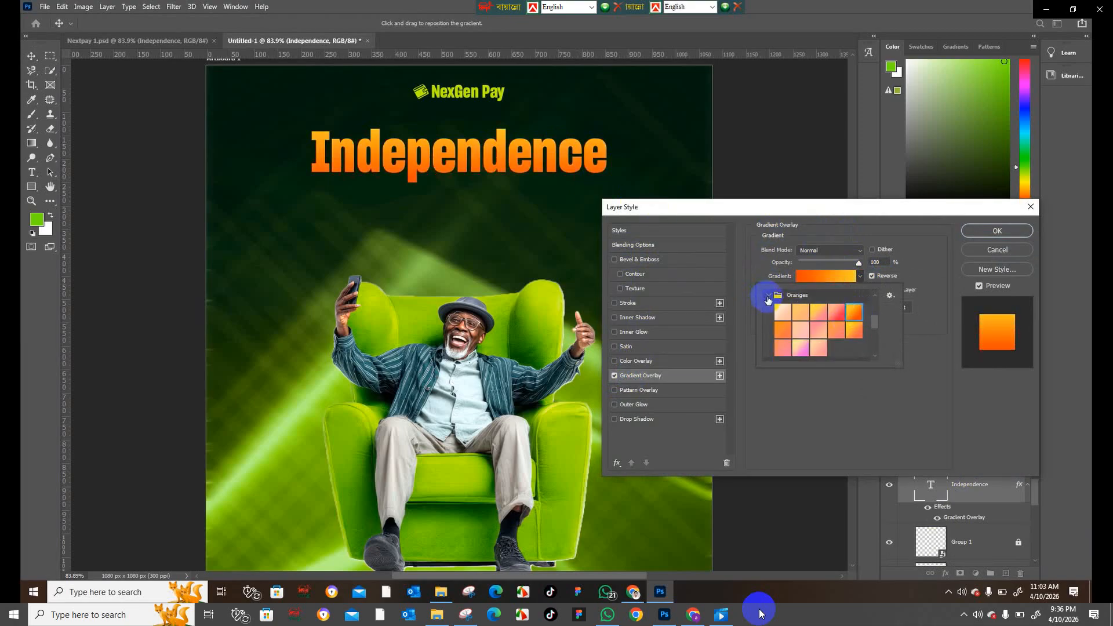
click(767, 297)
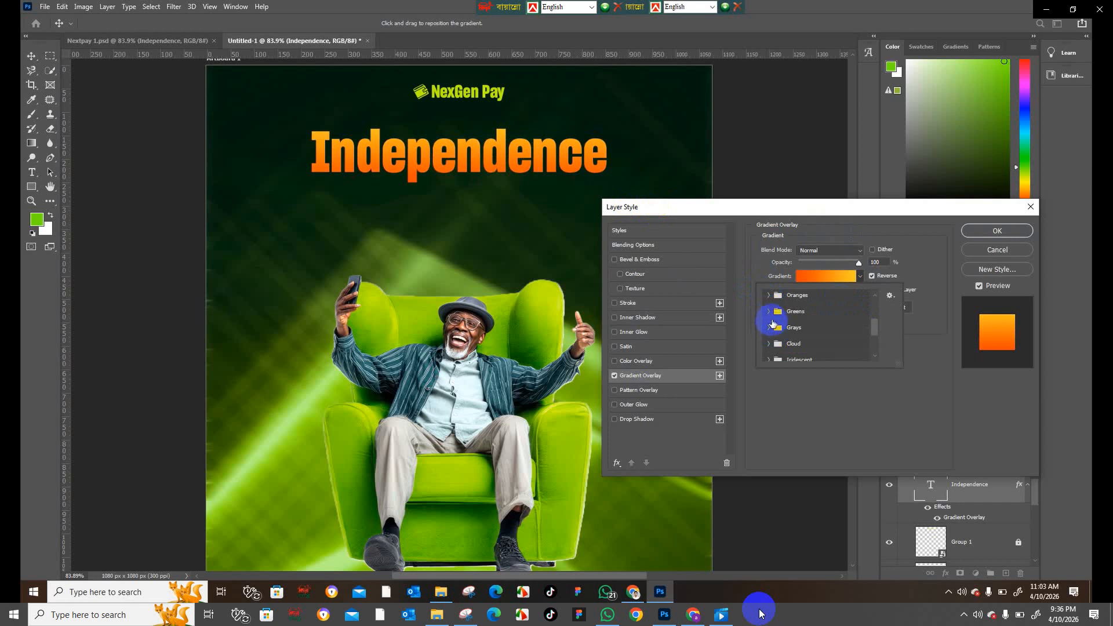
Step: Apply the green-to-yellow preset from the Greens group to the headline, and shift the gradient slightly within the letters
click(768, 312)
scroll(855, 342, down, 1)
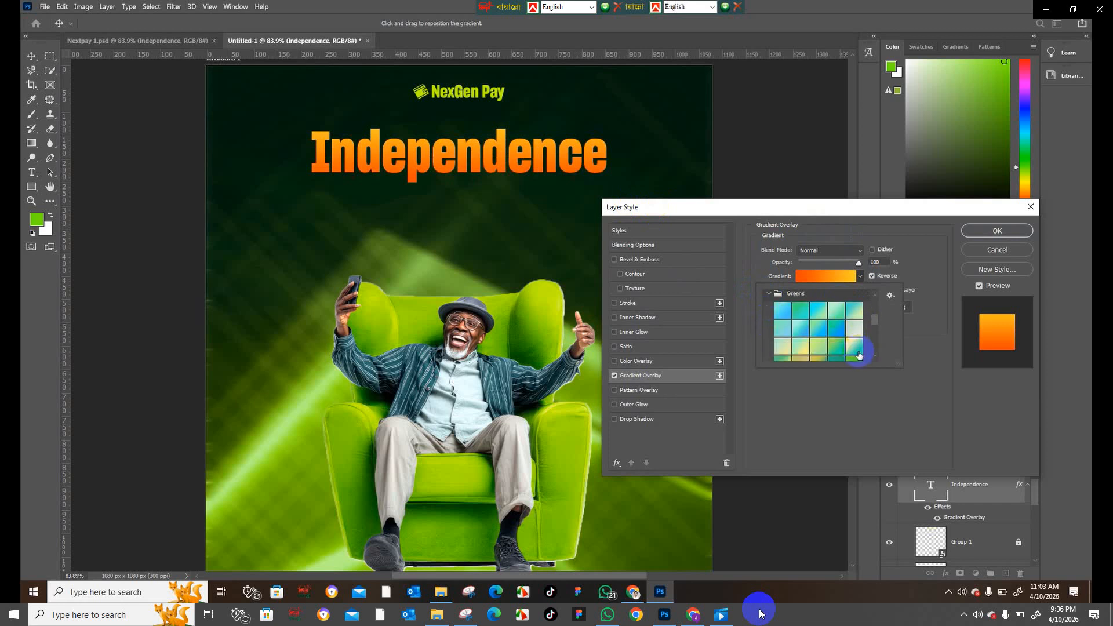
click(856, 344)
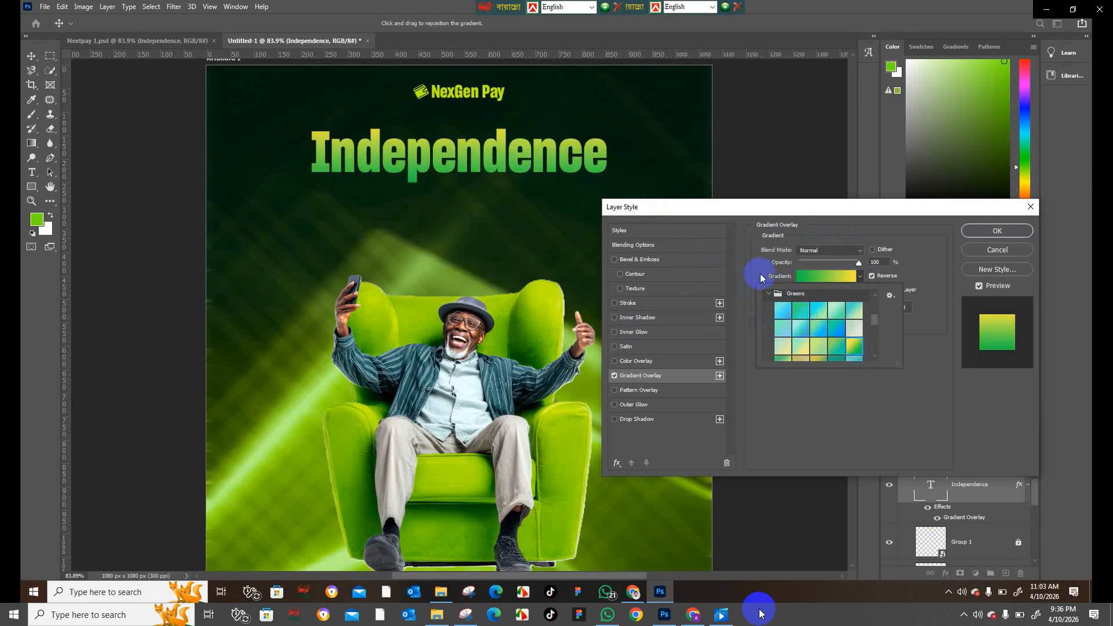
click(498, 156)
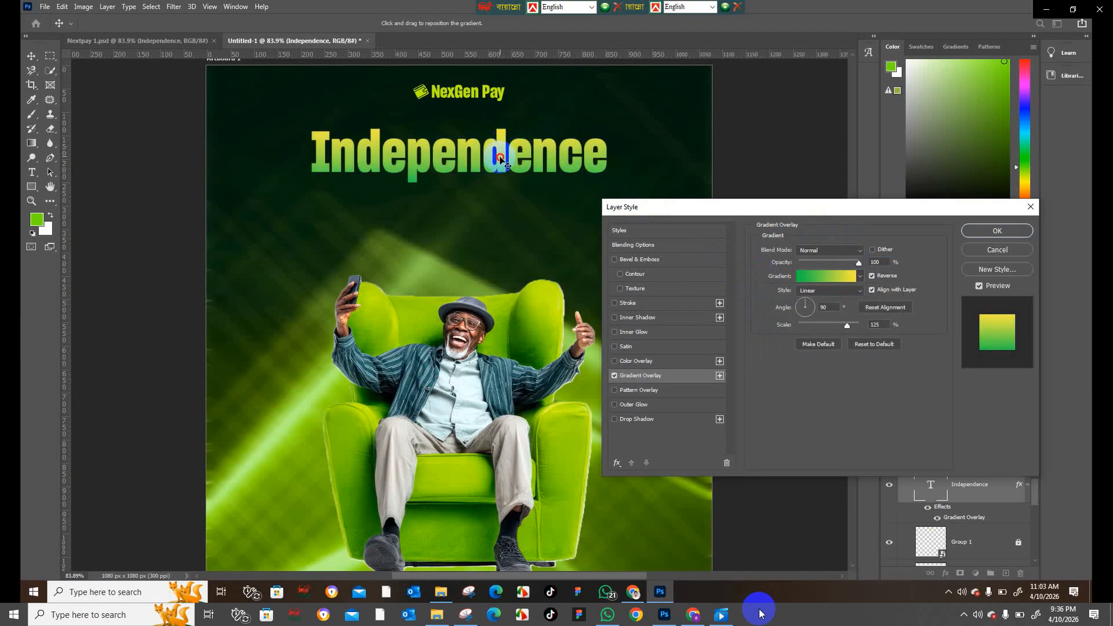
drag(500, 165, 502, 158)
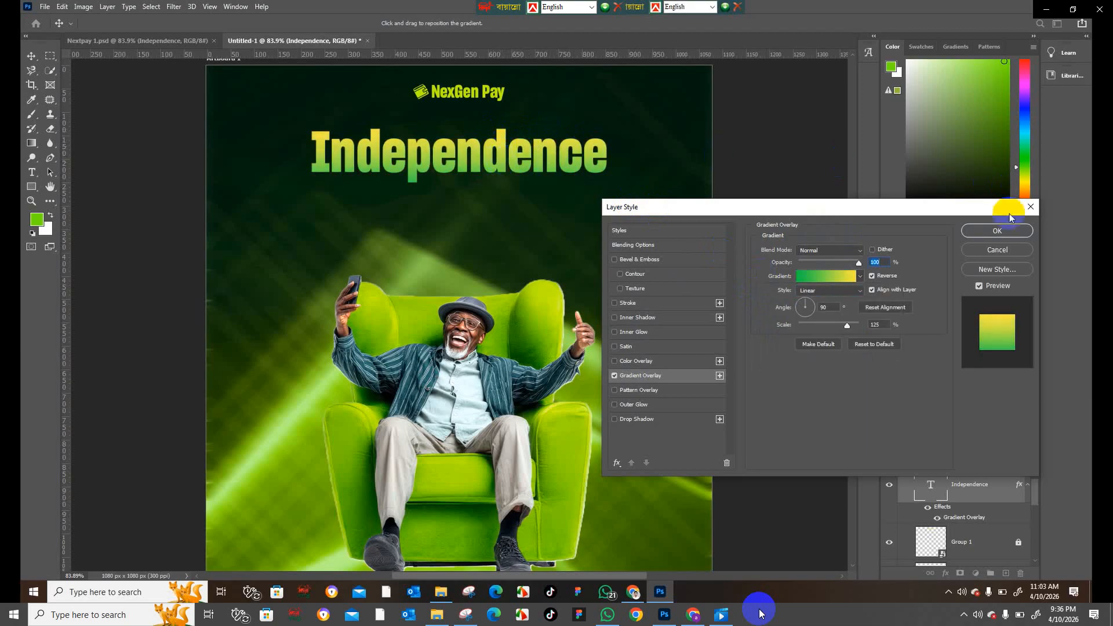
click(1004, 231)
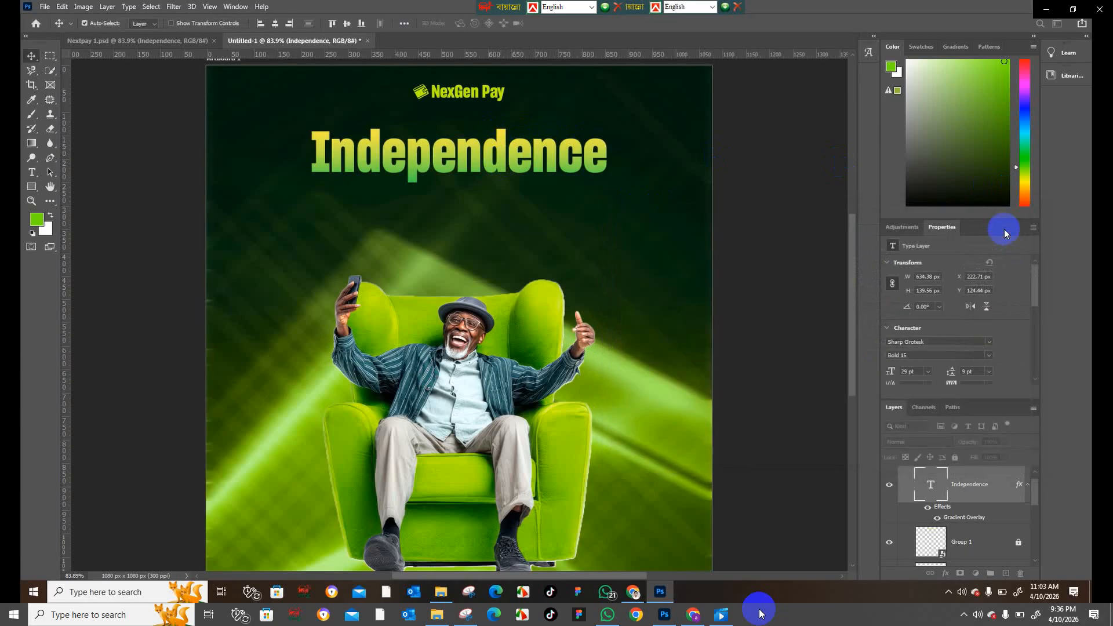
Step: In Nextpay 1.psd, try moving the three tagline lines and their bracket frame to the right, and undo the move
click(163, 41)
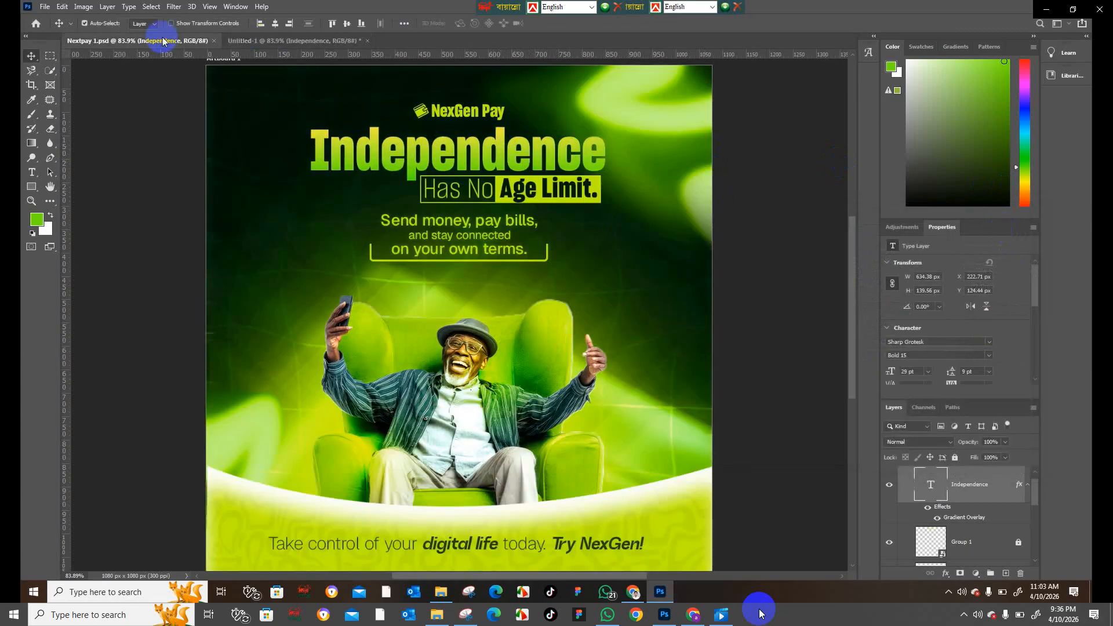
drag(335, 211, 474, 257)
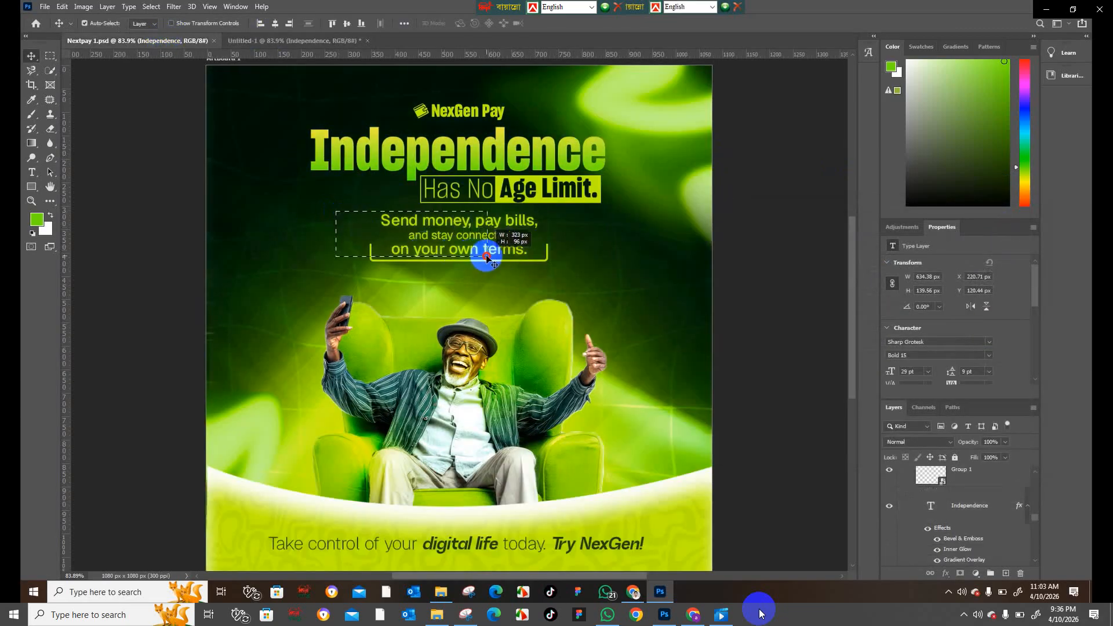
click(555, 244)
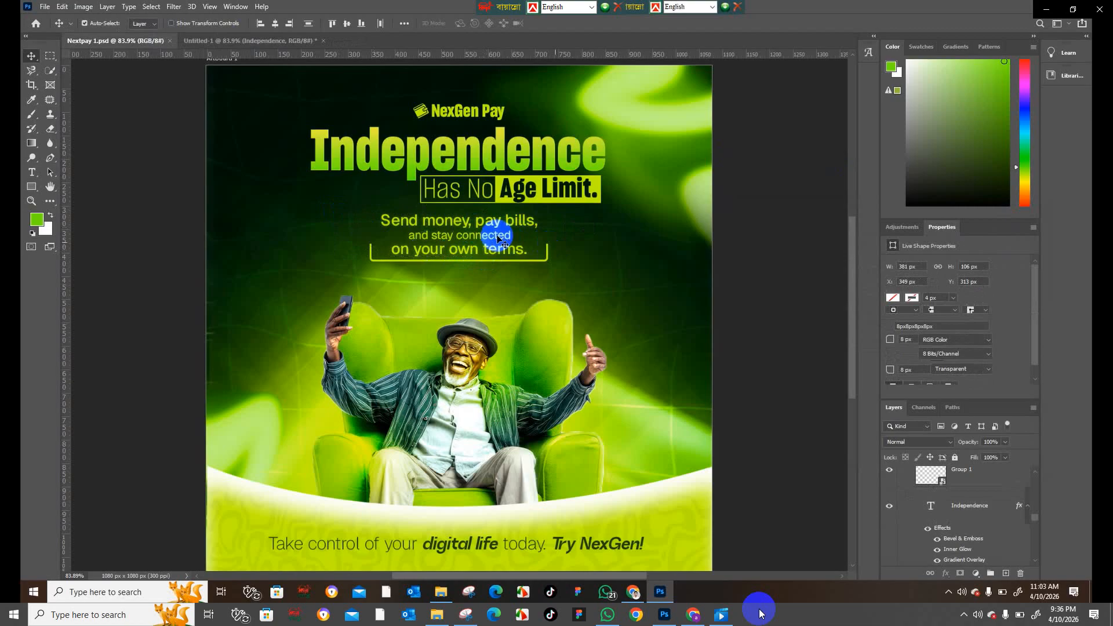
drag(344, 212, 569, 253)
drag(504, 223, 536, 224)
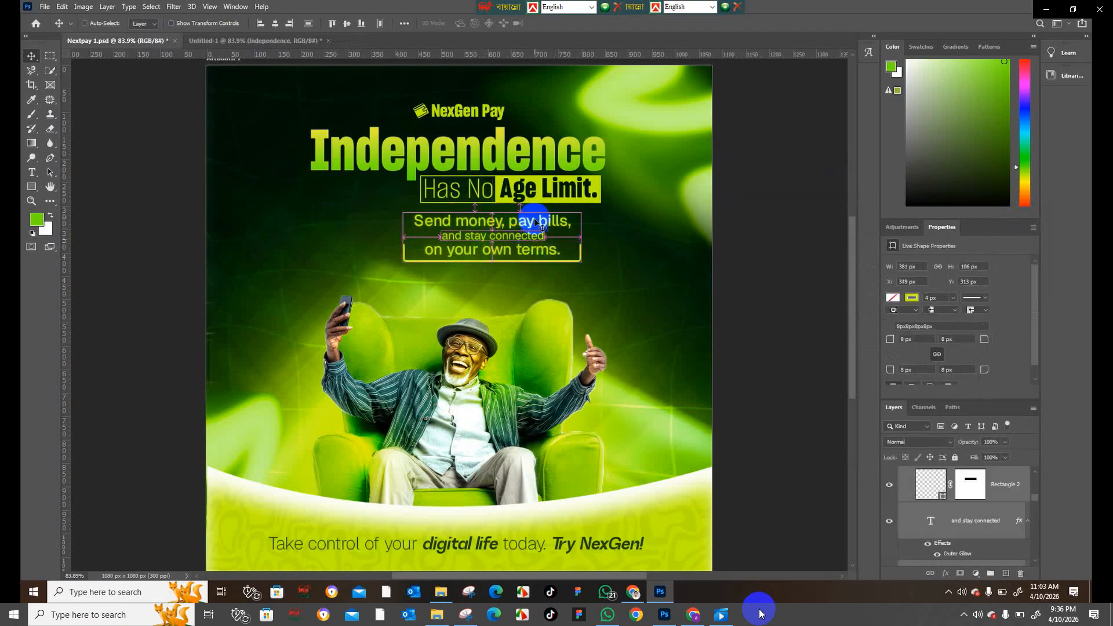
key(ctrl+z)
click(607, 185)
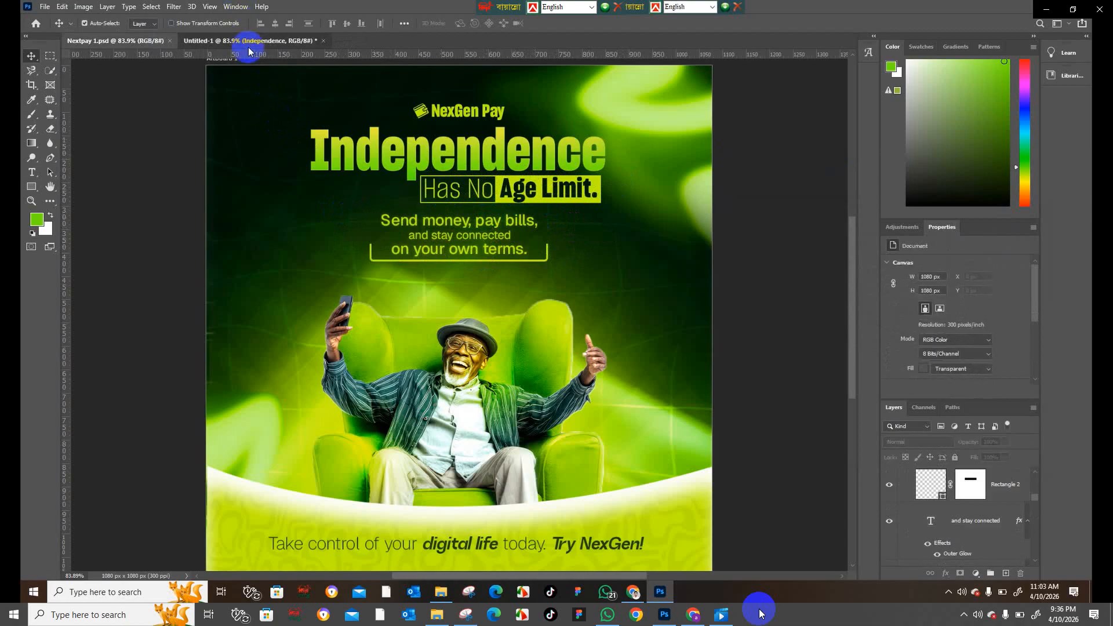
Step: In the Untitled-1 document, add a "Has no" text line just below the Independence headline
click(249, 41)
click(328, 181)
click(31, 172)
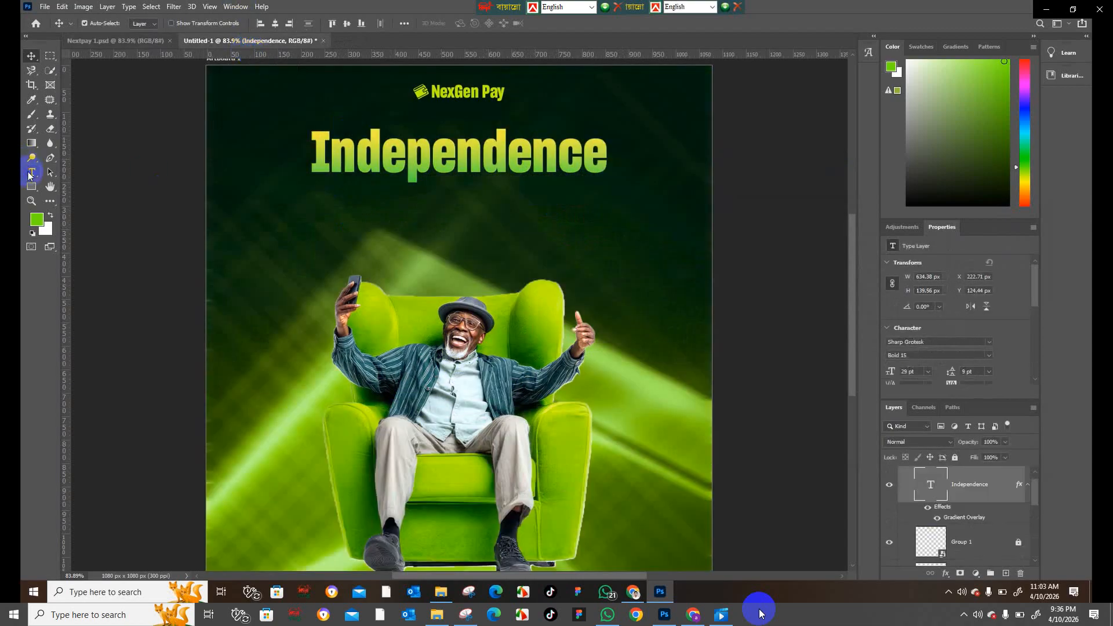
click(565, 235)
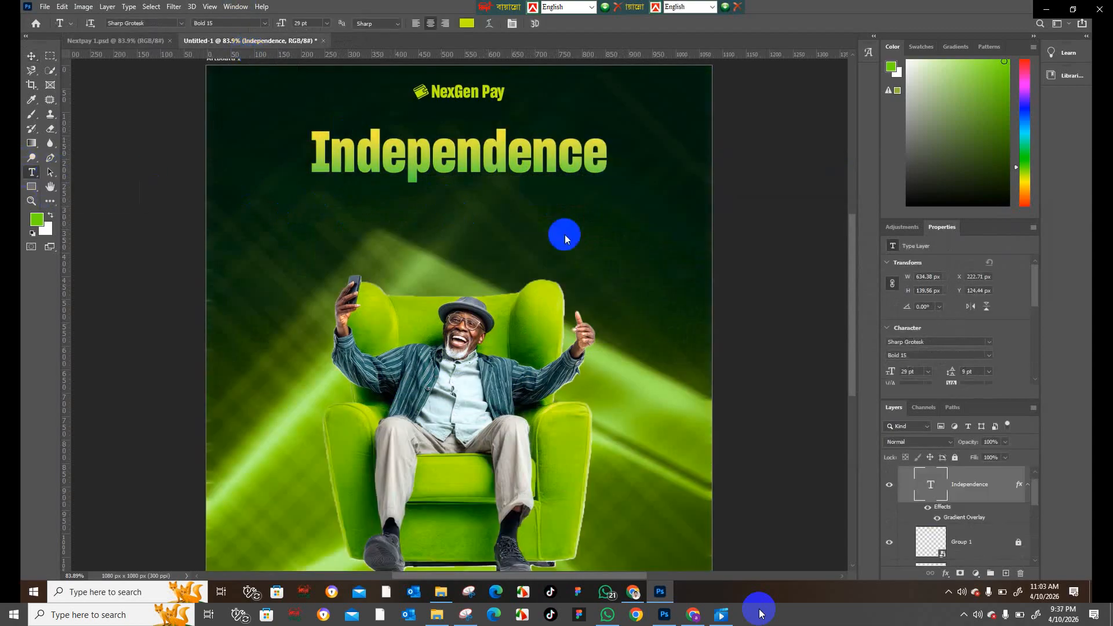
click(439, 201)
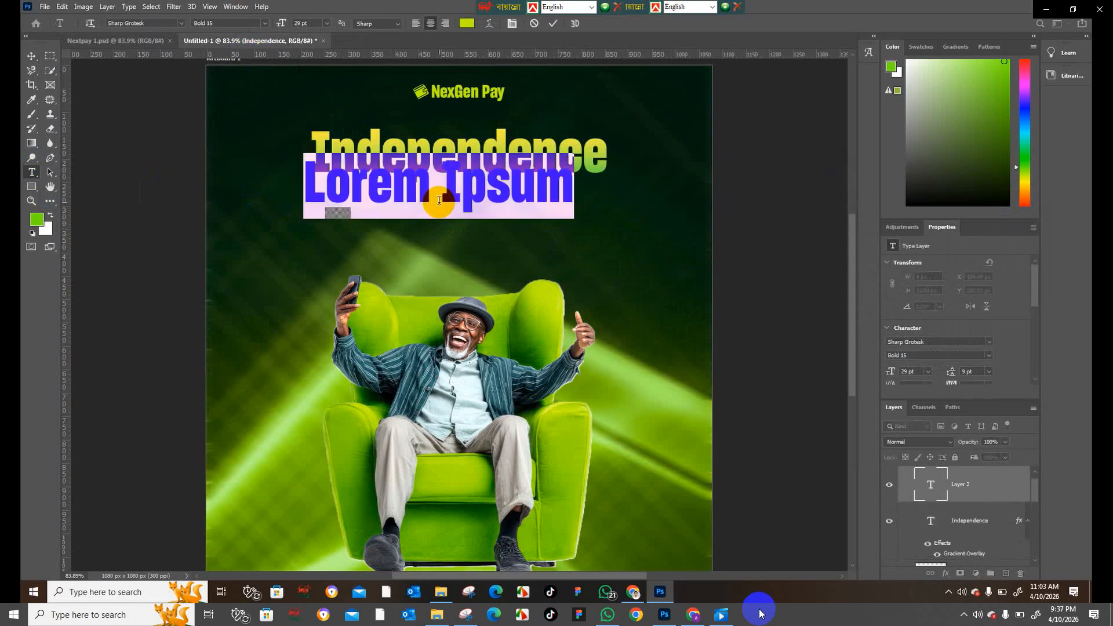
text(Has n)
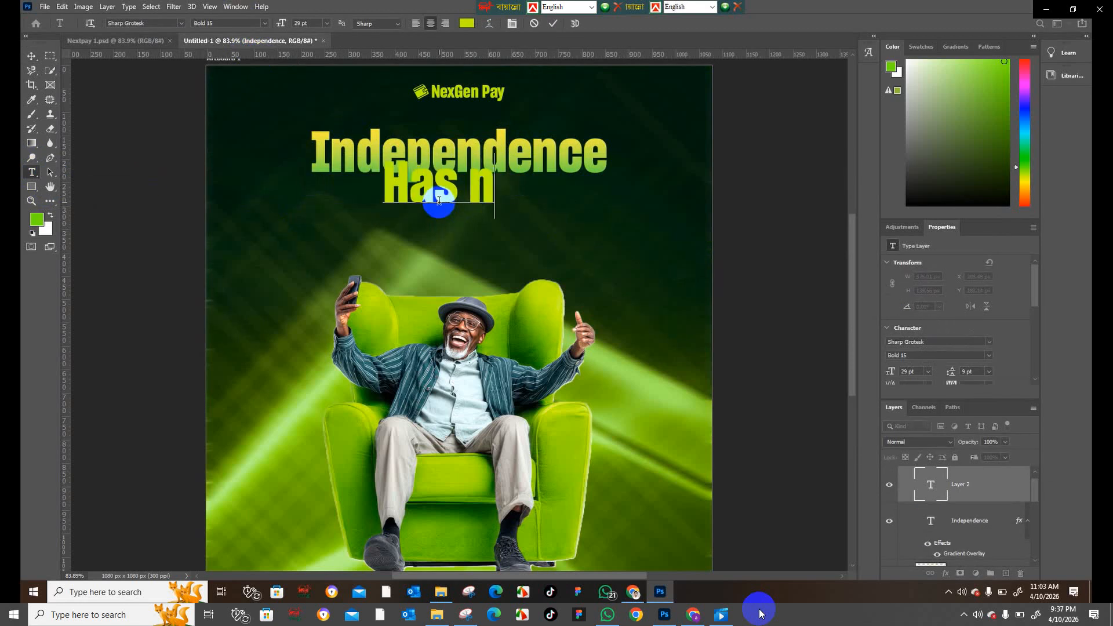
text(o)
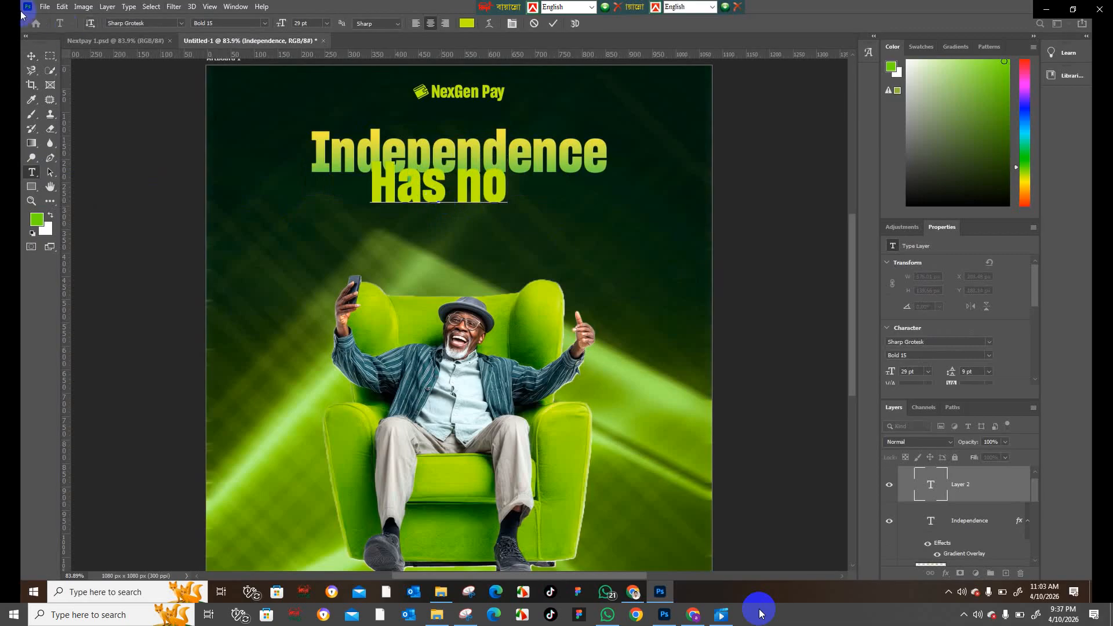
click(31, 55)
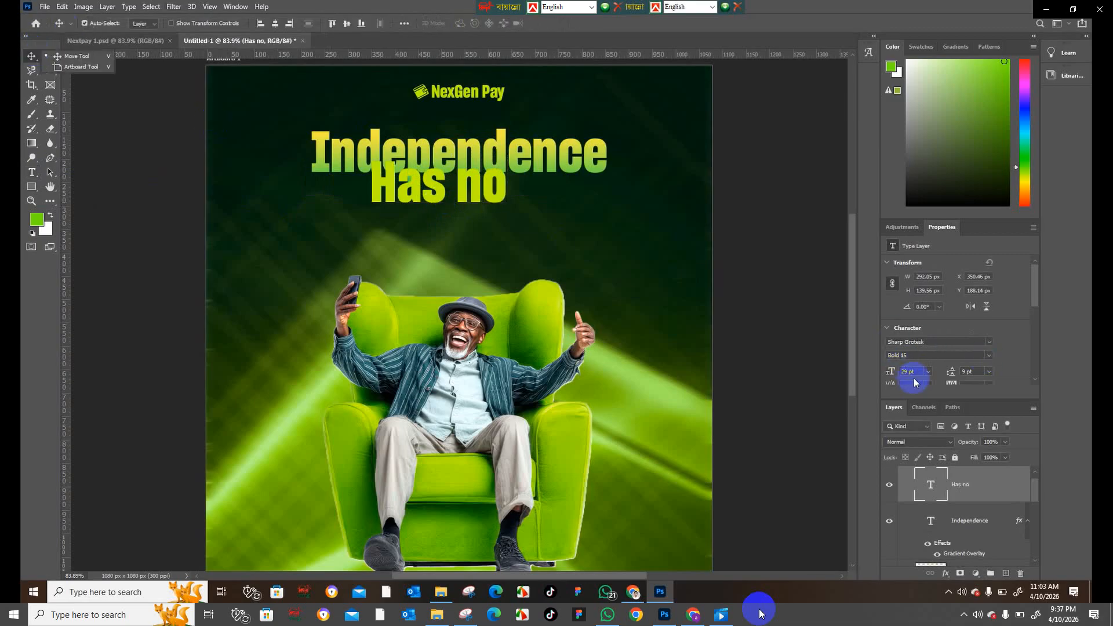
Step: Restyle the "Has no" line in Sharp Grotesk Light 15 at 13 pt
click(889, 375)
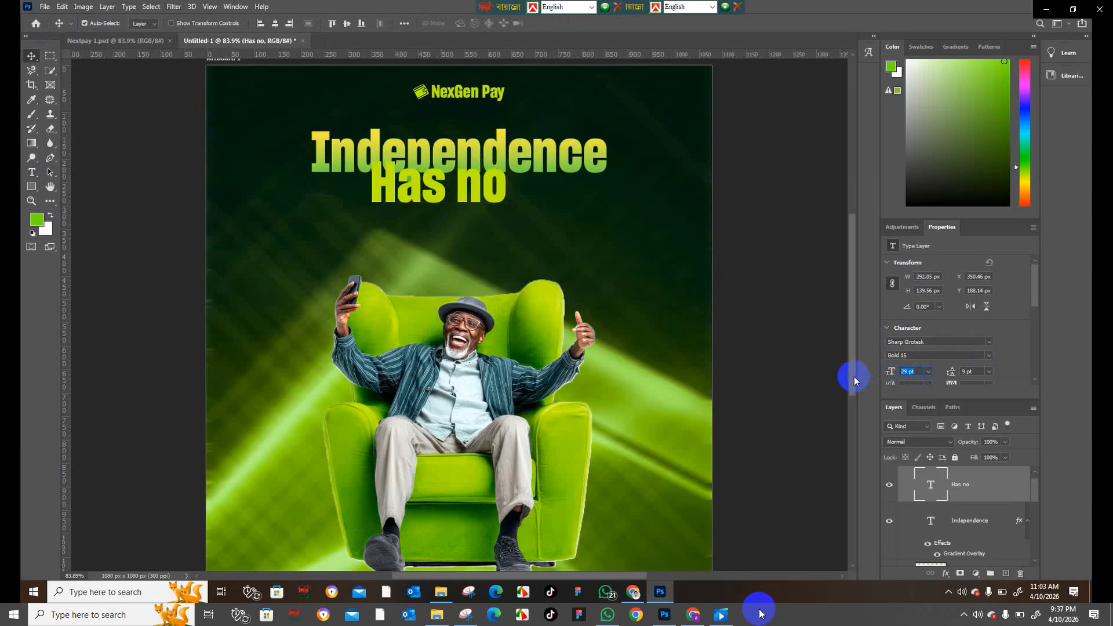
click(990, 342)
click(990, 341)
click(991, 342)
click(990, 341)
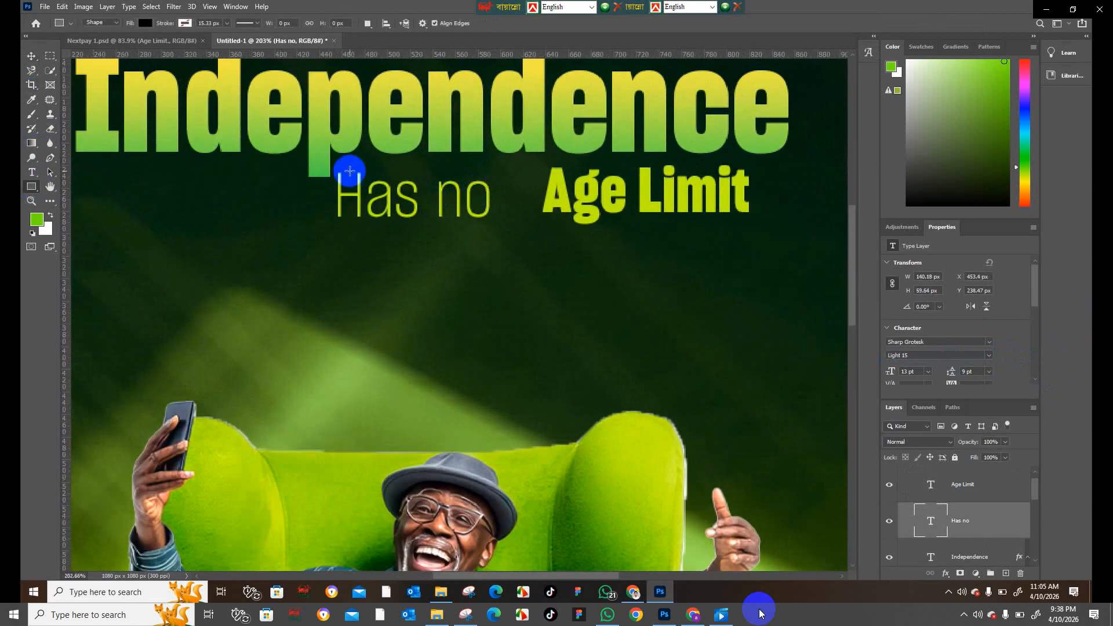
Step: Draw a rectangle about 141 × 49 px around the "Has no" text and remove its fill
drag(334, 169, 493, 221)
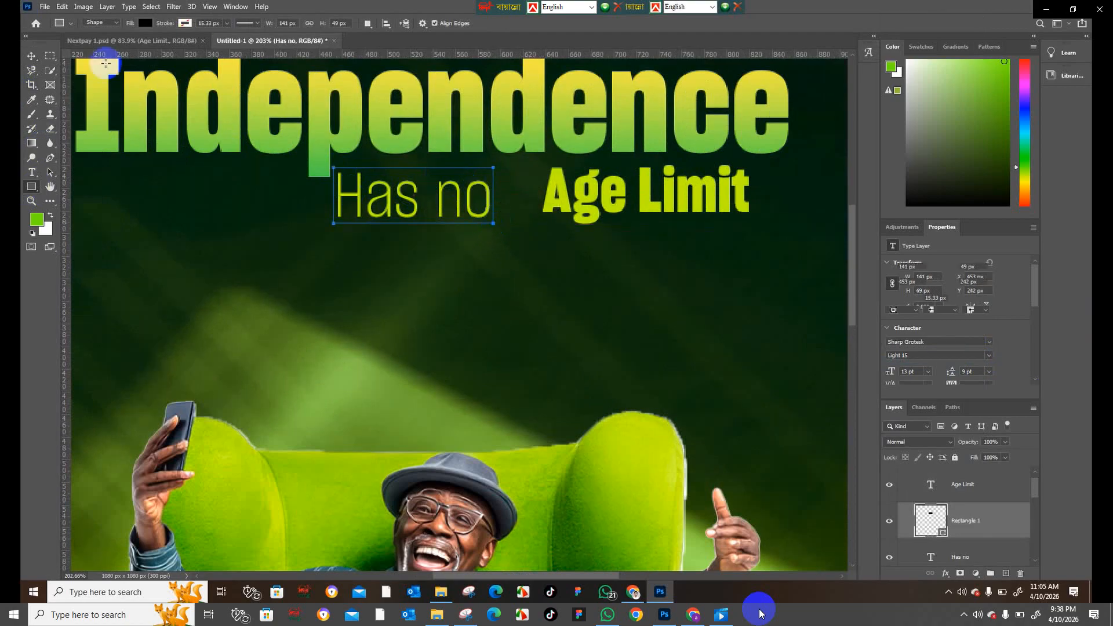
click(144, 27)
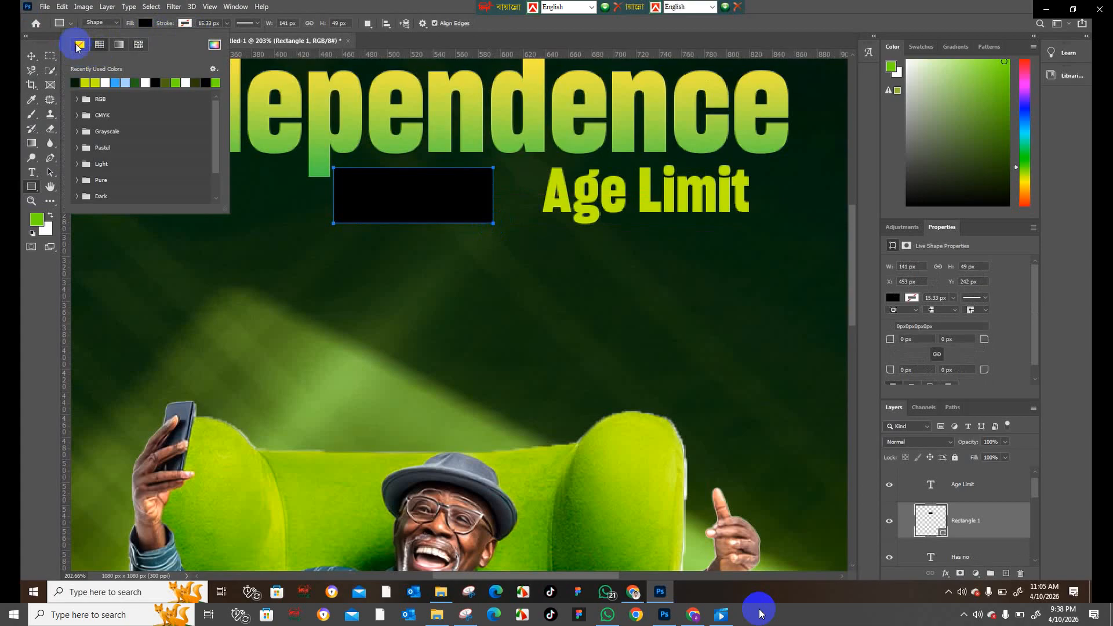
click(80, 45)
Step: Give the rectangle around "Has no" a yellow-green stroke 2 px wide
click(181, 31)
click(184, 24)
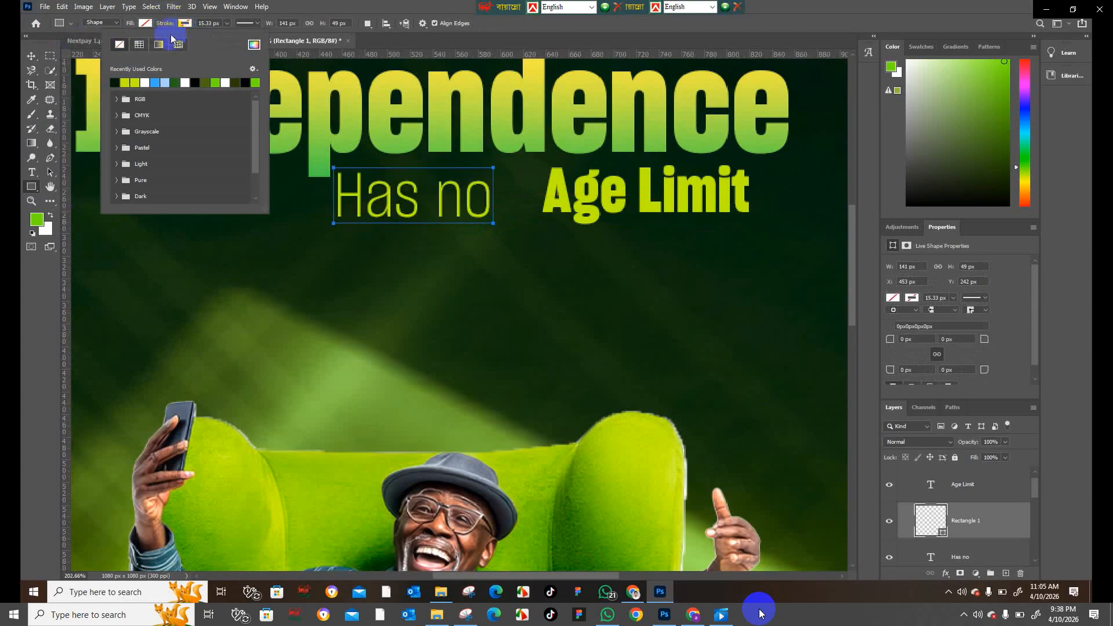
click(124, 81)
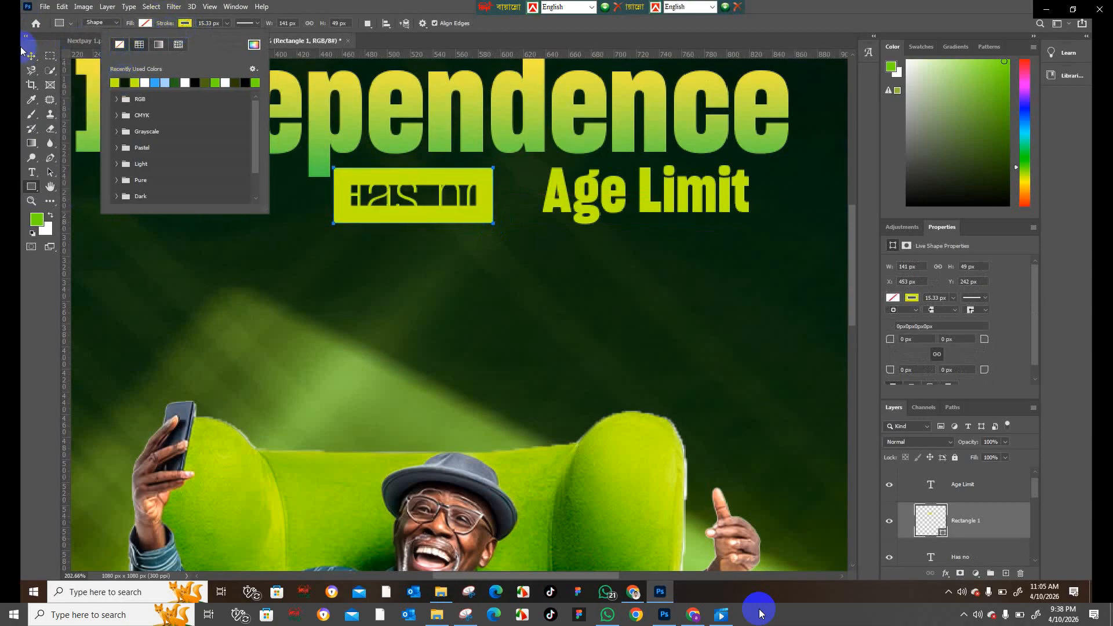
click(209, 23)
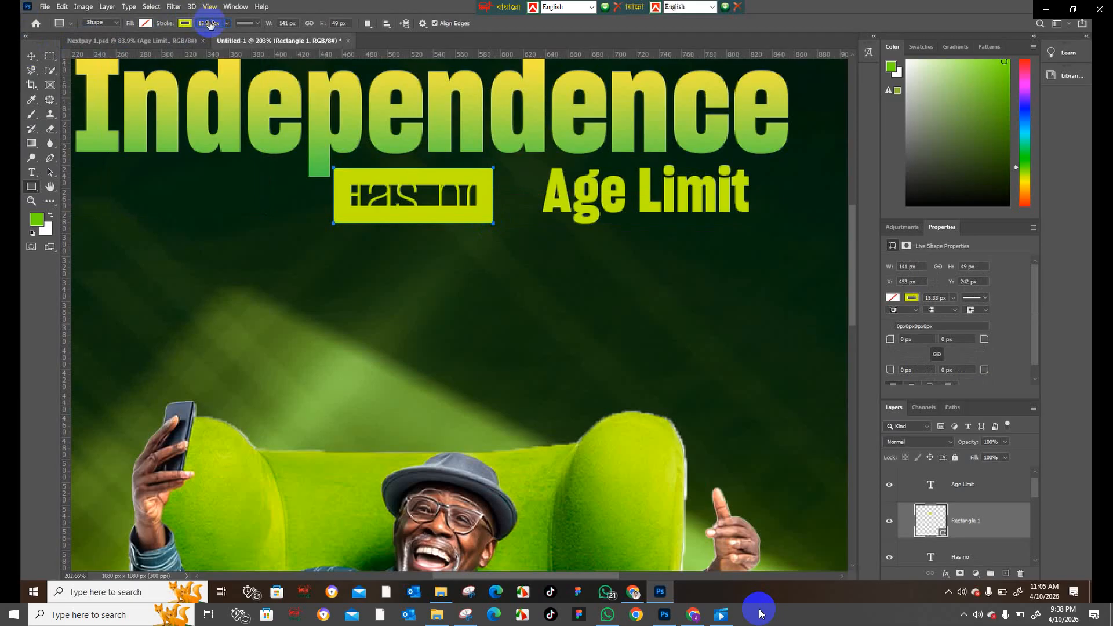
text(2)
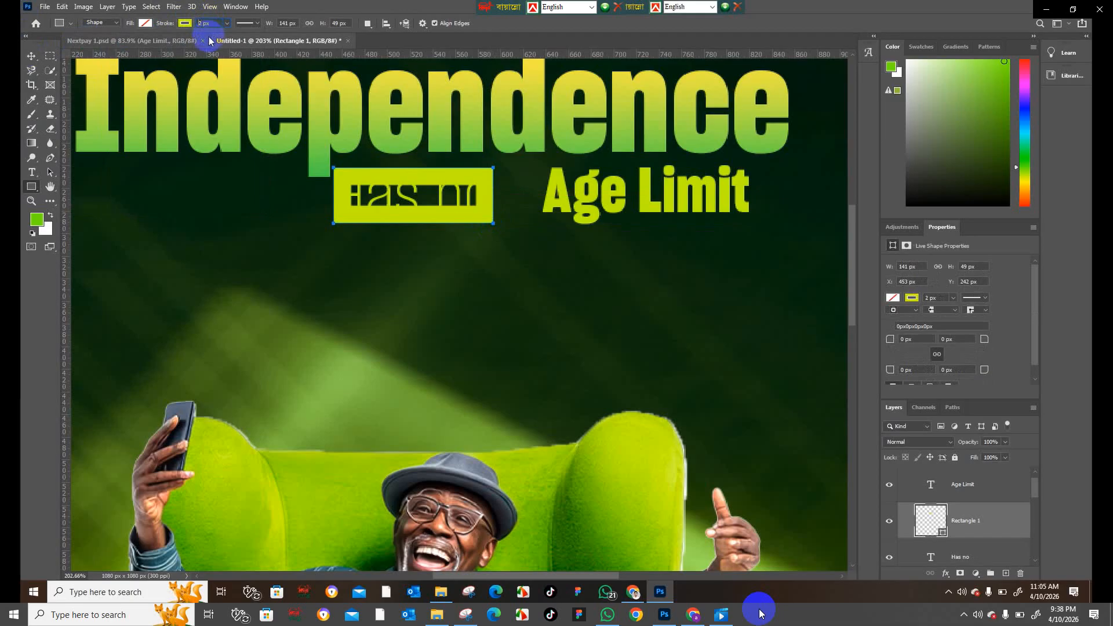
click(27, 57)
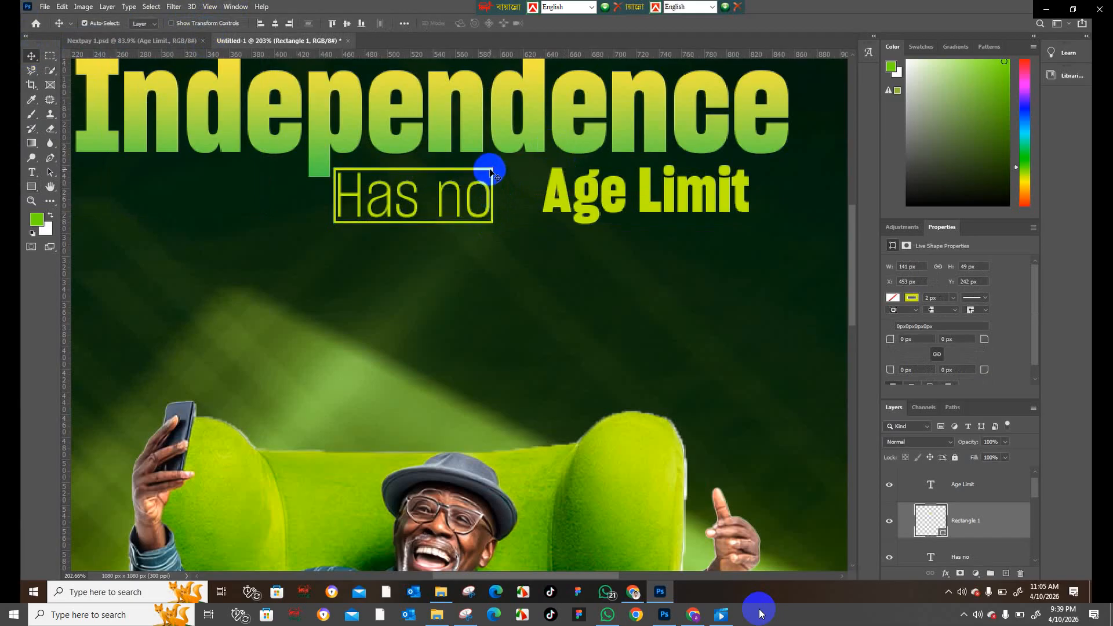
Step: Widen the "Has no" frame to about 148 px and centre the text inside it horizontally and vertically
key(ctrl+t)
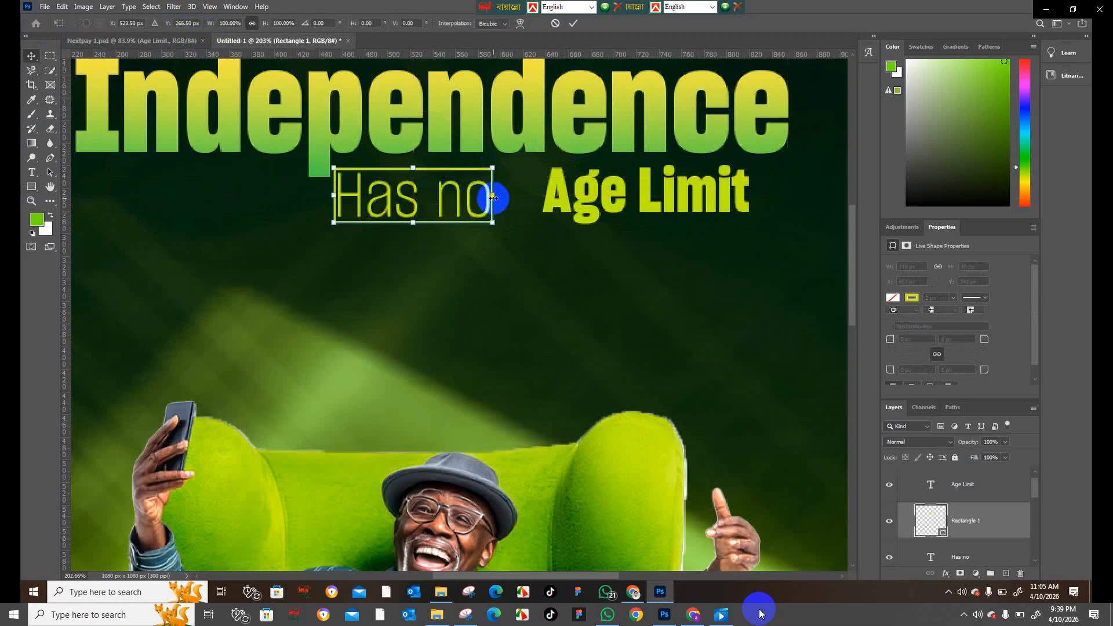
drag(500, 189, 501, 190)
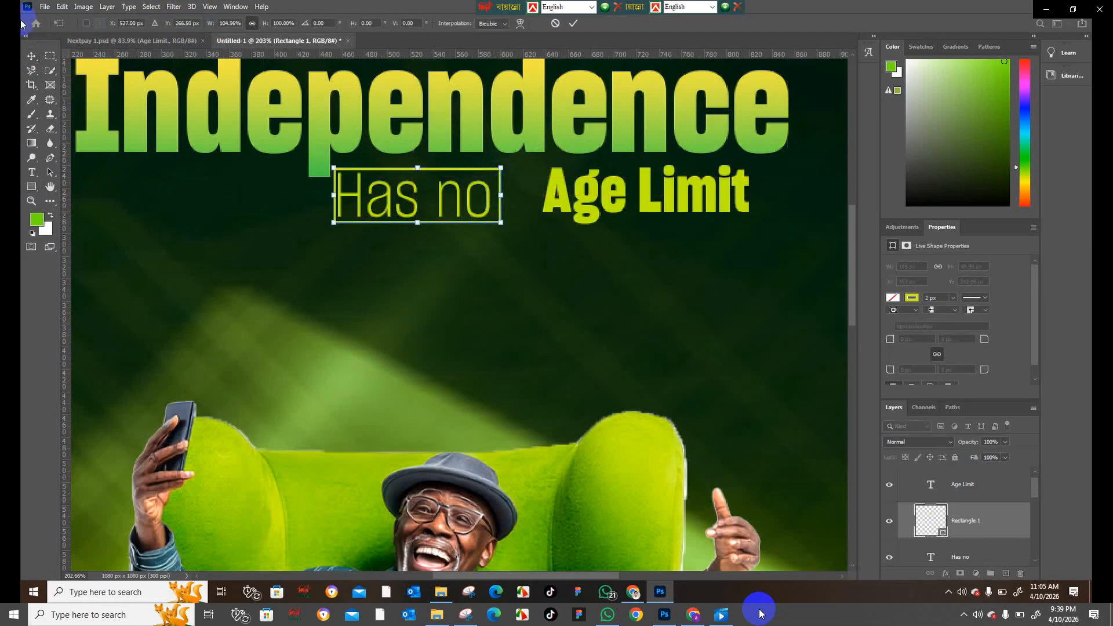
click(35, 61)
drag(485, 258, 417, 196)
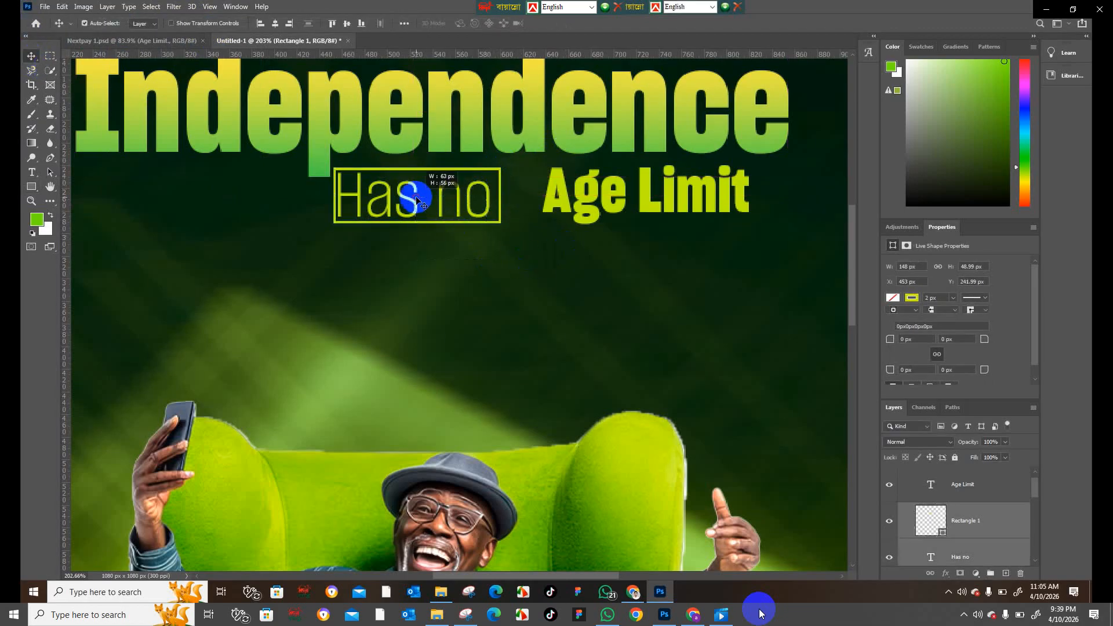
click(276, 23)
click(353, 25)
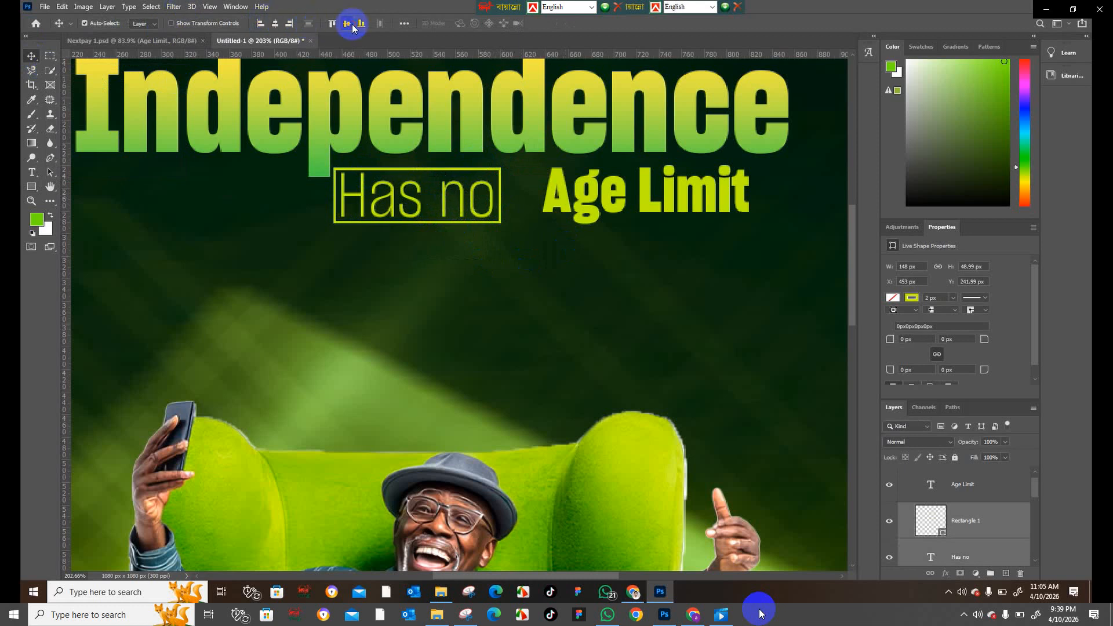
Step: Shift the framed "Has no" slightly to the right and bring the "Age Limit" text closer beside it
drag(491, 198, 549, 199)
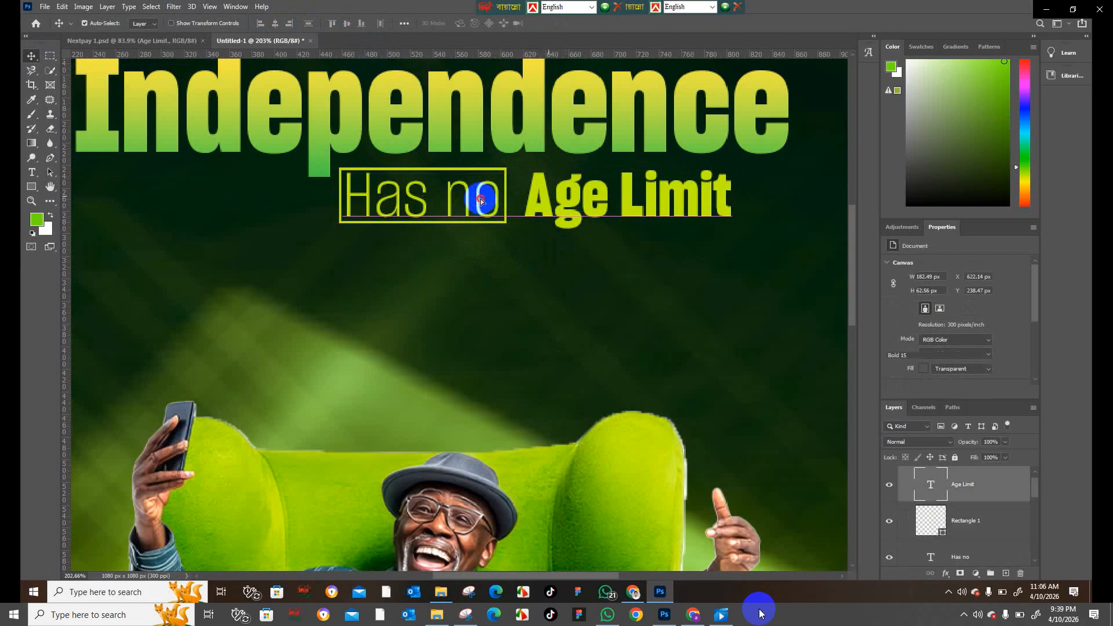
drag(481, 200, 485, 201)
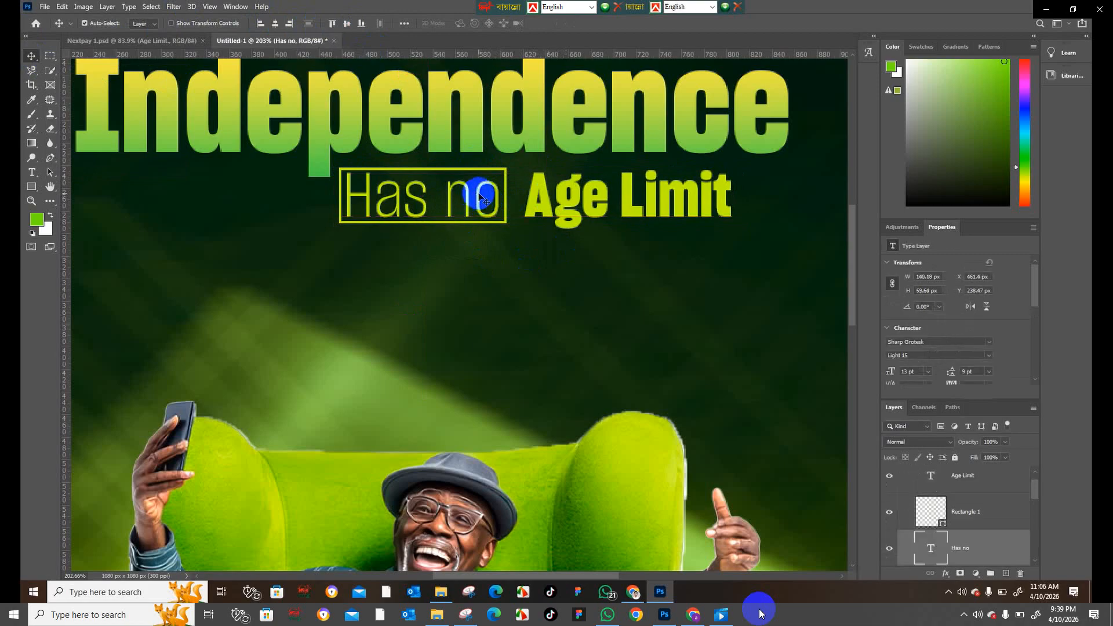
Step: Duplicate the "Has no" frame beside the original and stretch the copy to about 212 px so it surrounds "Age Limit"
click(502, 169)
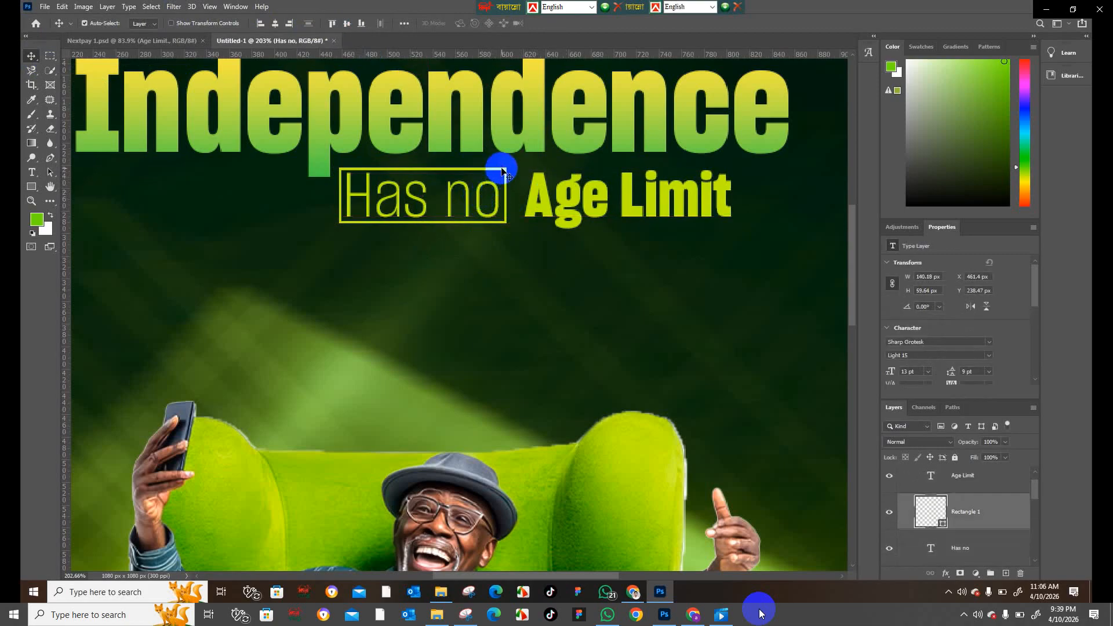
drag(502, 169, 667, 167)
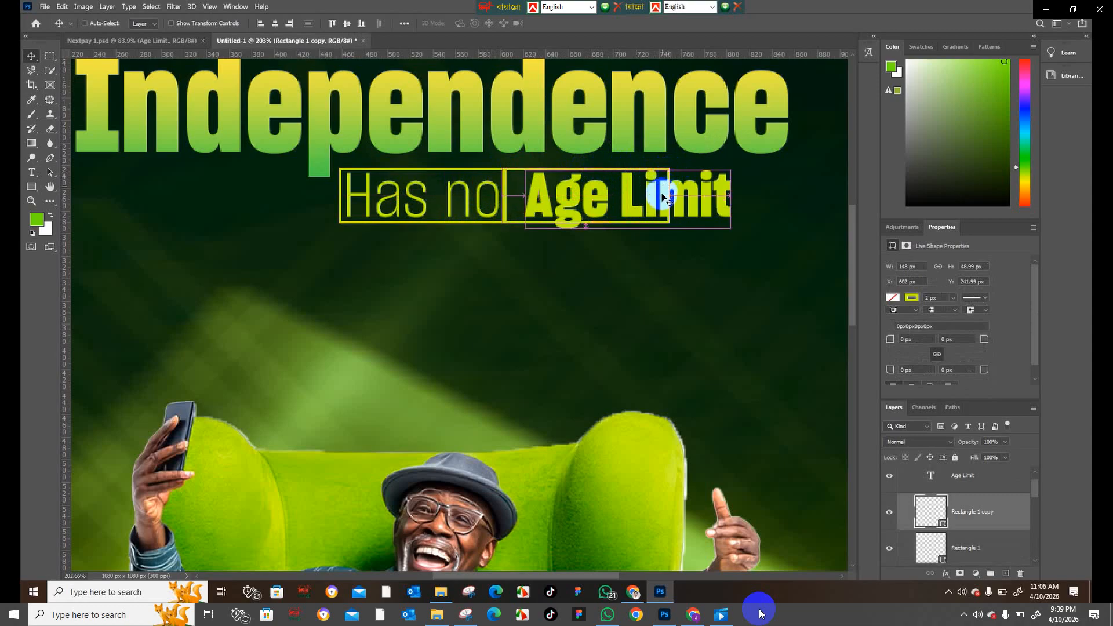
key(ctrl+t)
drag(670, 196, 740, 196)
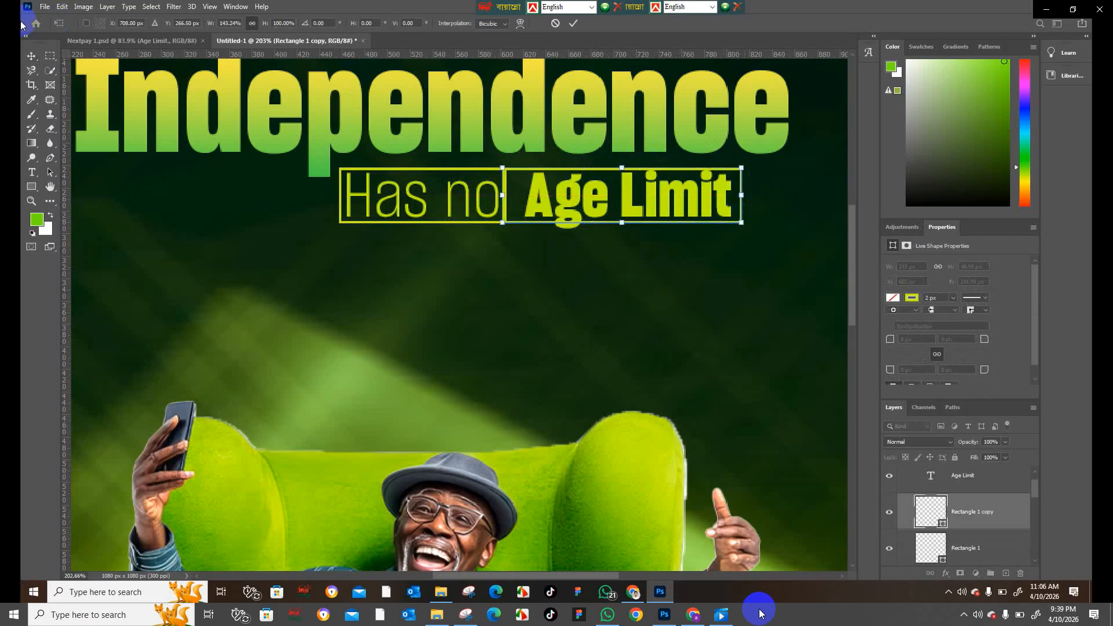
click(32, 56)
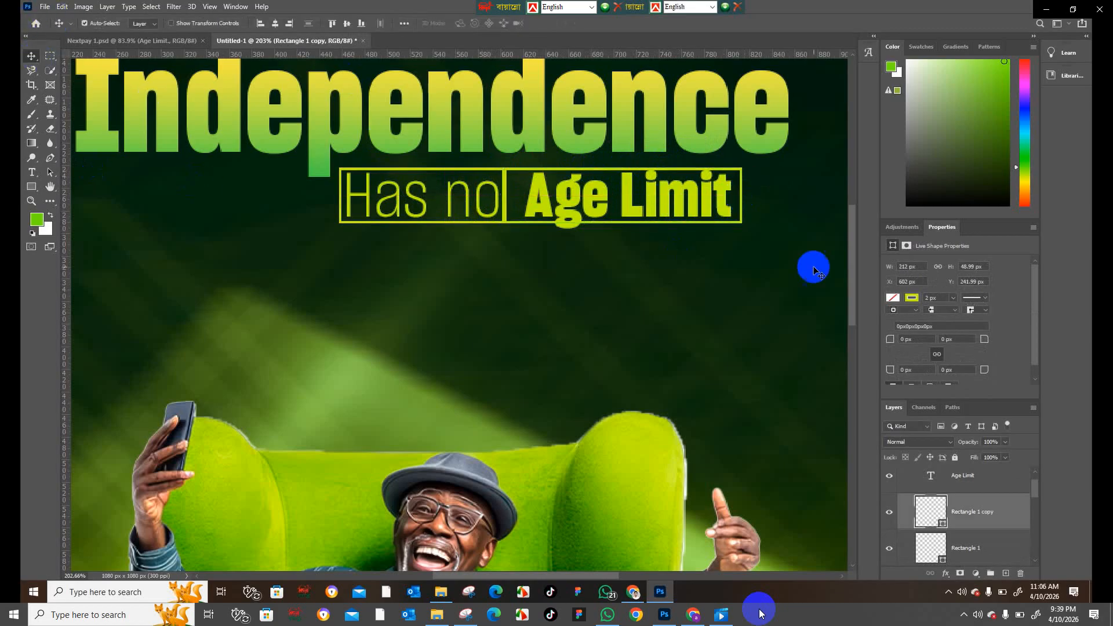
Step: Fill the "Age Limit" frame with the stroke's yellow-green and recolour its text with dark green sampled from the background
click(893, 297)
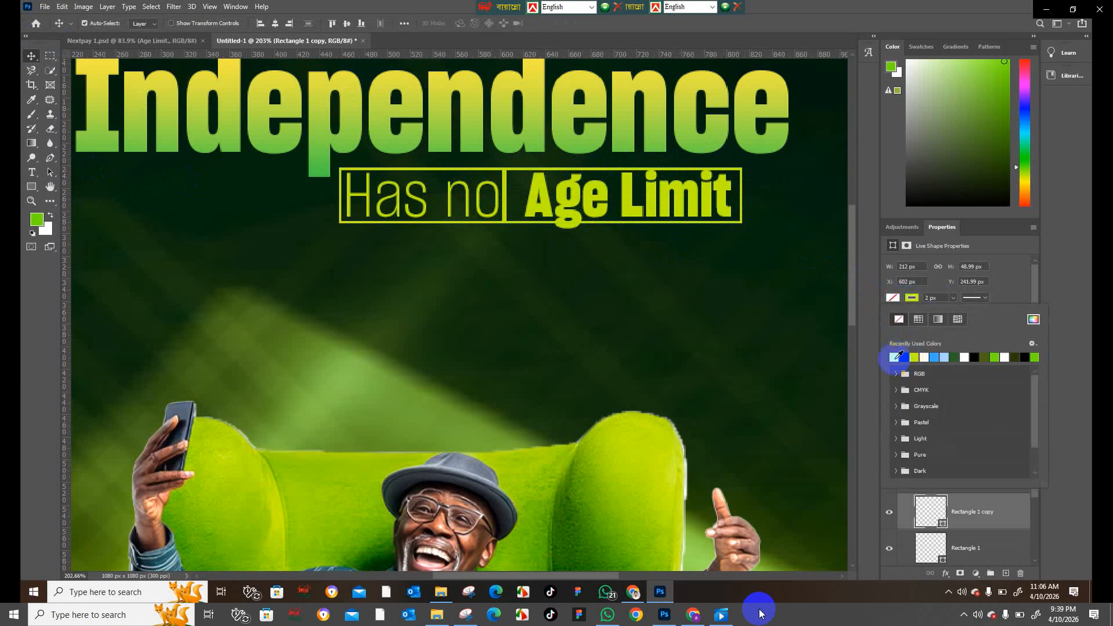
click(899, 356)
click(568, 230)
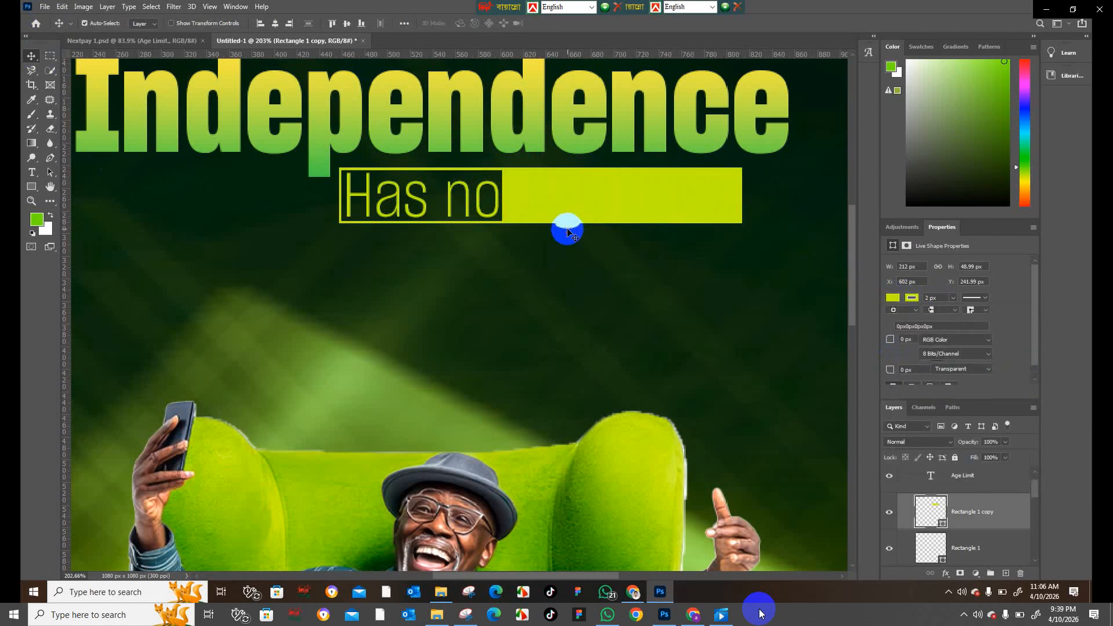
scroll(1010, 325, down, 2)
scroll(956, 353, down, 3)
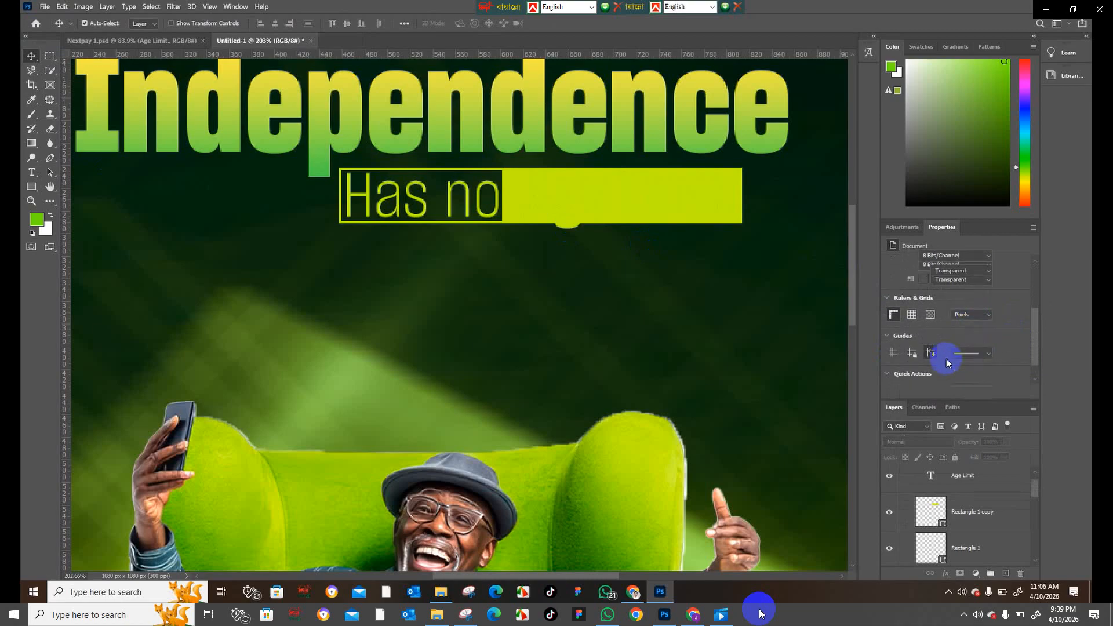
click(571, 226)
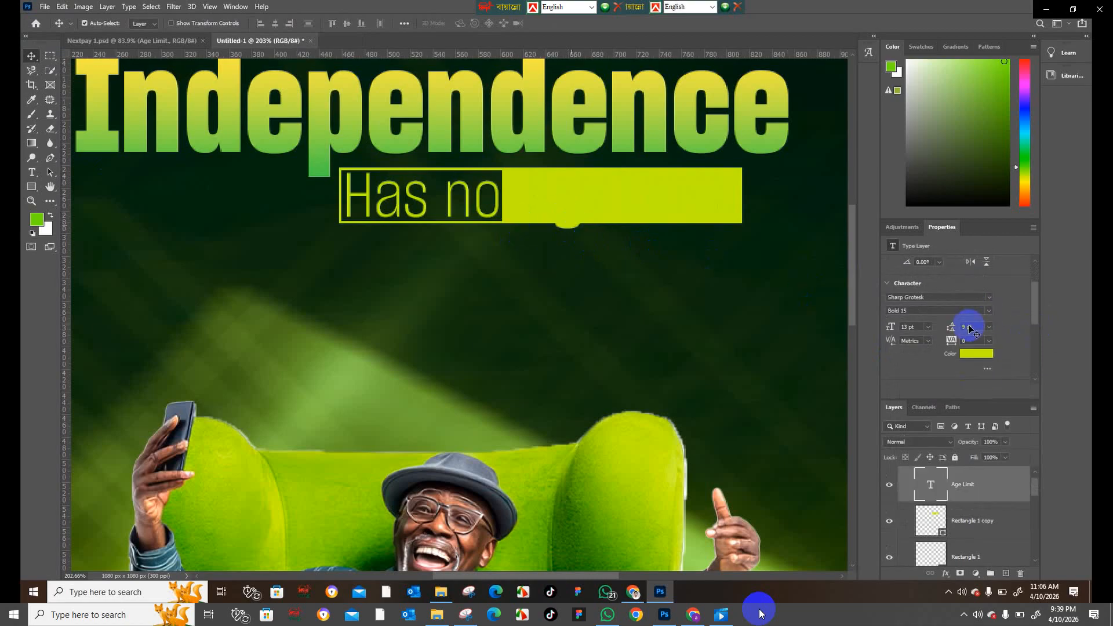
click(976, 327)
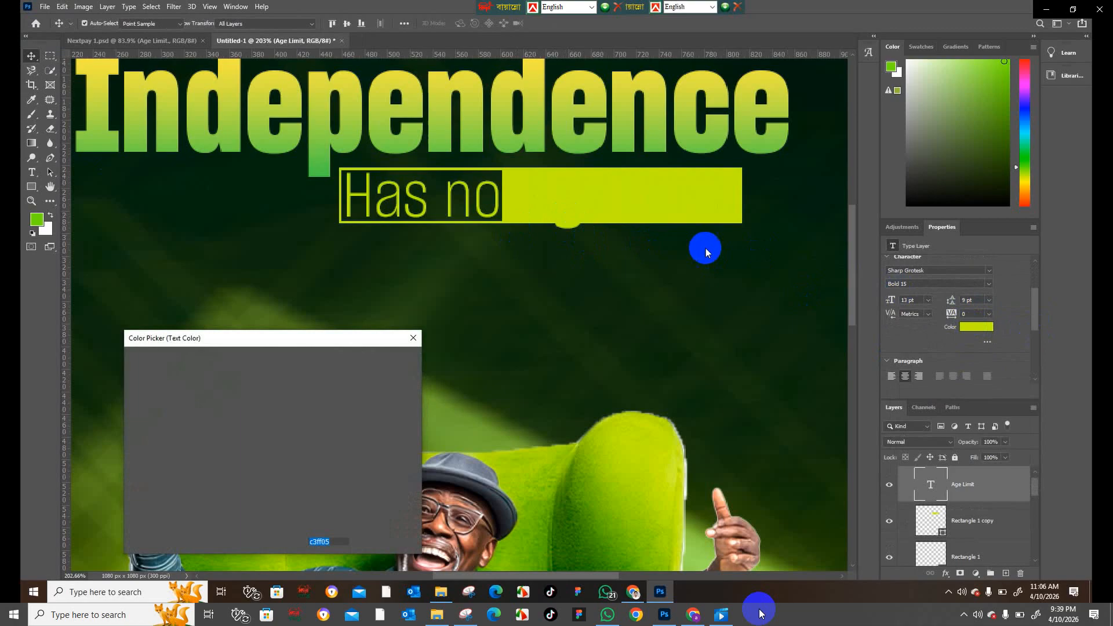
click(671, 230)
click(377, 348)
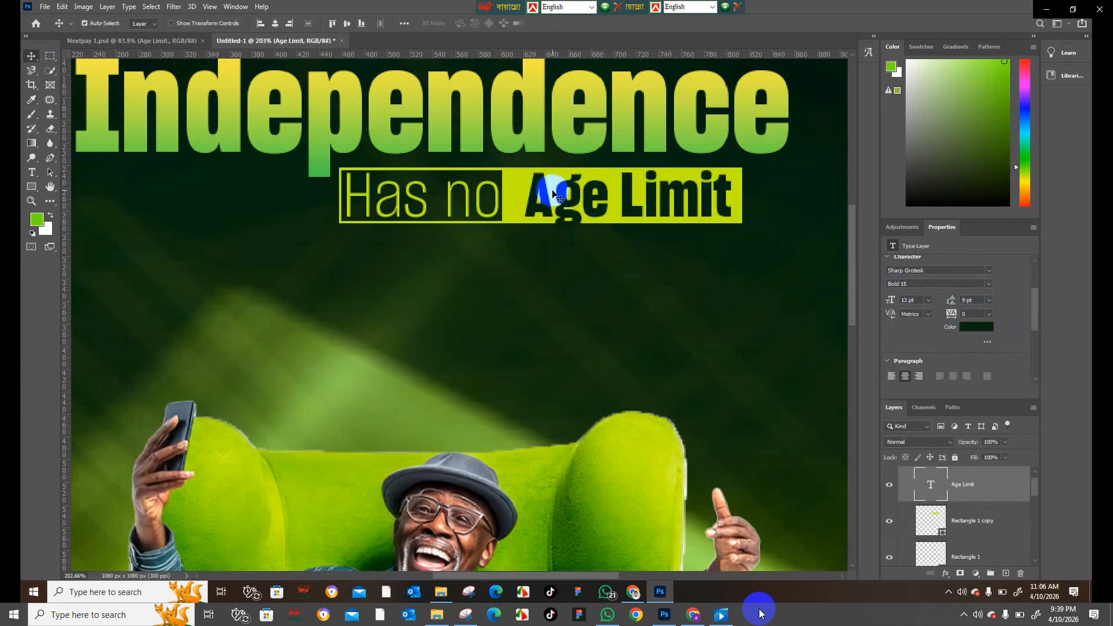
Step: Centre the "Age Limit" text in its filled box, undo the last alignment shift, and select only the text
click(690, 203)
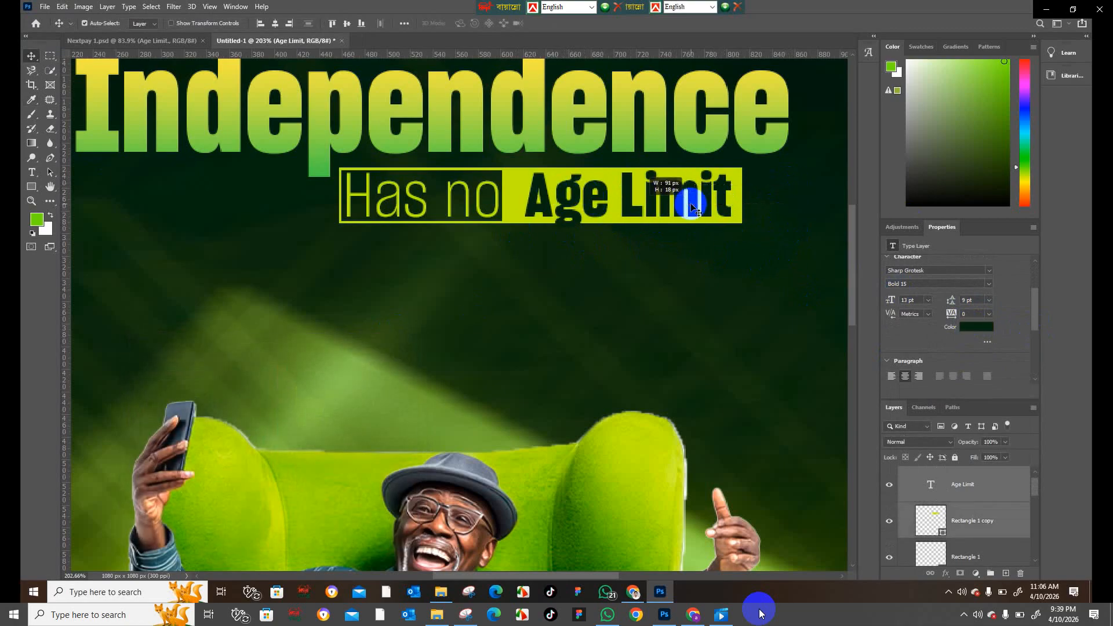
click(276, 26)
click(349, 26)
click(354, 26)
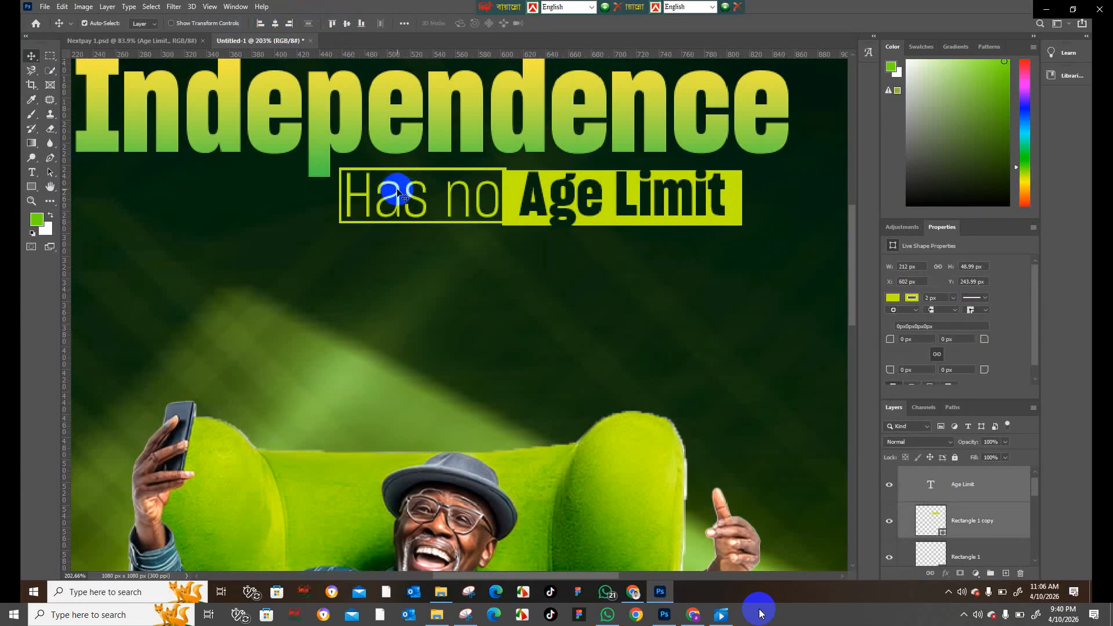
key(ctrl+z)
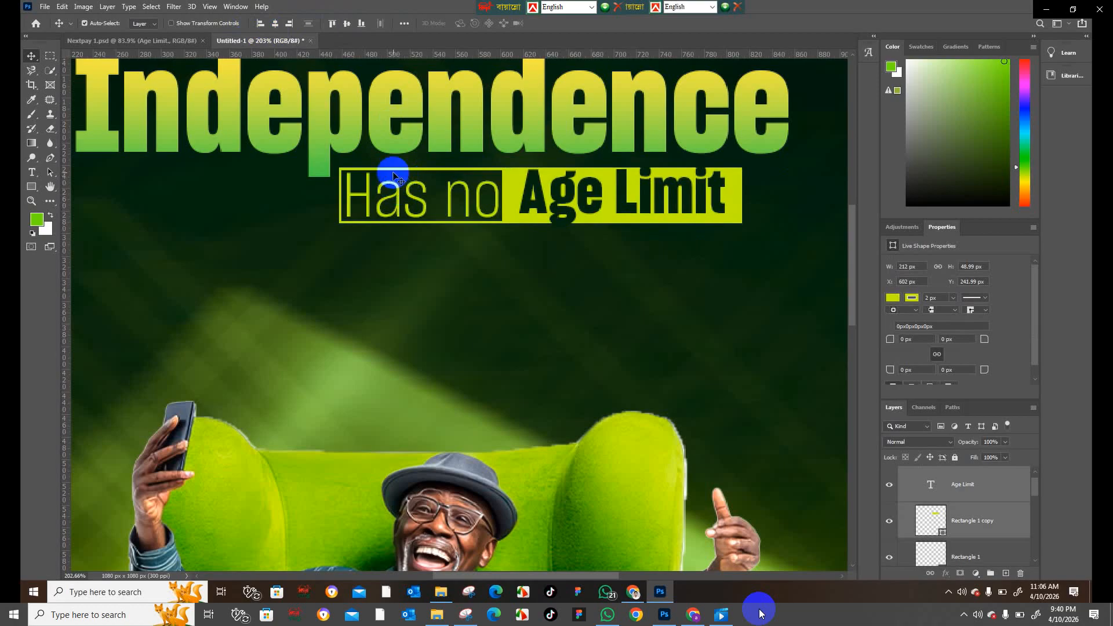
click(567, 196)
click(568, 196)
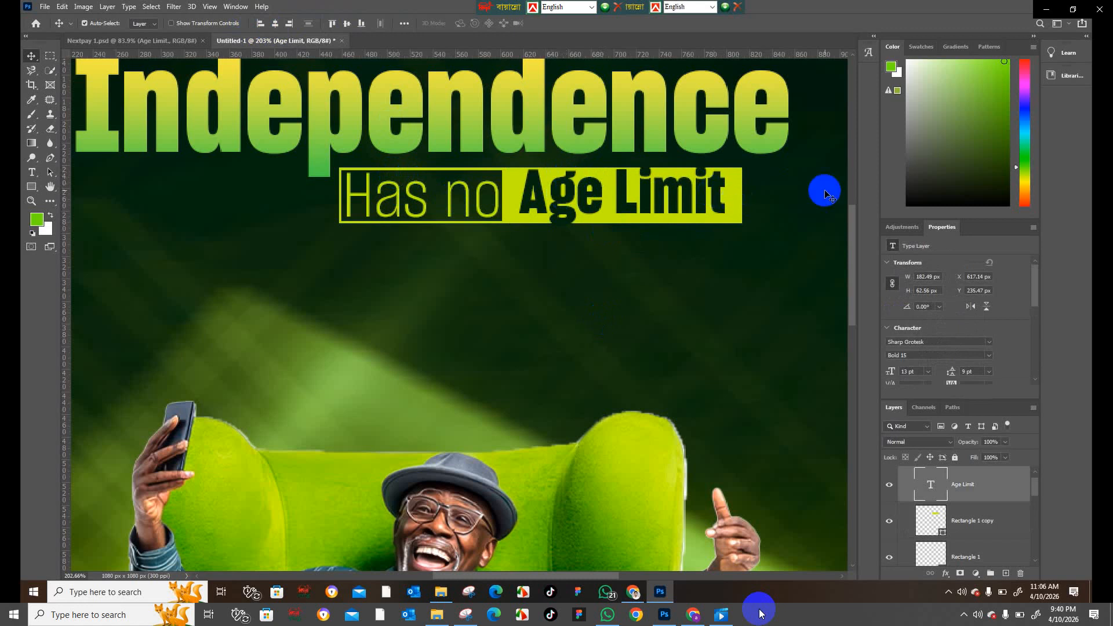
Step: Select the whole boxed "Has no Age Limit" subline and scale it to about 111.35% so it ends at the headline's right edge
drag(819, 195, 370, 241)
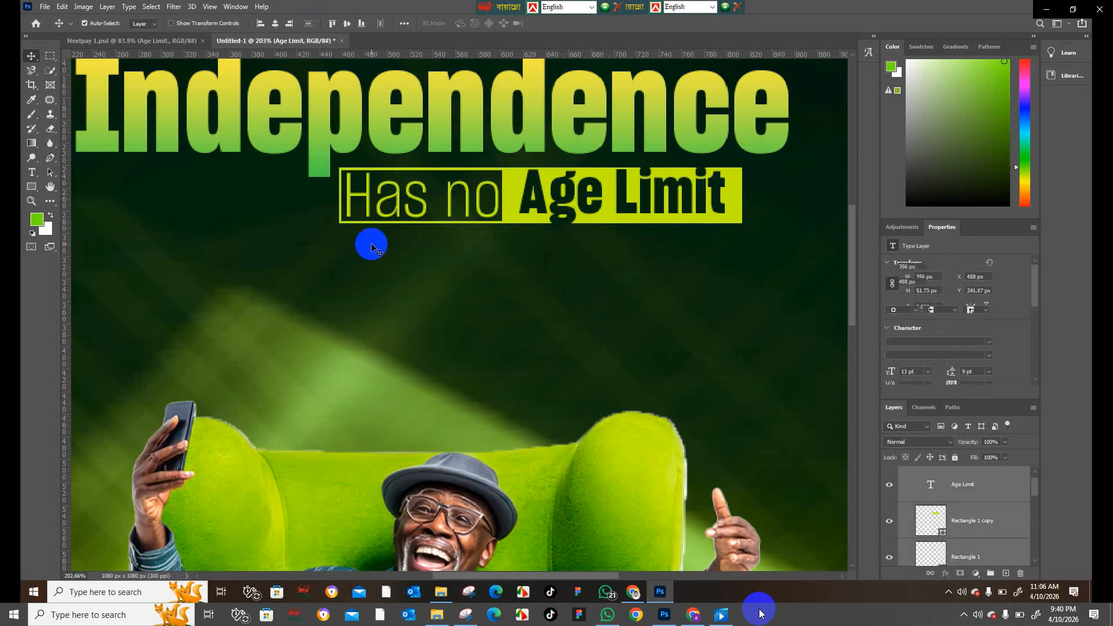
key(ctrl+t)
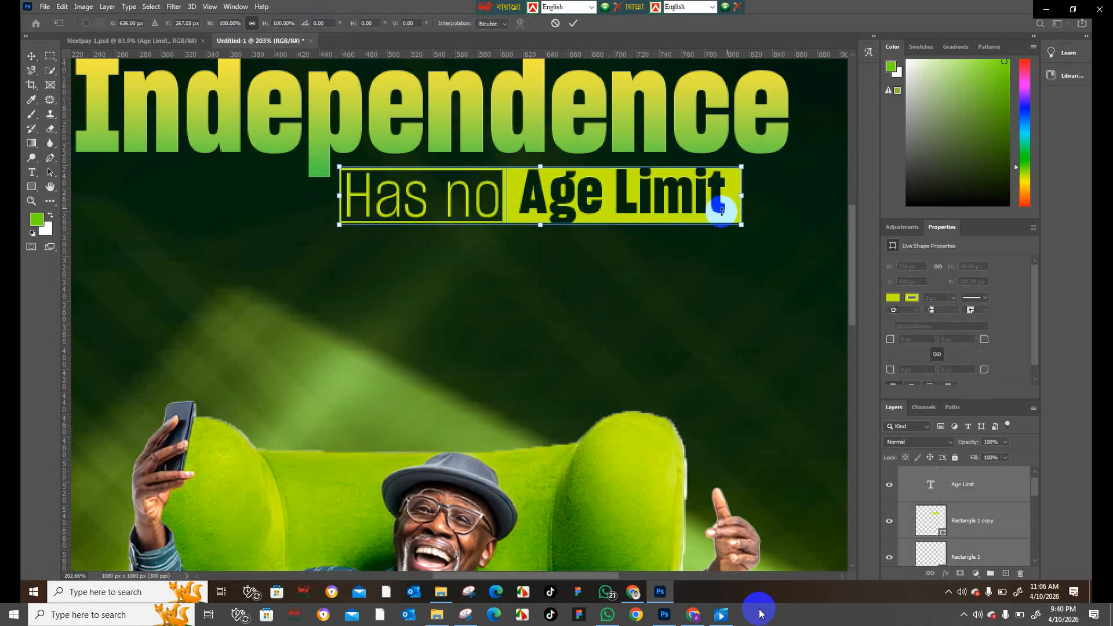
drag(743, 196, 788, 195)
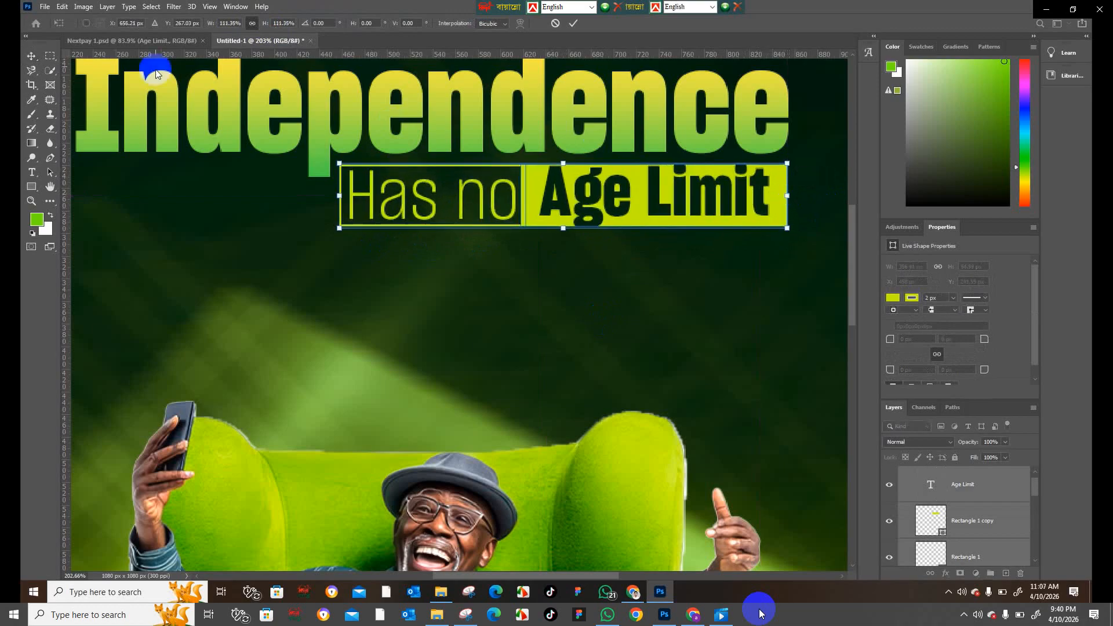
click(34, 58)
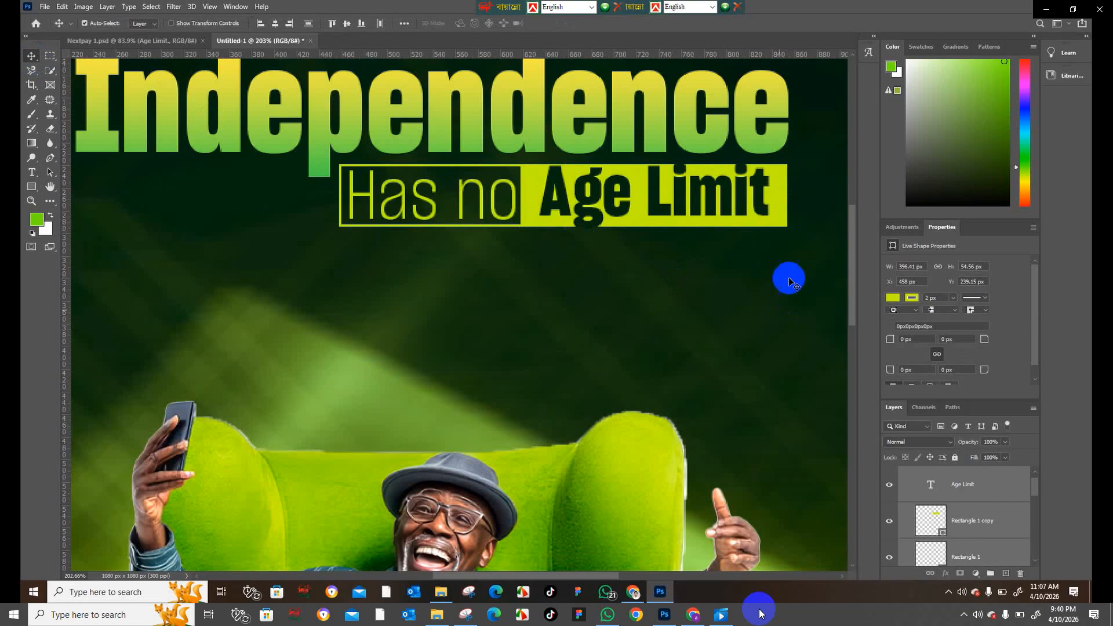
Step: Stretch the filled "Age Limit" box downward to about 111.8% of its height
click(787, 224)
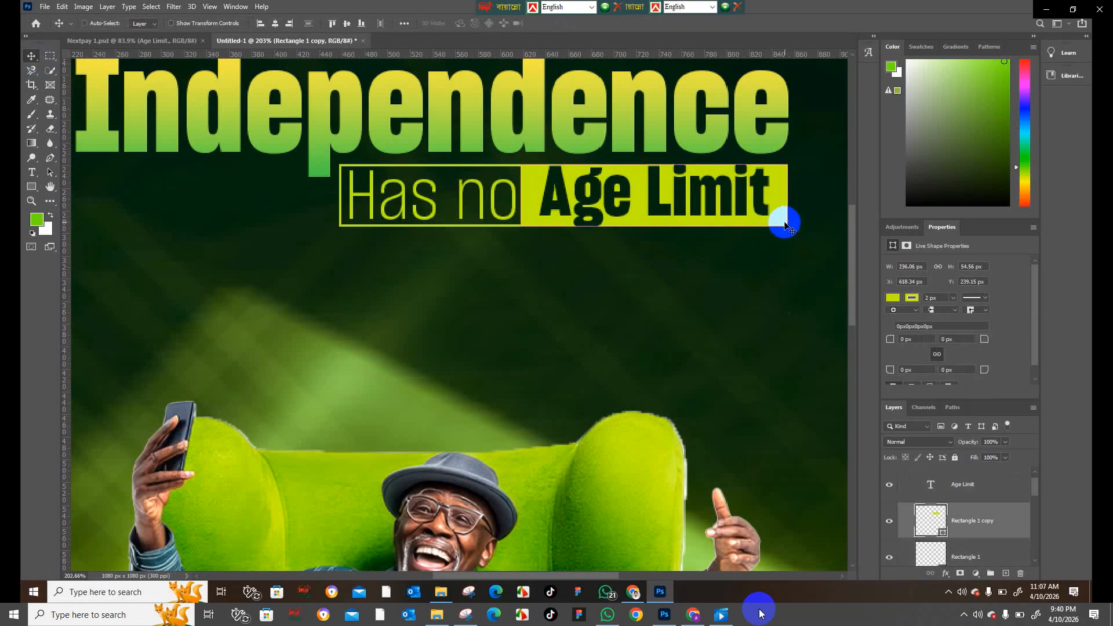
key(ctrl+t)
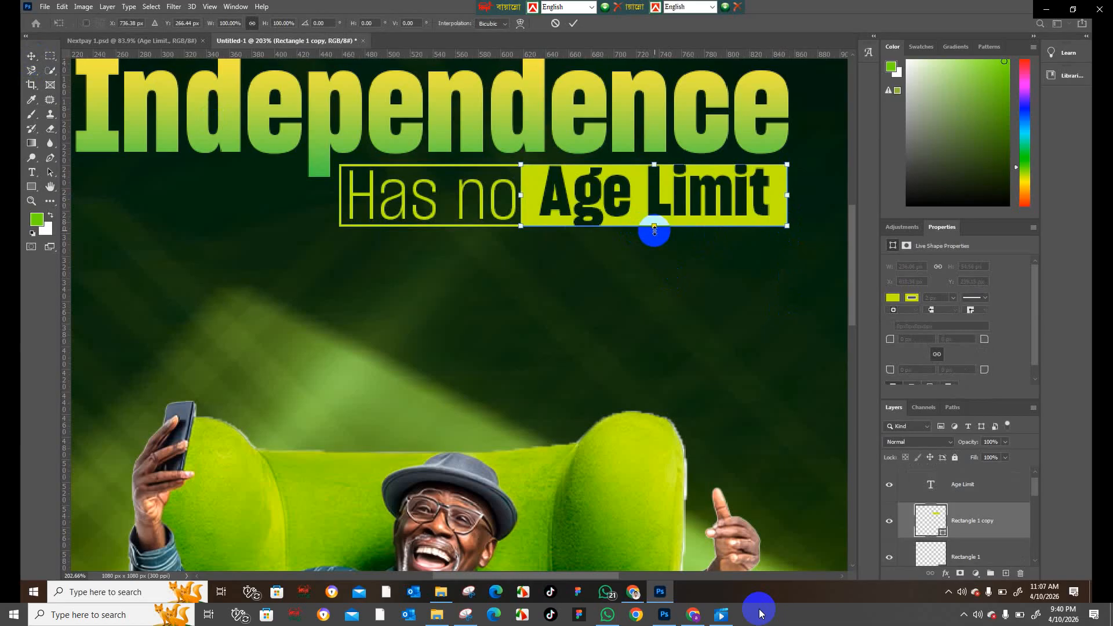
drag(654, 230, 654, 238)
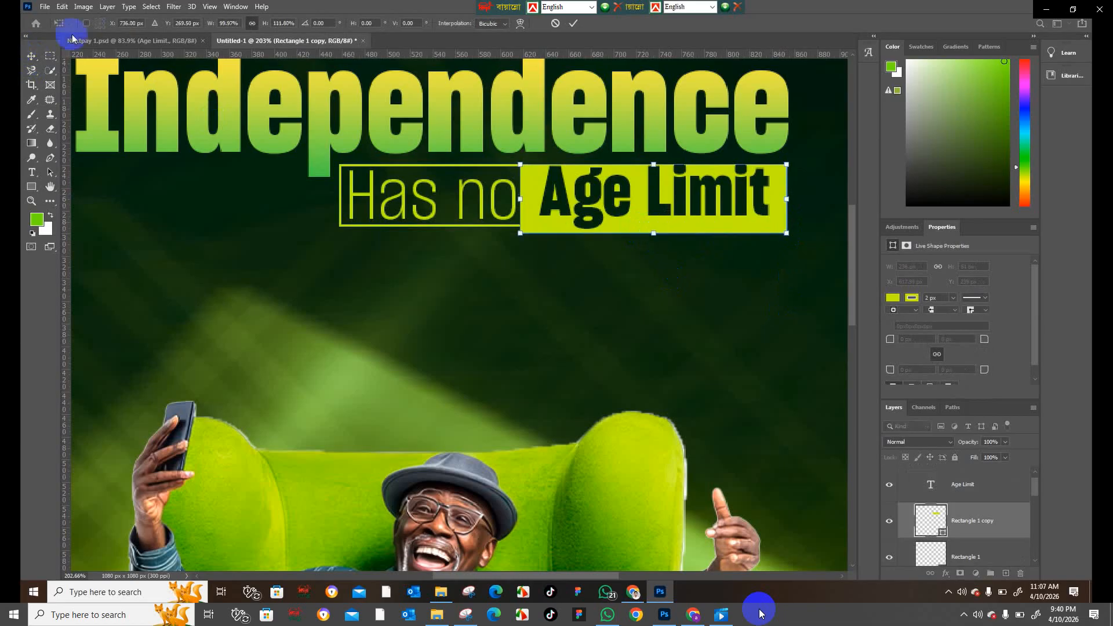
click(26, 58)
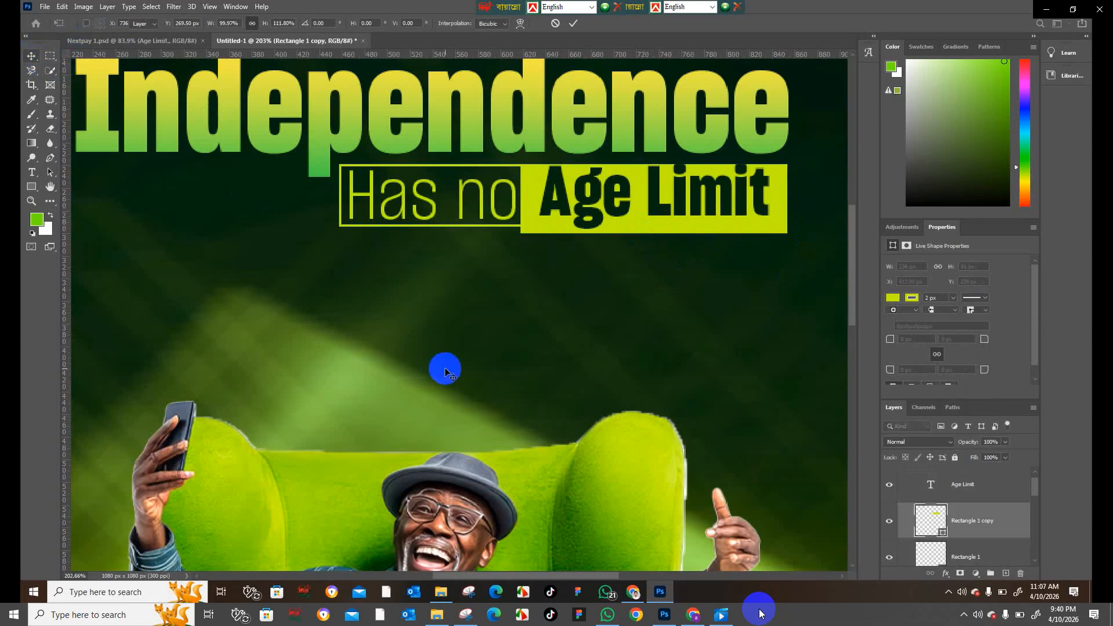
Step: Select the "Has no" frame and start a free transform on it
click(339, 223)
click(339, 224)
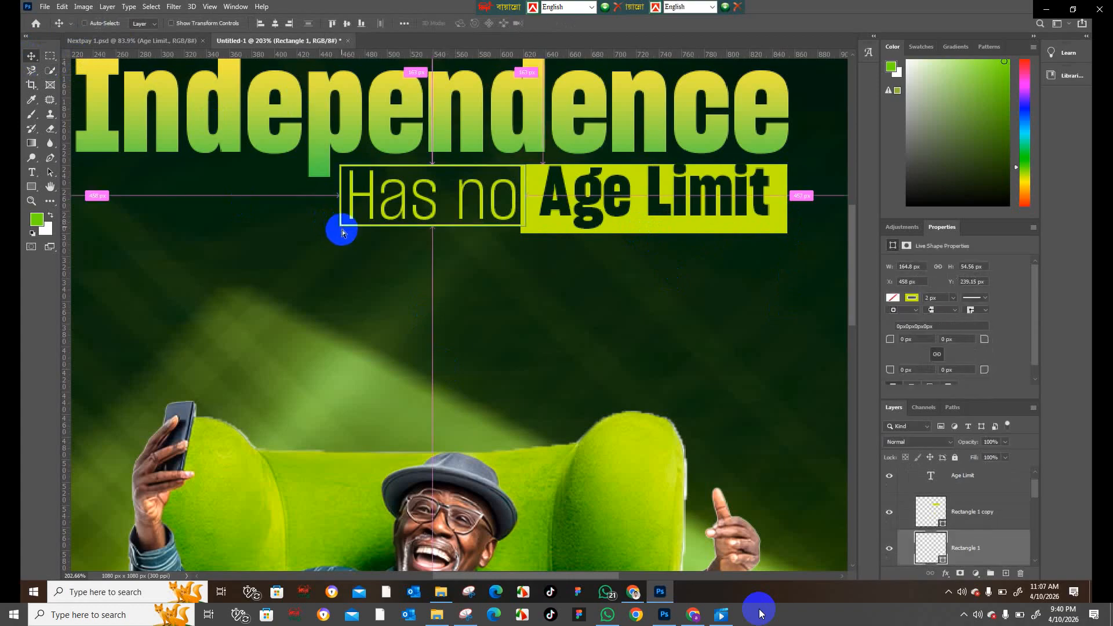
key(ctrl+t)
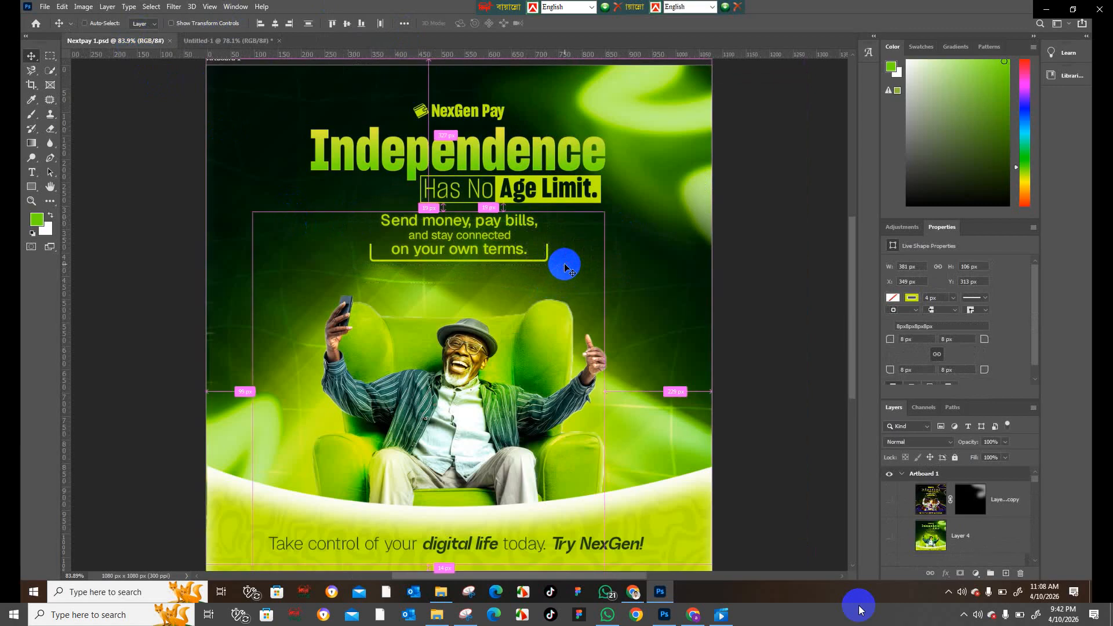
Step: Bring the selected "Send money, pay bills, and stay connected on your own terms." tagline and its bracket into Untitled-1, between the subline and the armchair
click(232, 41)
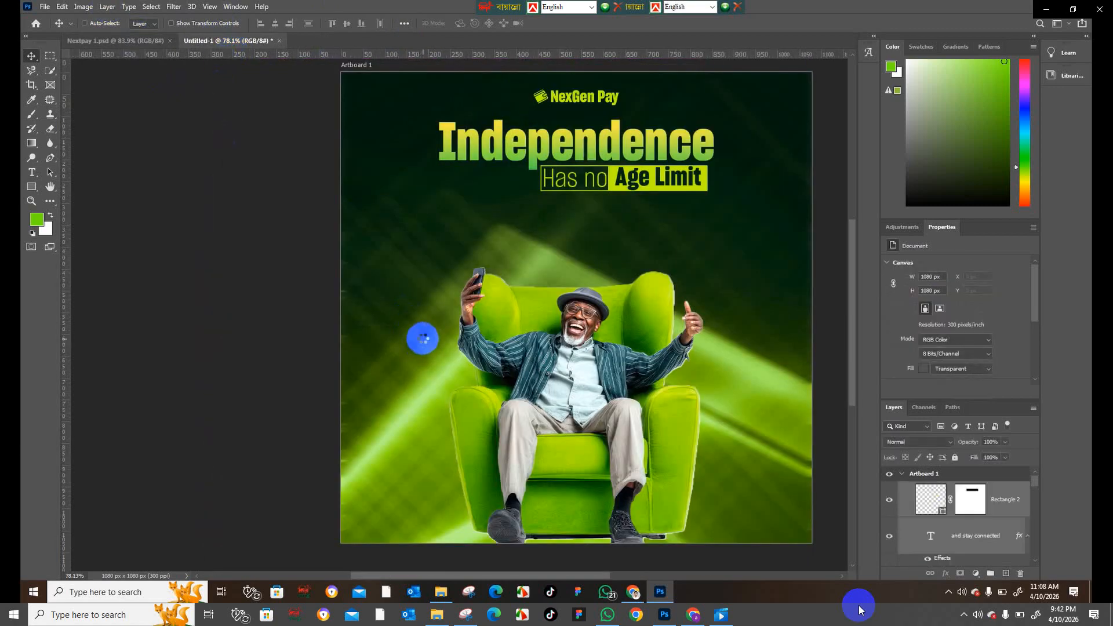
drag(447, 322, 528, 239)
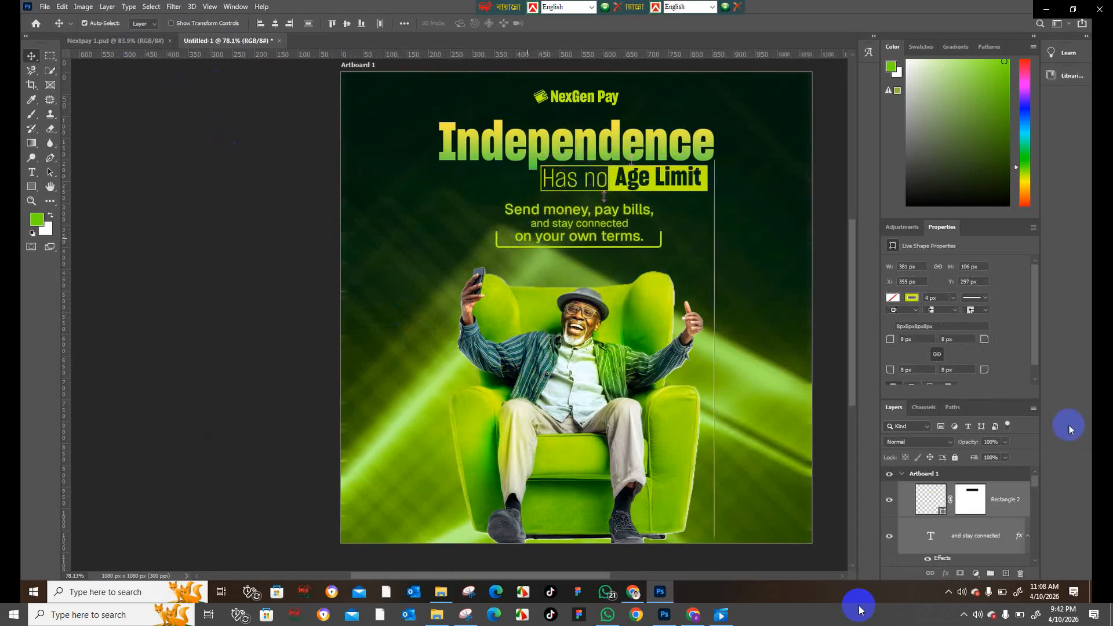
Step: Delete the stray Layer 2 and decline the deletion of the "Age Limit" layer
scroll(1000, 515, down, 5)
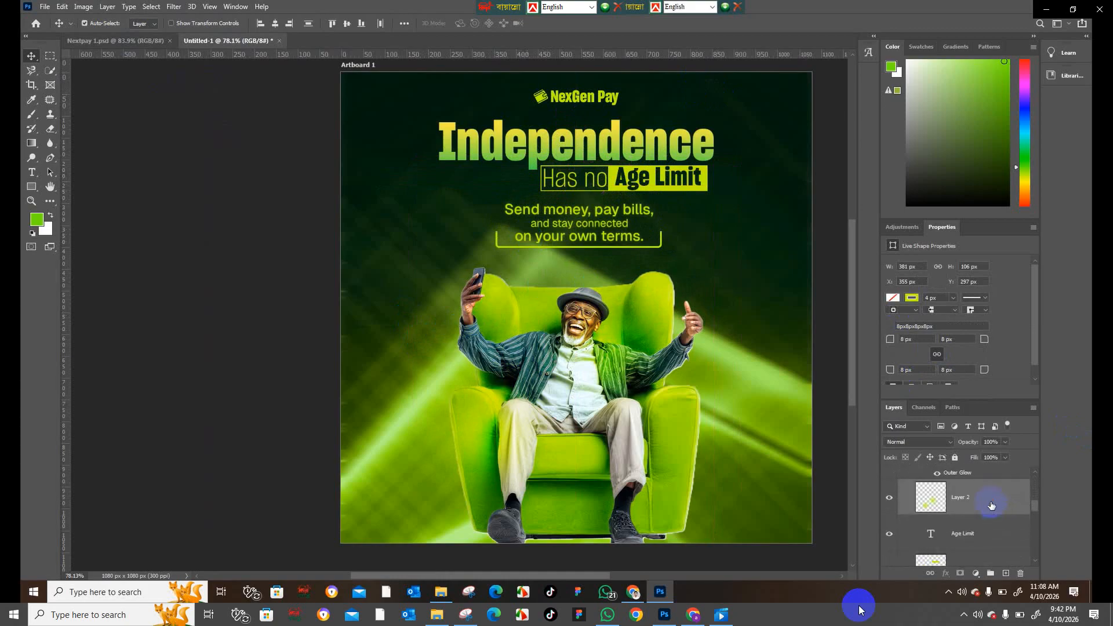
click(993, 504)
drag(1018, 504, 1022, 575)
click(1021, 574)
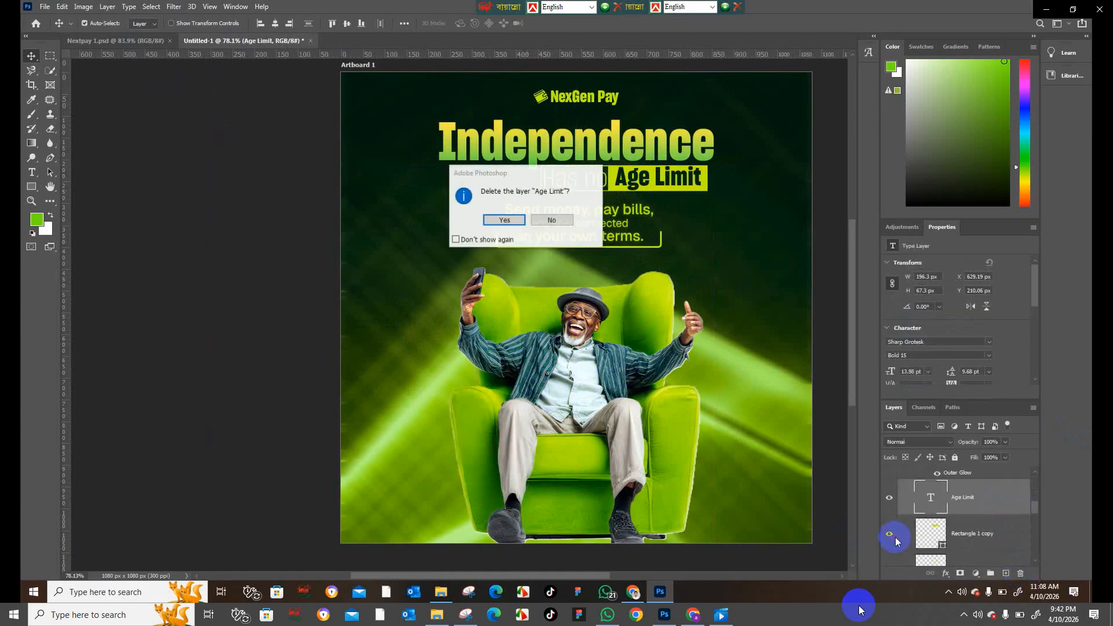
click(506, 221)
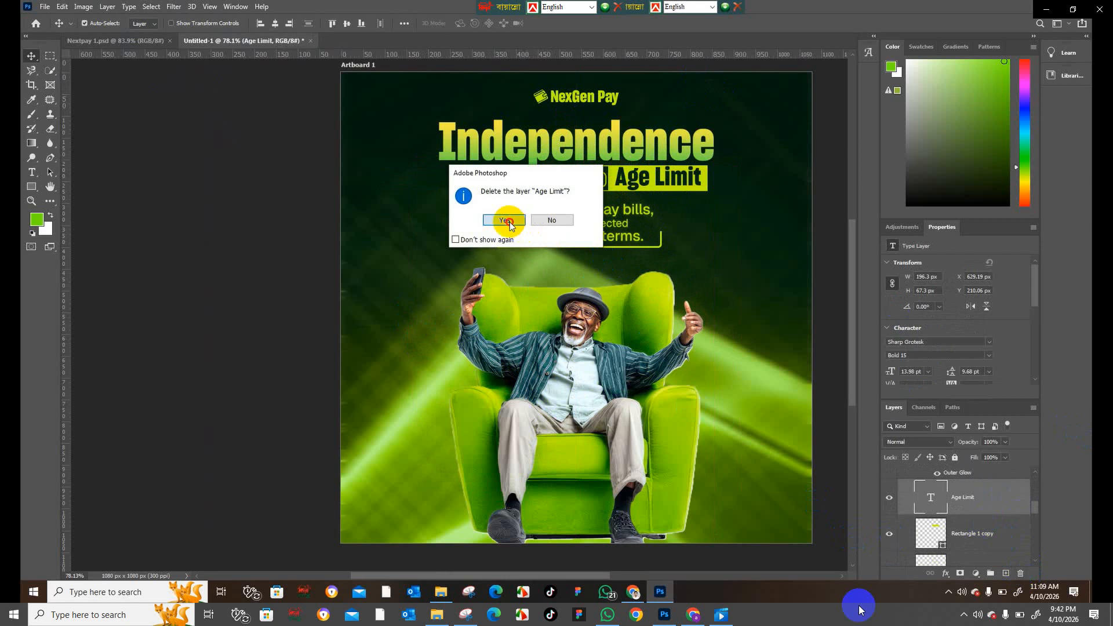
click(566, 219)
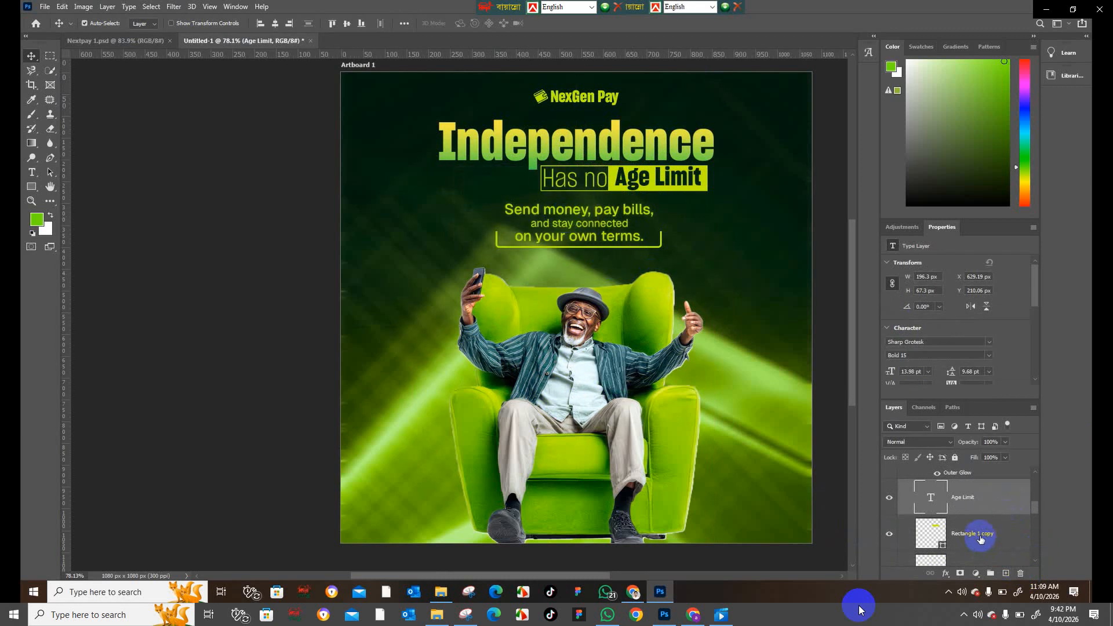
Step: Select the tagline's bracket shape, Rectangle 2, and remove its mask to restore the full rounded frame
click(980, 537)
scroll(980, 536, up, 3)
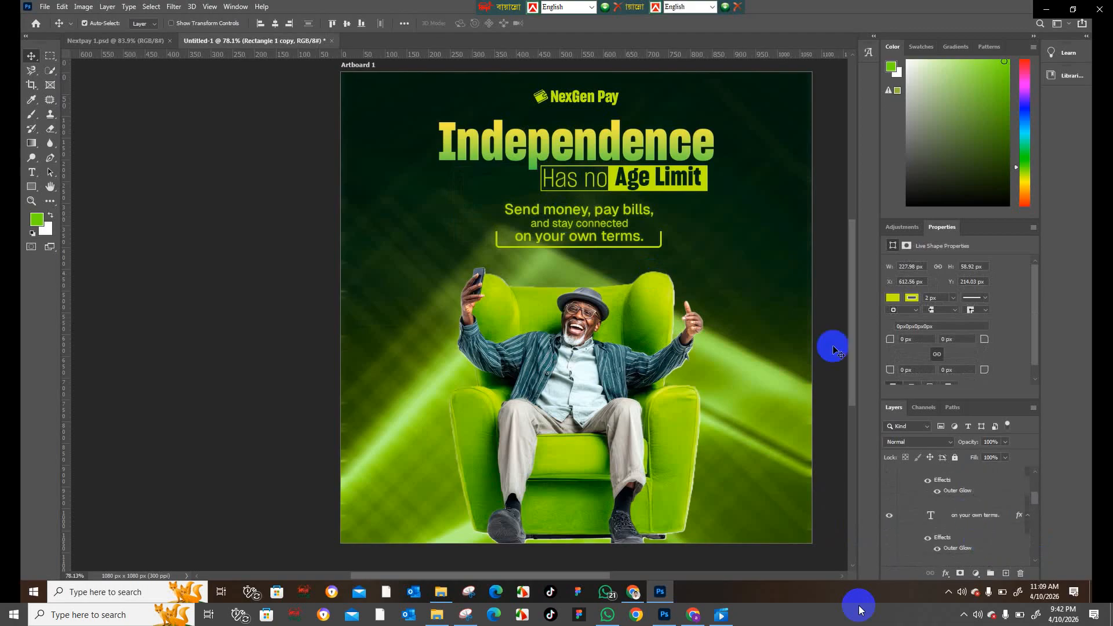
click(581, 211)
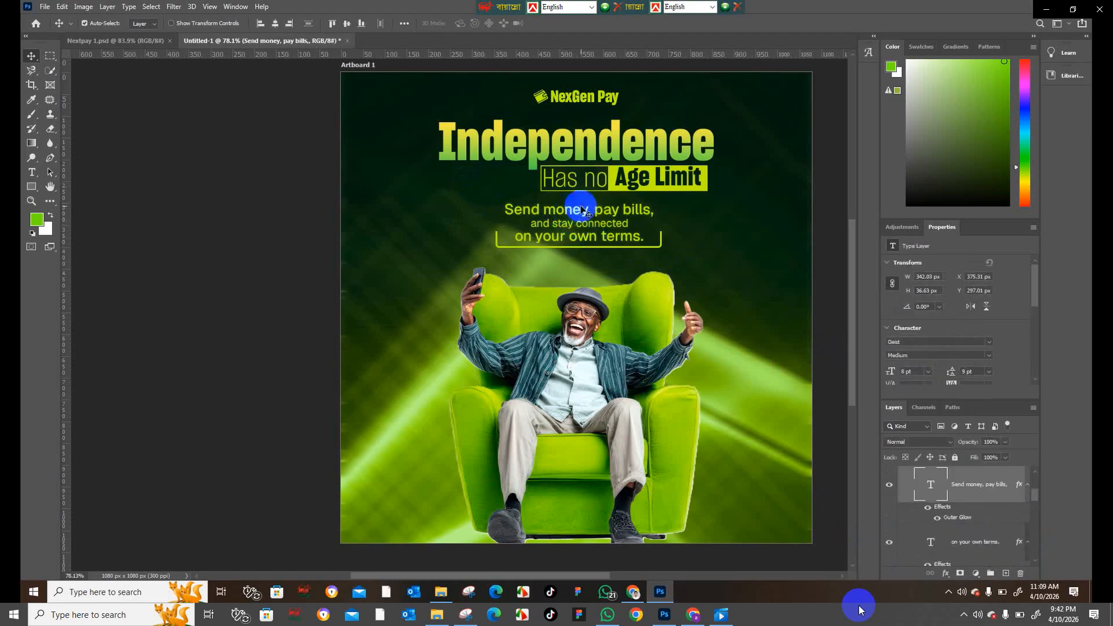
scroll(582, 210, up, 1)
scroll(582, 210, up, 2)
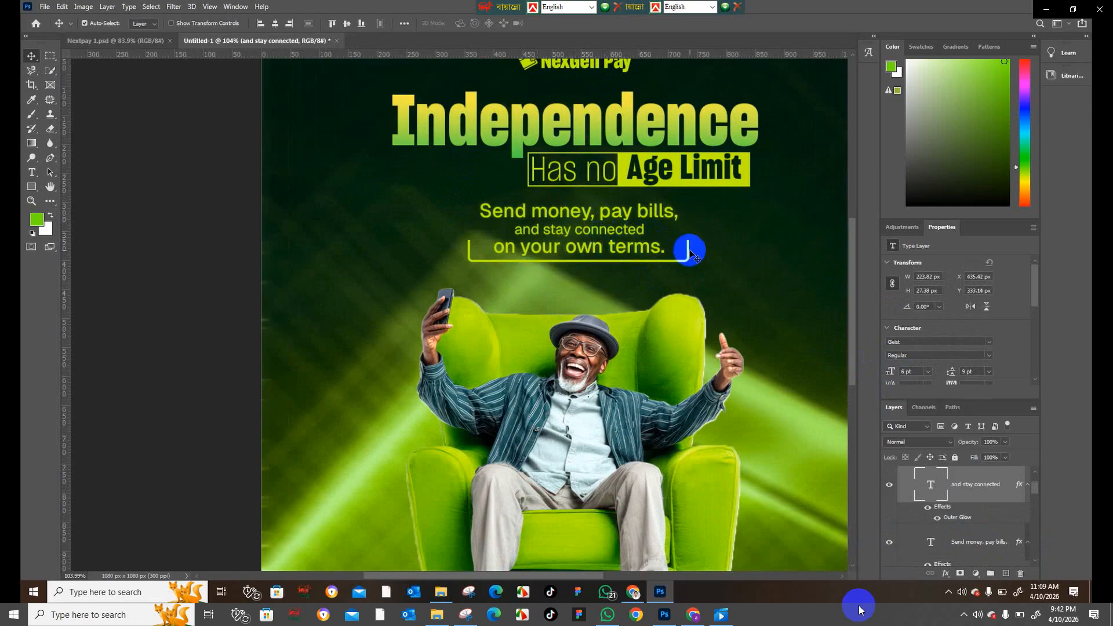
click(687, 249)
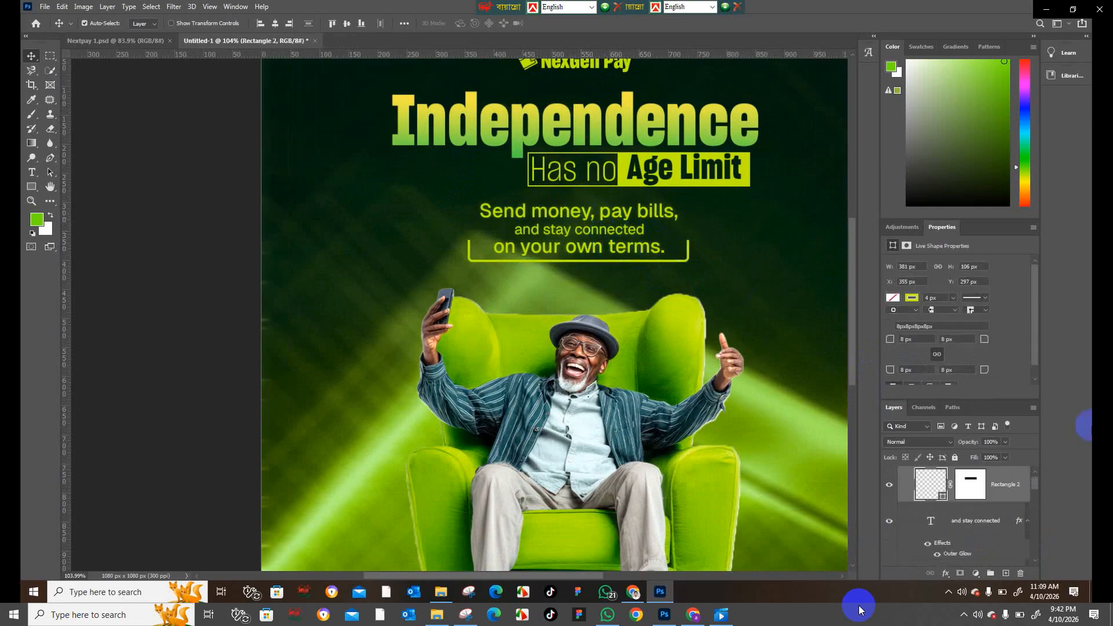
click(974, 485)
drag(976, 486, 1021, 573)
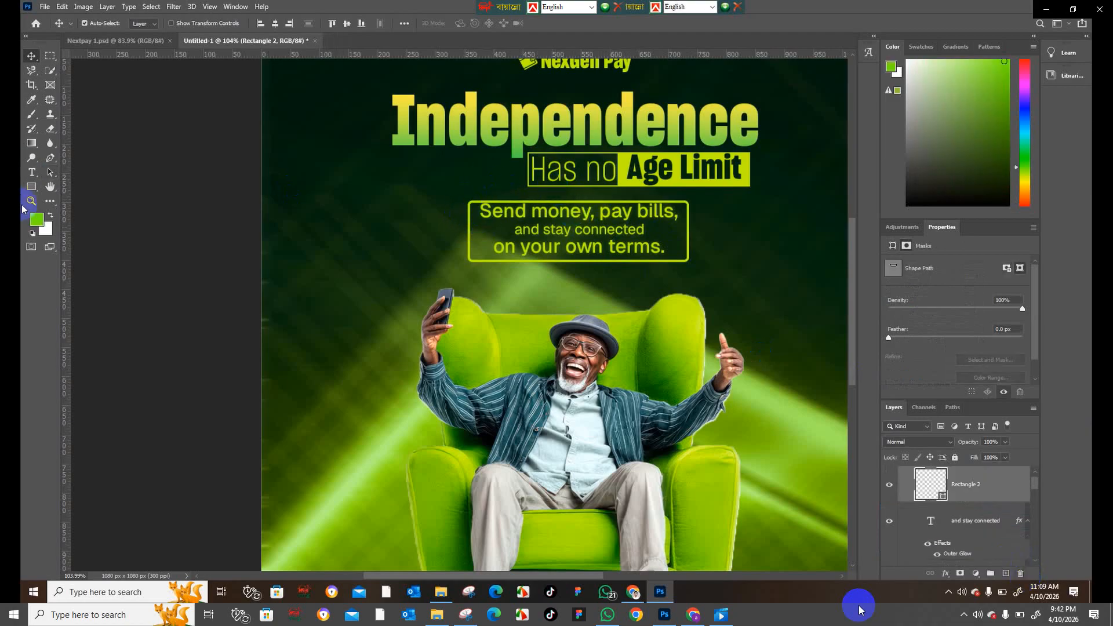
Step: Draw a trial rounded rectangle of about 233 × 76 px with 9 px corners beside the tagline, move it down and delete it
click(33, 188)
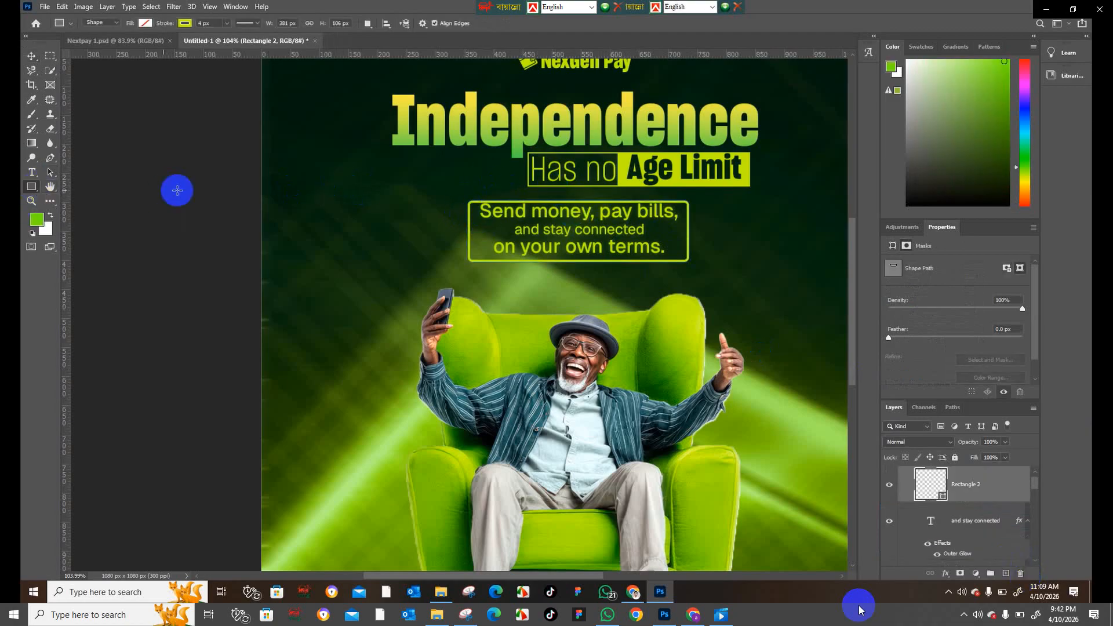
drag(308, 190, 443, 232)
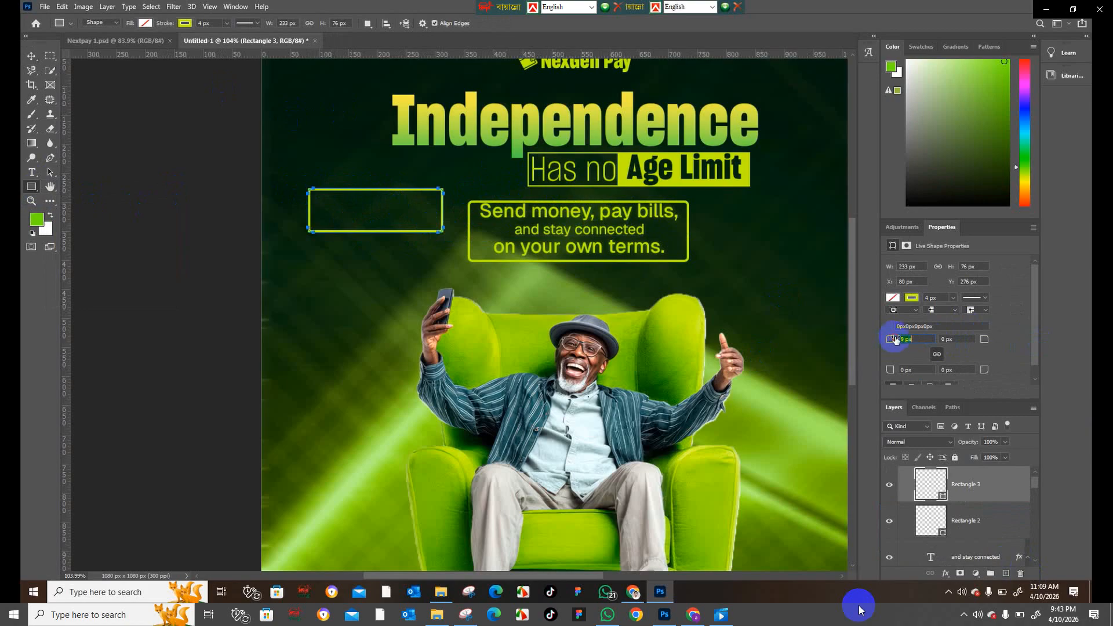
click(31, 57)
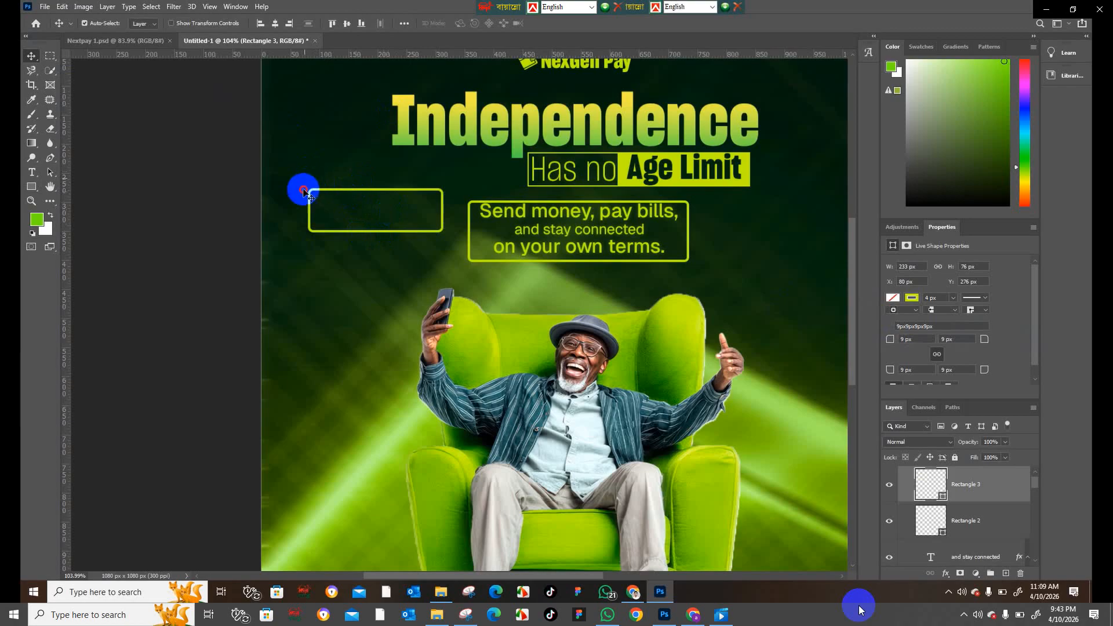
drag(305, 178, 346, 254)
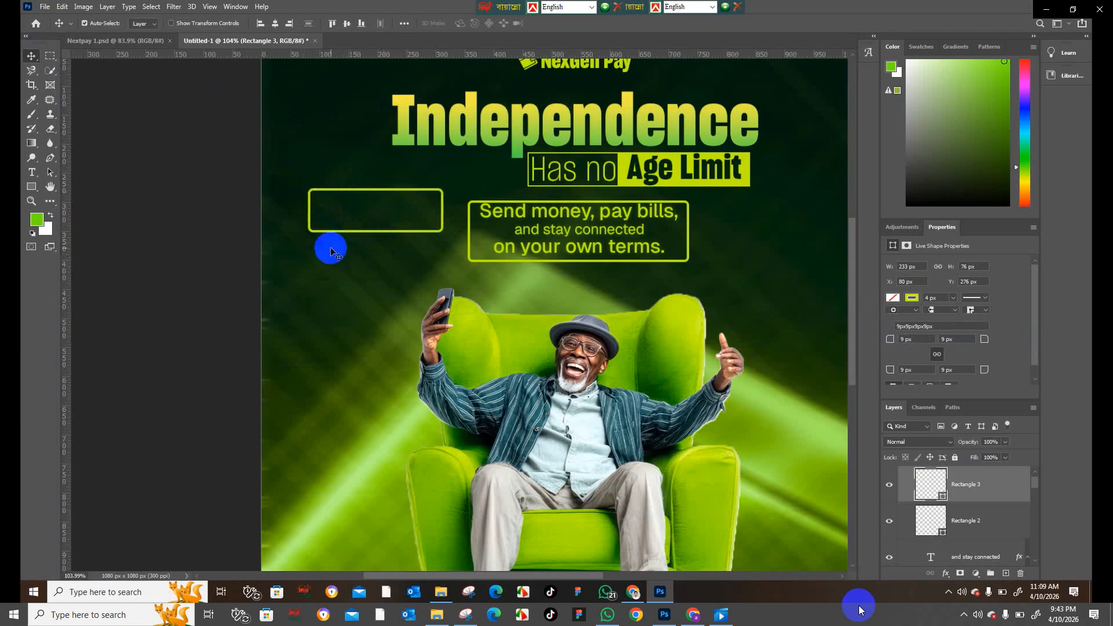
key(Delete)
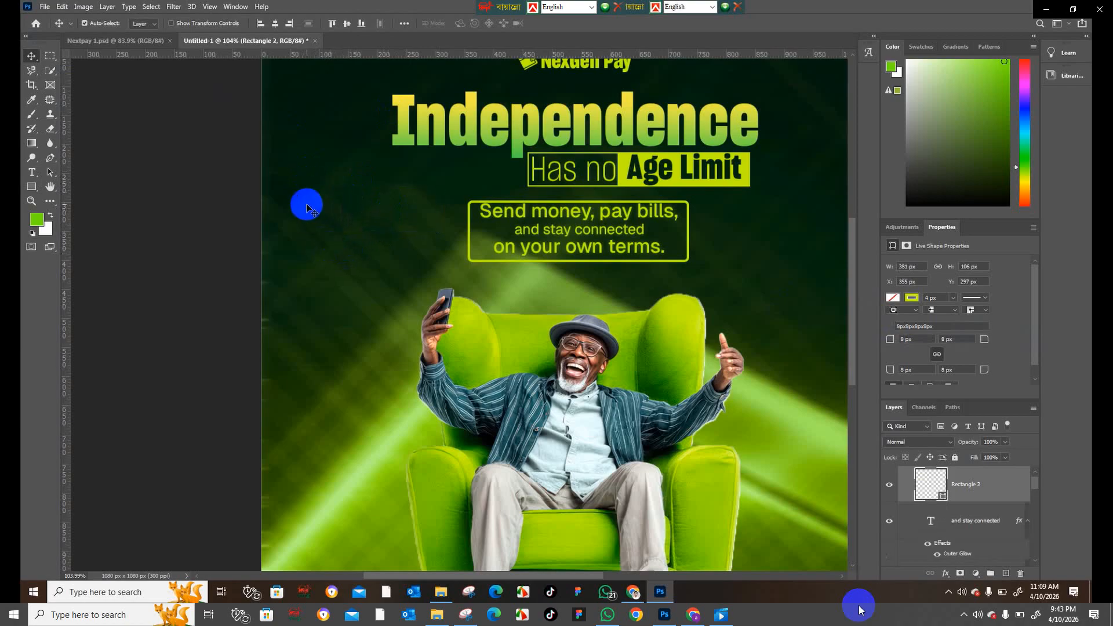
key(ctrl+z)
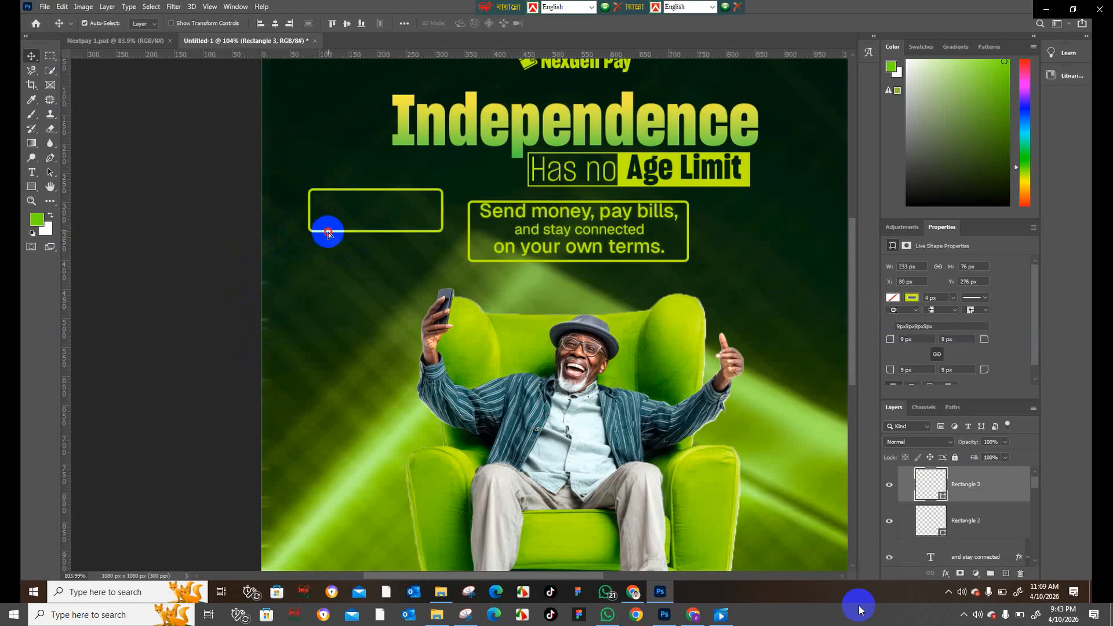
drag(329, 234, 328, 254)
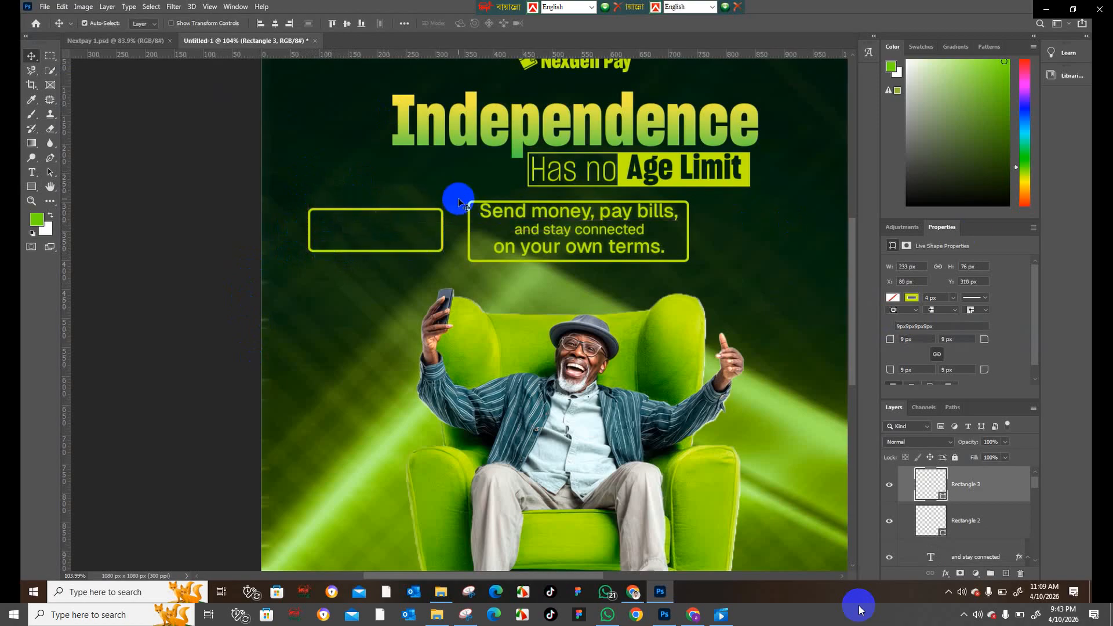
key(Delete)
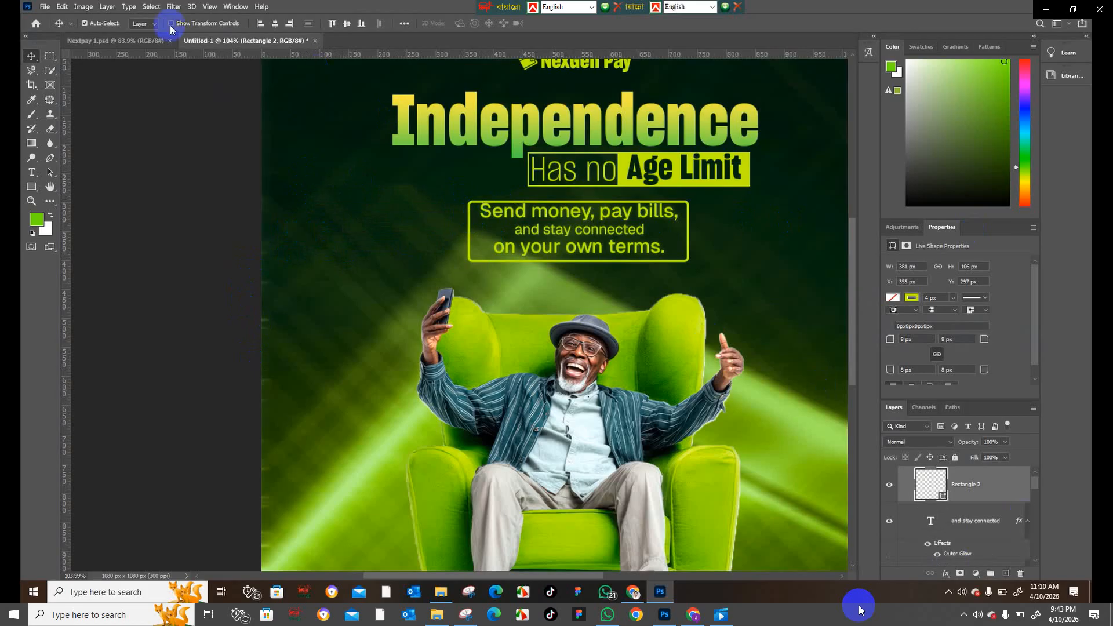
Step: Select the upper half of the tagline frame with the Rectangular Marquee tool and add a layer mask from that selection to Rectangle 2
click(51, 60)
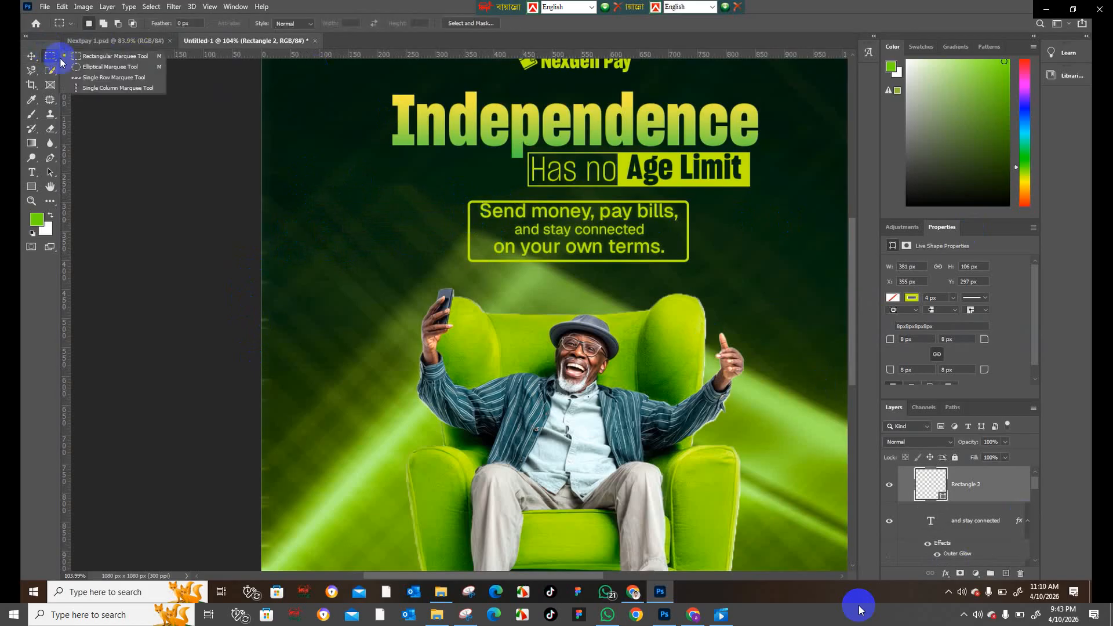
click(87, 58)
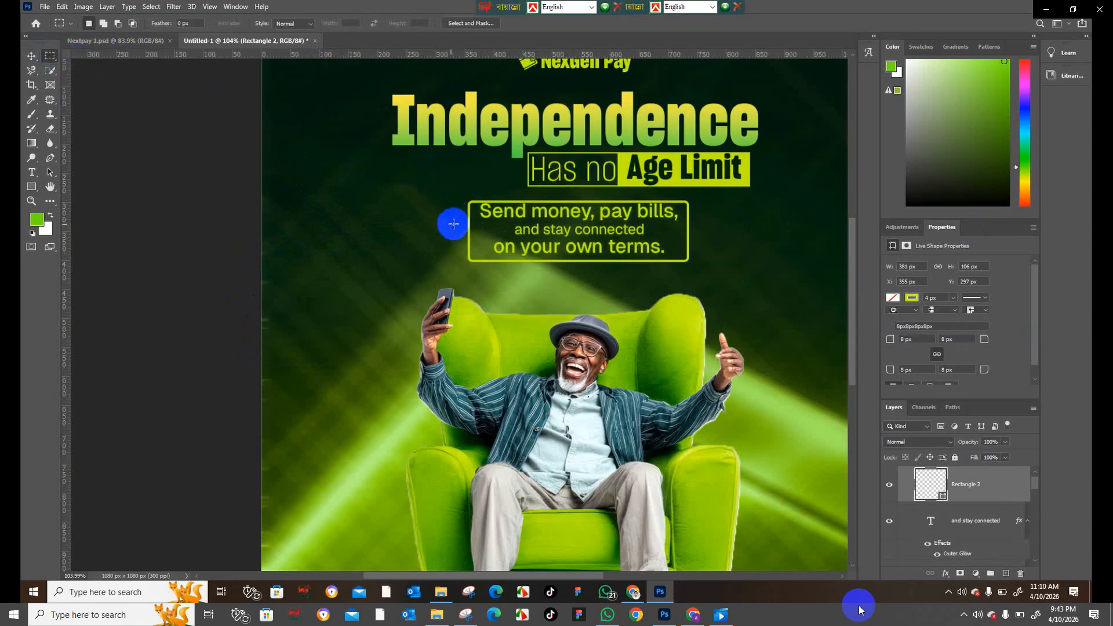
drag(449, 228, 709, 194)
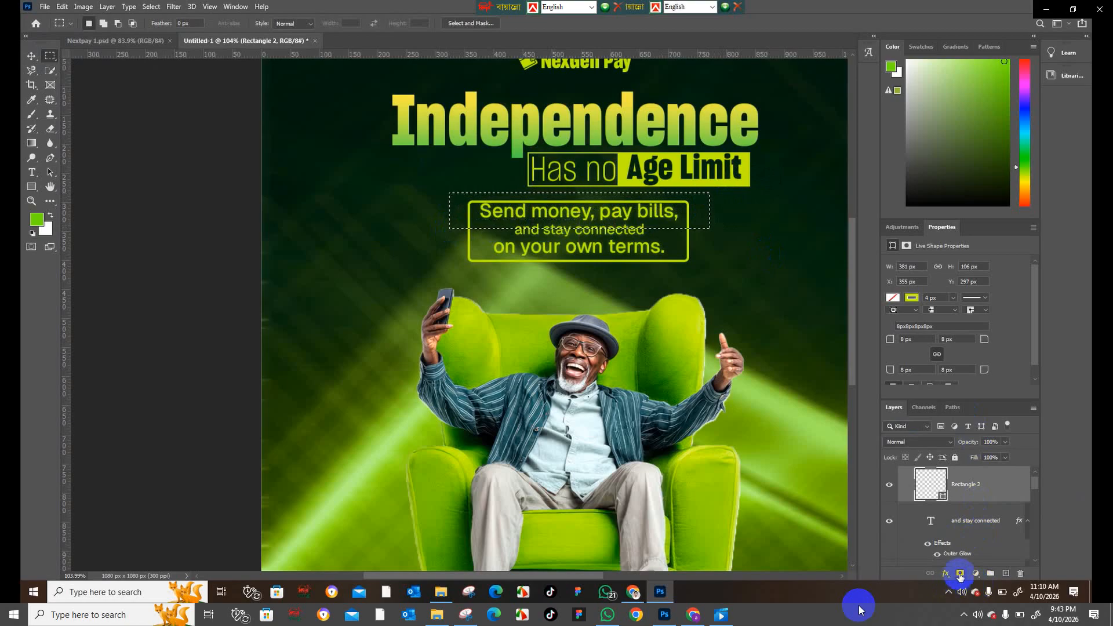
click(960, 574)
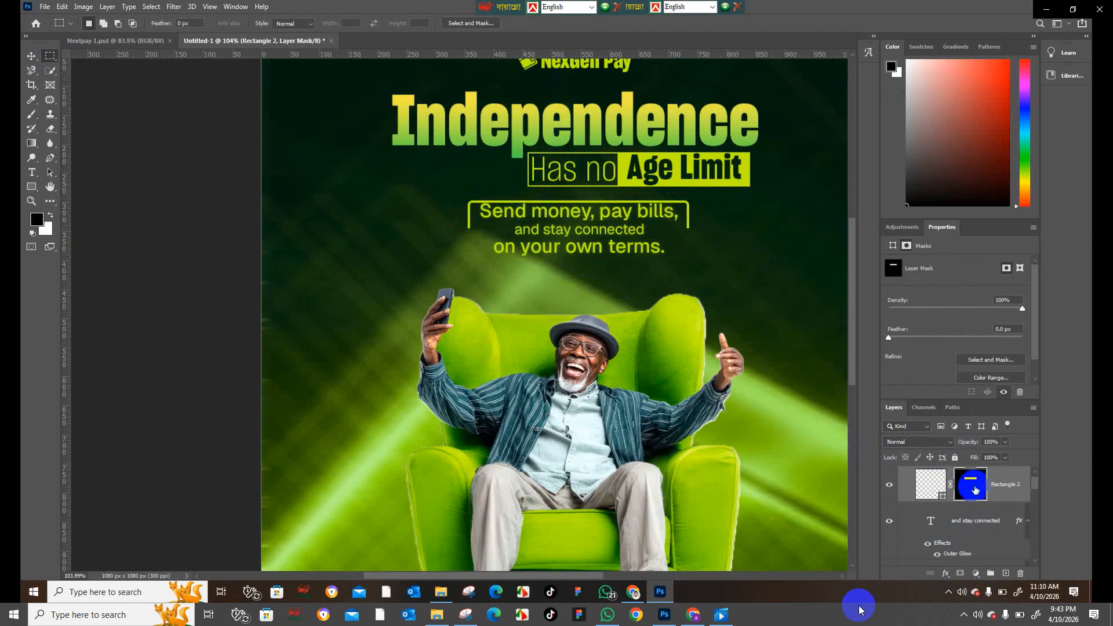
mouse_move(460, 559)
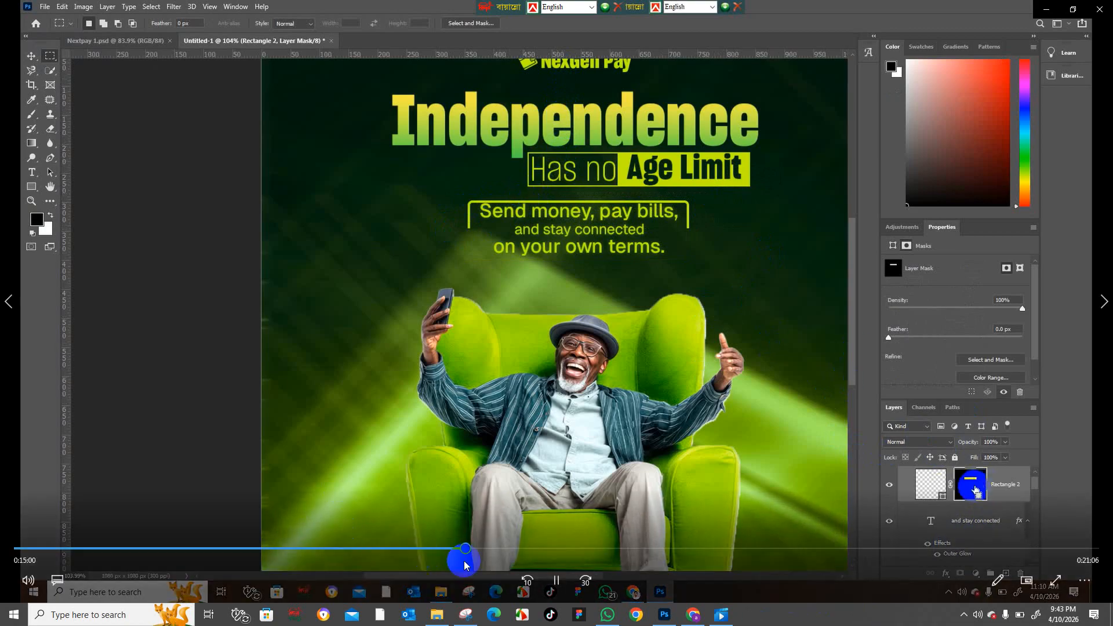
click(523, 581)
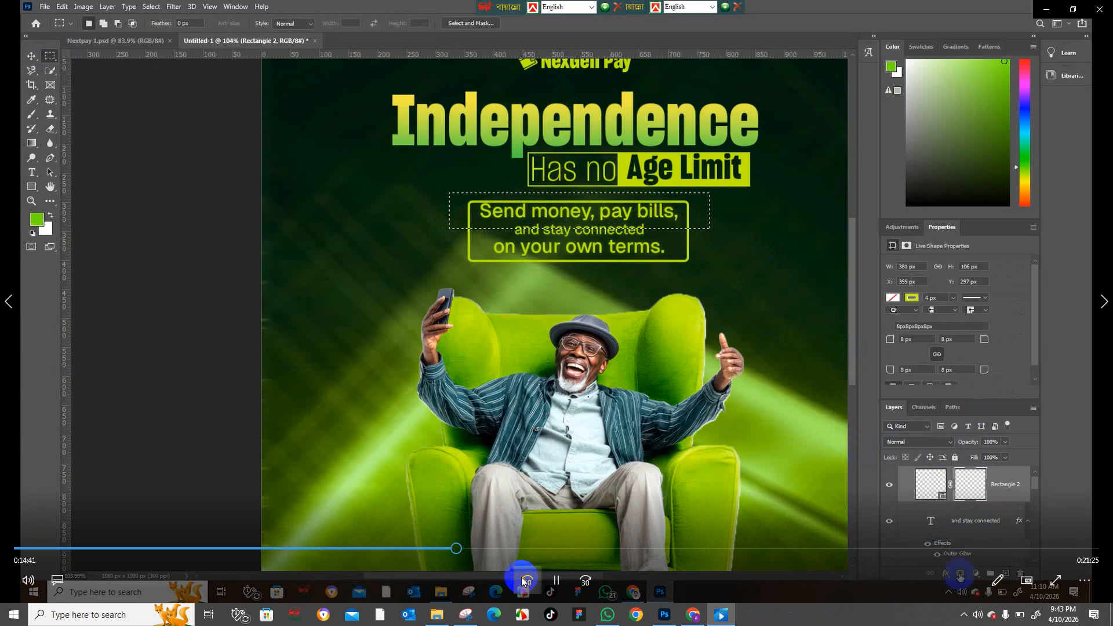
click(523, 581)
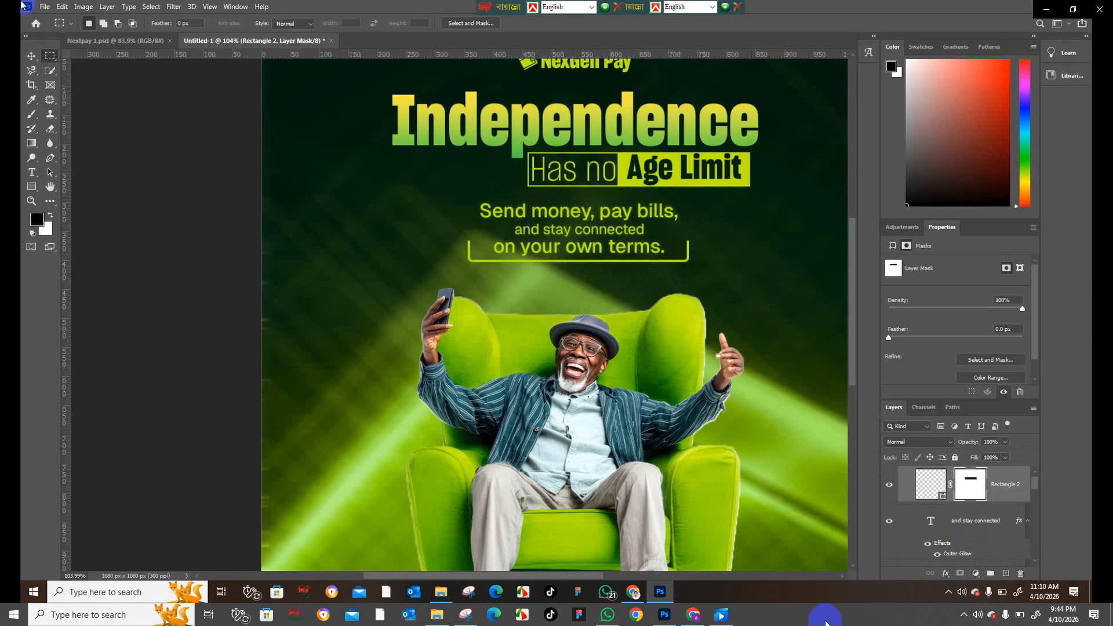
click(557, 580)
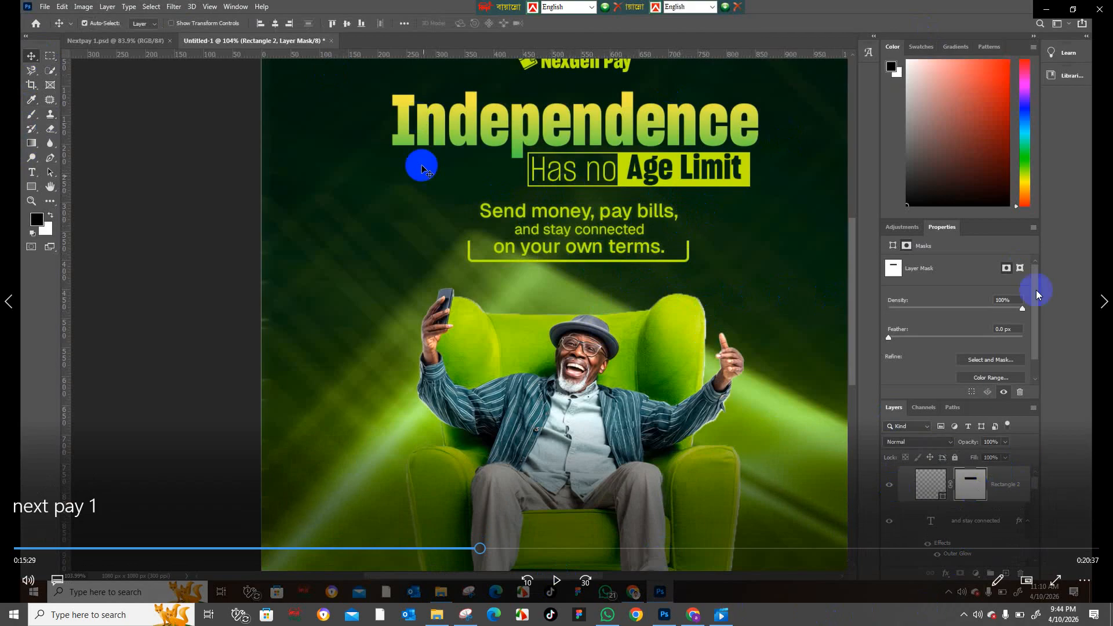
click(1054, 579)
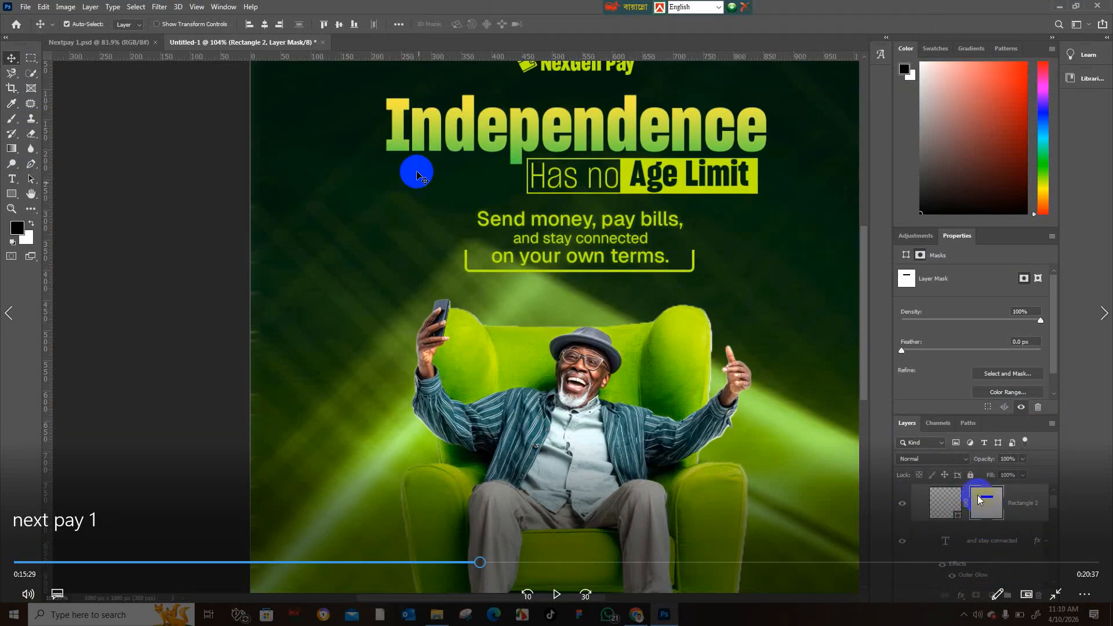
click(526, 596)
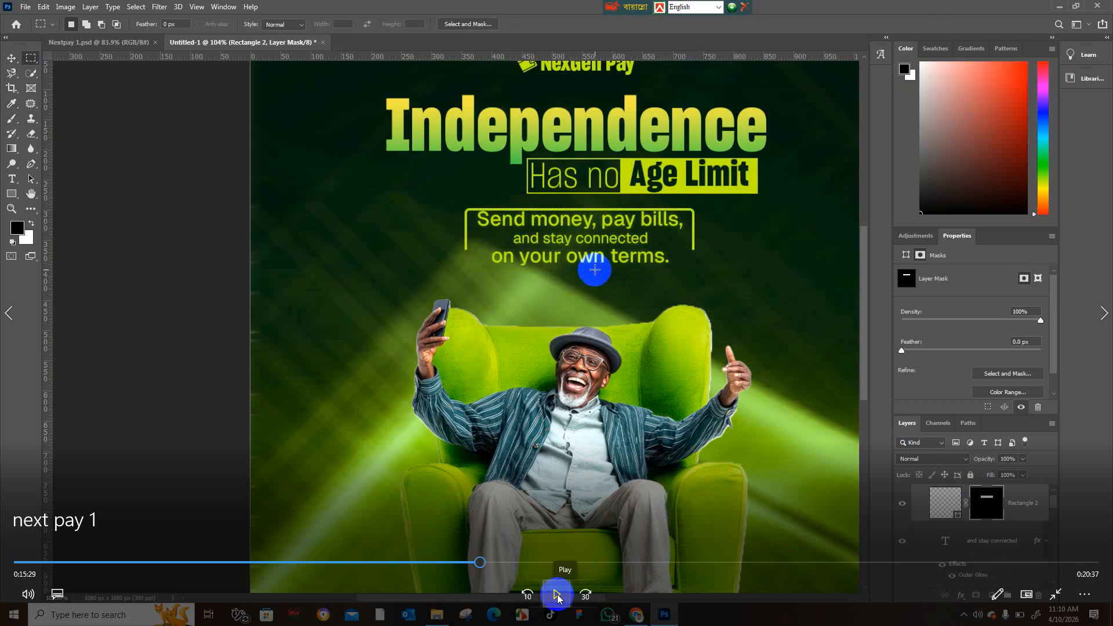
click(557, 595)
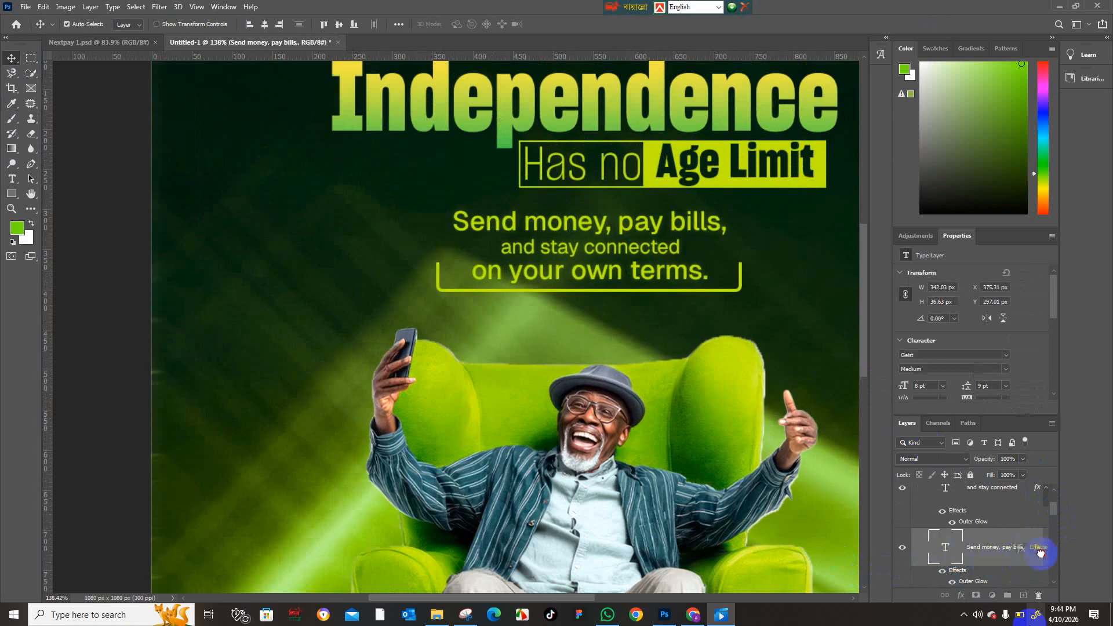
Step: Remove the layer effects from the "Send money, pay bills," text and add a fresh Outer Glow to it
drag(1041, 552, 1040, 596)
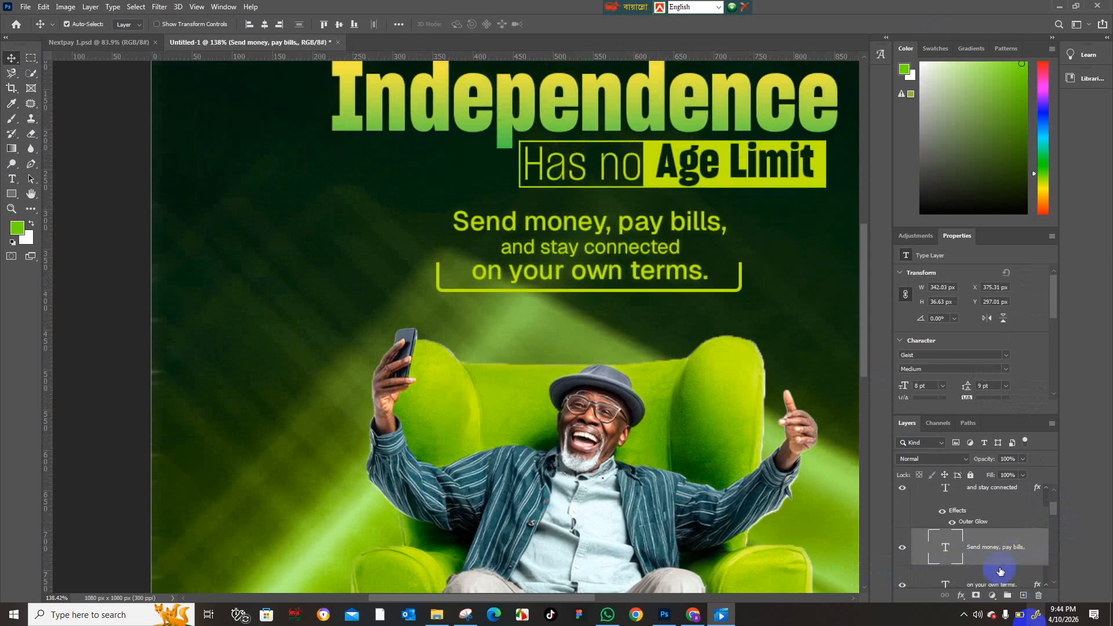
click(961, 596)
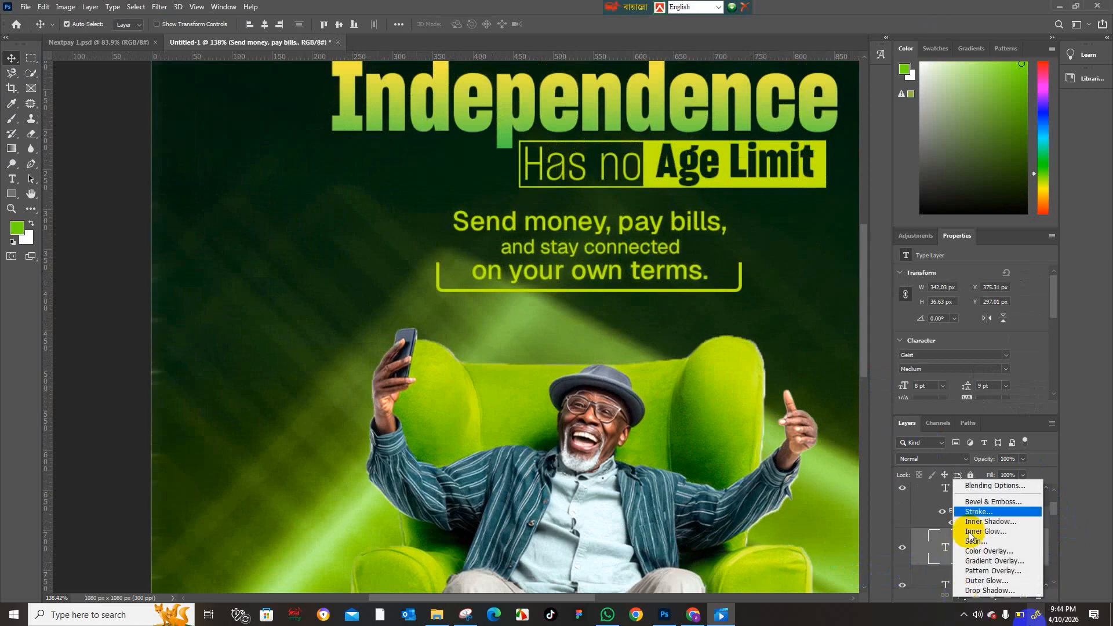
click(977, 487)
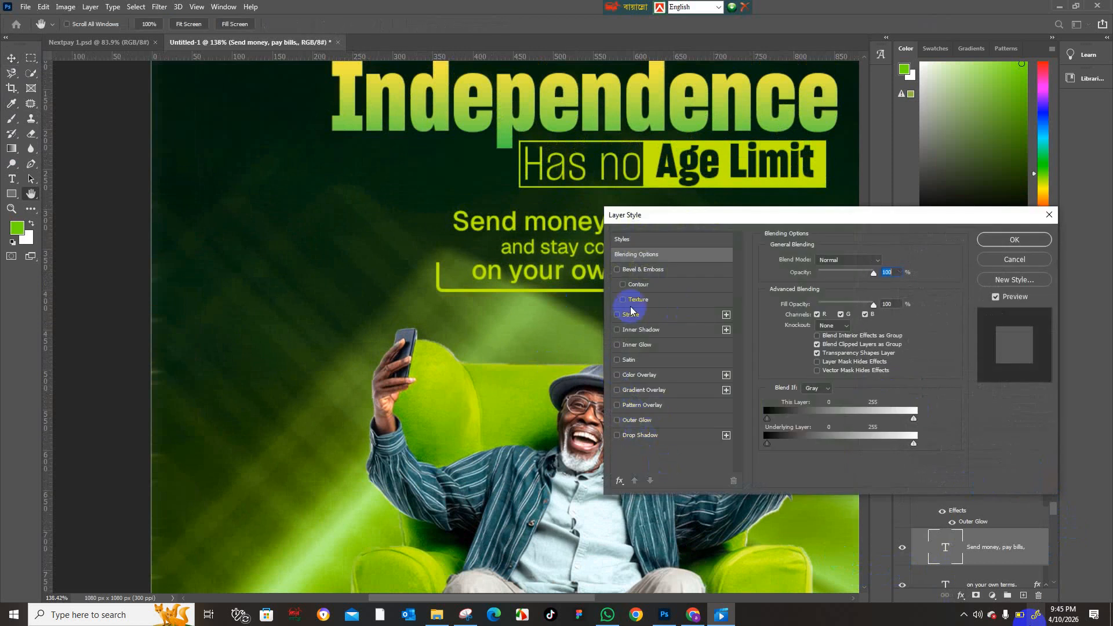
click(655, 422)
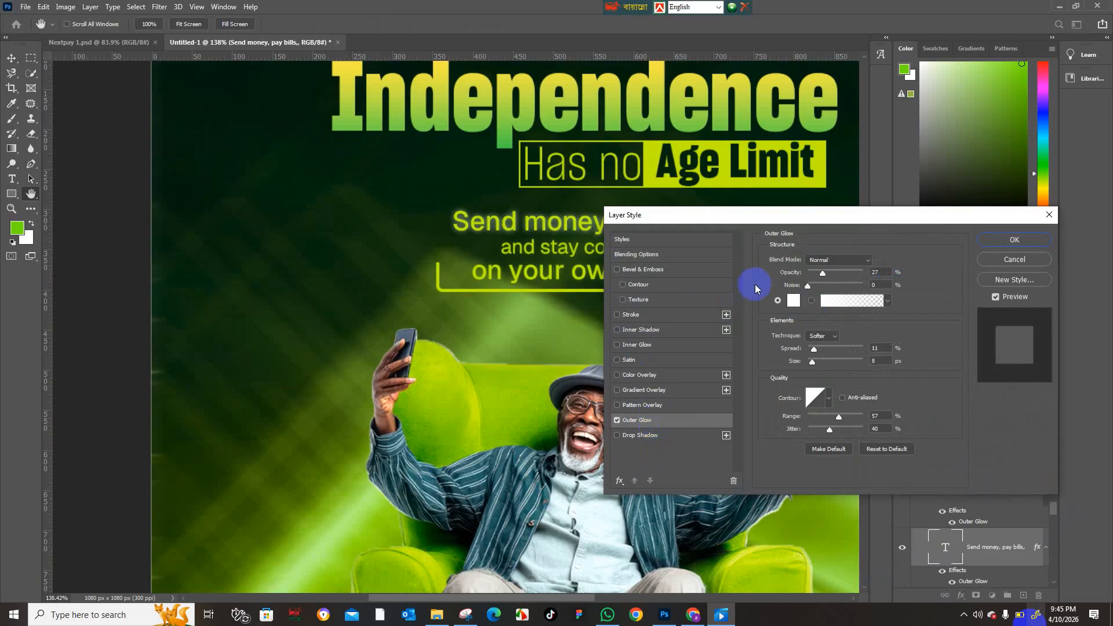
scroll(460, 219, up, 1)
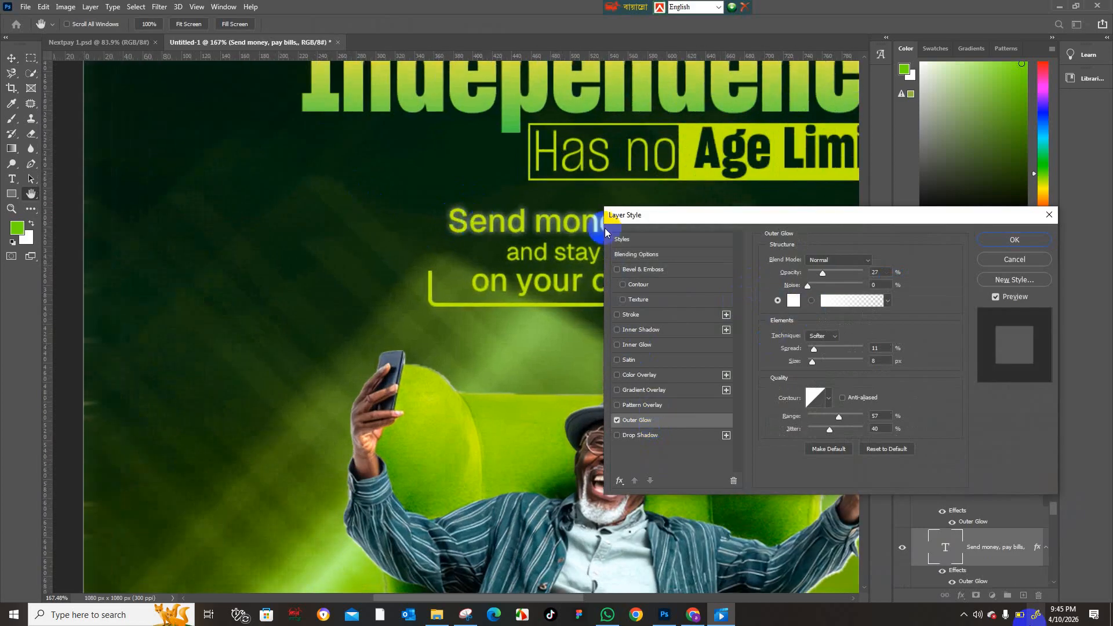
Step: Set the "Send money, pay bills," Outer Glow colour to c4fd00, sampled from the Age Limit box, and apply the layer style
click(794, 300)
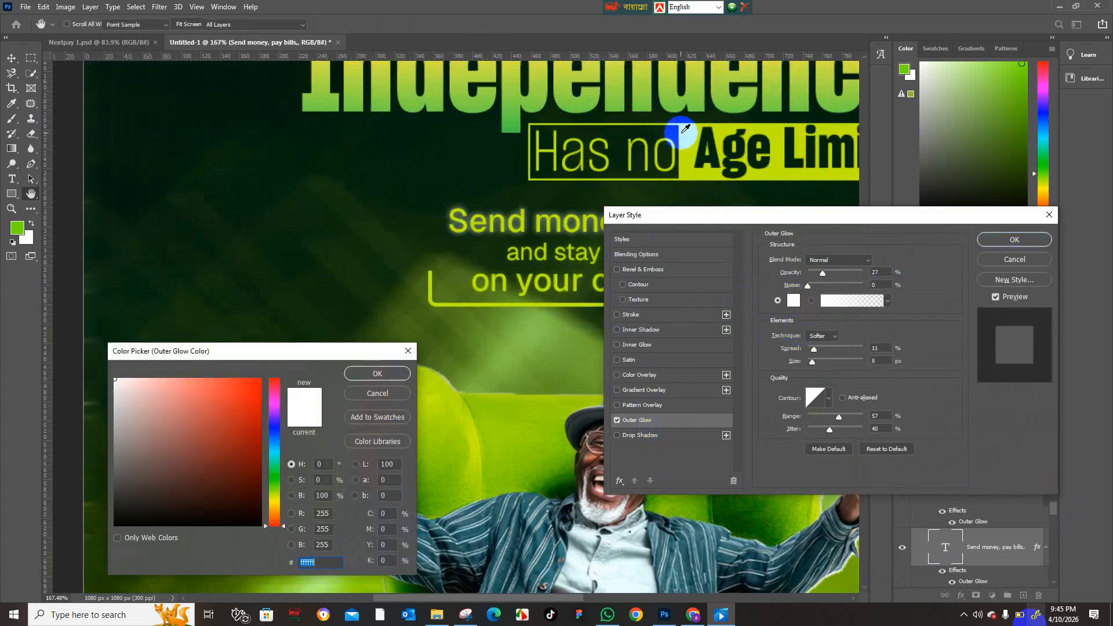
click(685, 135)
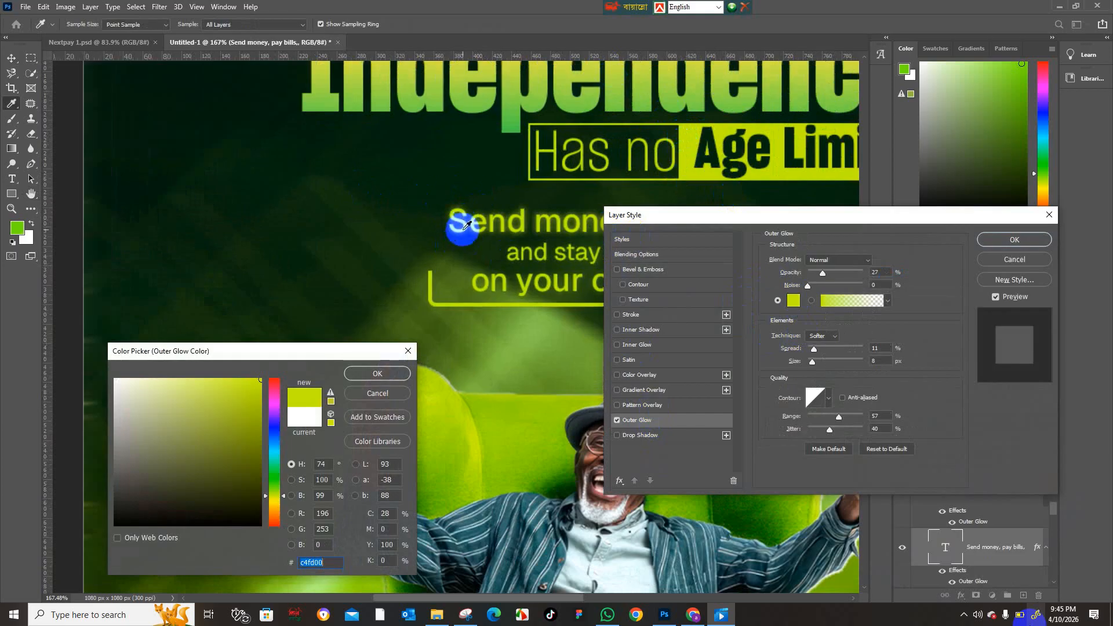
click(1018, 239)
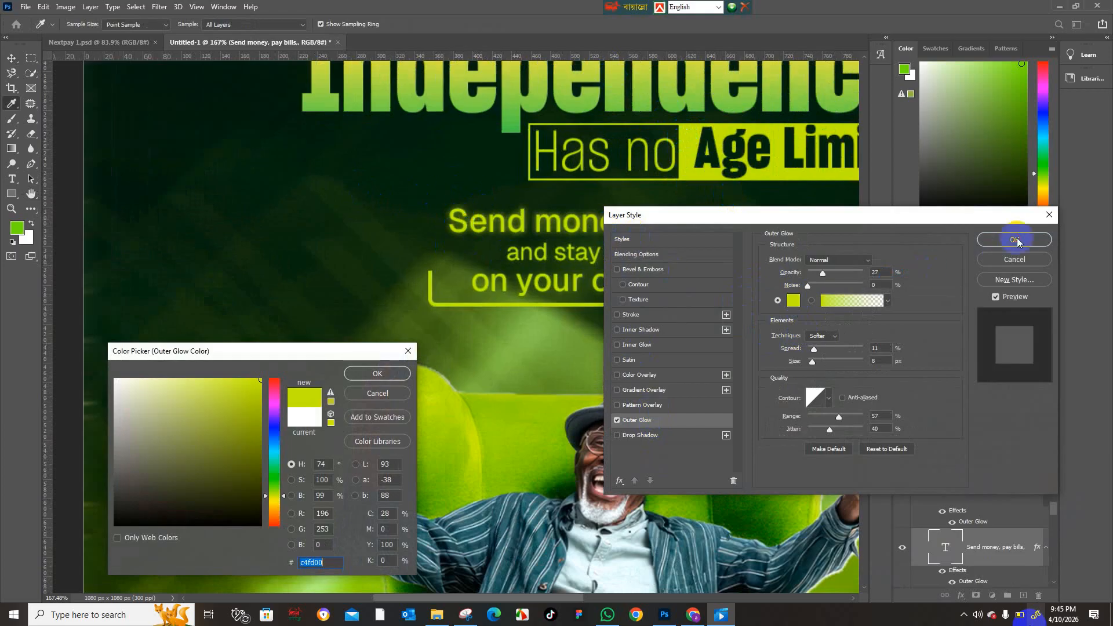
click(372, 373)
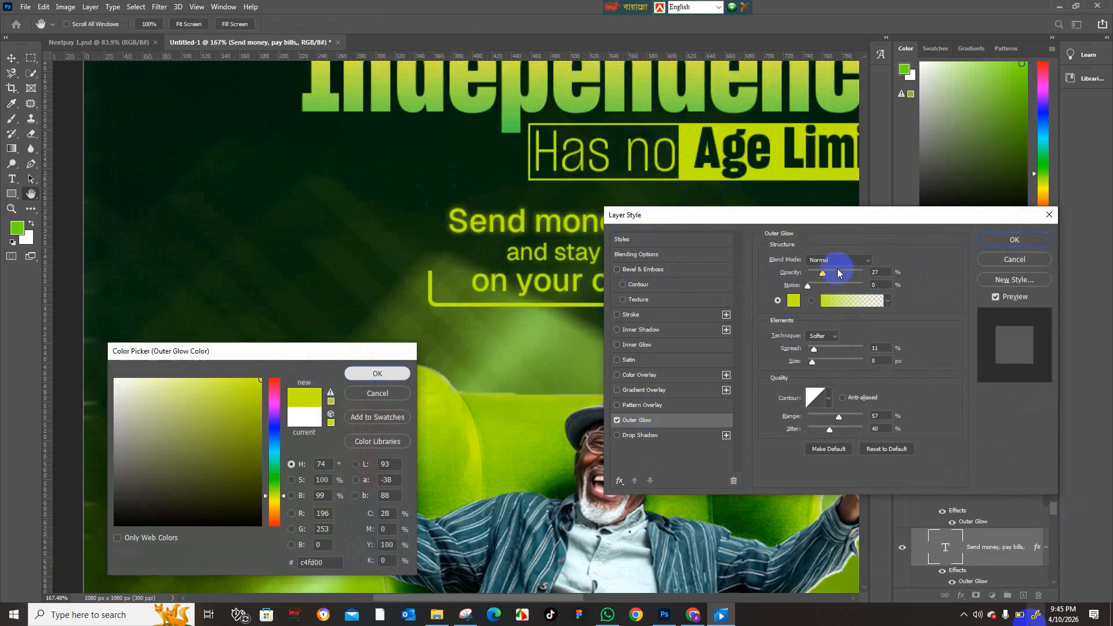
click(997, 242)
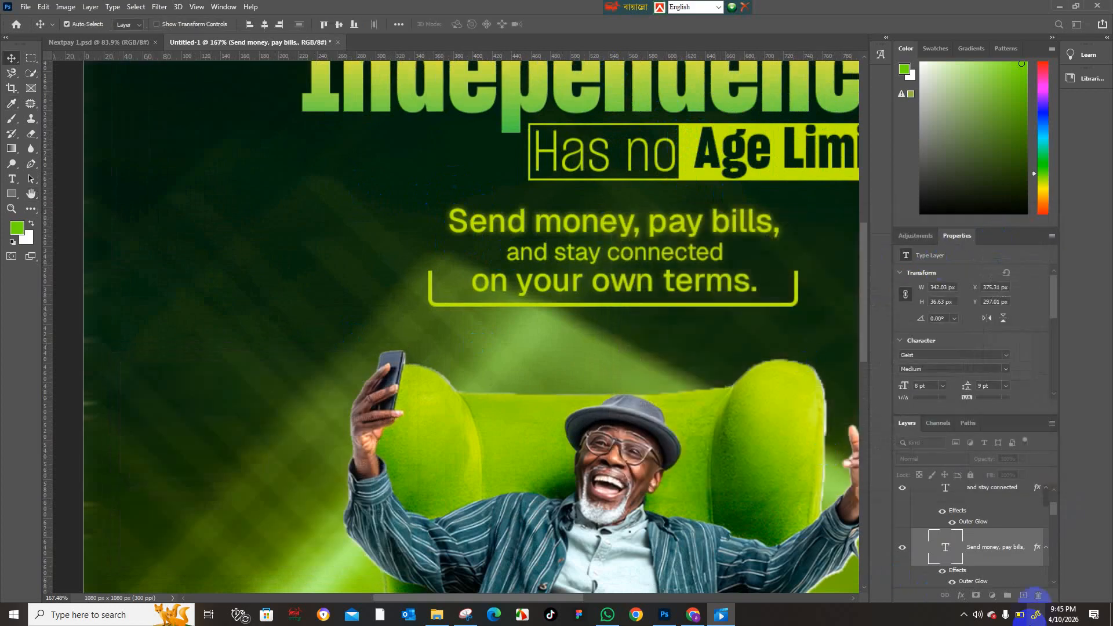
Step: Try other Outer Glow opacities on the "Send money, pay bills," text and set the opacity to 27%
click(1037, 546)
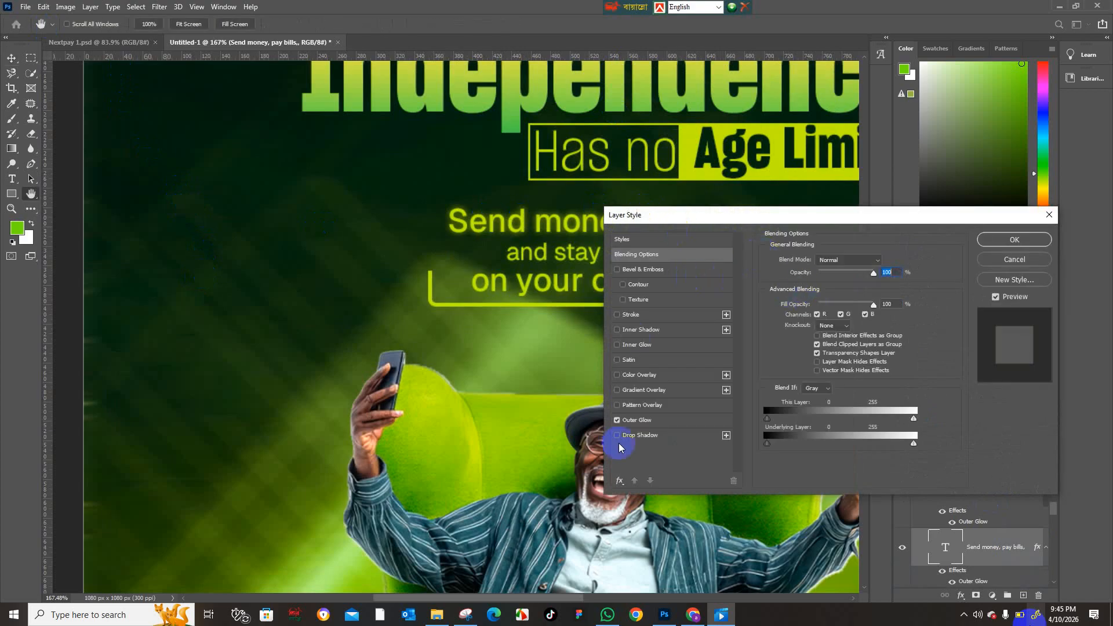
click(629, 422)
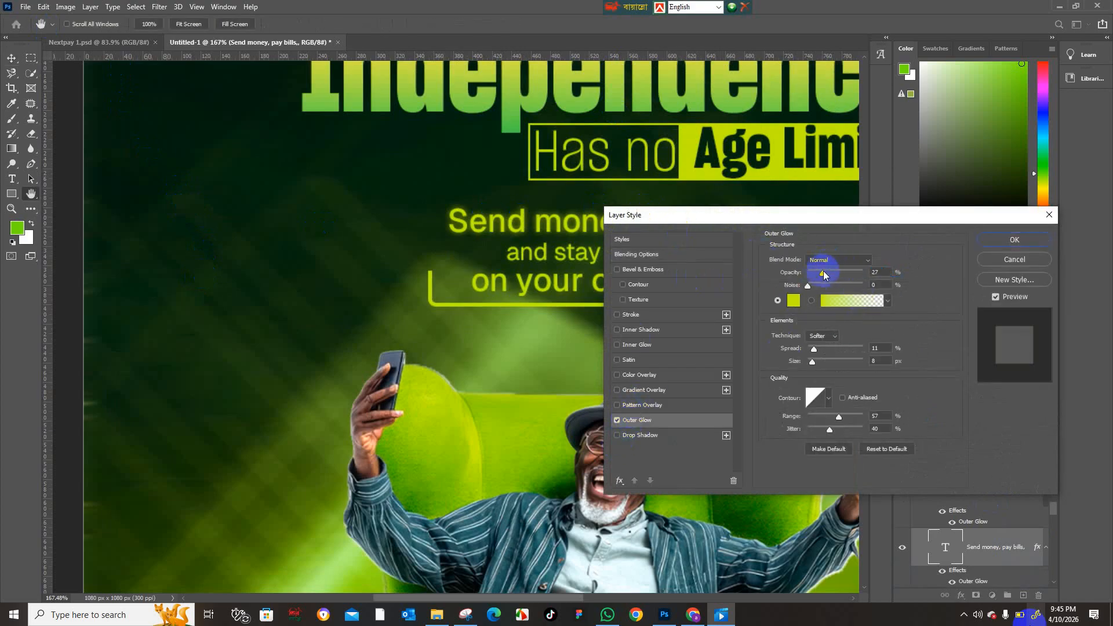
mouse_move(822, 273)
mouse_down()
mouse_move(850, 276)
mouse_move(818, 277)
mouse_up()
click(876, 274)
mouse_move(820, 275)
mouse_down()
mouse_move(840, 281)
mouse_move(831, 281)
mouse_up()
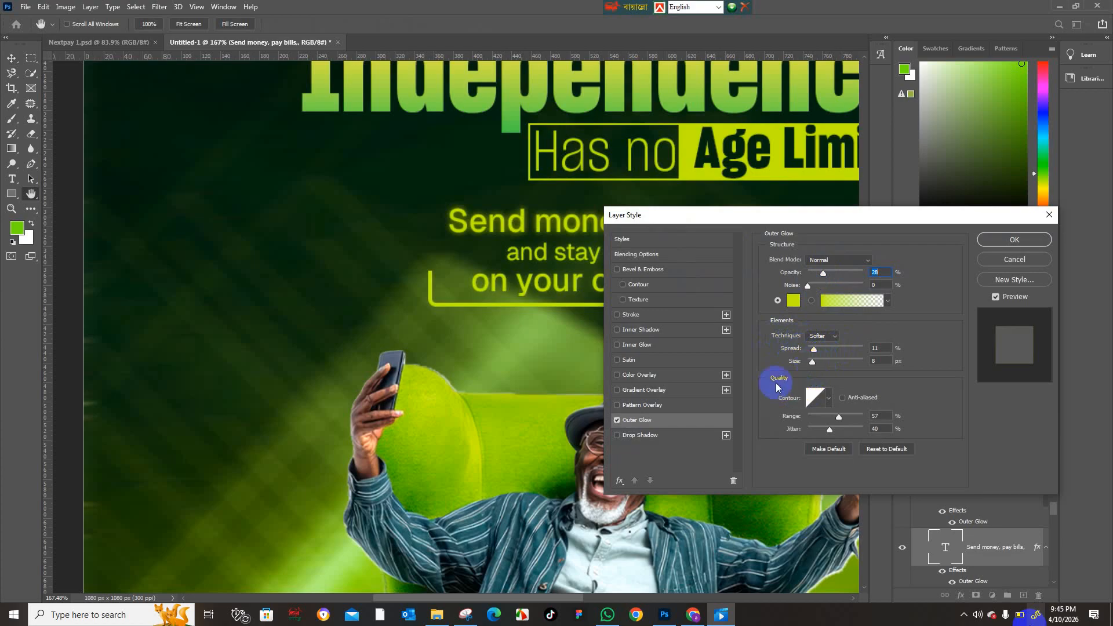
key(Down)
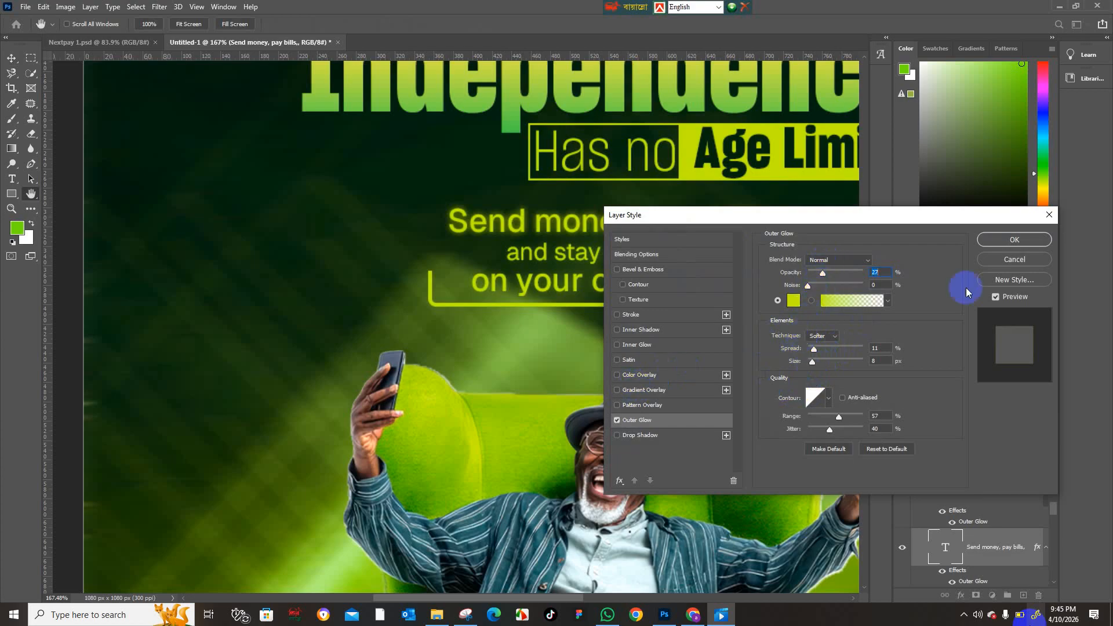
click(1015, 240)
Step: Examine the tagline's glow and the seated man and chair below it, with no layer selected
key(v)
click(609, 277)
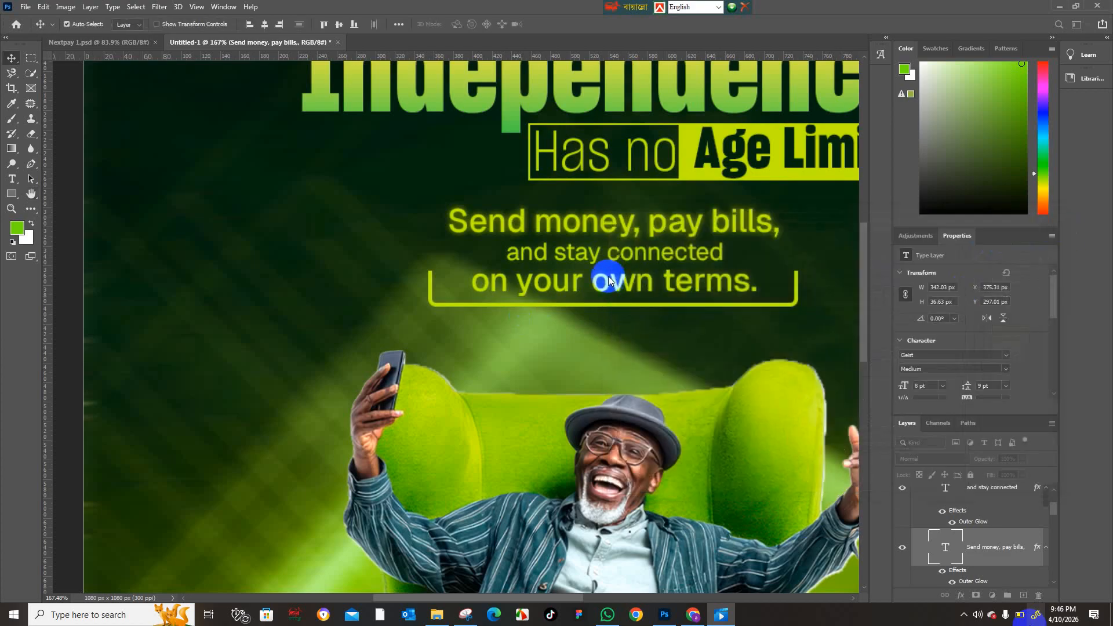
scroll(626, 281, down, 3)
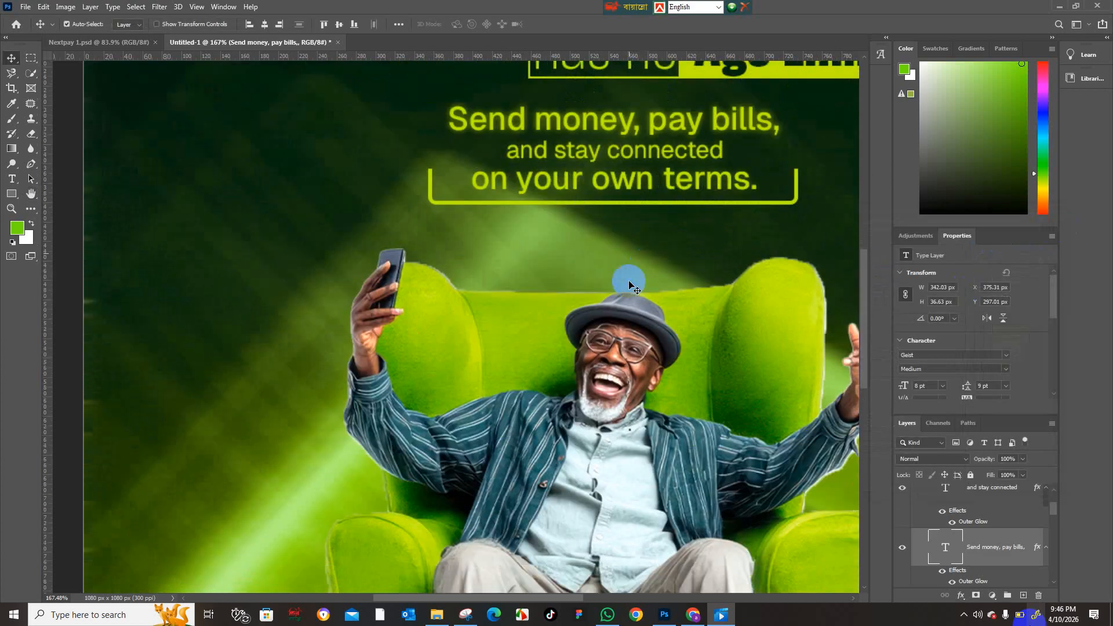
scroll(629, 286, down, 1)
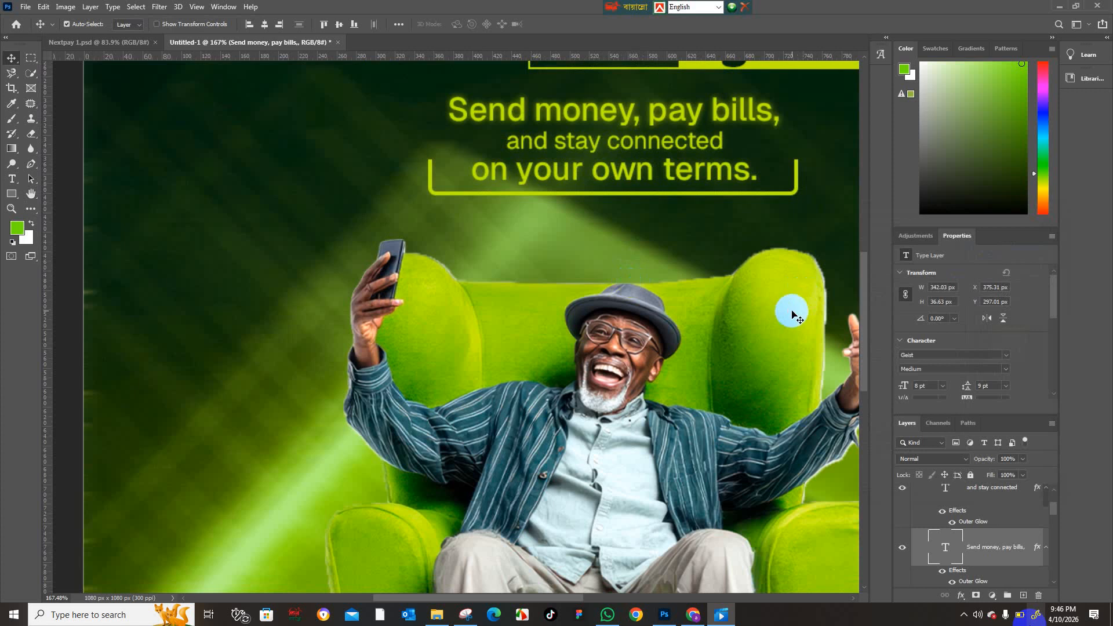
click(701, 332)
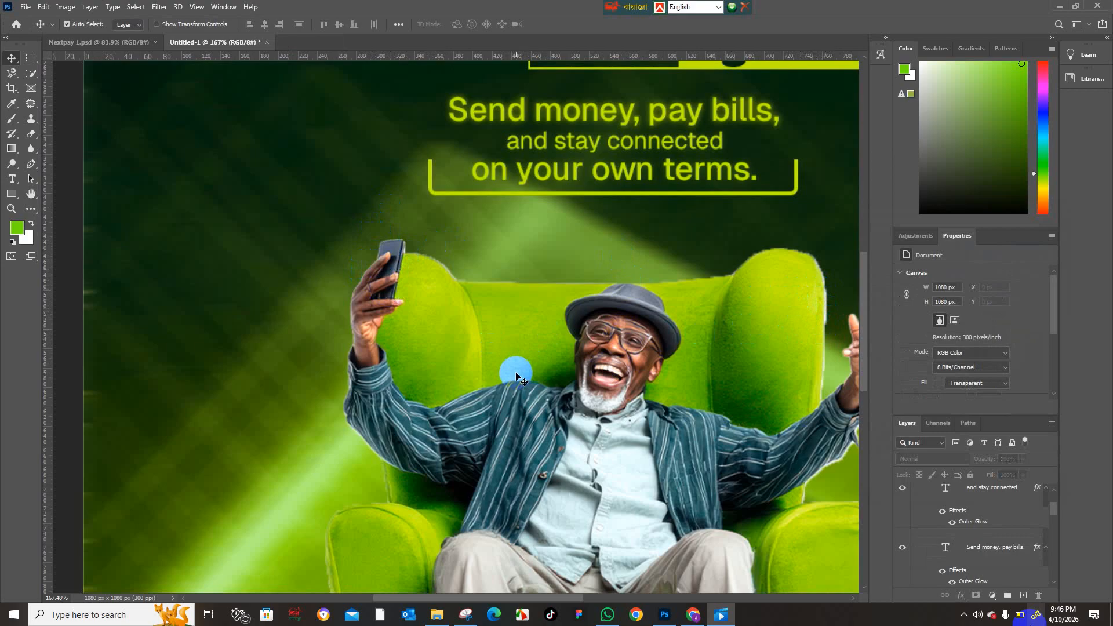
scroll(238, 305, down, 2)
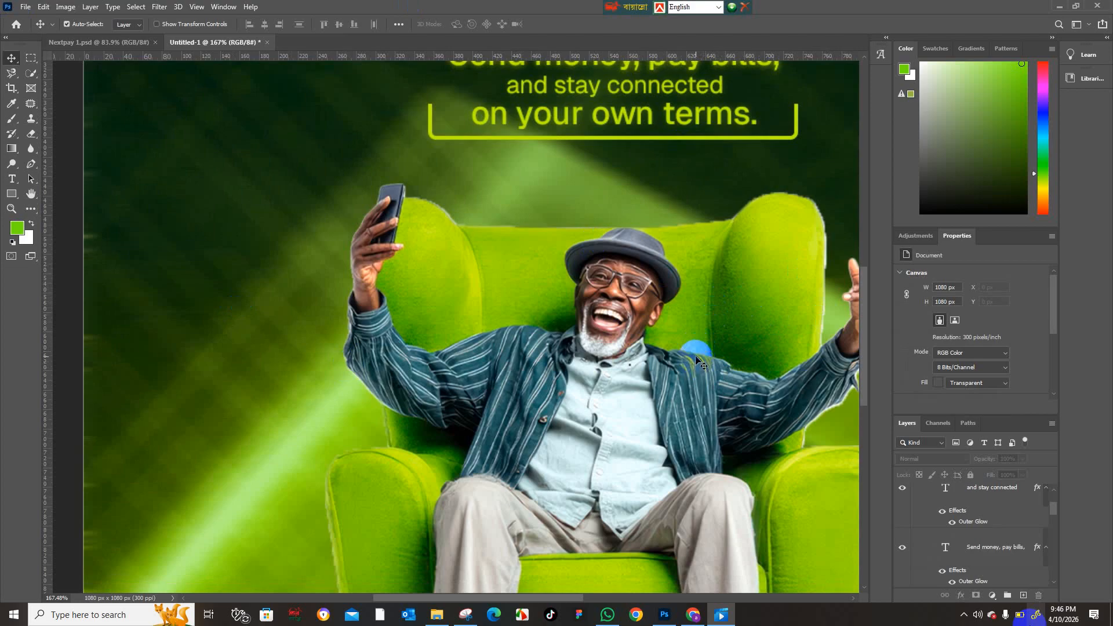
scroll(699, 362, right, 1)
scroll(699, 363, down, 1)
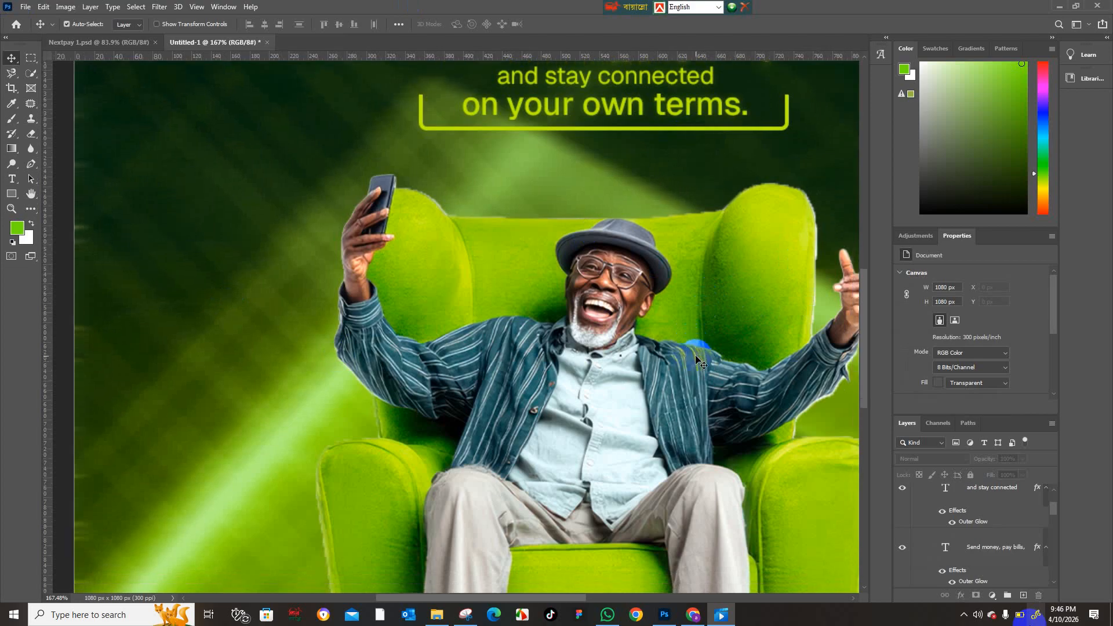
scroll(699, 363, down, 5)
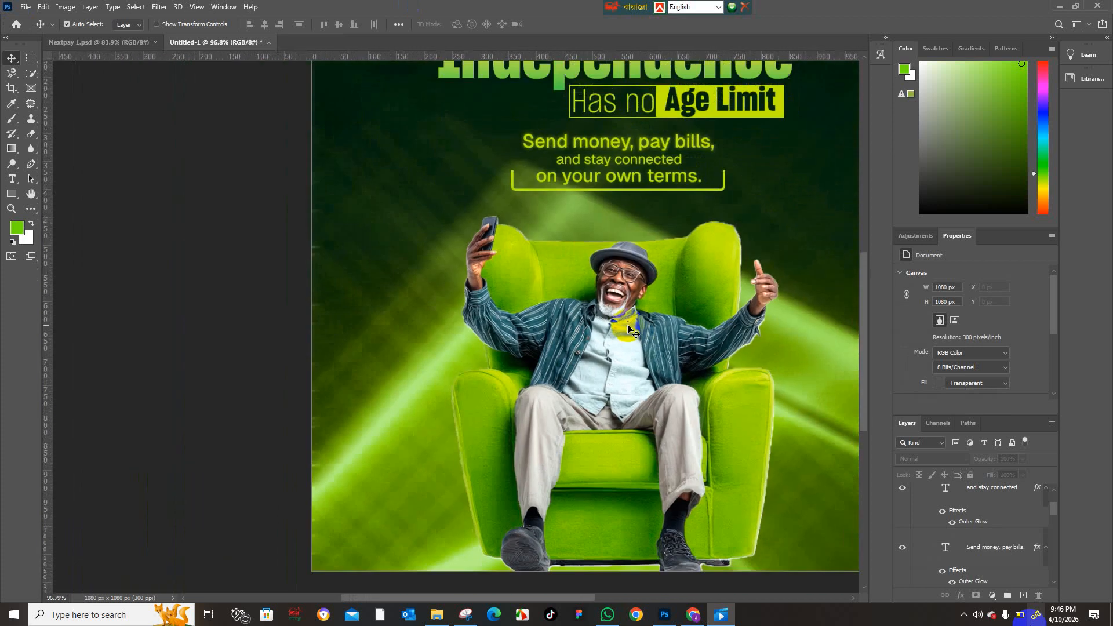
Step: Group the Independence headline, boxed subline and bracketed tagline layers and name the group Text
drag(738, 232, 669, 363)
scroll(989, 495, down, 1)
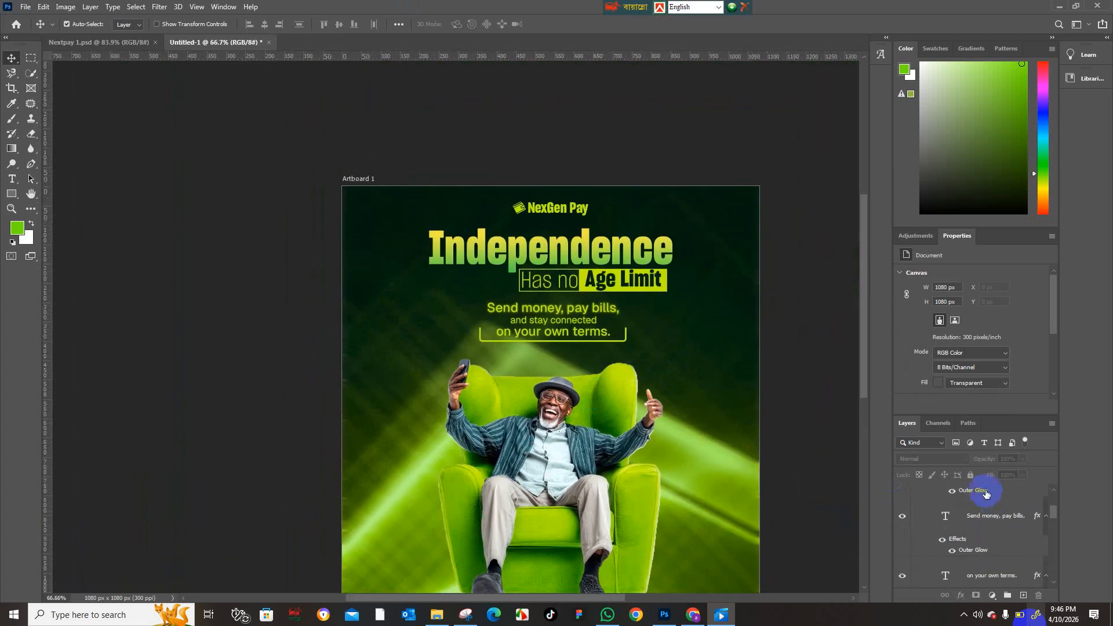
drag(400, 241, 658, 345)
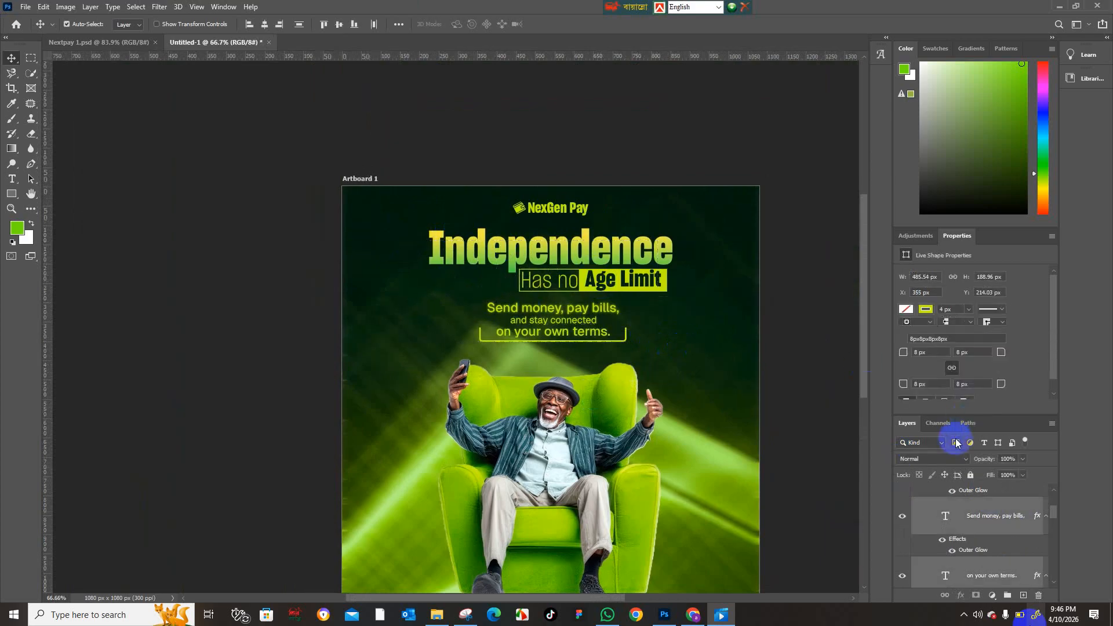
key(ctrl+g)
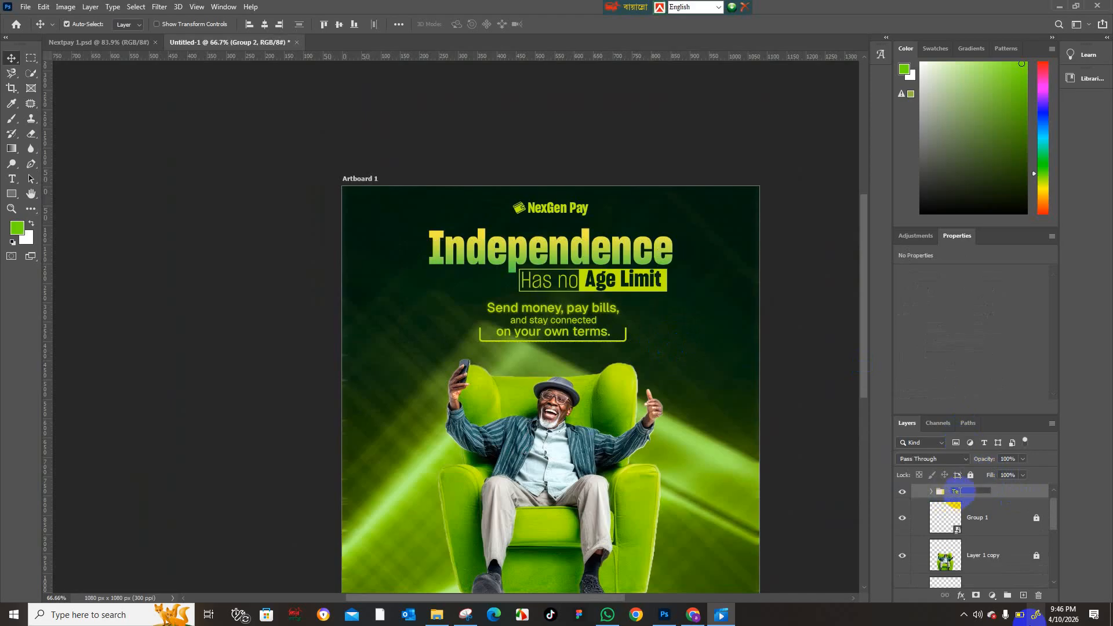
text(xt)
key(Return)
click(971, 475)
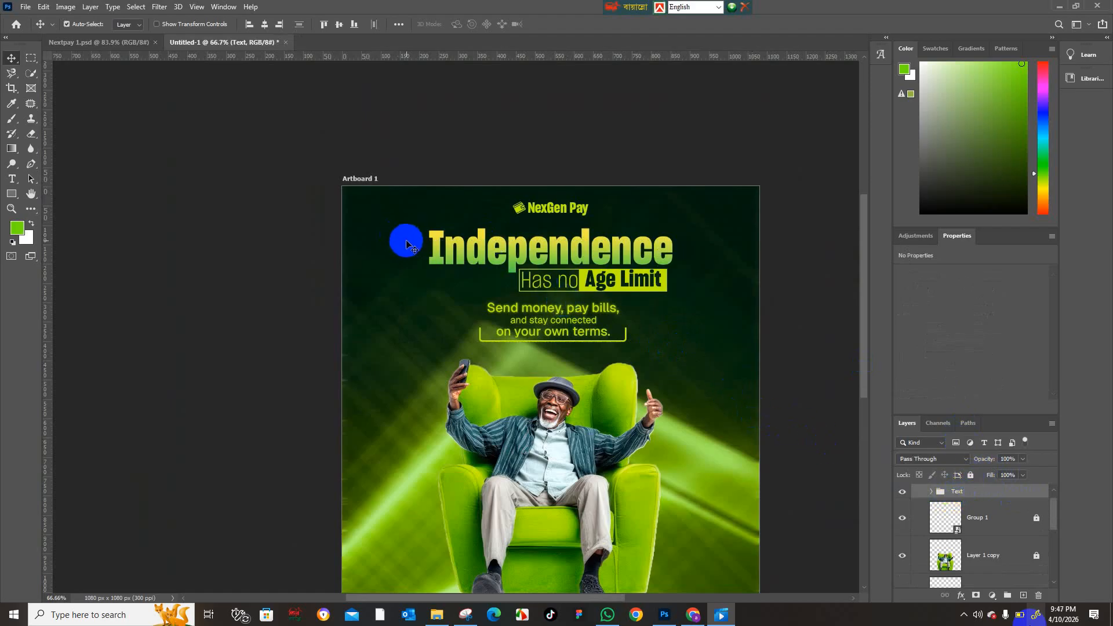
Step: Centre the "Send money, pay bills," line horizontally on the artboard and lock the Text group
click(506, 313)
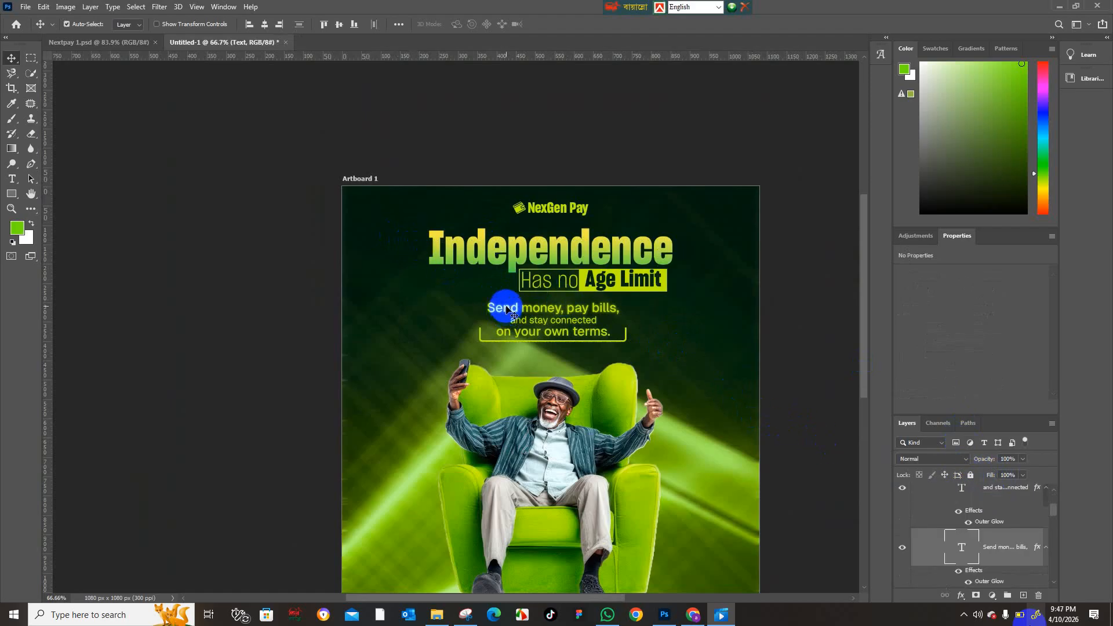
click(265, 25)
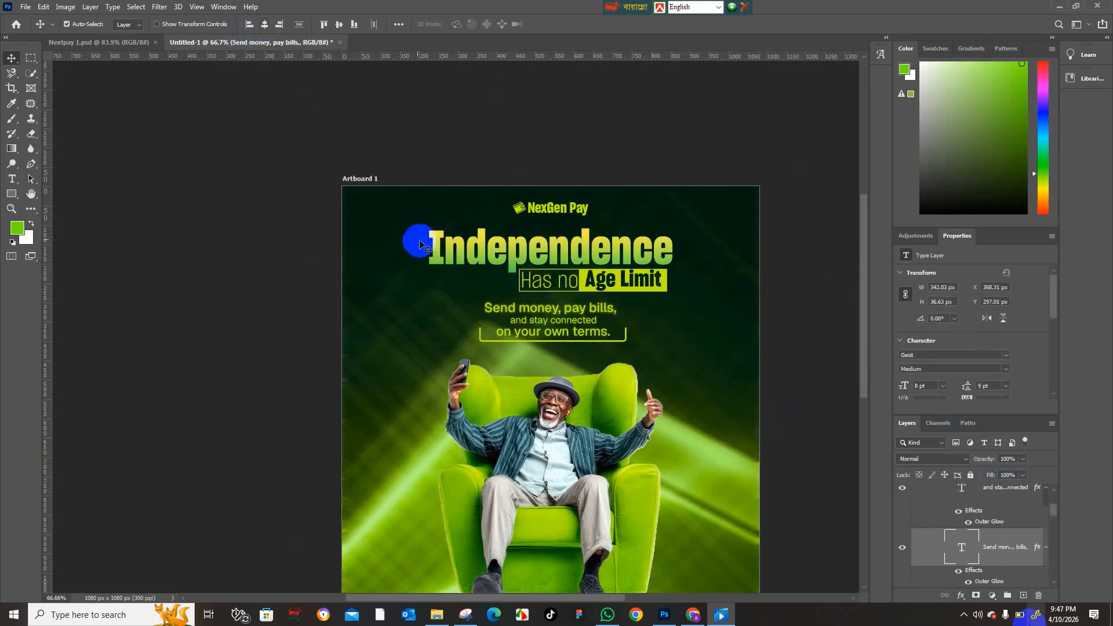
scroll(1015, 529, up, 1)
scroll(1015, 529, up, 1)
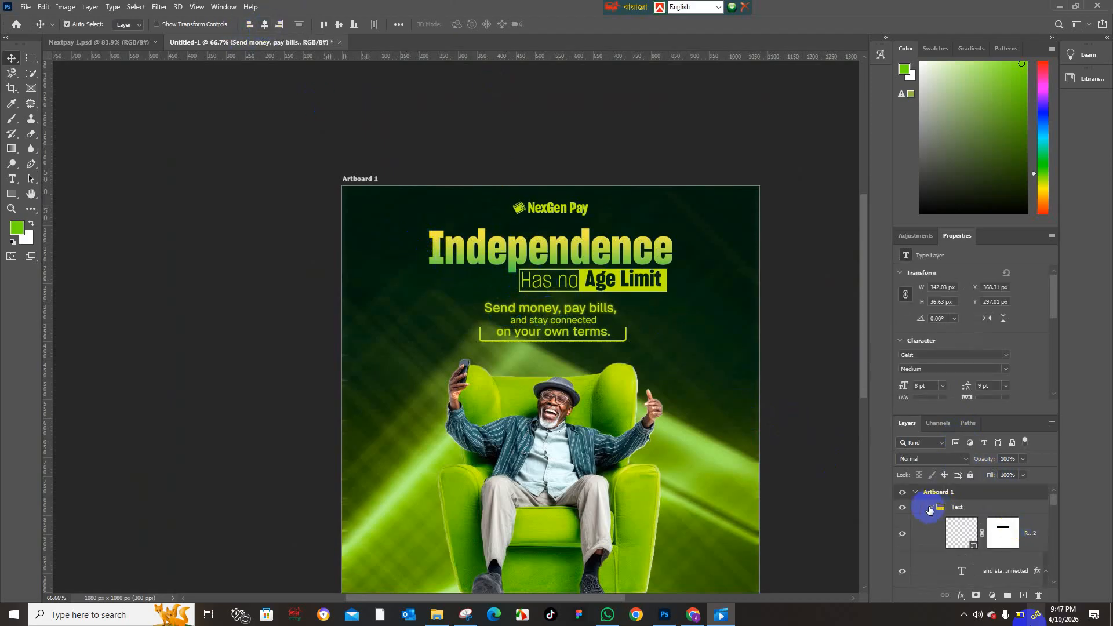
click(958, 509)
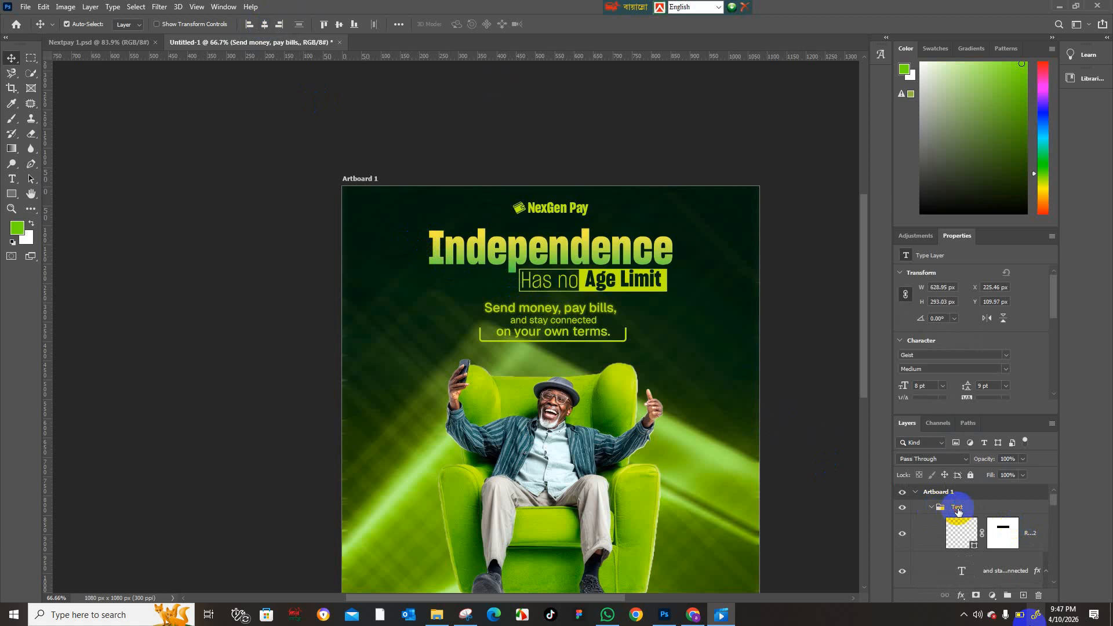
click(972, 476)
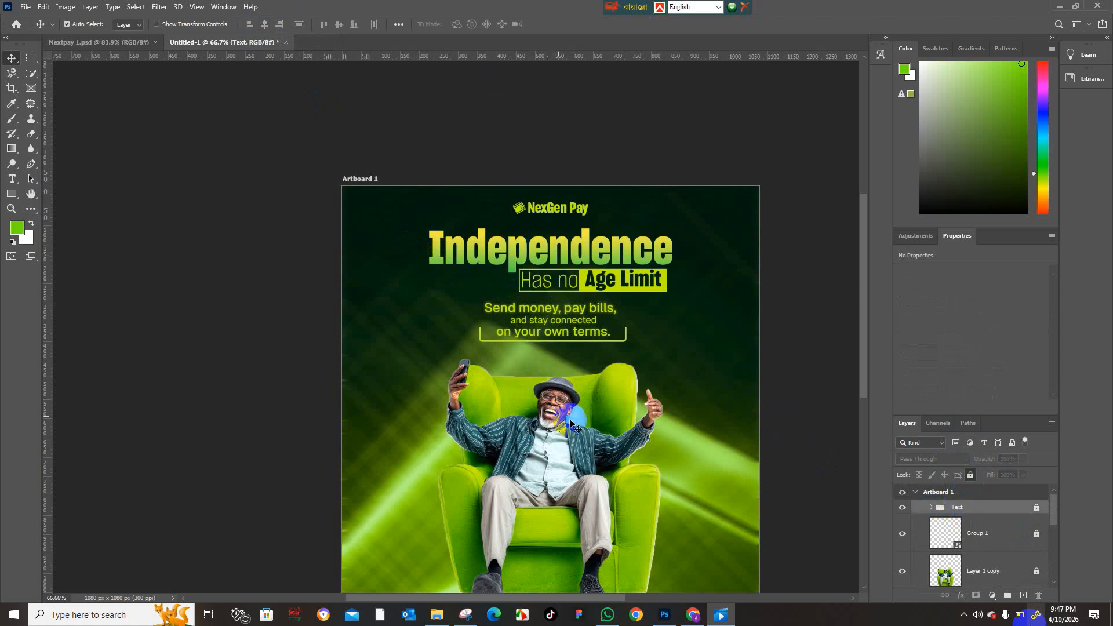
Step: Select the seated man and chair layer, Layer 1 copy, and lock it
double_click(596, 462)
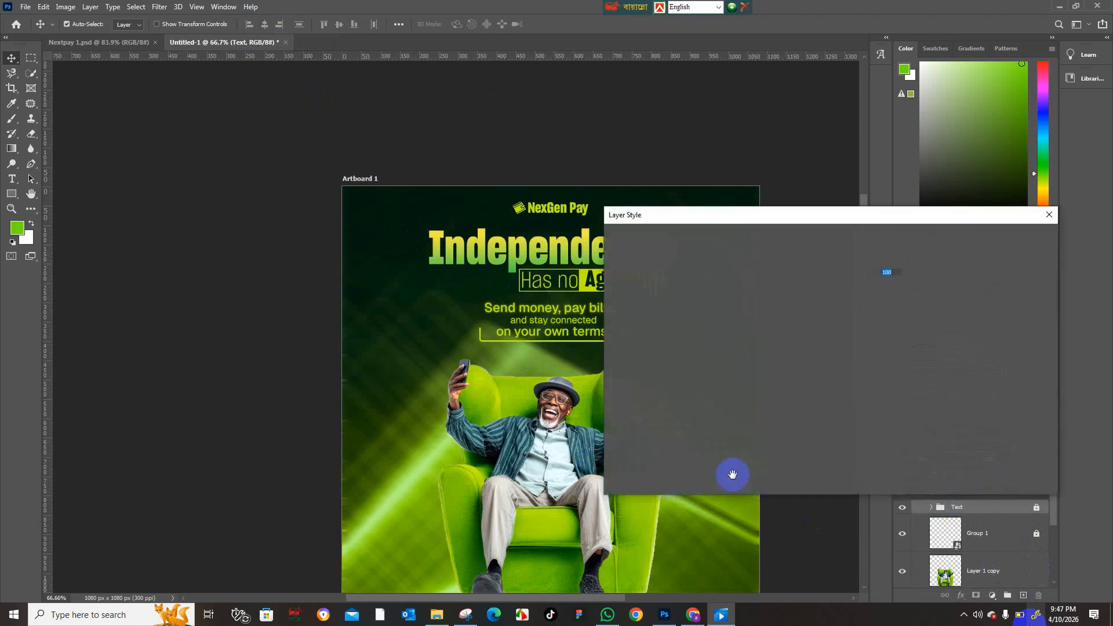
drag(733, 472, 1020, 284)
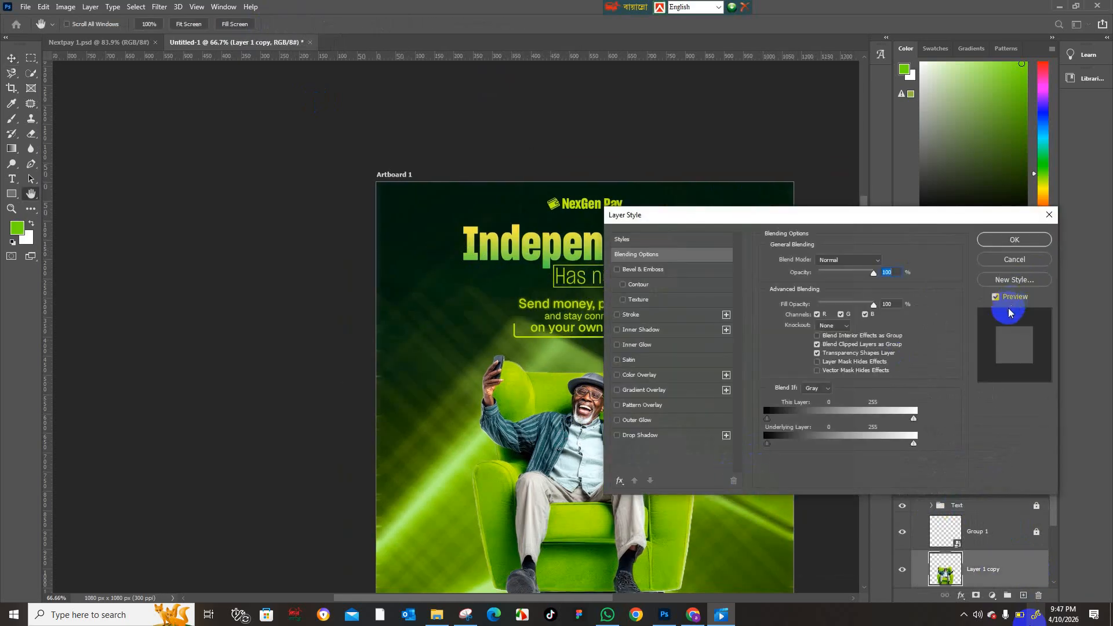
click(1015, 259)
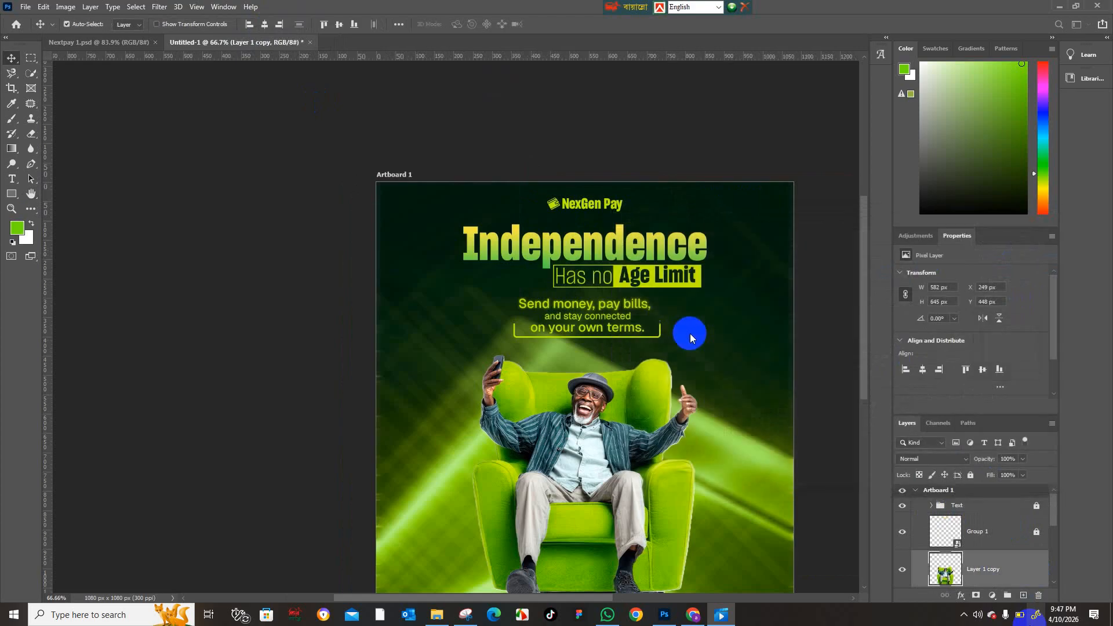
scroll(603, 400, down, 2)
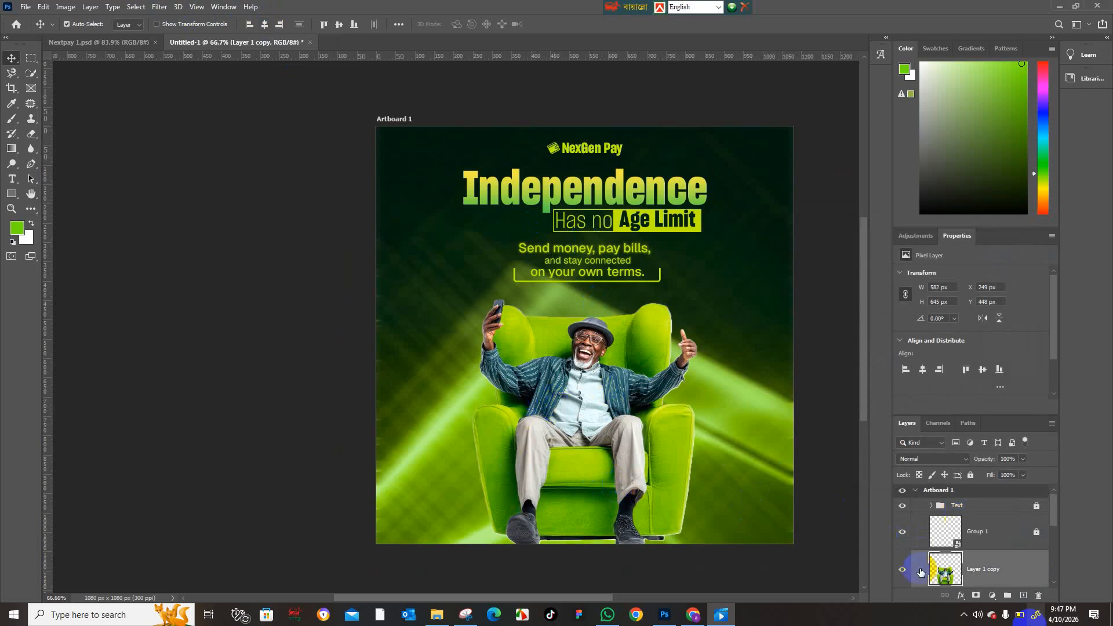
click(971, 475)
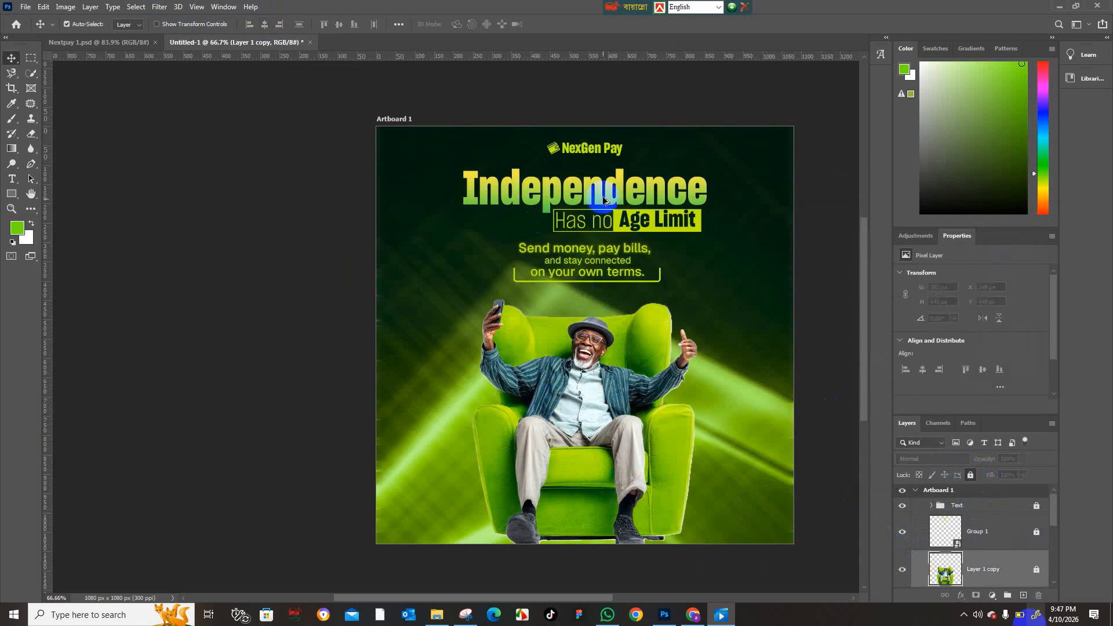
Step: Compare the poster with the finished reference design in Nextpay 1.psd, then return to the Untitled-1 document
scroll(629, 258, up, 1)
scroll(633, 270, down, 1)
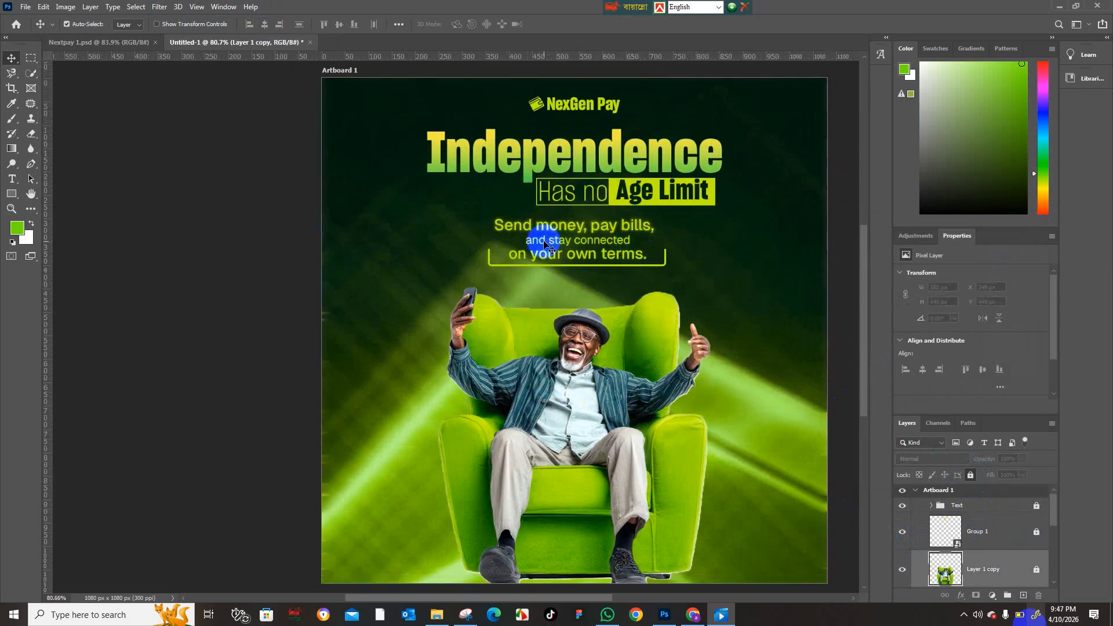
click(121, 43)
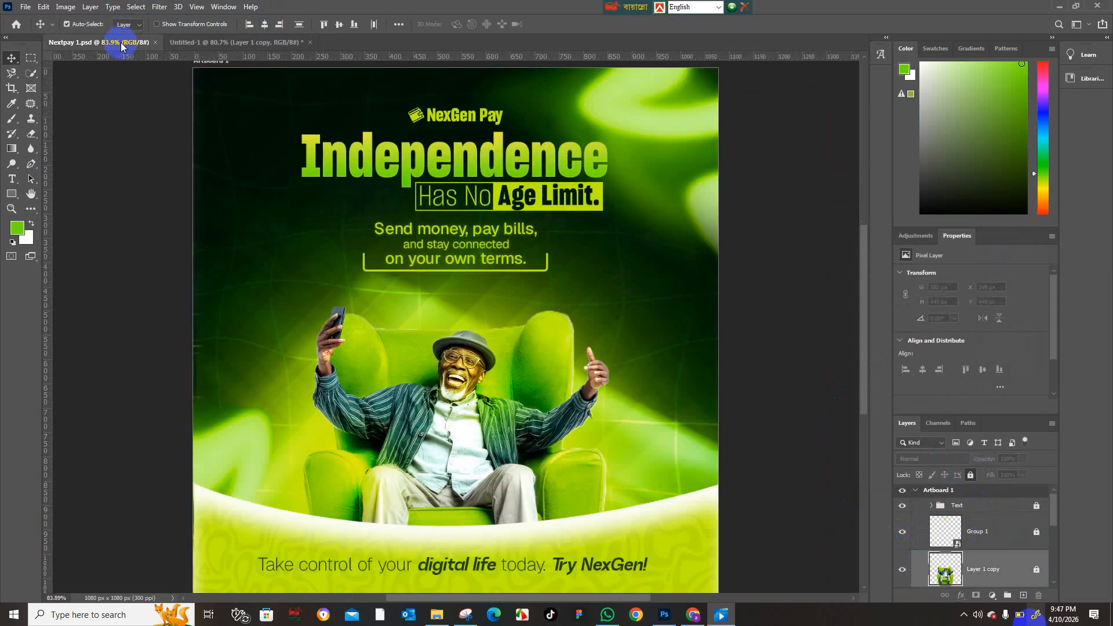
click(694, 207)
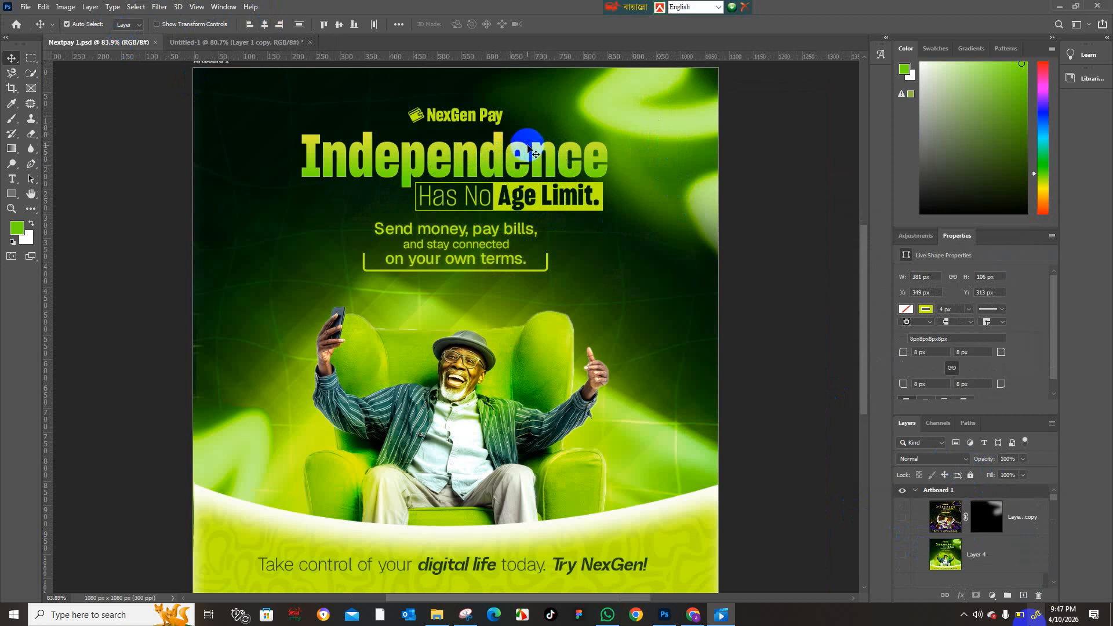
click(213, 51)
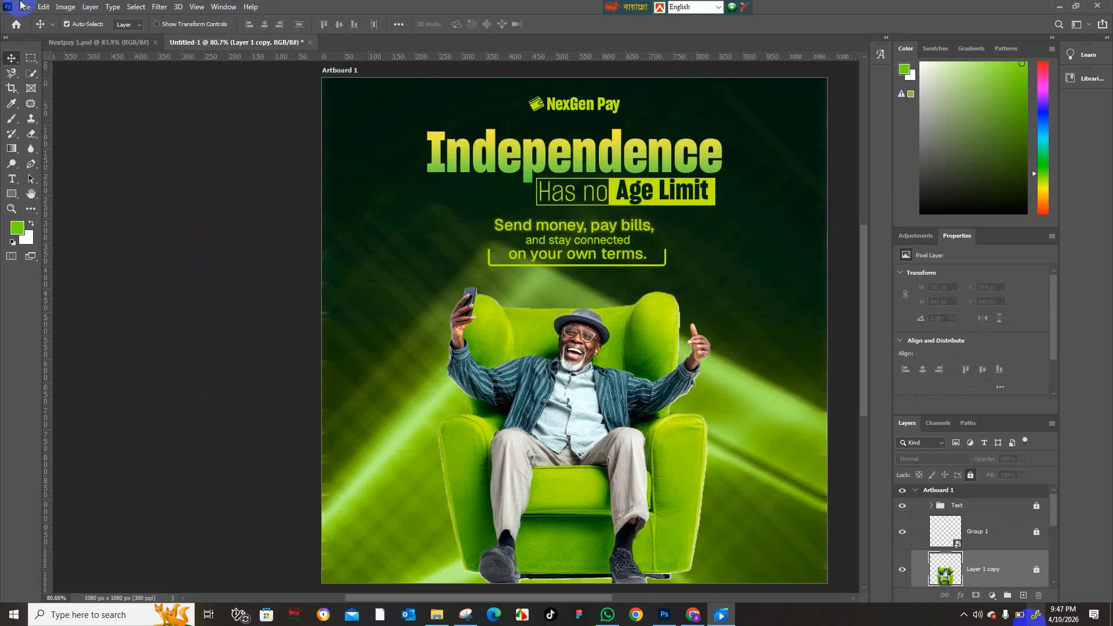
Step: Place the green light image download (53).jpg from the Downloads folder as an embedded image
click(23, 7)
click(27, 237)
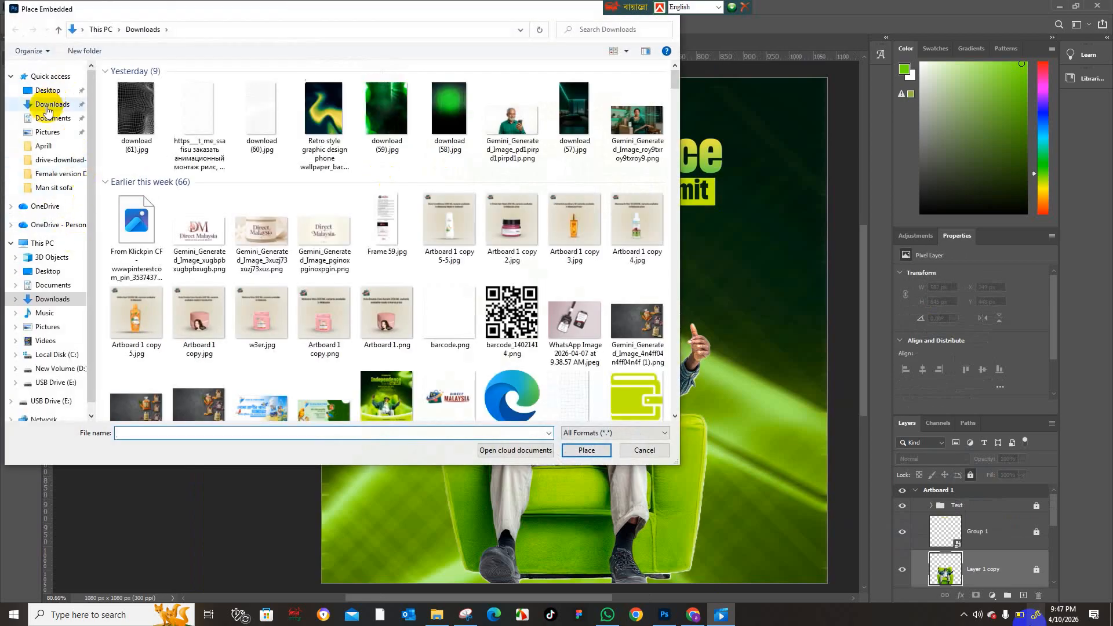
scroll(467, 267, down, 5)
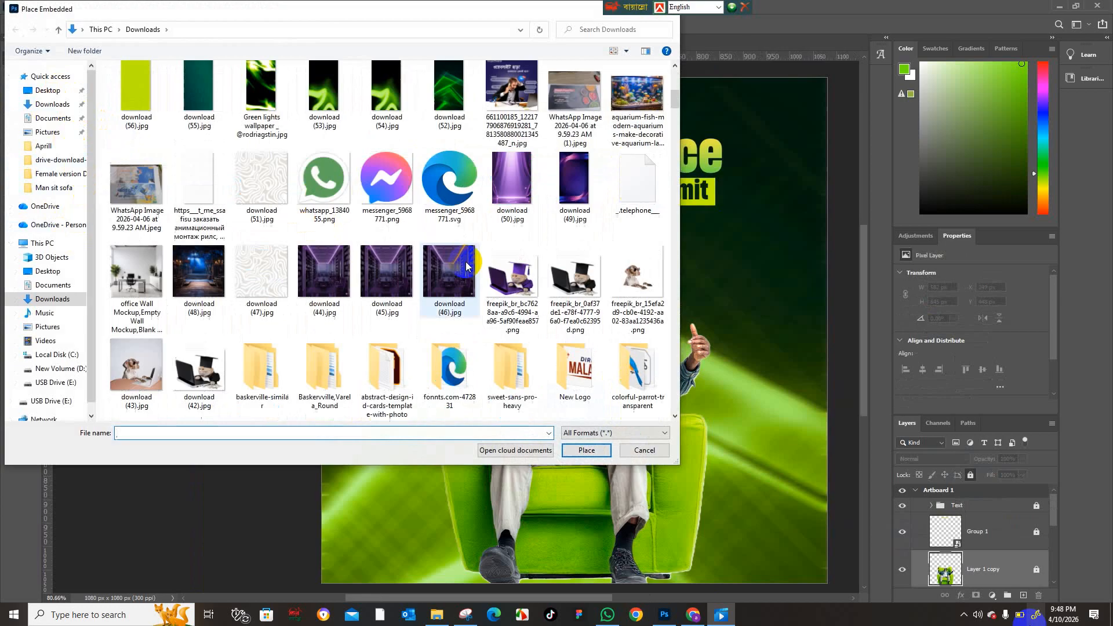
scroll(466, 267, down, 5)
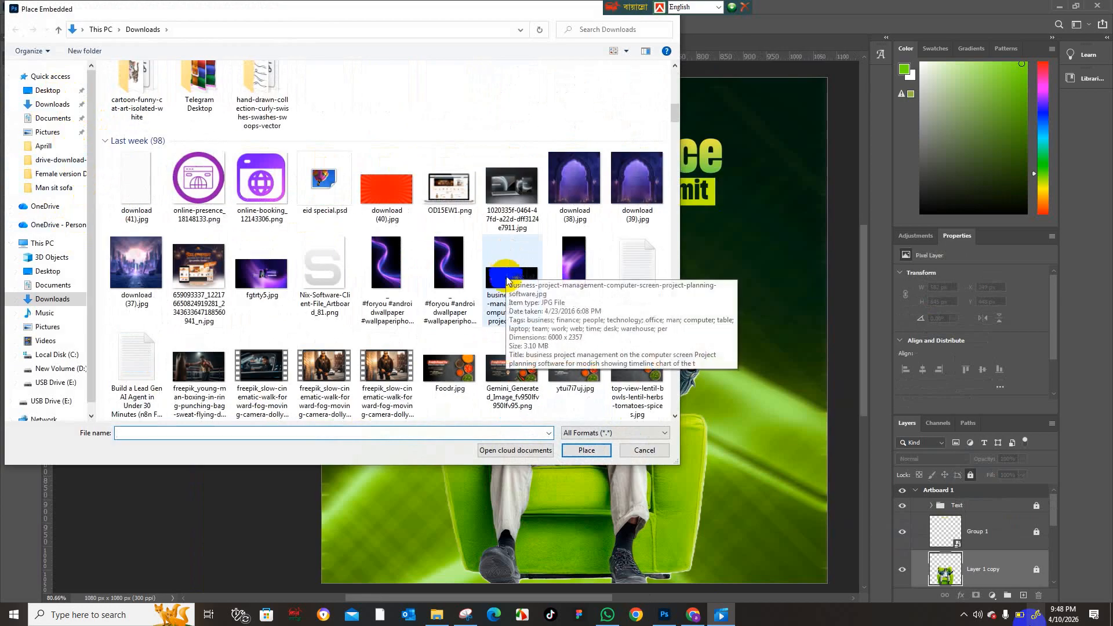
scroll(509, 290, up, 3)
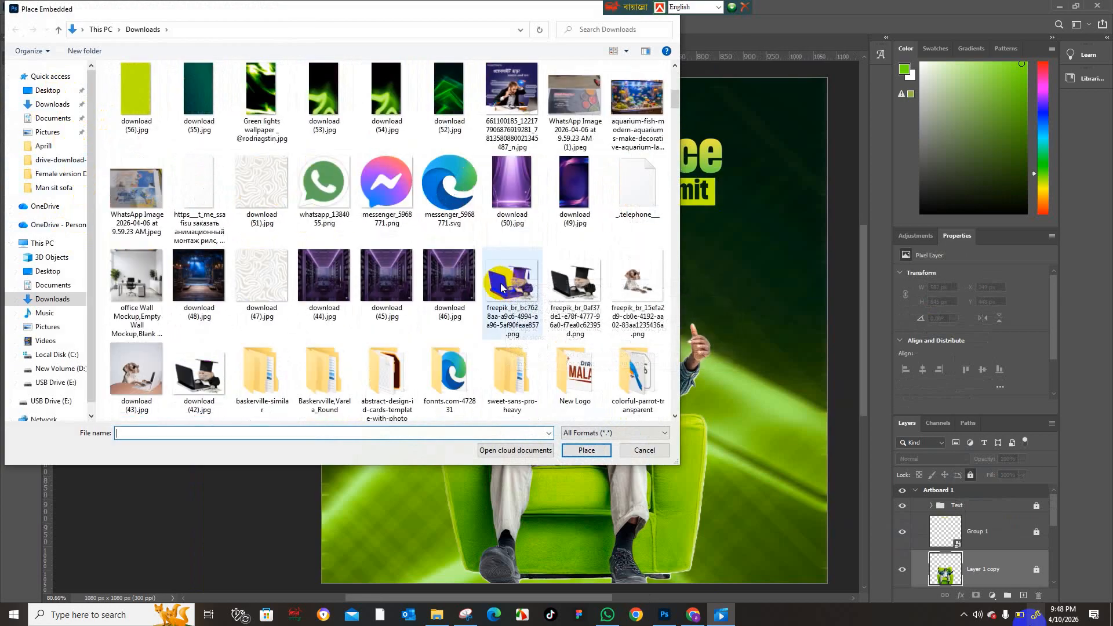
scroll(500, 283, up, 8)
scroll(527, 282, down, 10)
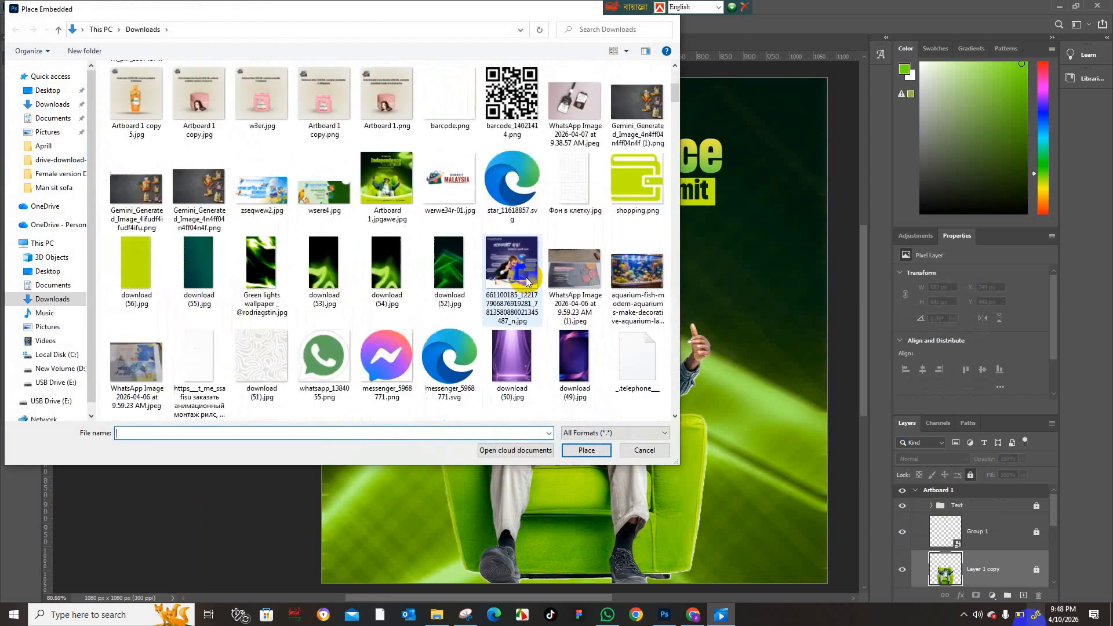
scroll(527, 282, down, 12)
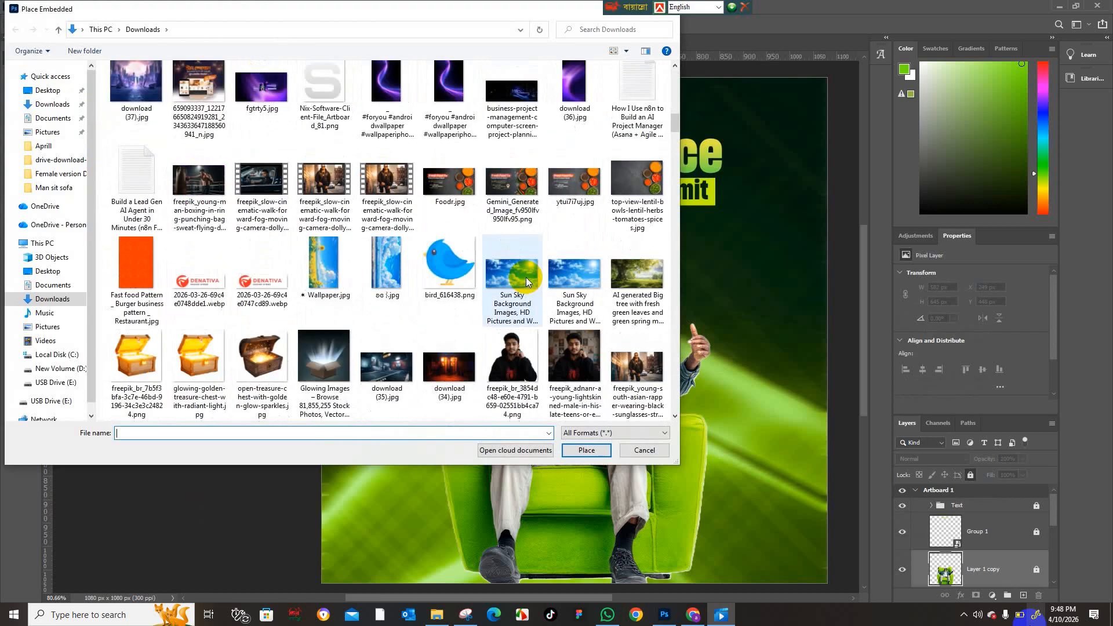
scroll(527, 276, down, 8)
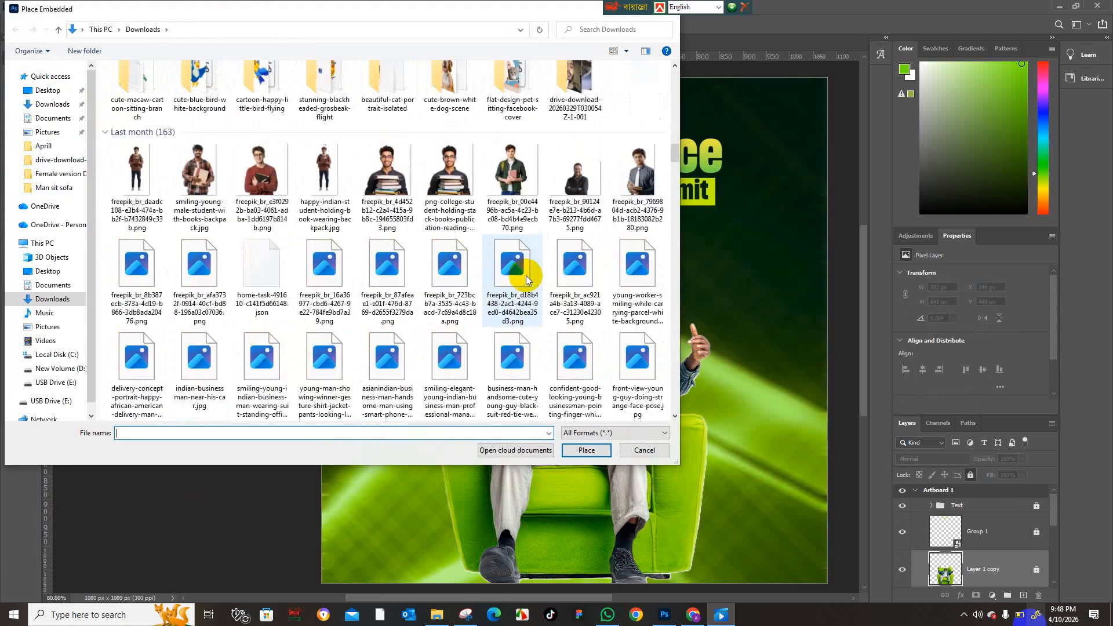
scroll(526, 276, up, 12)
scroll(527, 279, up, 12)
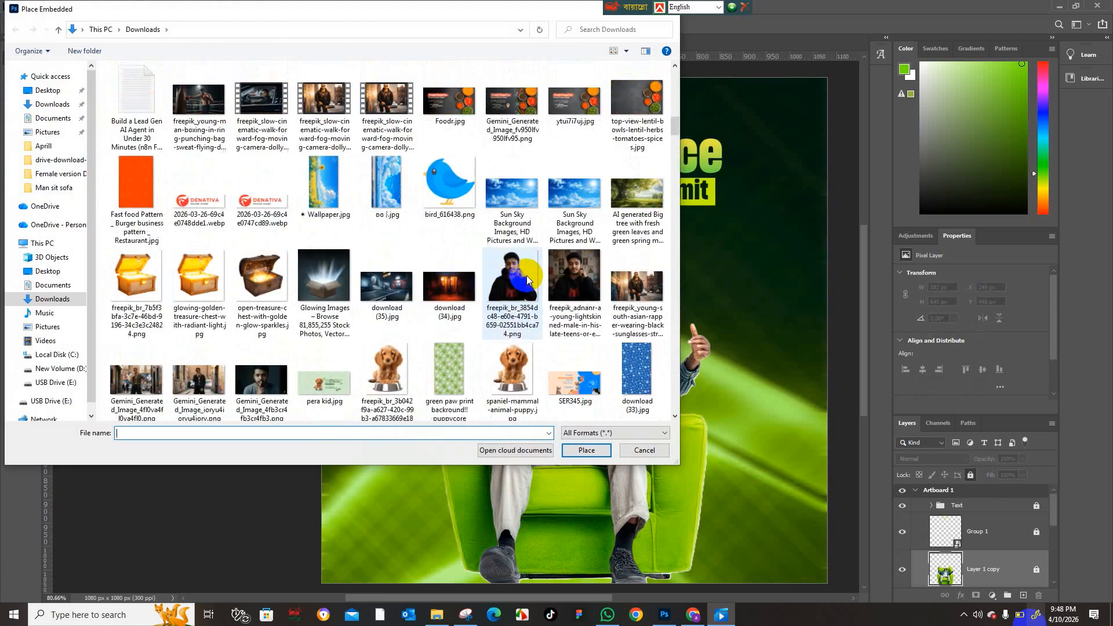
scroll(527, 276, up, 10)
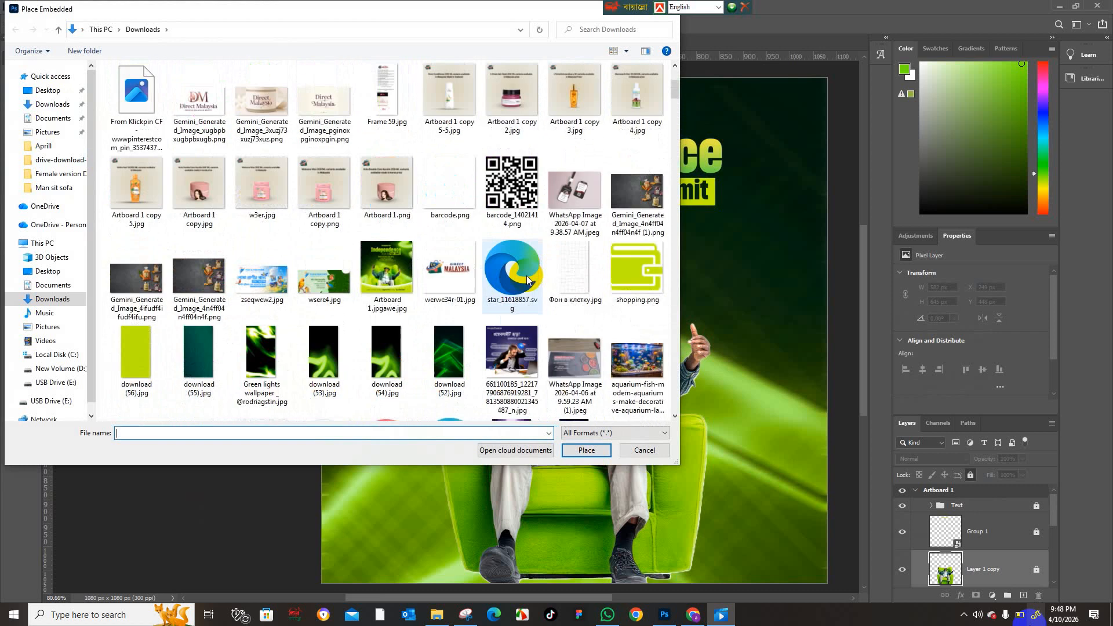
click(324, 356)
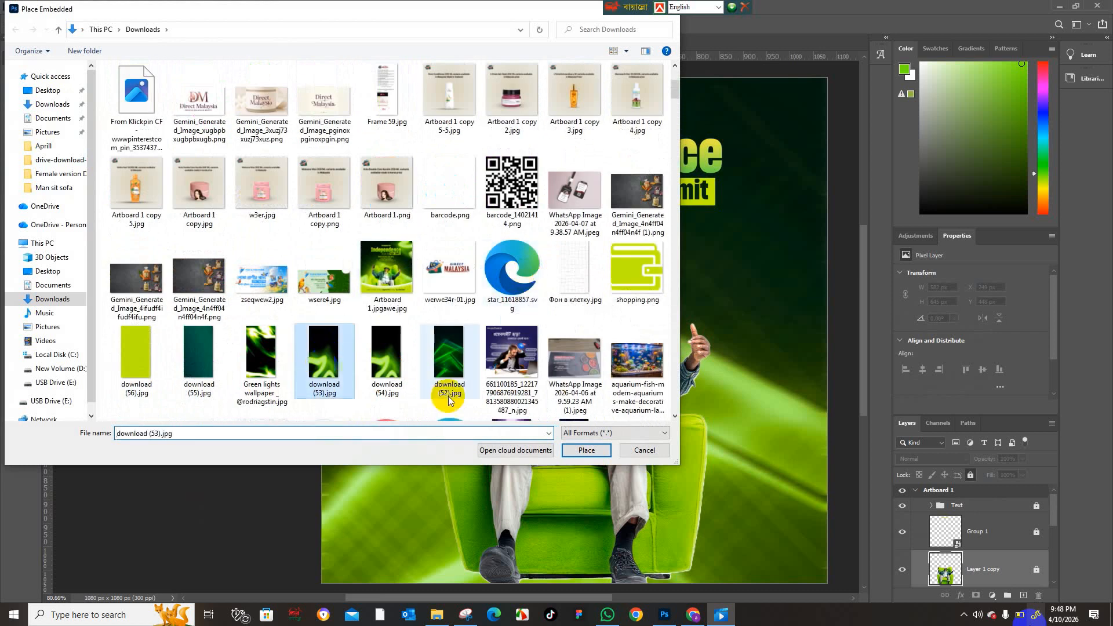
click(607, 450)
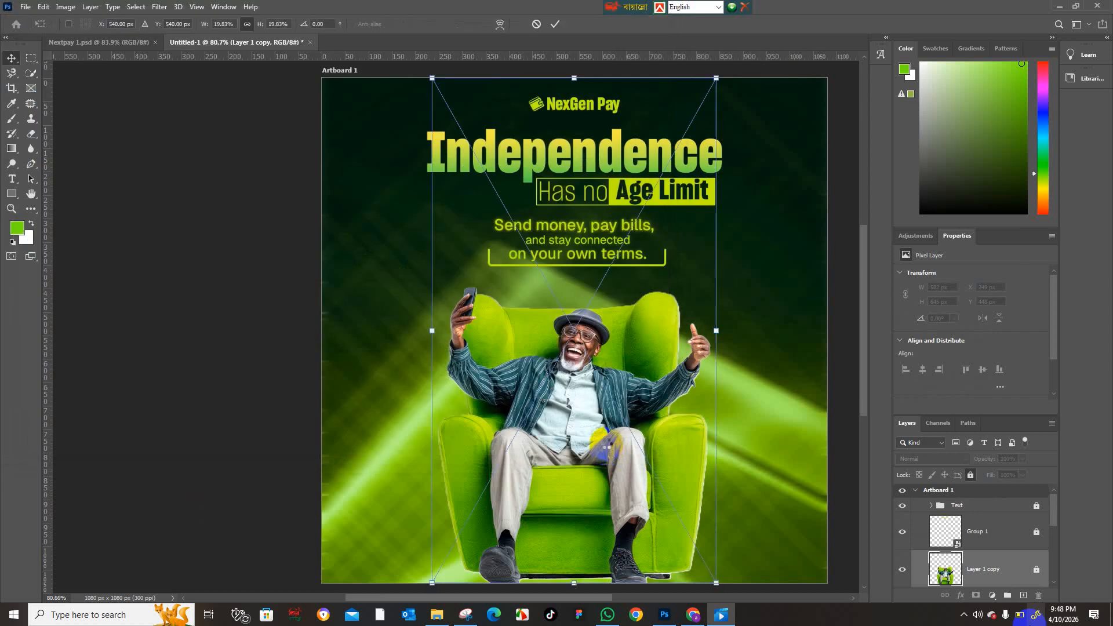
Step: Shift the placed light image to the artboard's left edge and move its layer below the seated man, directly above download (52)
drag(632, 329, 485, 377)
click(10, 56)
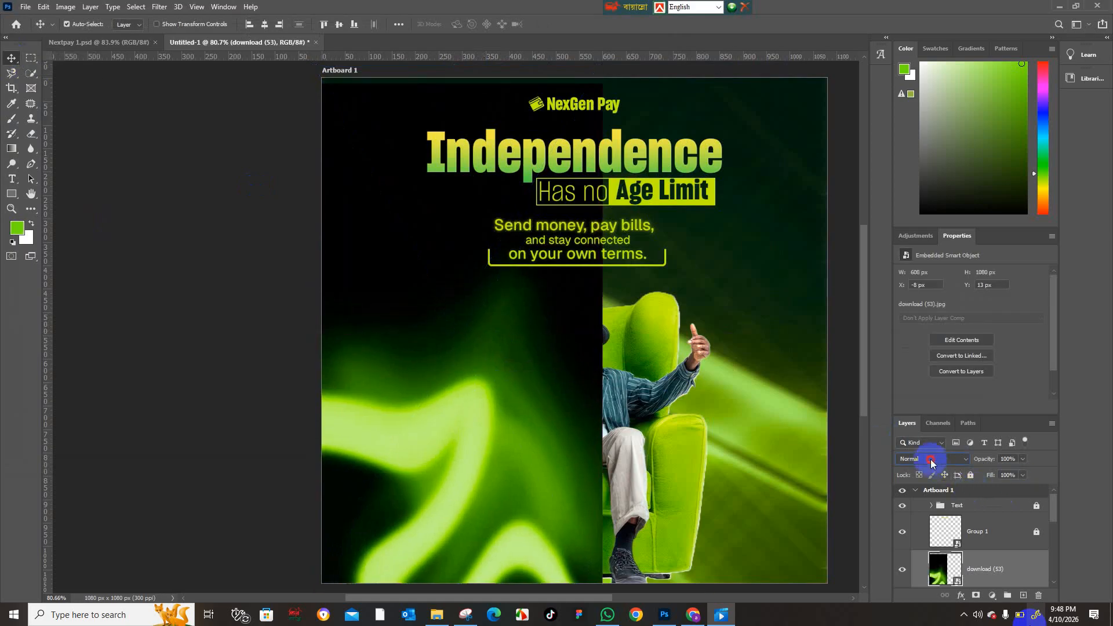
click(926, 459)
click(383, 248)
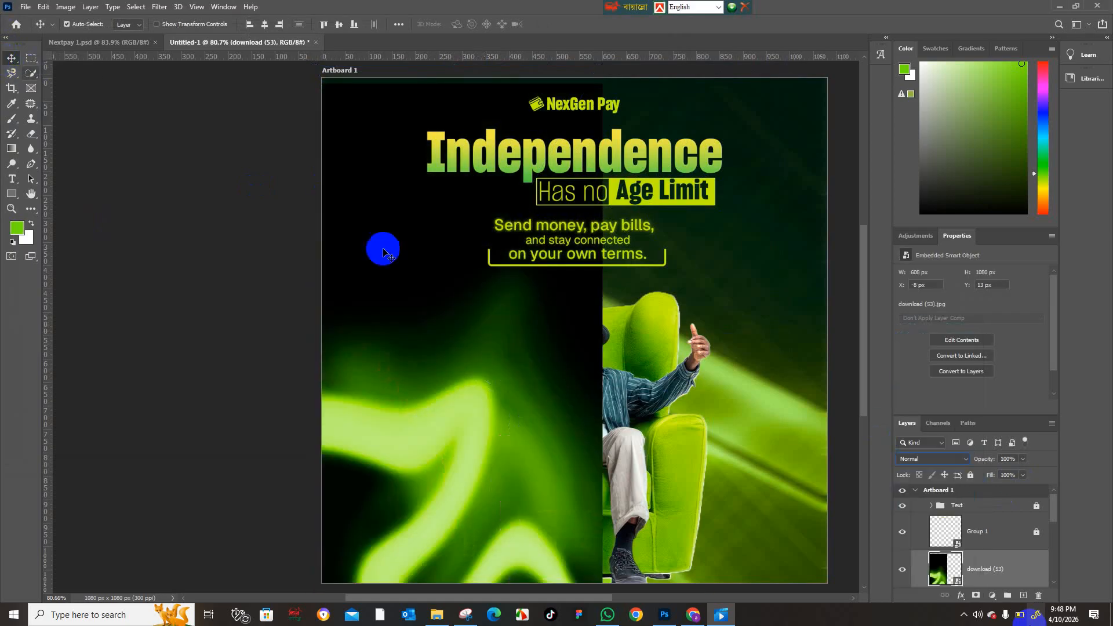
mouse_move(1004, 496)
mouse_down()
mouse_move(1008, 574)
mouse_move(1001, 493)
mouse_up()
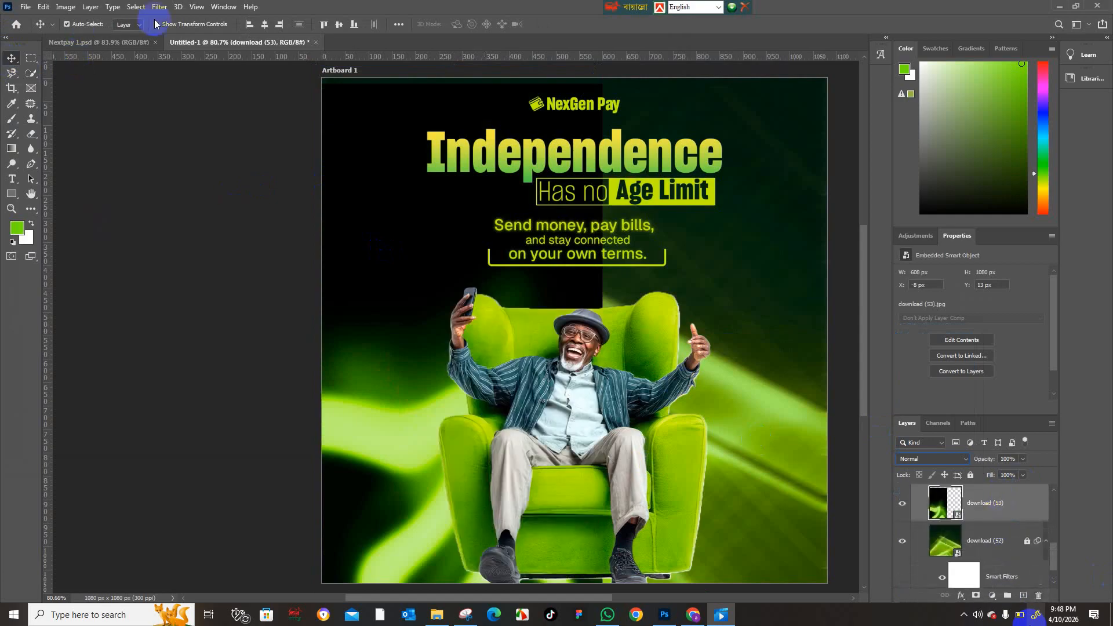
Step: Blend the light image in Screen mode and move it up to about X -35, Y -153 px
click(925, 463)
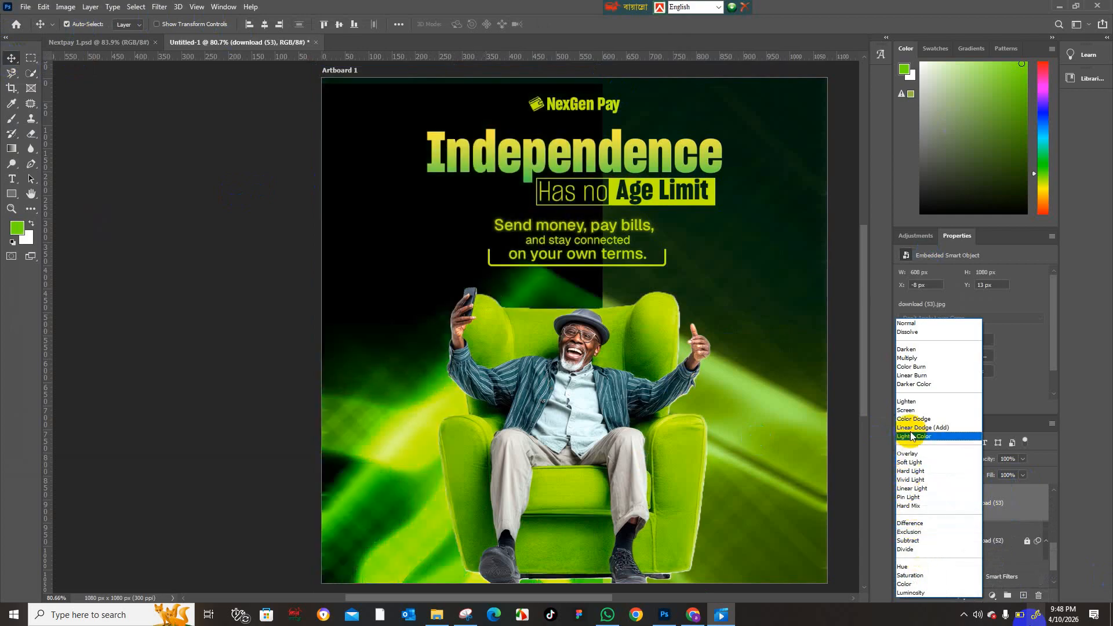
click(914, 411)
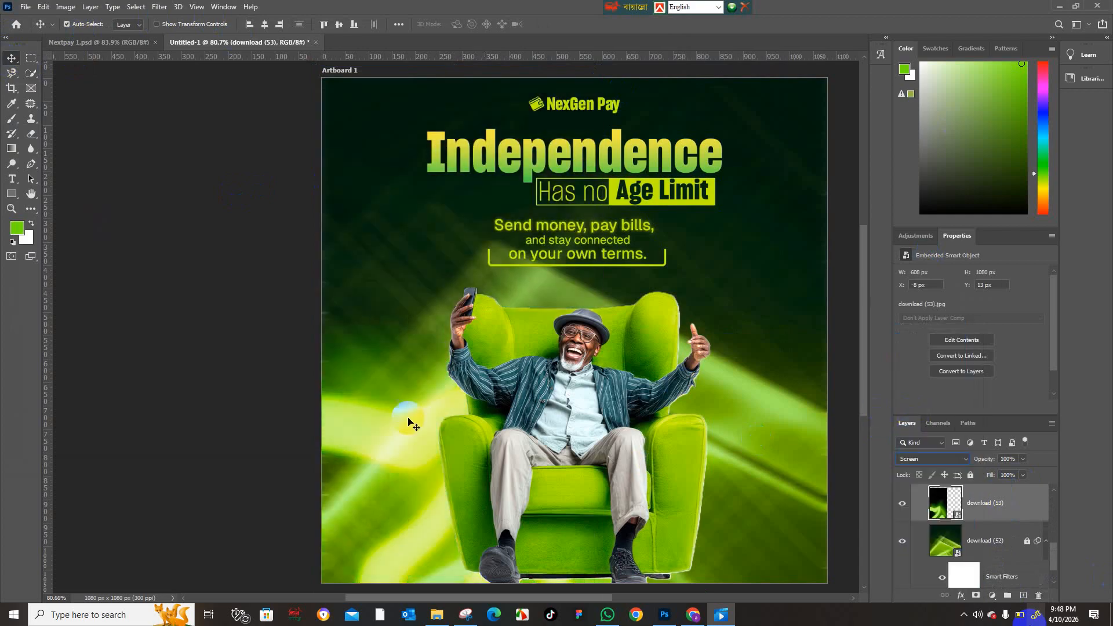
drag(392, 462, 375, 369)
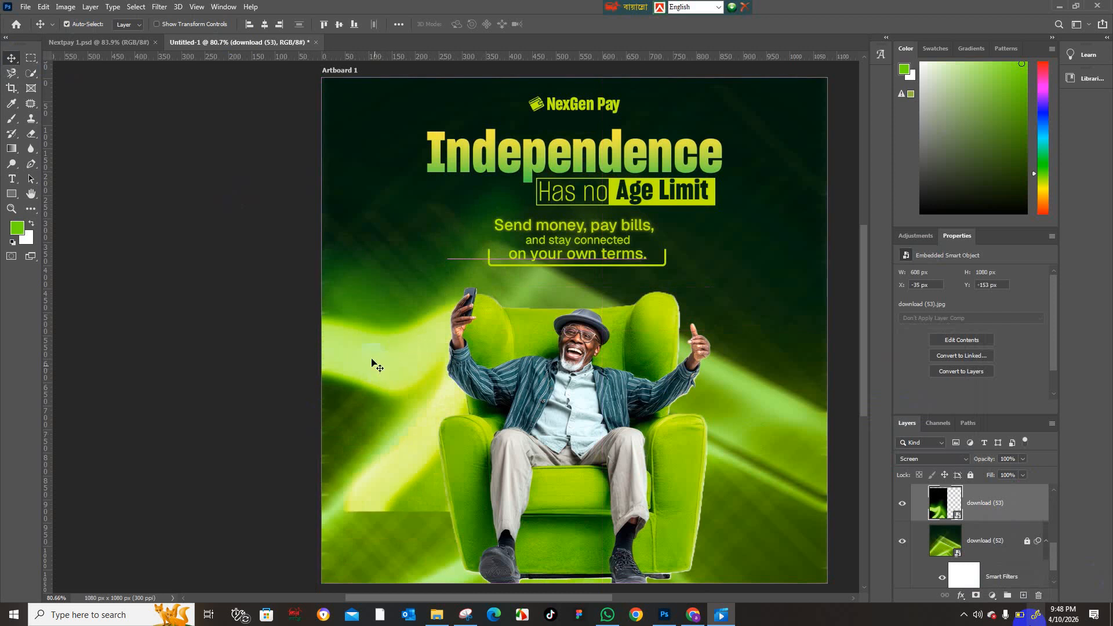
Step: Check the light shapes in Nextpay 1.psd and reposition the download (53) image to about X -55, Y -113 px
click(58, 39)
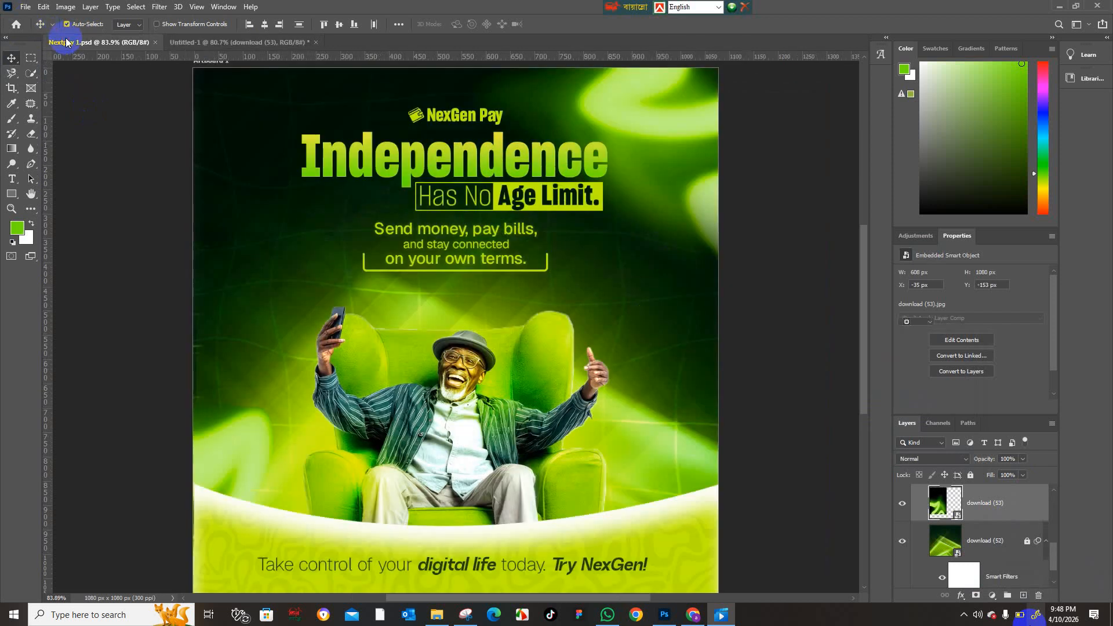
click(210, 267)
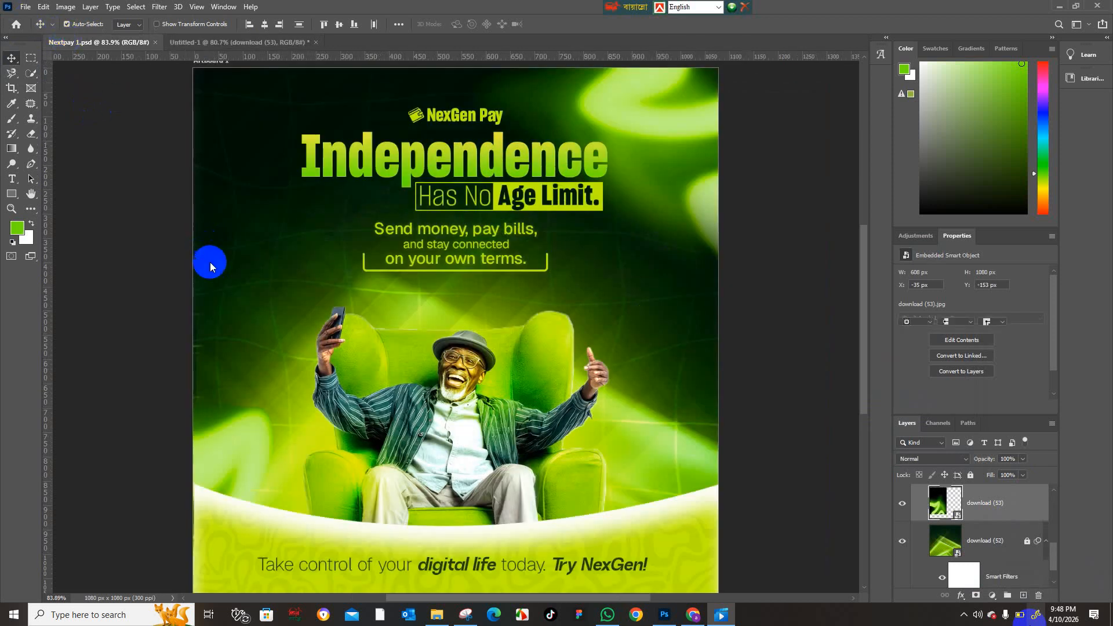
click(238, 42)
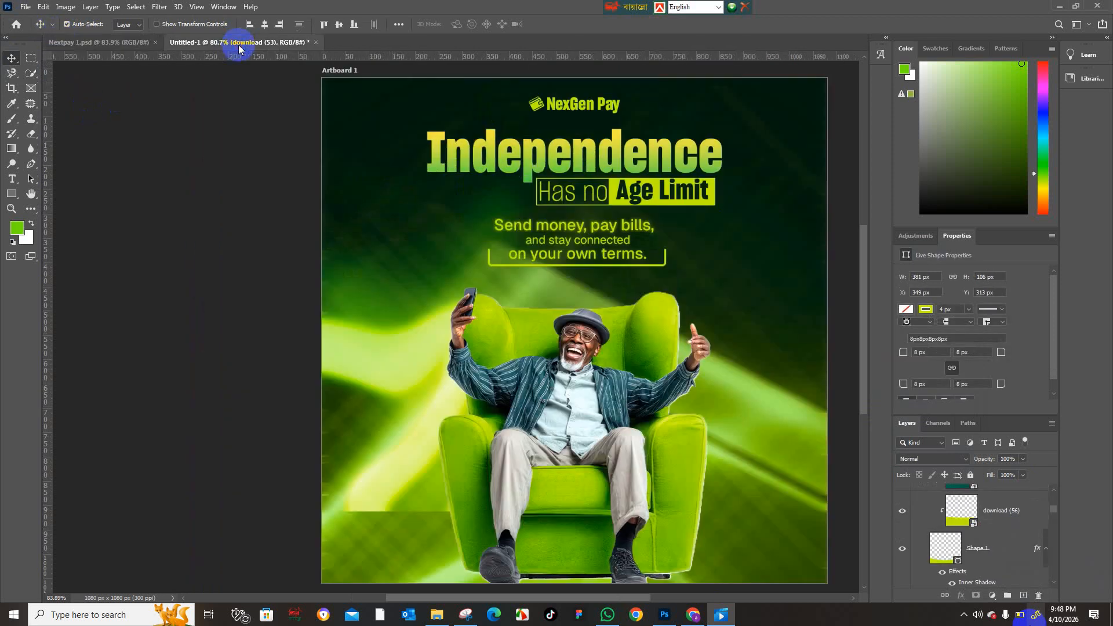
click(432, 268)
drag(398, 356, 395, 372)
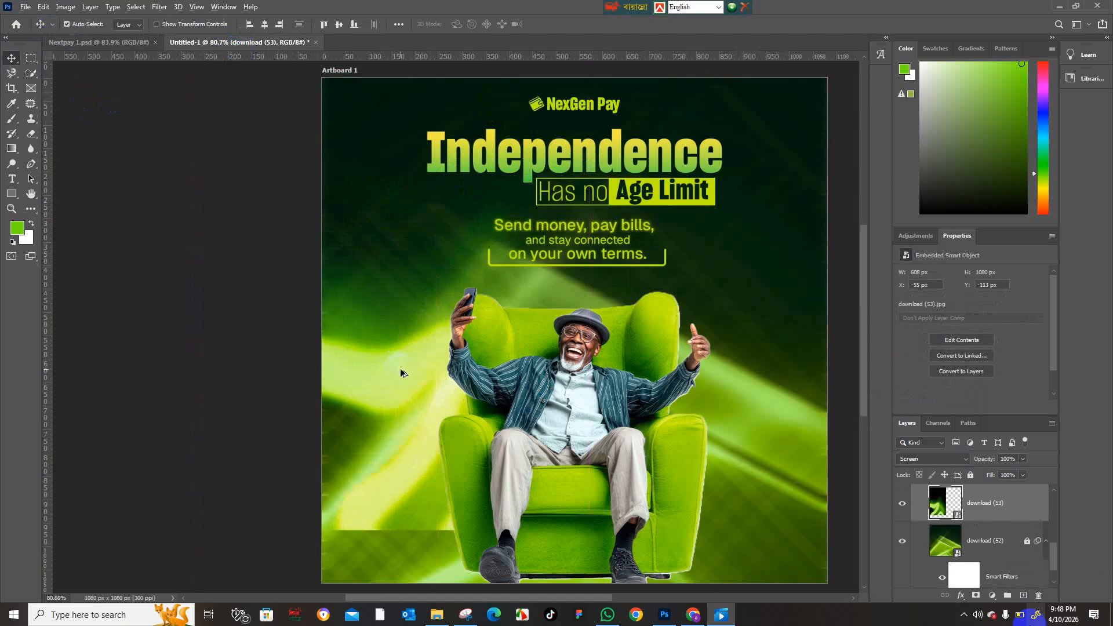
Step: Duplicate the light image into the artboard's upper-right corner at about X 712, Y -657 px and flip the copy horizontally
drag(401, 373, 778, 127)
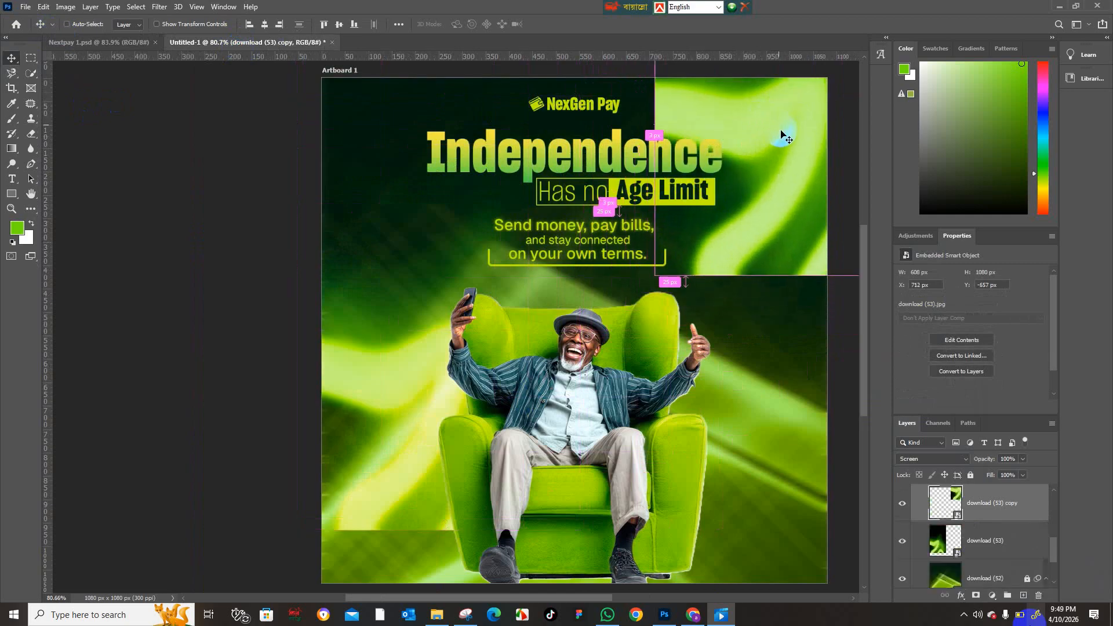
key(ctrl+t)
right_click(781, 137)
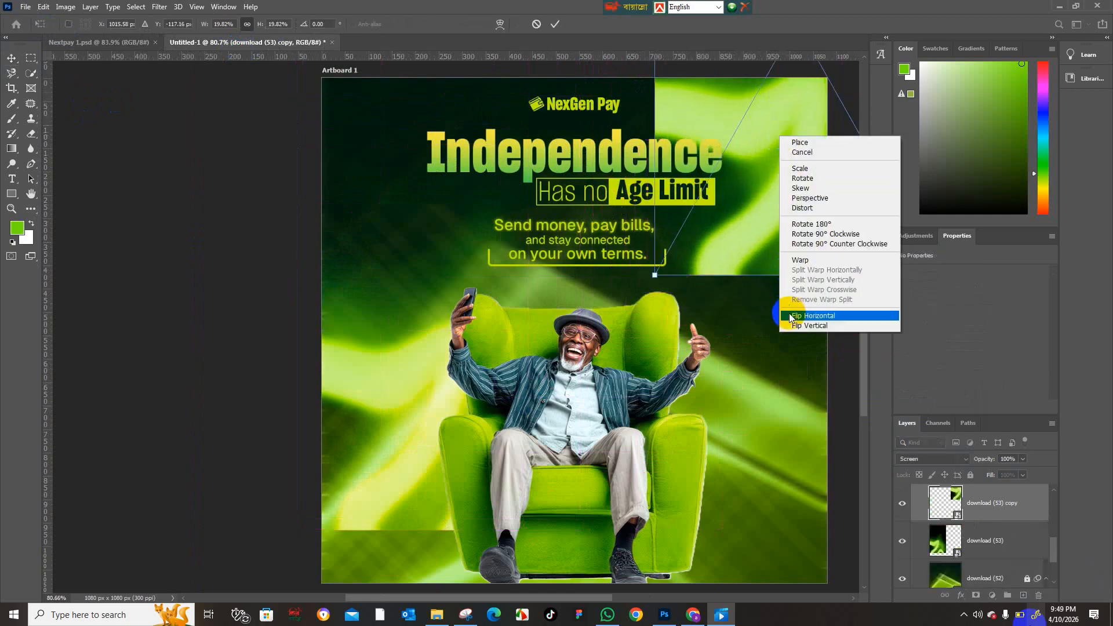
click(790, 316)
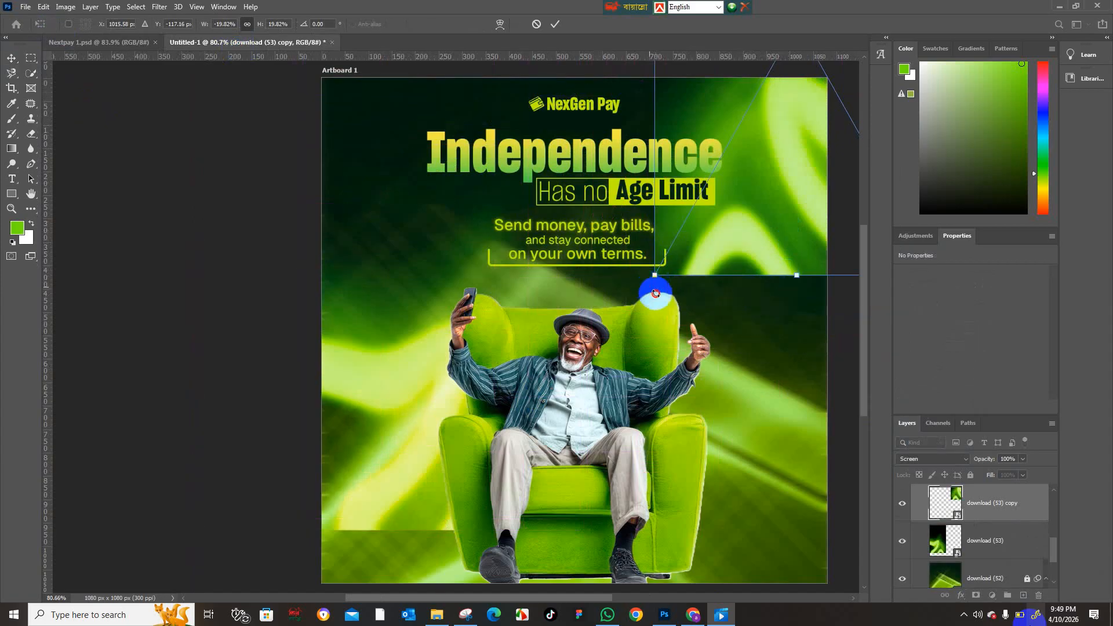
Step: Rotate the light copy to about 109° and place it over the artboard's upper-right corner at about X 126, Y -453 px
drag(655, 294, 746, 173)
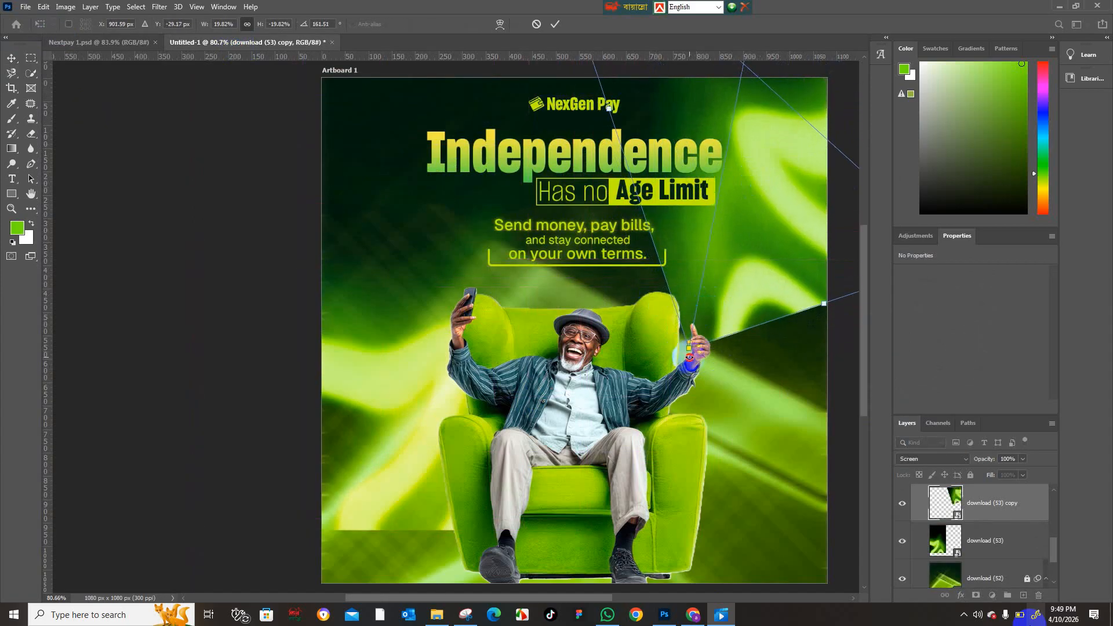
drag(689, 357, 828, 226)
drag(759, 201, 760, 146)
drag(828, 308, 824, 284)
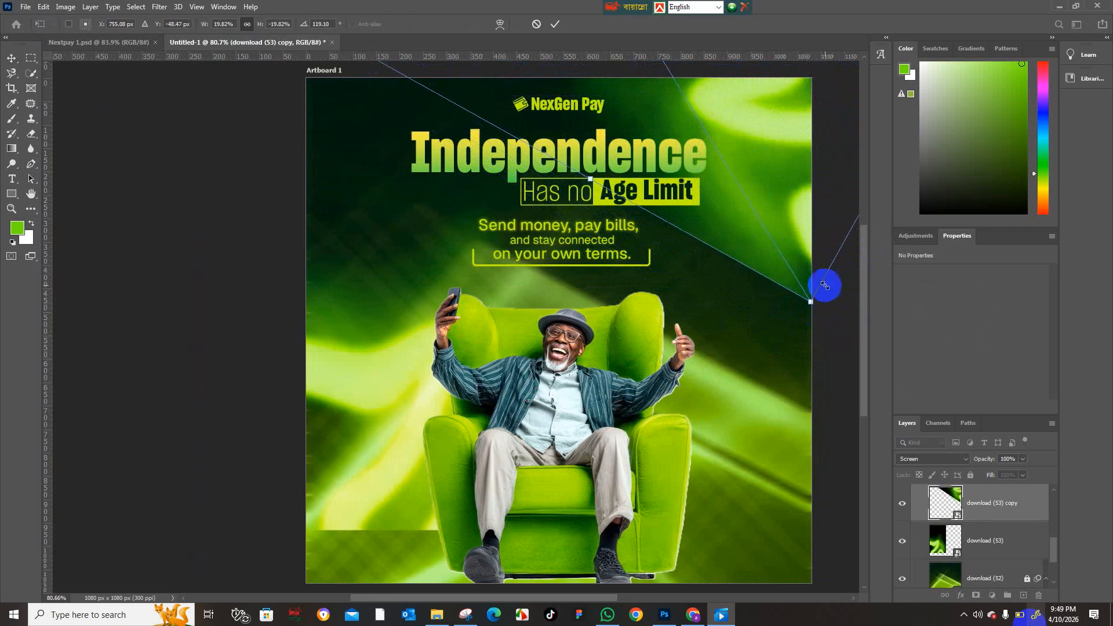
mouse_move(766, 199)
mouse_down()
mouse_move(756, 221)
mouse_move(722, 234)
mouse_move(745, 251)
mouse_move(763, 303)
mouse_move(779, 286)
mouse_move(773, 204)
mouse_up()
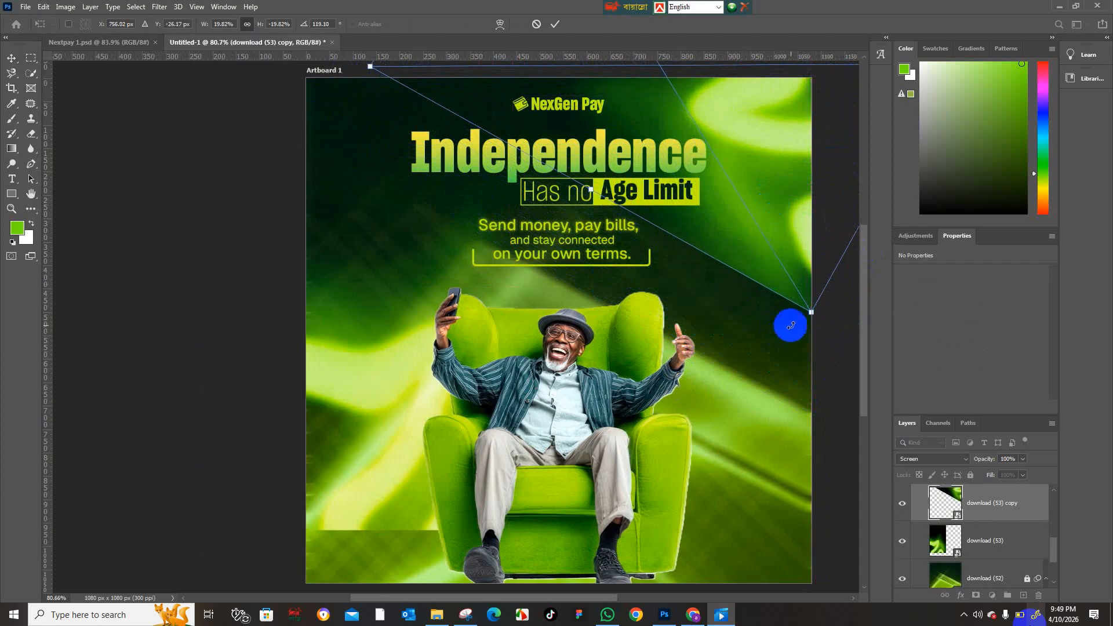
drag(632, 259, 678, 227)
drag(734, 122, 723, 139)
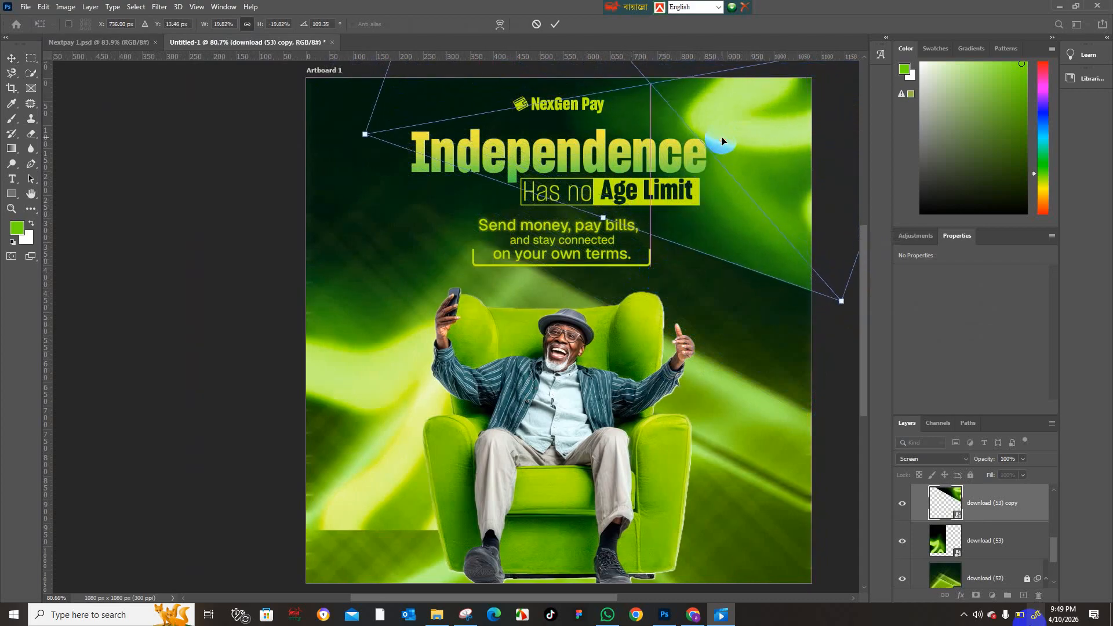
click(10, 59)
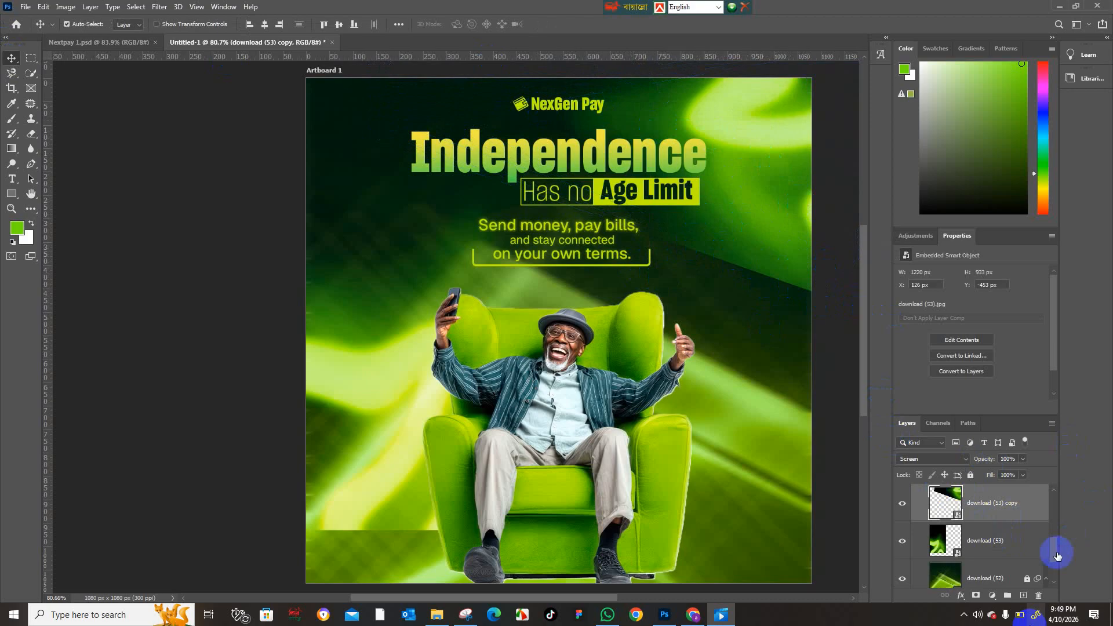
Step: Add a layer mask to download (53) copy and activate the Gradient tool
click(977, 596)
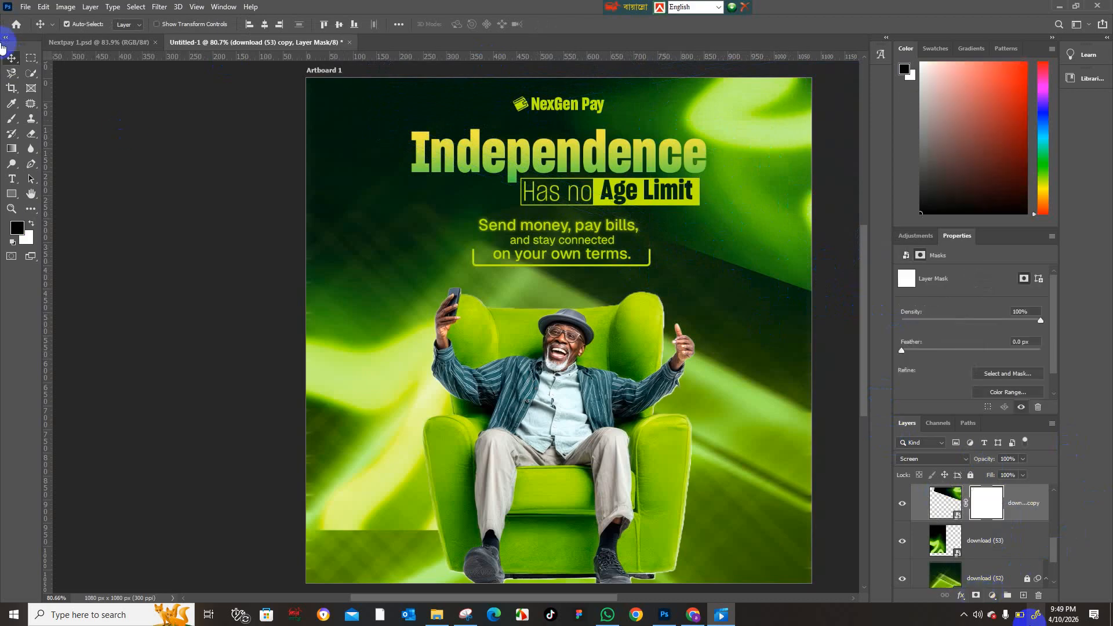
right_click(16, 151)
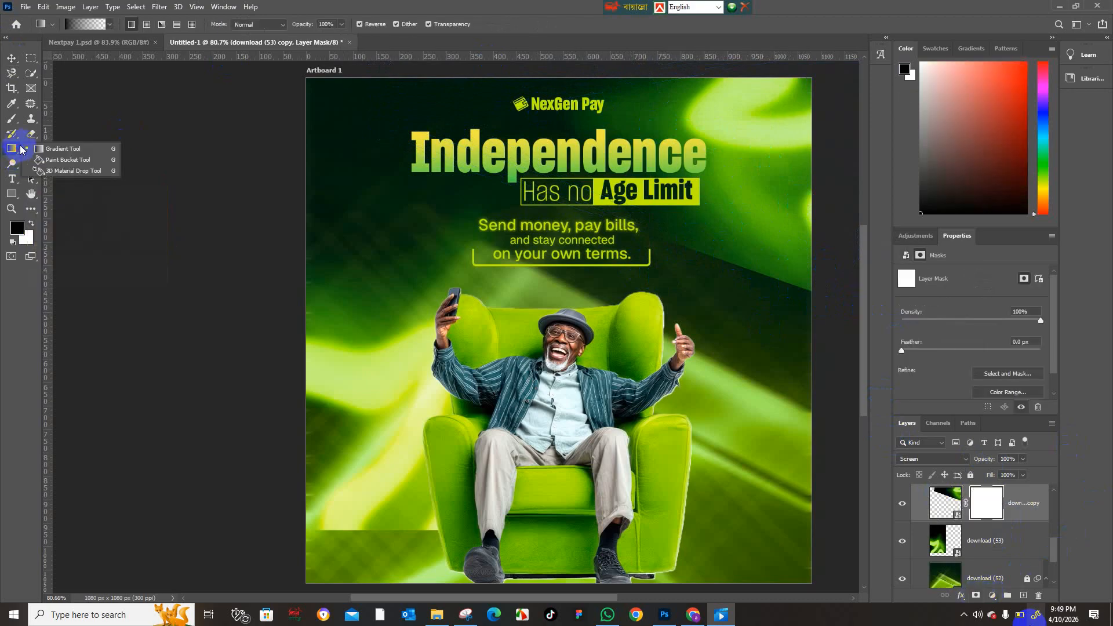
click(78, 149)
click(526, 586)
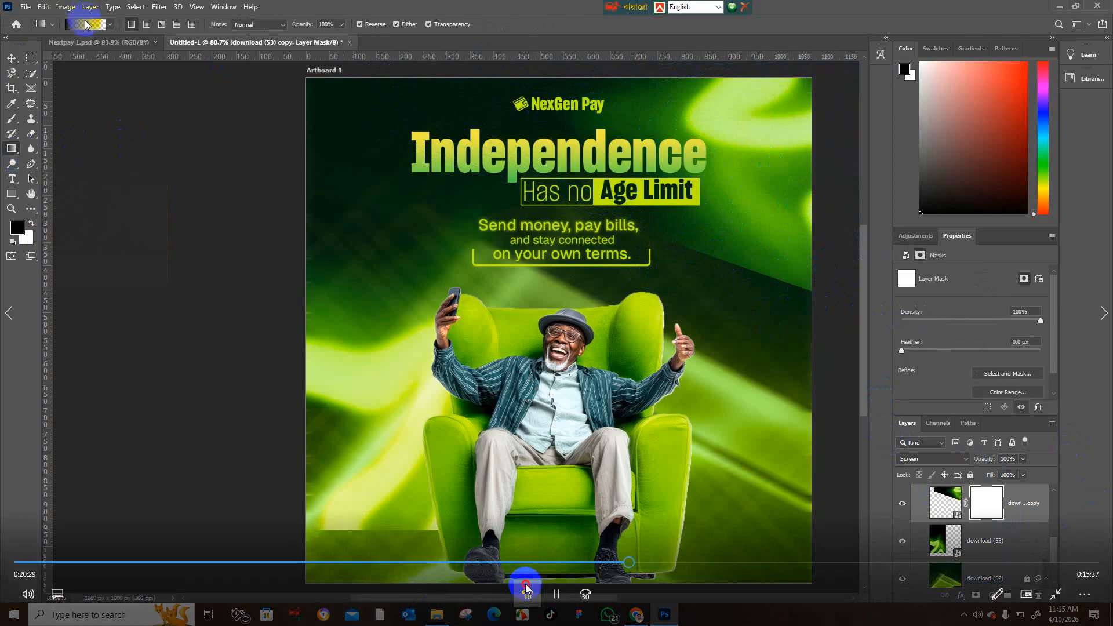
click(555, 594)
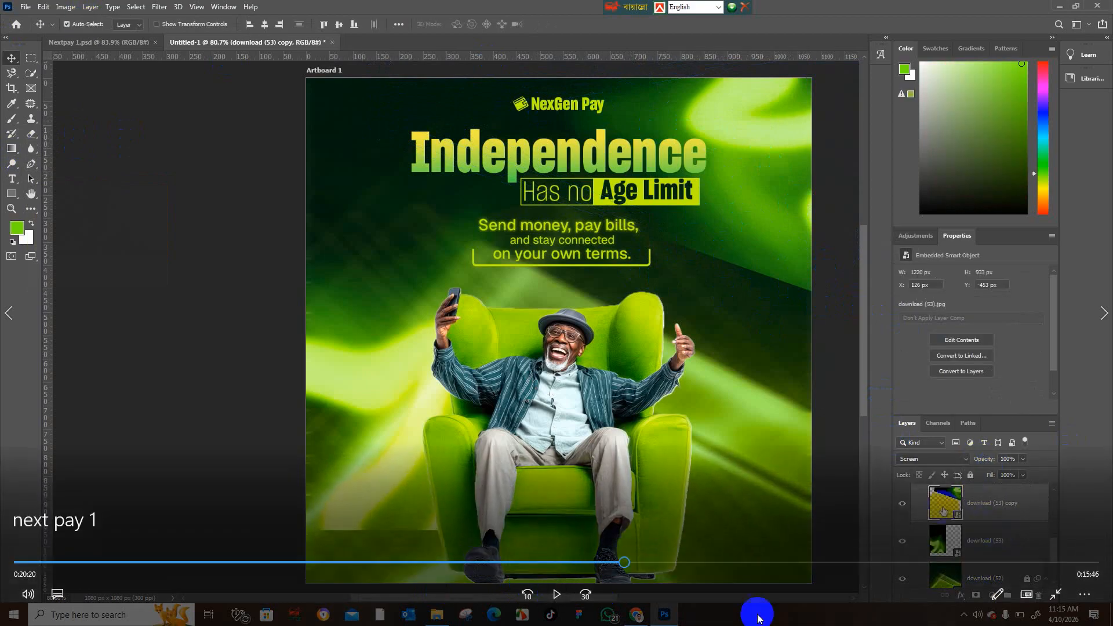
mouse_move(803, 625)
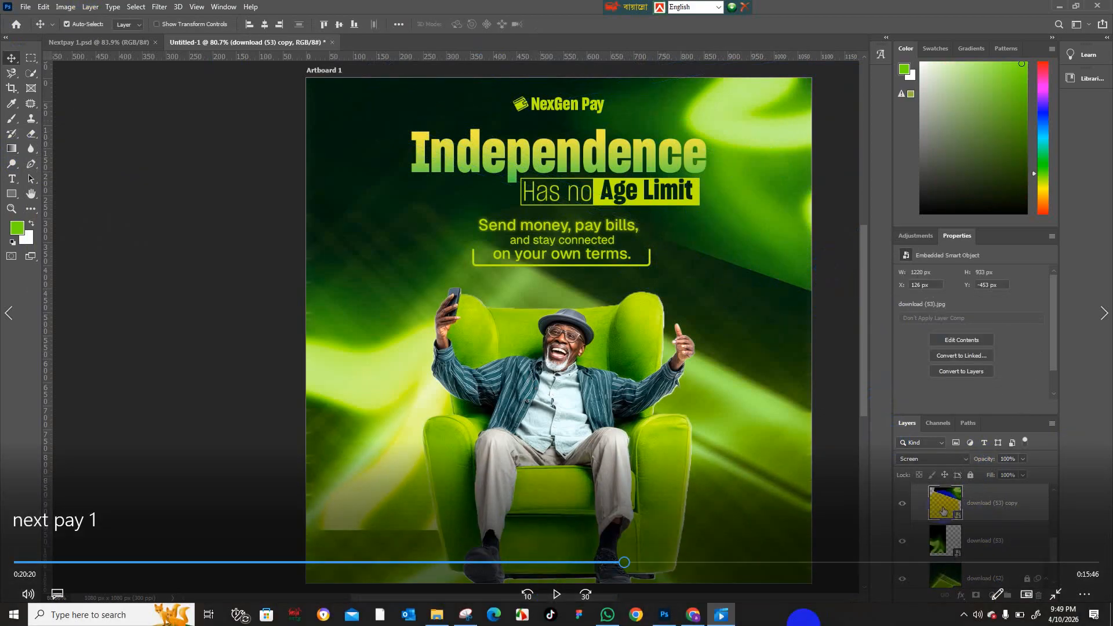
click(798, 618)
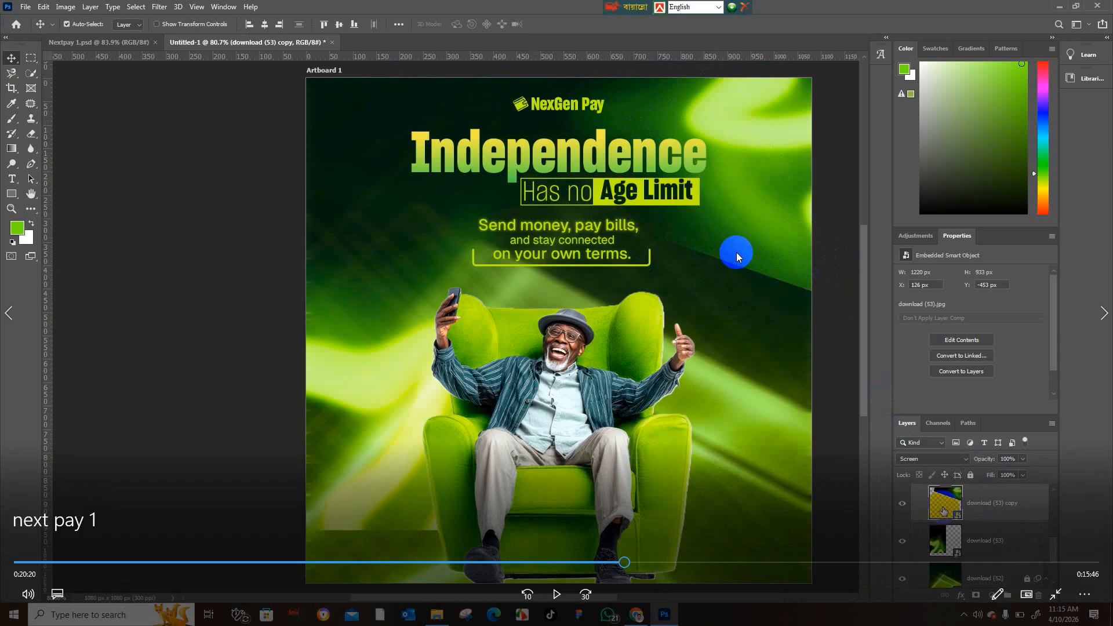
click(558, 594)
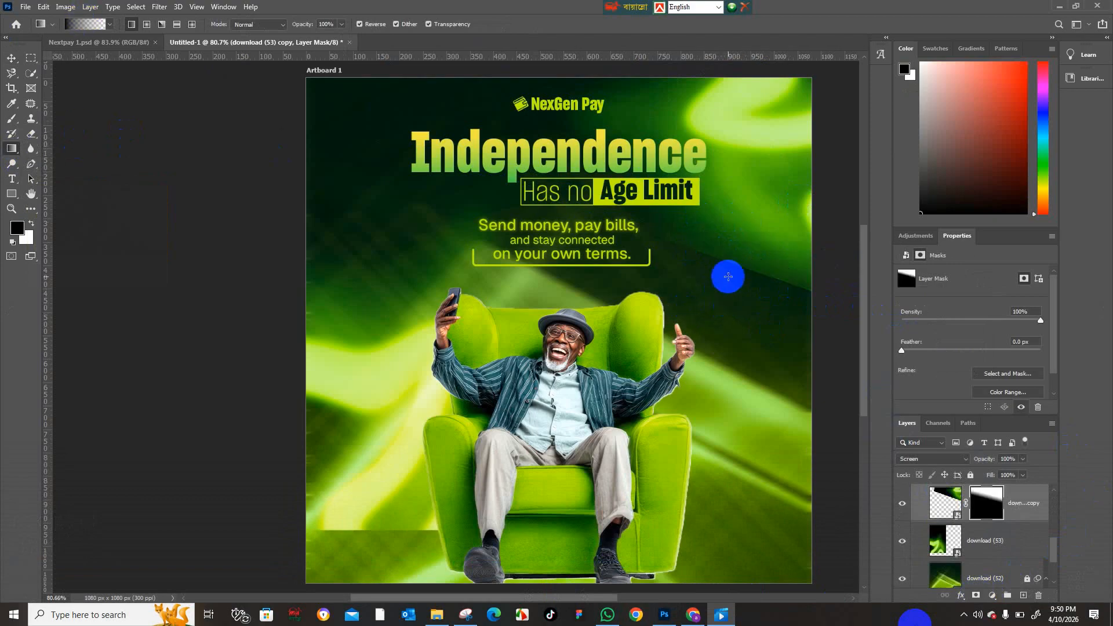
Step: Fade the lower edge of the upper-right light copy with repeated black-to-transparent gradients on its mask
drag(765, 224, 687, 394)
drag(753, 187, 676, 330)
drag(748, 229, 699, 362)
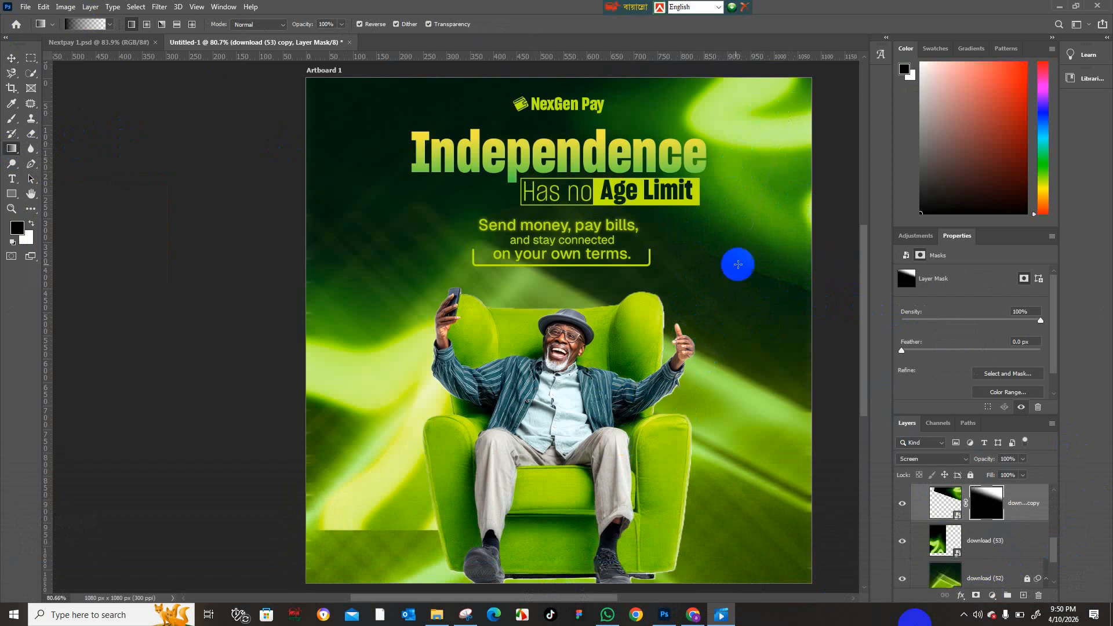
drag(758, 179, 711, 343)
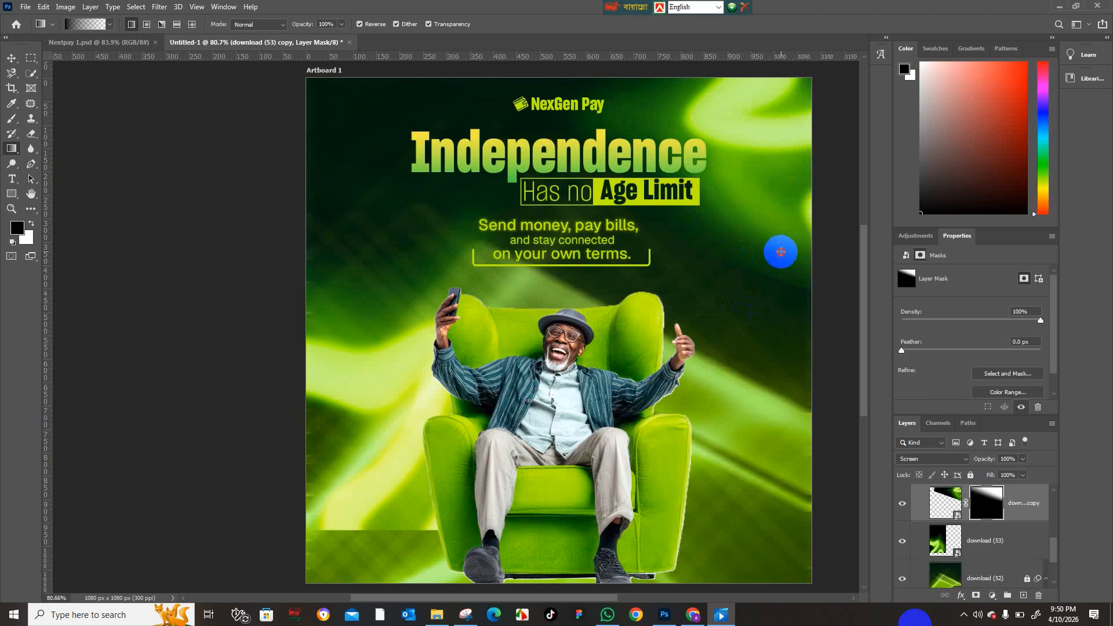
Step: Try masking the light copy with the gradient's transparent end stop made opaque, and undo the resulting mask fills
mouse_move(891, 565)
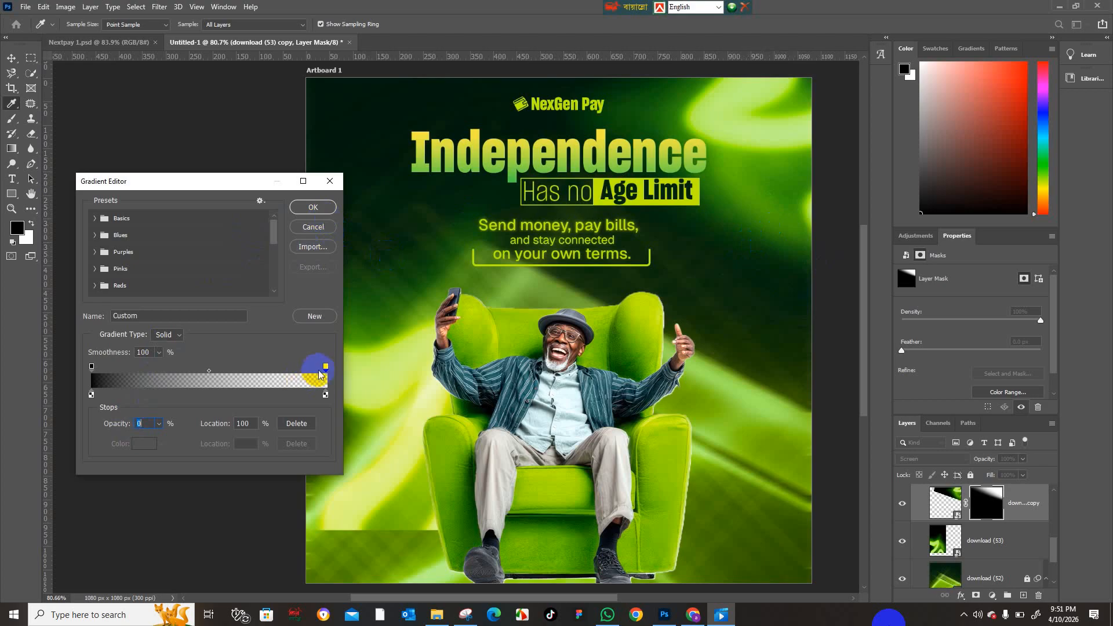
drag(127, 423, 436, 355)
click(322, 209)
drag(376, 245, 575, 313)
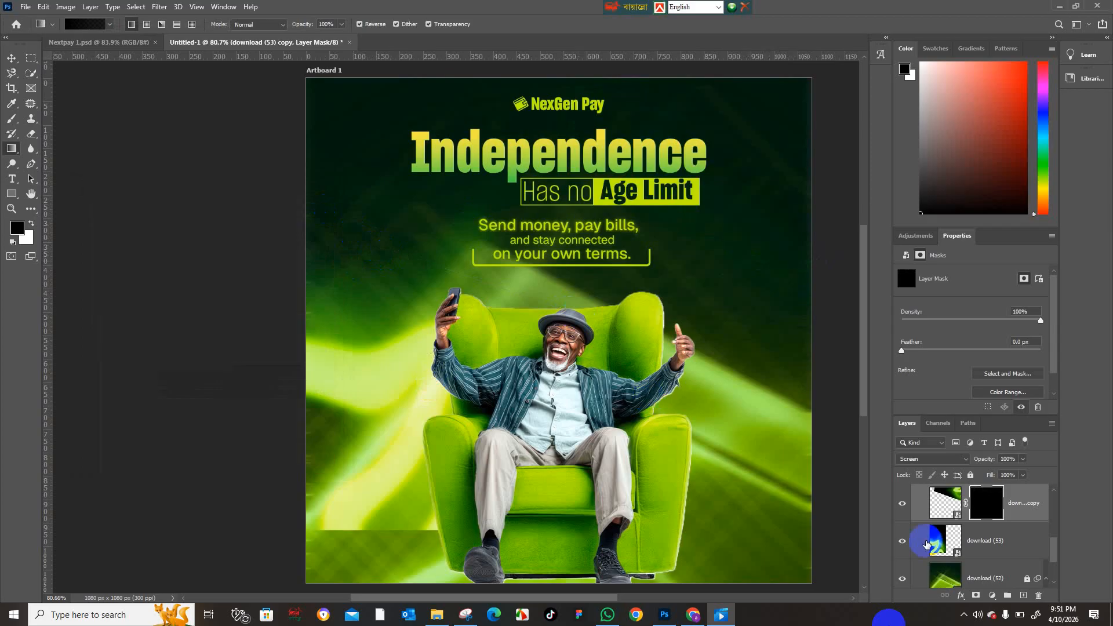
key(ctrl+z)
drag(690, 267, 720, 165)
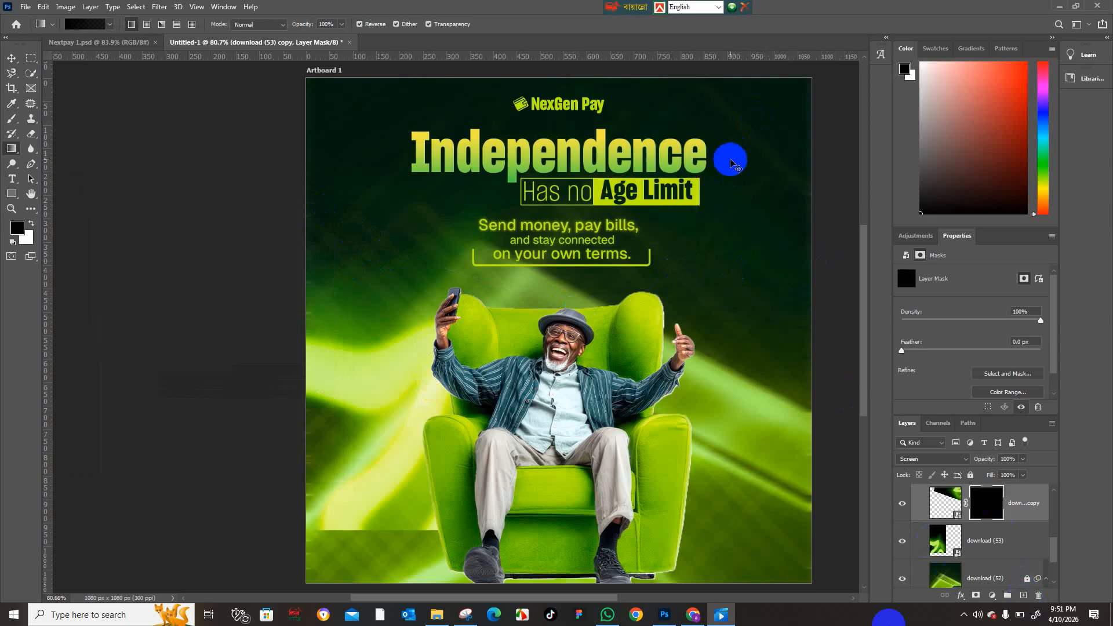
key(ctrl+z)
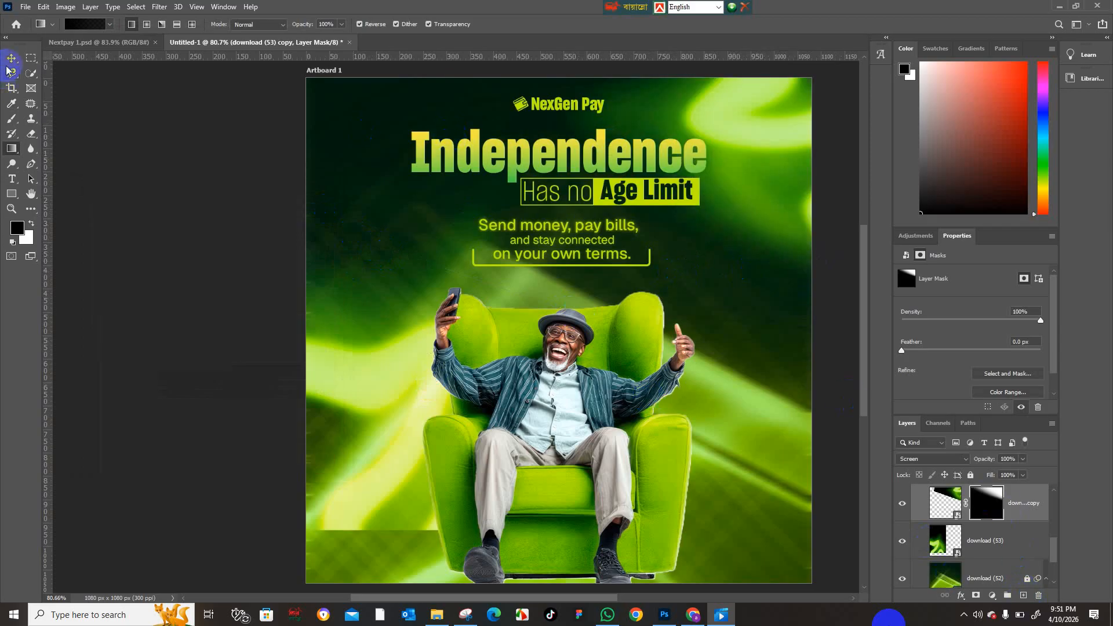
Step: Move the masked light copy to about X 155, Y -264 px in the artboard's upper-right area
click(11, 59)
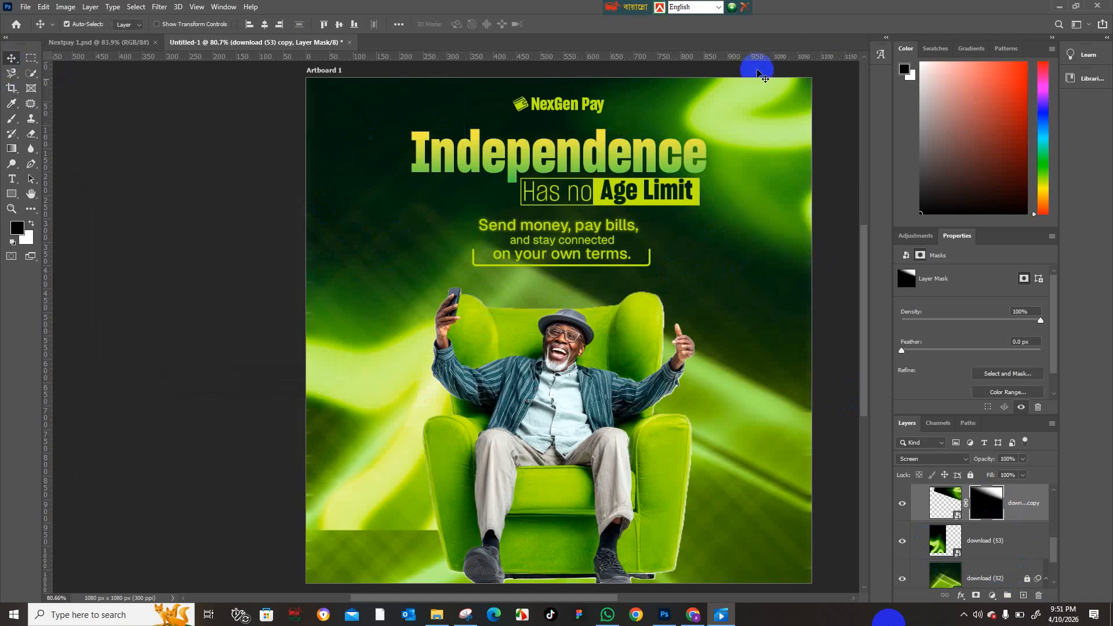
drag(777, 117, 734, 191)
click(567, 419)
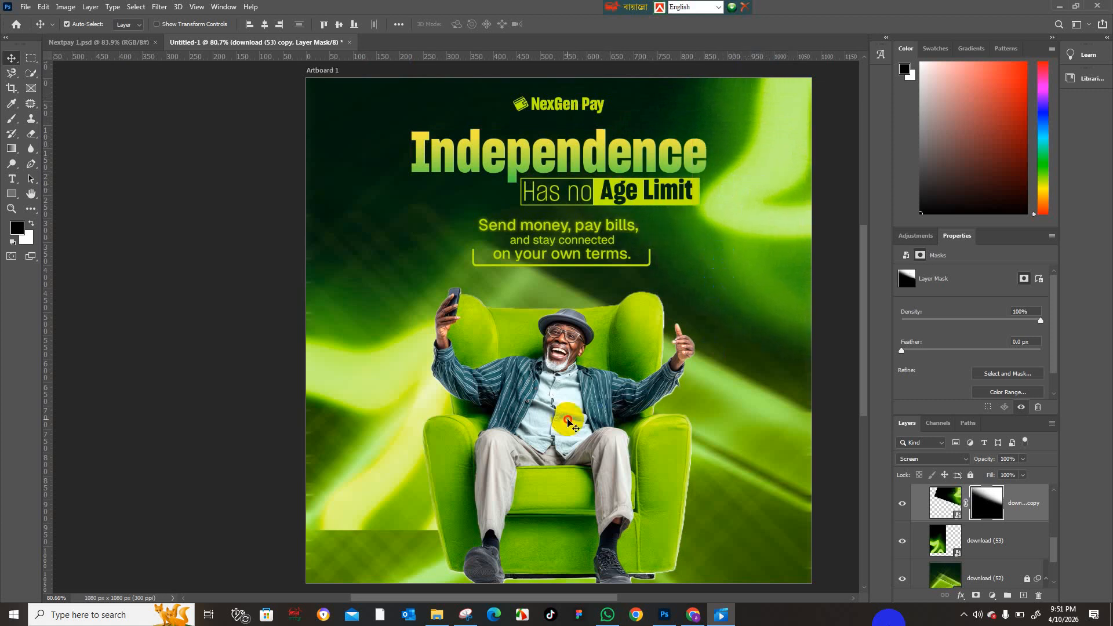
Step: Lock the download (53) copy and download (53) layers
click(950, 512)
click(970, 475)
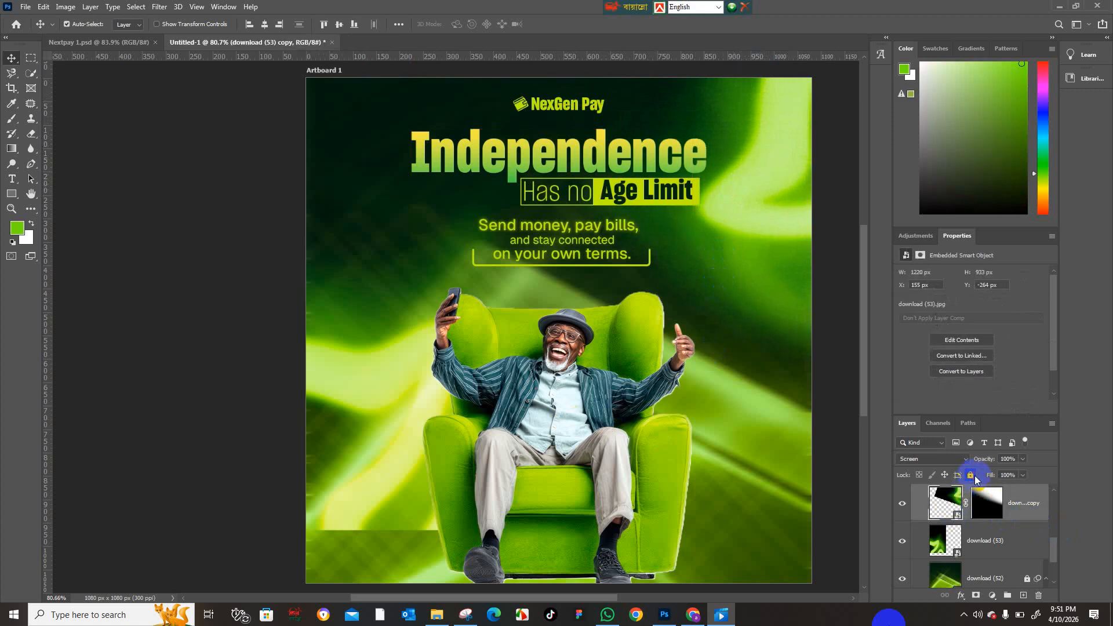
click(969, 545)
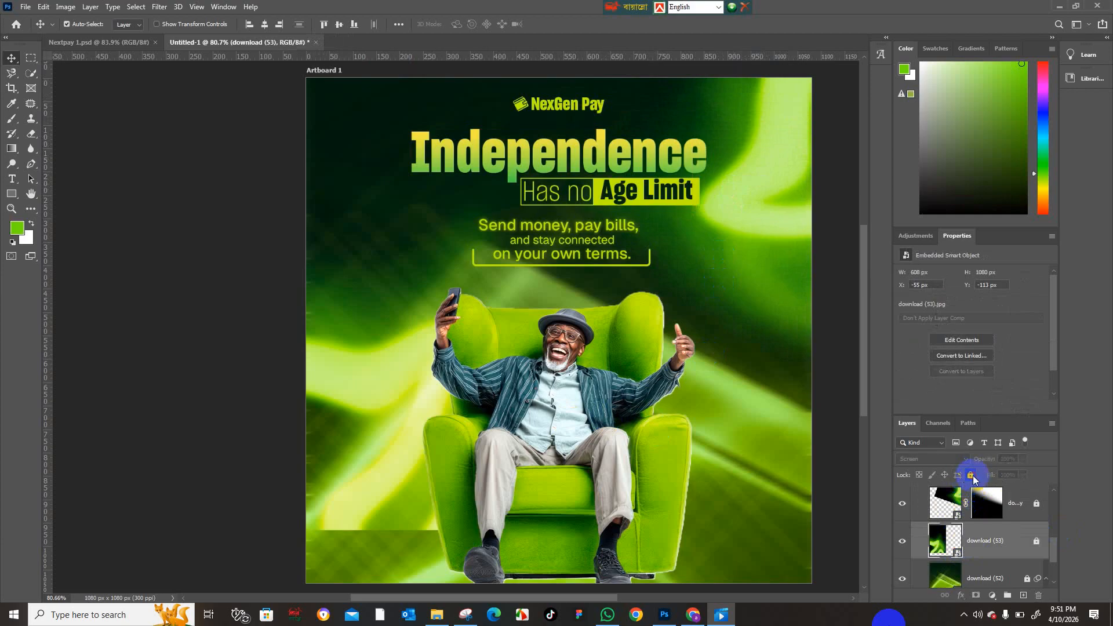
Step: Add an empty layer directly above download (52), activate the Brush tool and check its size, hardness, opacity and flow
click(996, 566)
scroll(995, 564, down, 2)
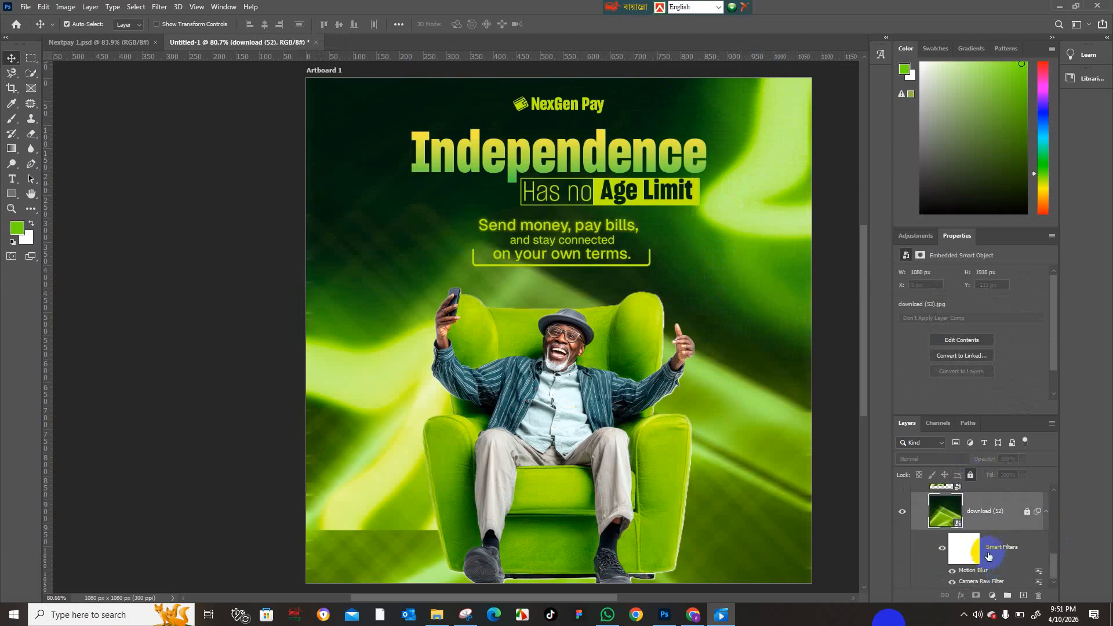
click(1024, 596)
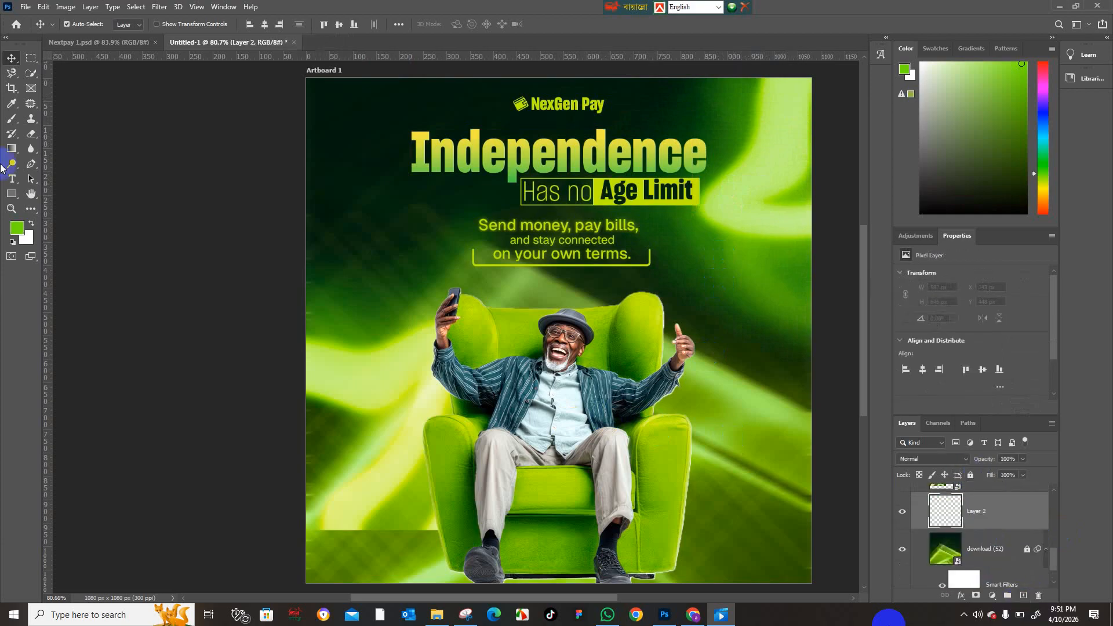
click(11, 119)
click(84, 24)
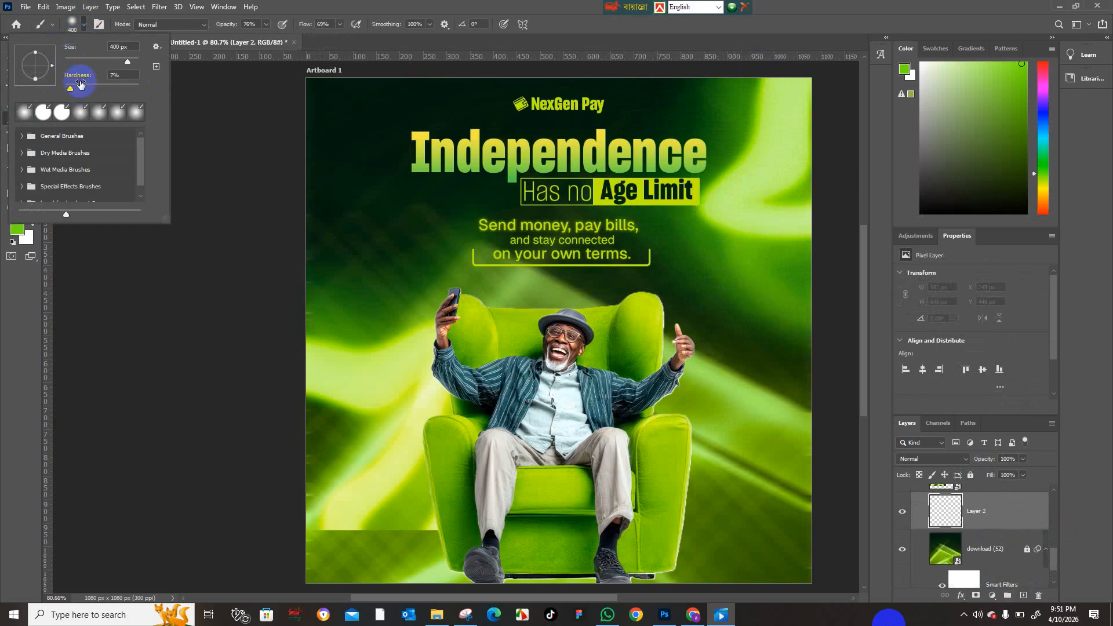
click(77, 28)
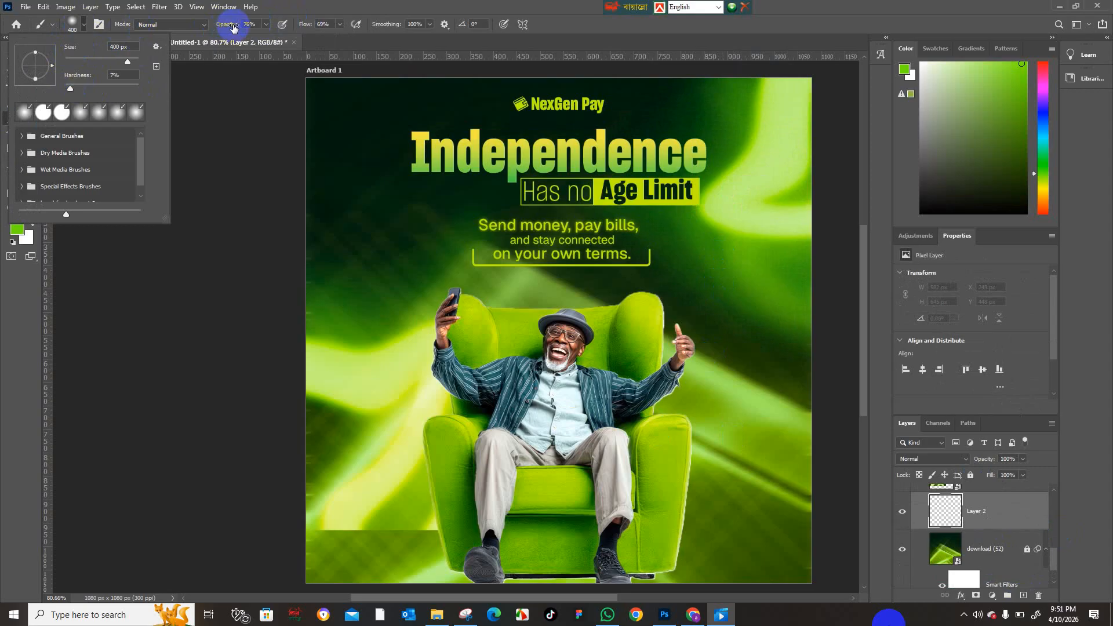
click(82, 28)
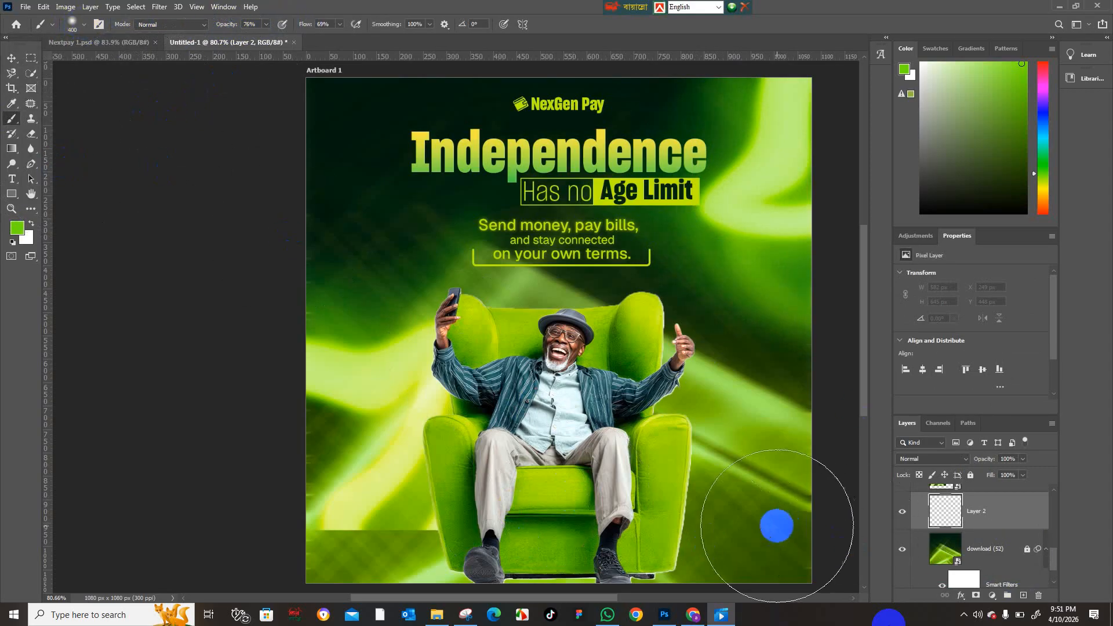
Step: Enlarge the soft green brush to about 800 px and paint a glow on the new layer behind the man's armchair
key(bracketright)
key(bracketright)
key(bracketright)
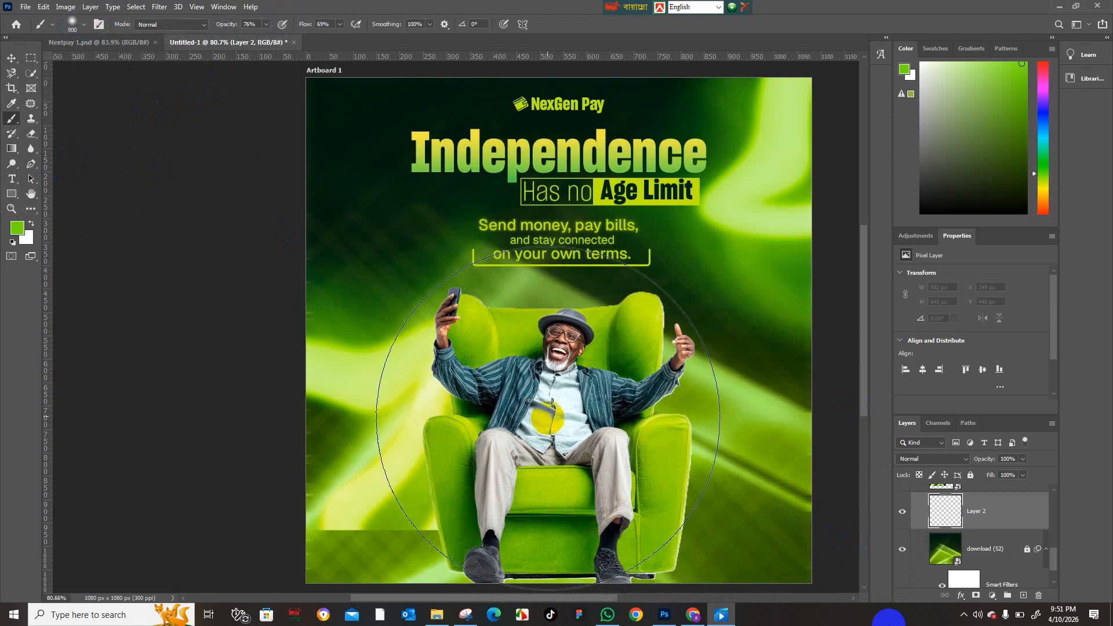
key(bracketright)
key(bracketright)
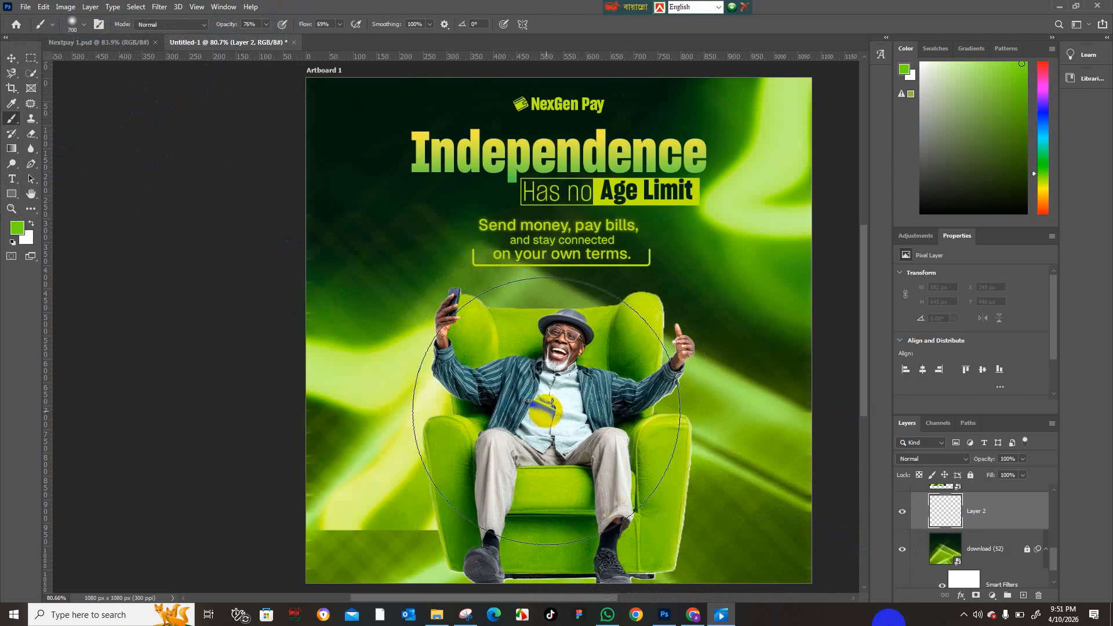
click(560, 418)
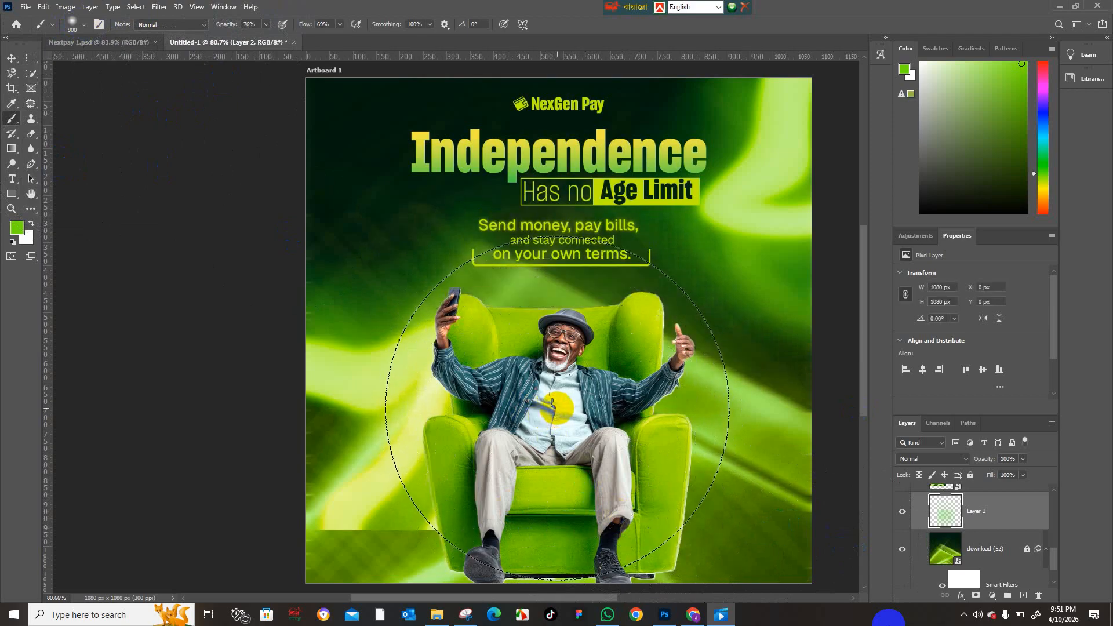
key(bracketleft)
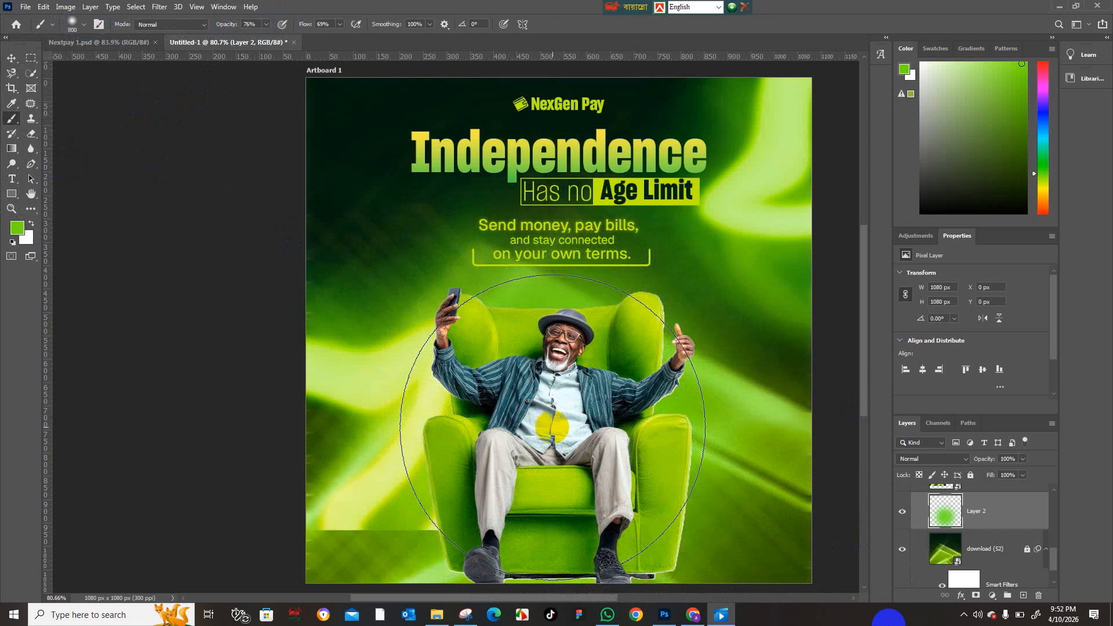
key(ctrl+z)
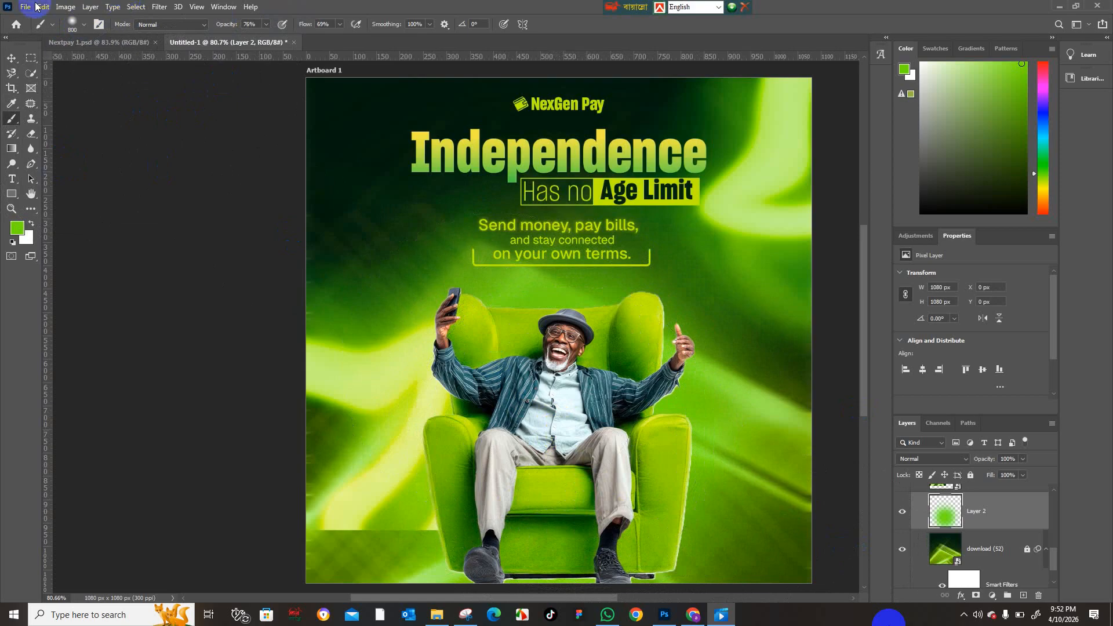
click(11, 58)
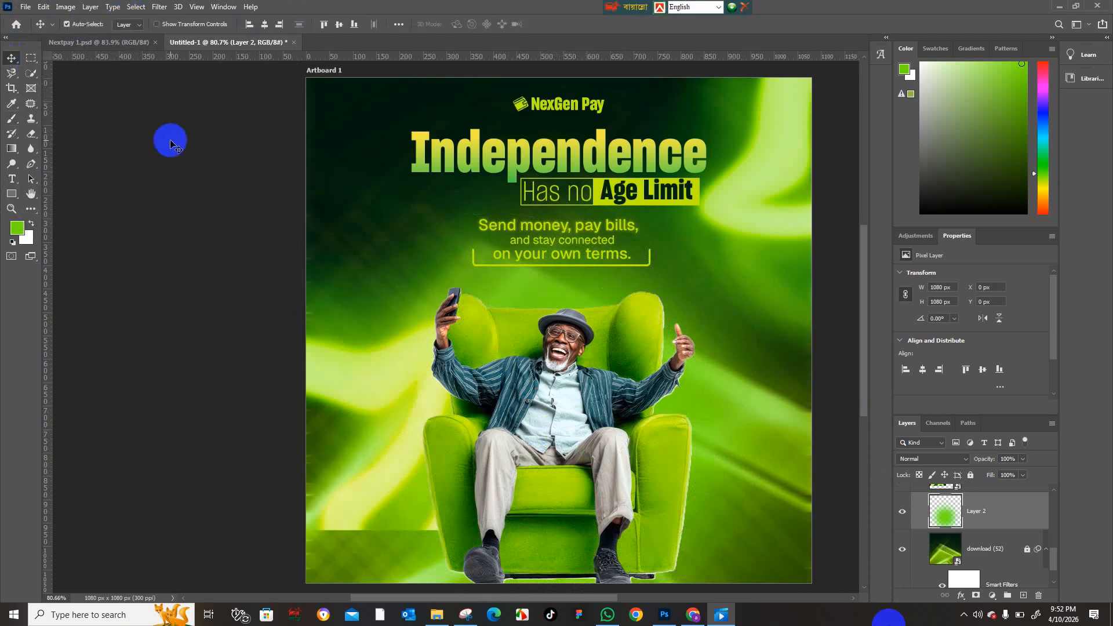
mouse_move(790, 551)
click(564, 598)
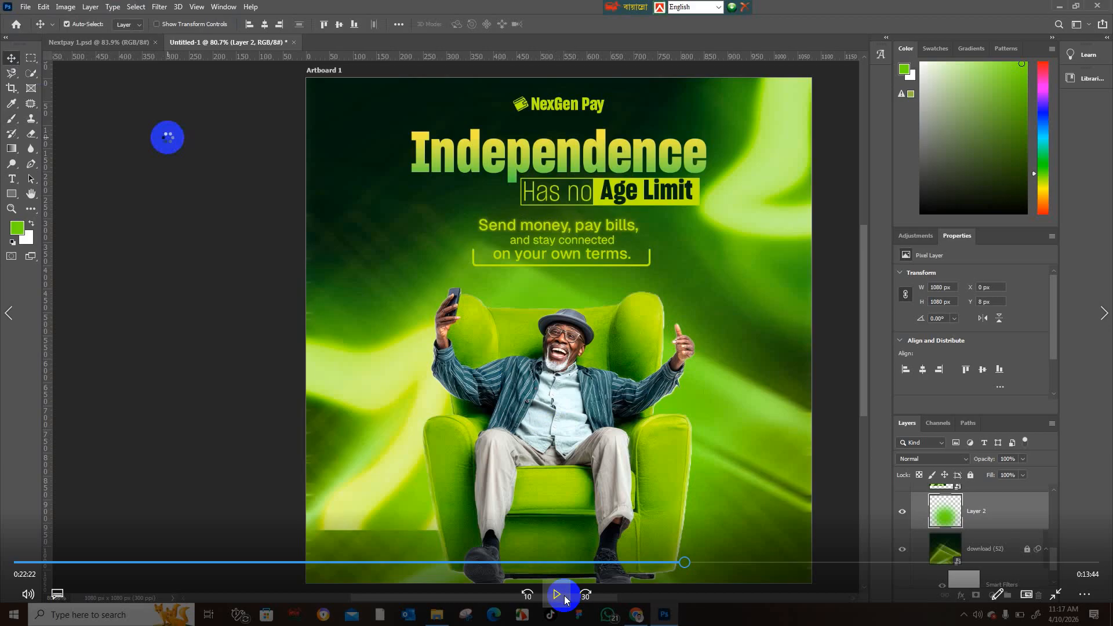
click(1056, 596)
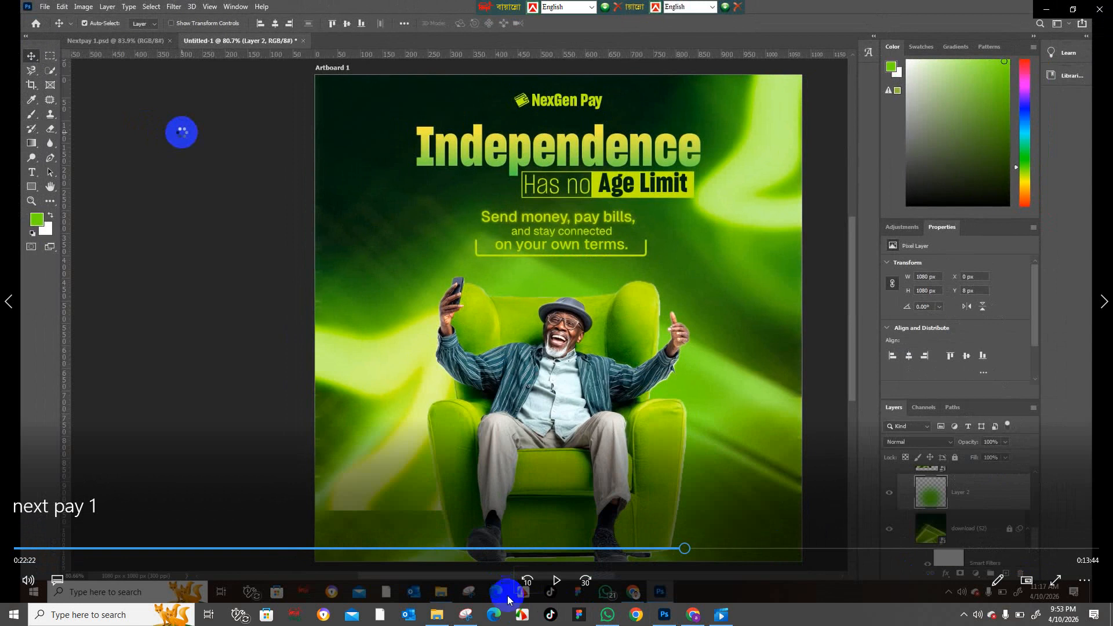
click(557, 579)
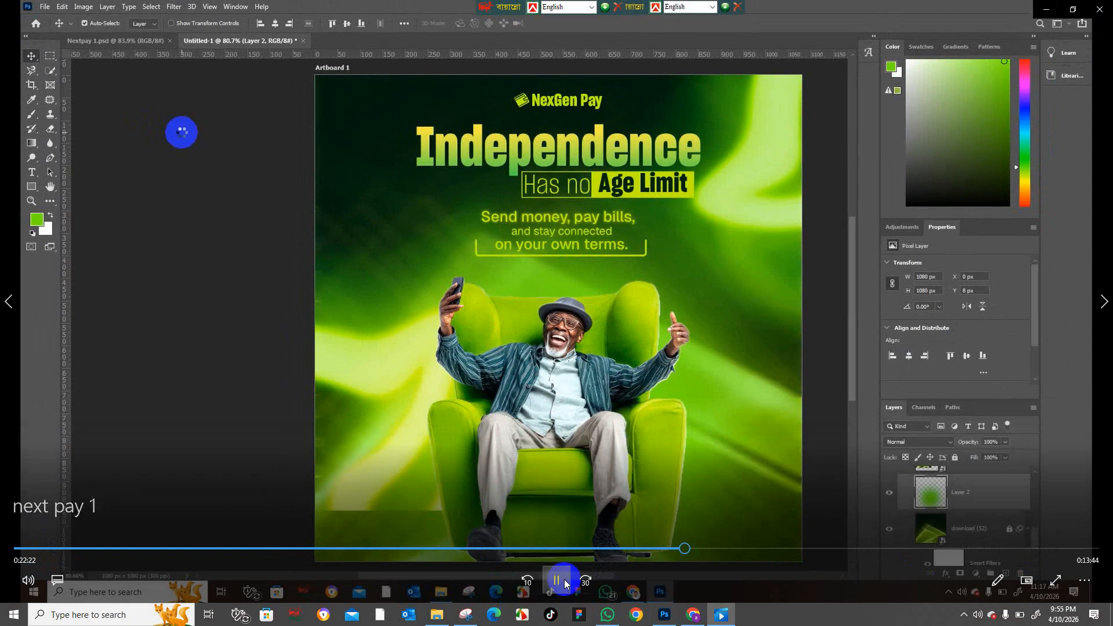
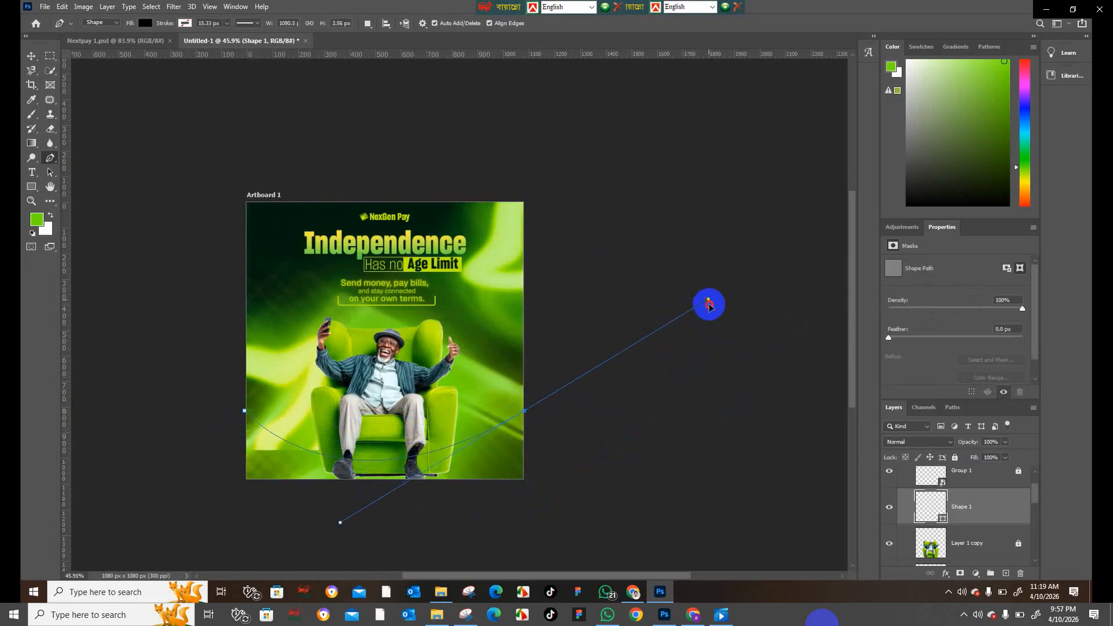
Step: Draw a closed Pen tool shape about 1098 × 312 px over the artboard's bottom, with a downward-sagging curved upper edge
drag(624, 331, 522, 479)
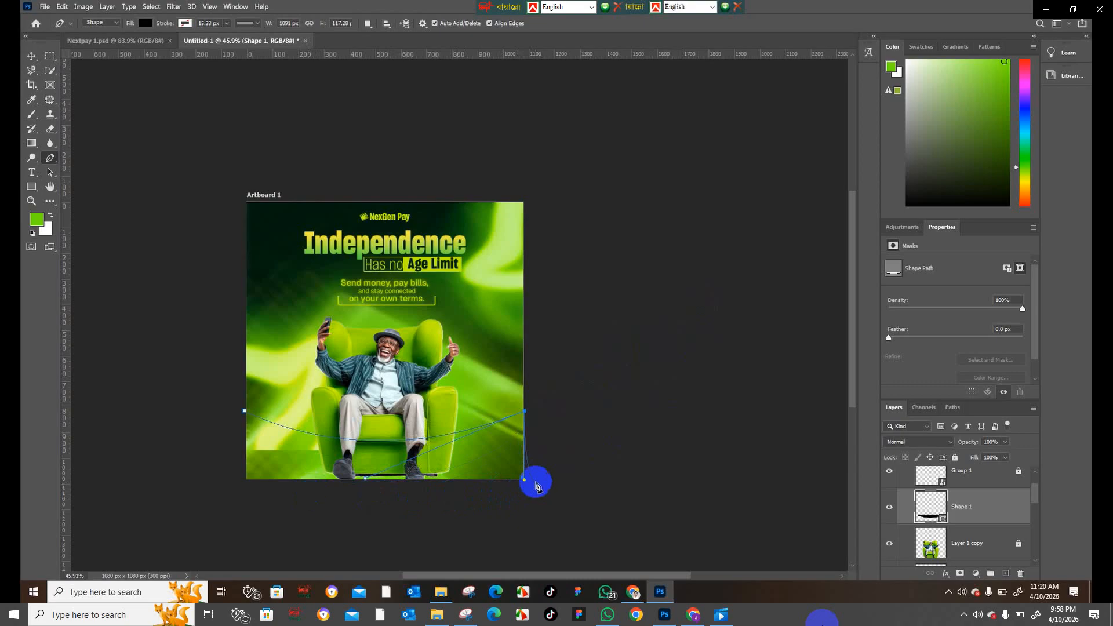
click(524, 491)
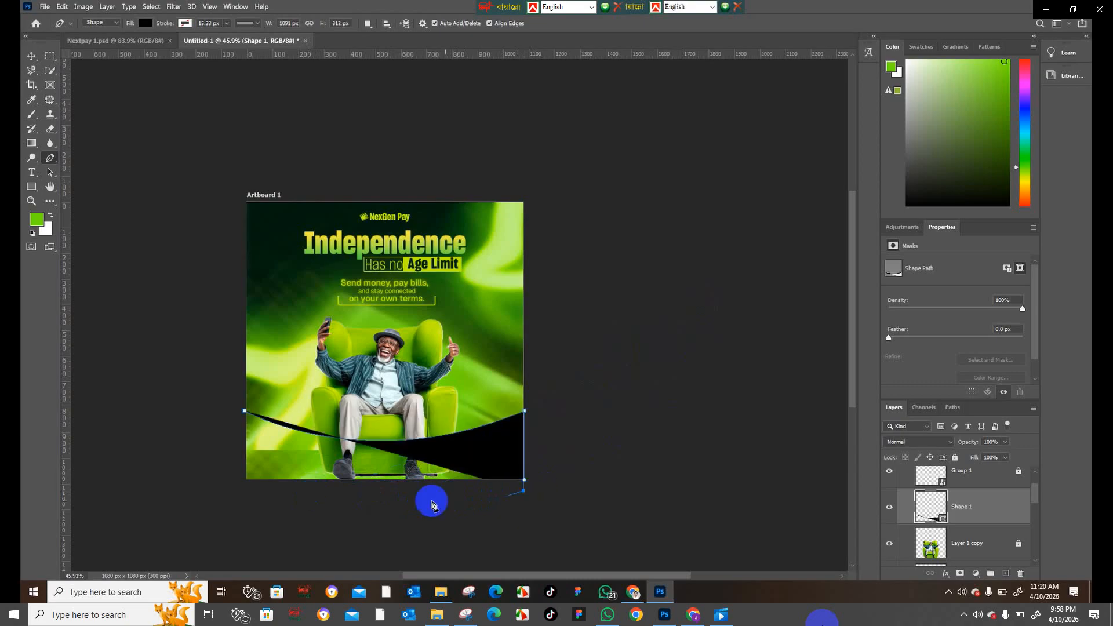
click(243, 491)
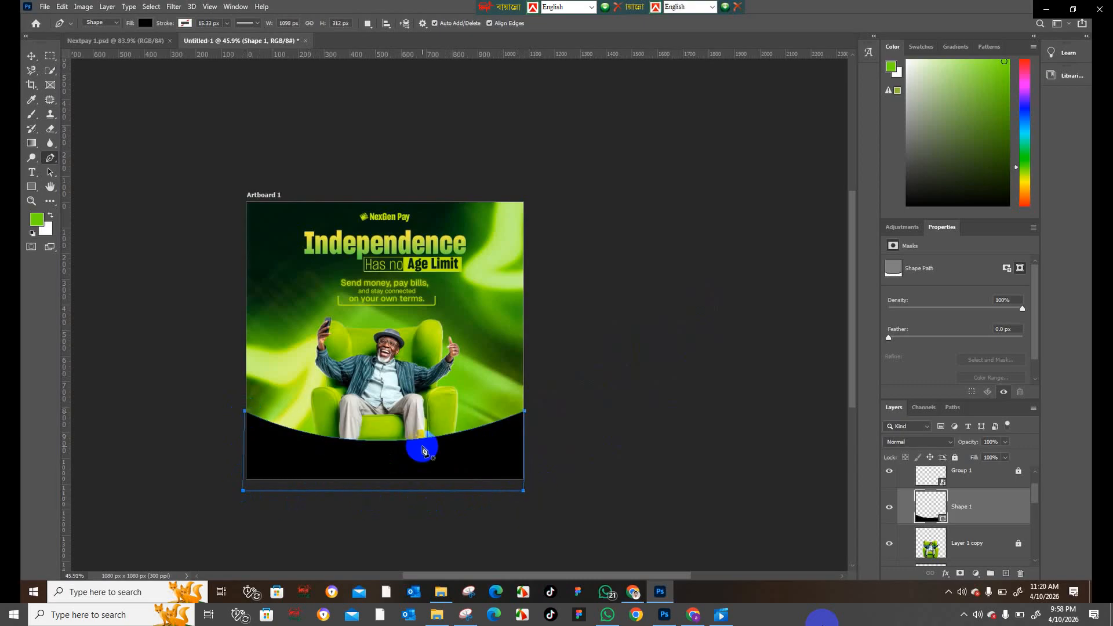
scroll(422, 447, up, 5)
drag(419, 404, 546, 402)
key(v)
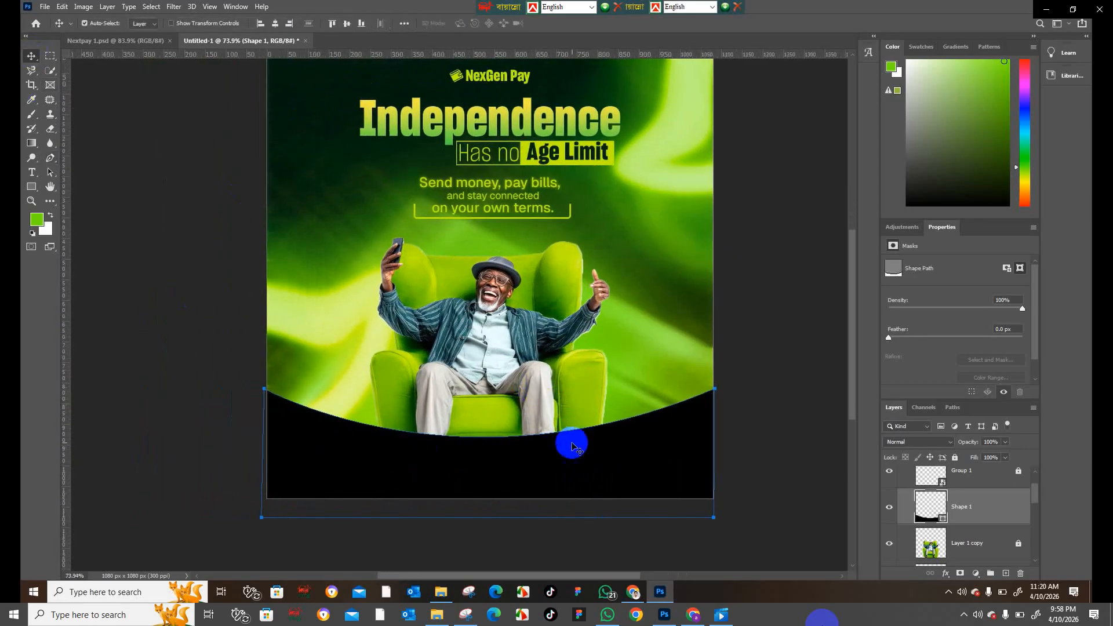
Step: Distort the curved bottom shape by raising both of its upper corners, and apply the transform
drag(661, 429, 694, 432)
key(ctrl+t)
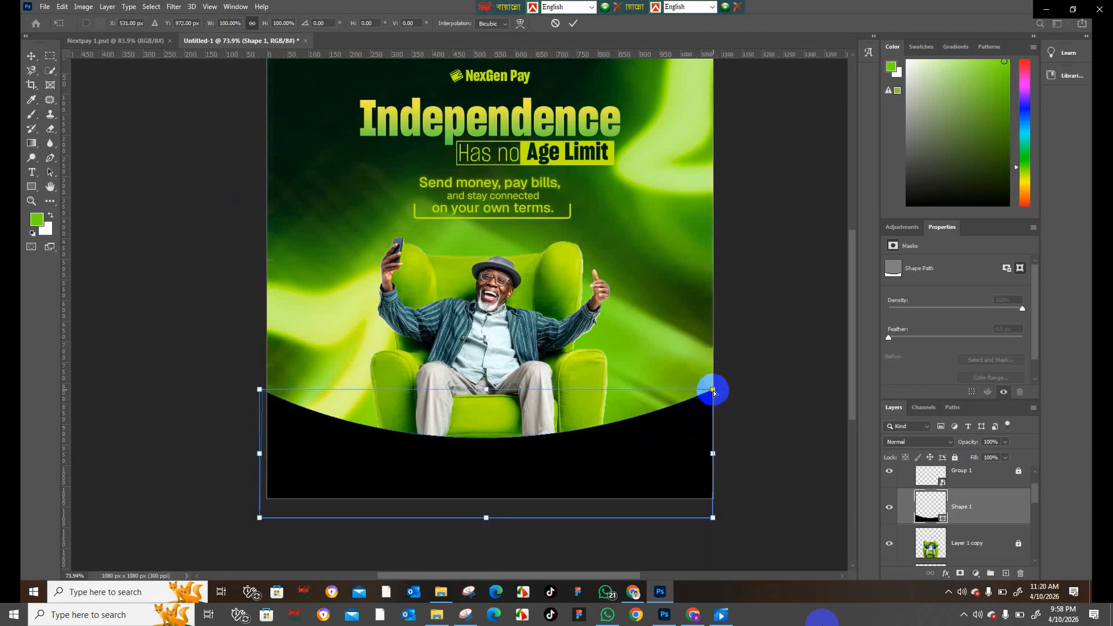
drag(714, 393, 713, 372)
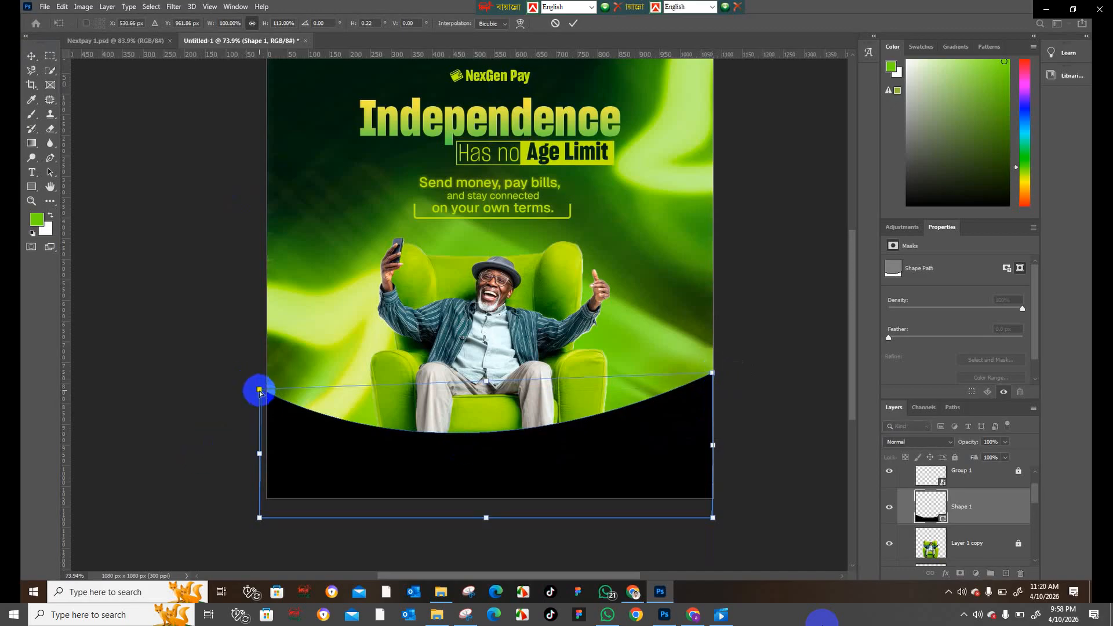
mouse_move(259, 393)
mouse_down()
mouse_move(257, 365)
mouse_move(263, 378)
mouse_up()
drag(712, 372, 715, 361)
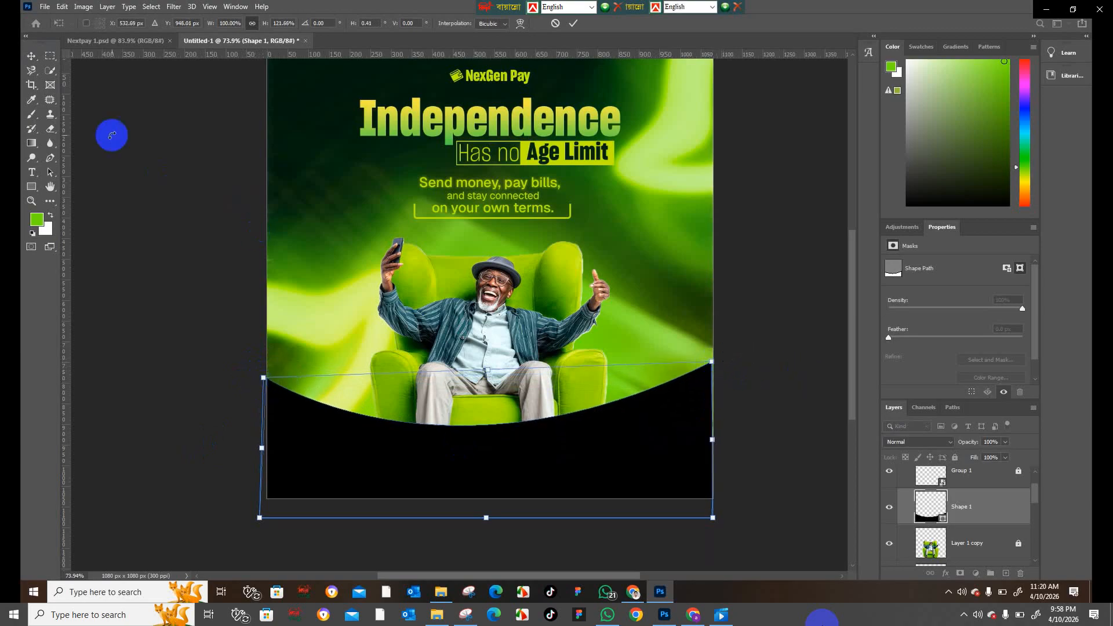
click(32, 55)
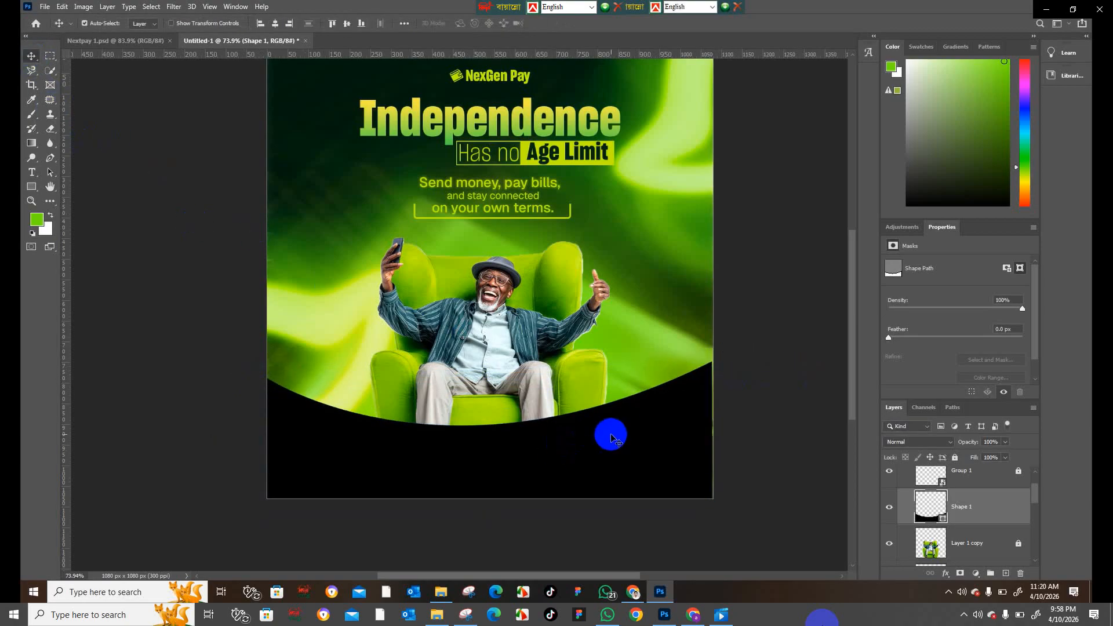
Step: Scale the curved bottom shape to 102.22% so that it extends past the artboard's right edge
key(ctrl)
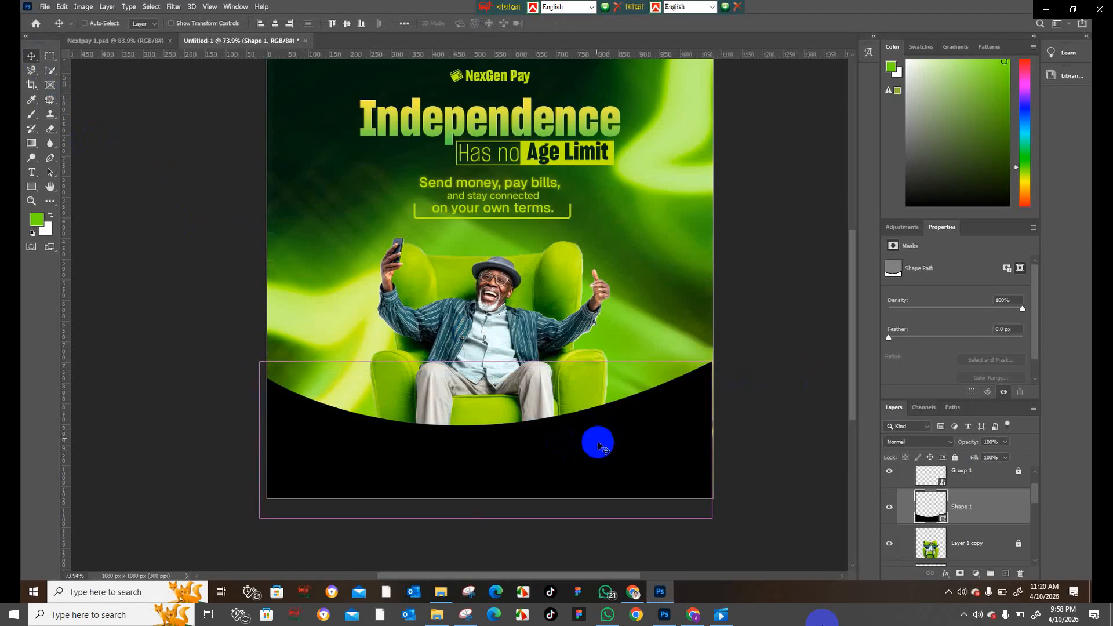
key(ctrl+t)
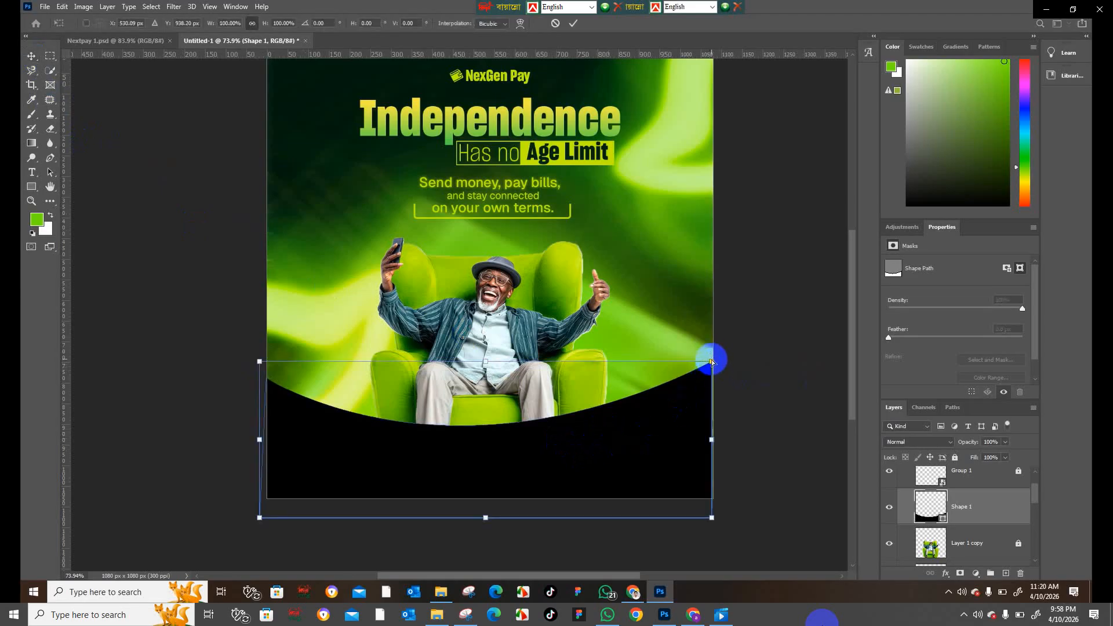
drag(715, 442, 726, 441)
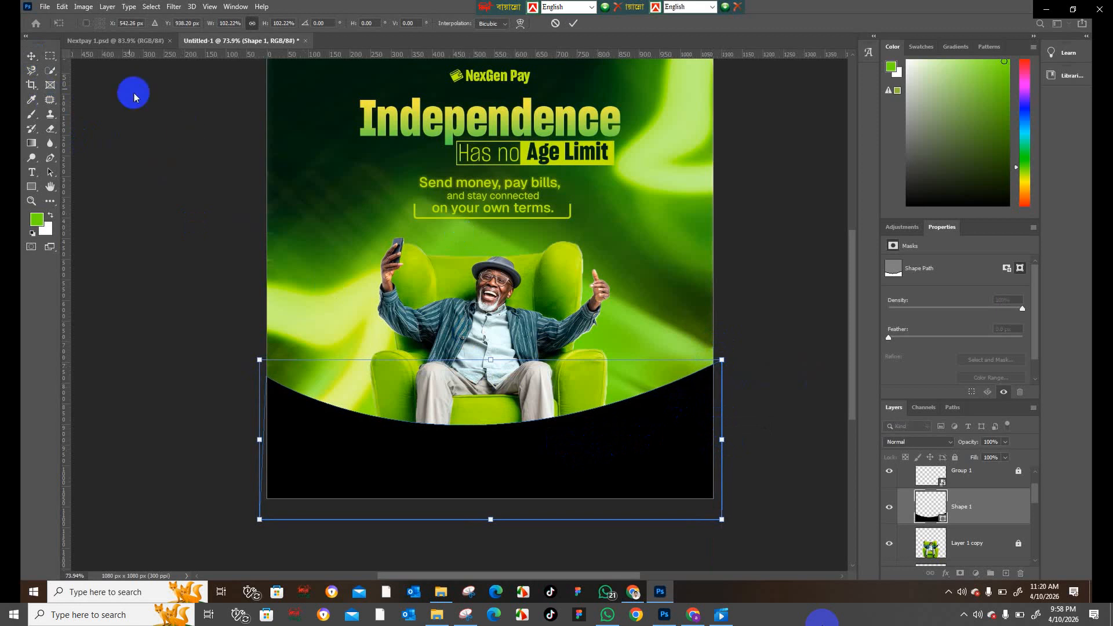
click(31, 56)
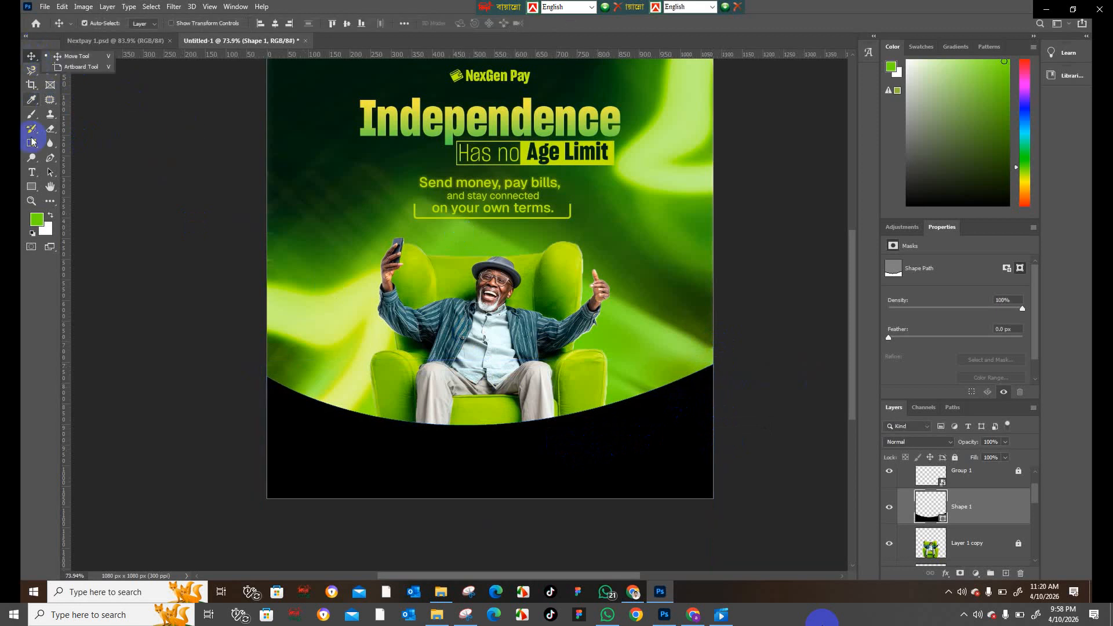
click(539, 440)
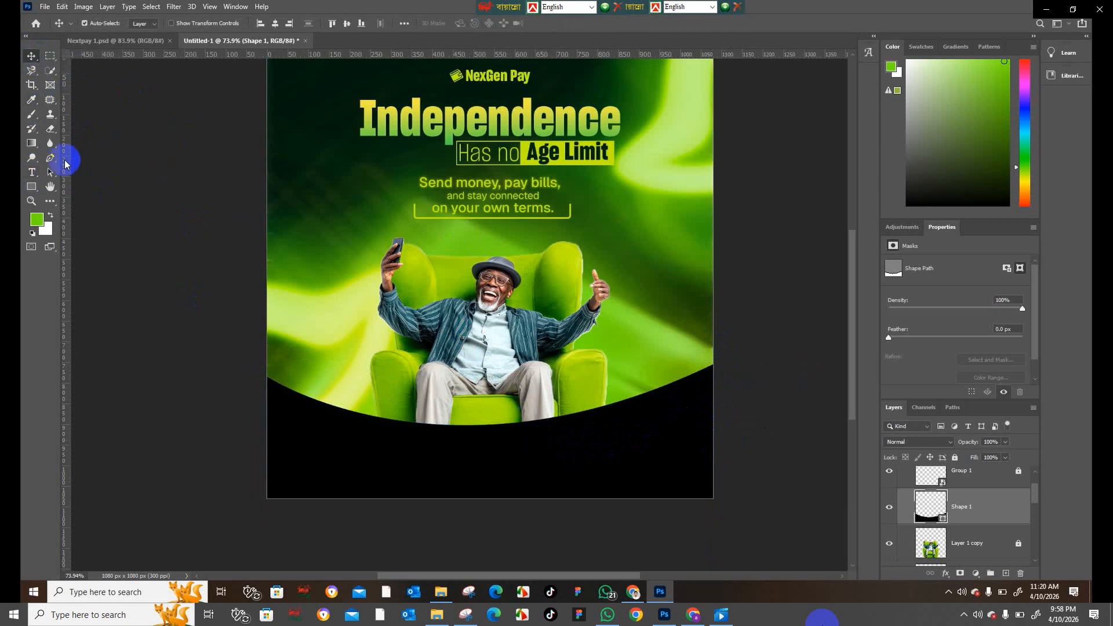
Step: Fill the curved bottom shape with the yellow-green from the recently used colors
click(50, 158)
click(99, 156)
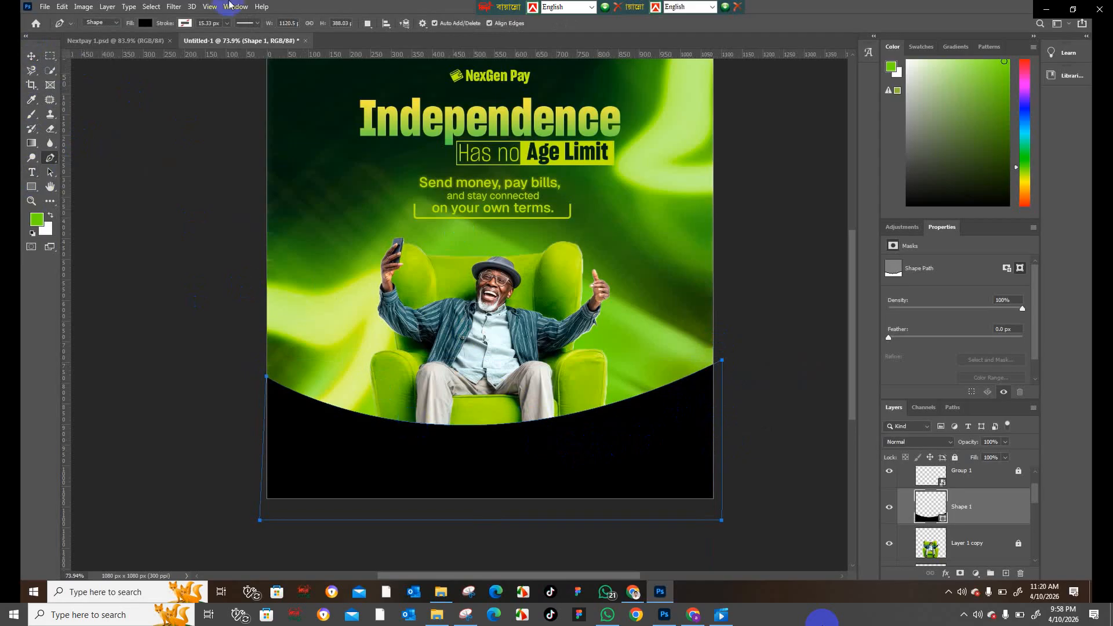
click(145, 23)
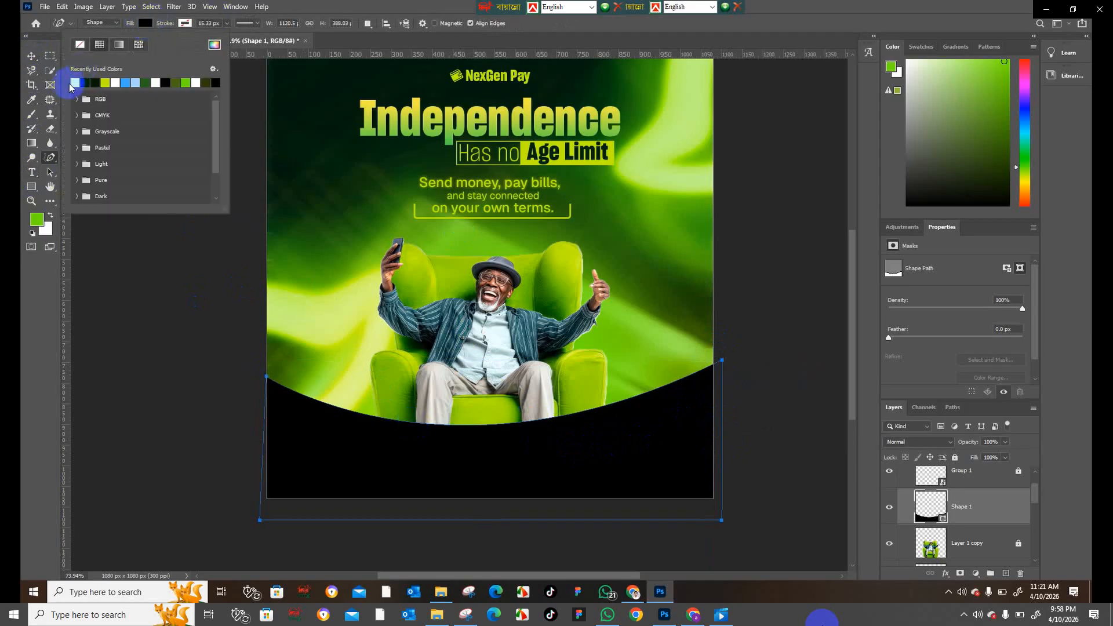
click(77, 81)
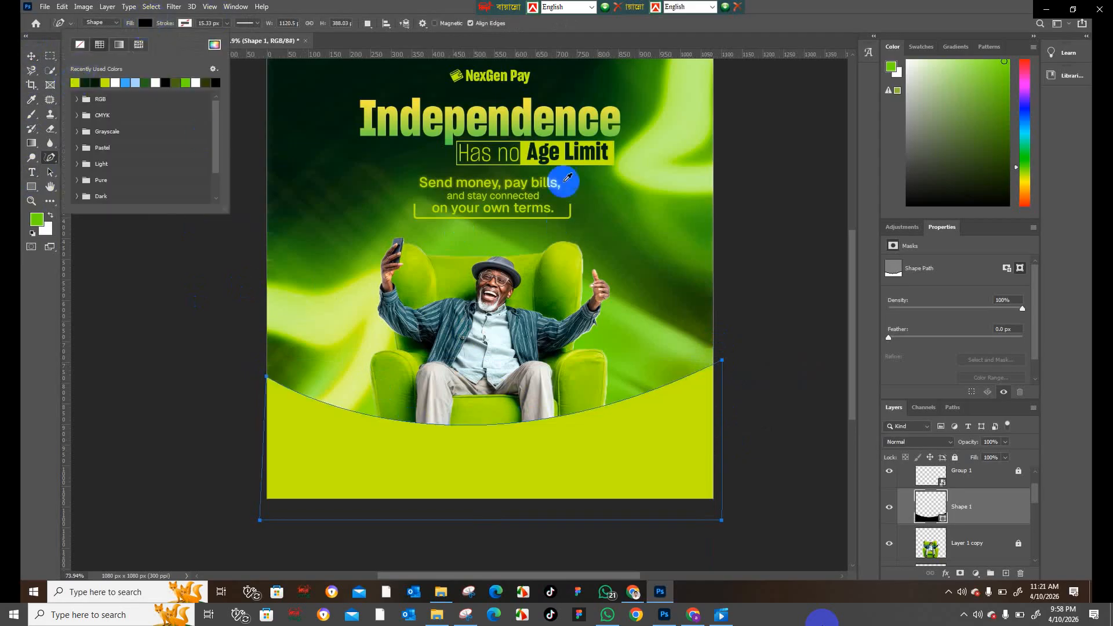
click(30, 55)
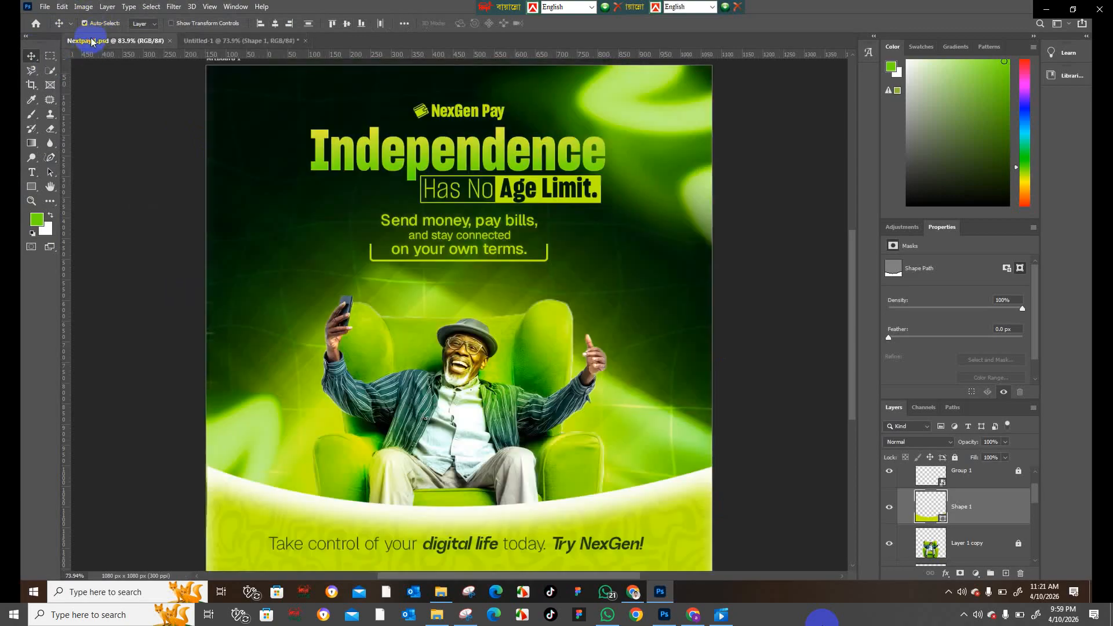
Step: Check the curved bottom band in the Nextpay 1.psd reference and open the blending options for Shape 1 in the new poster
click(93, 41)
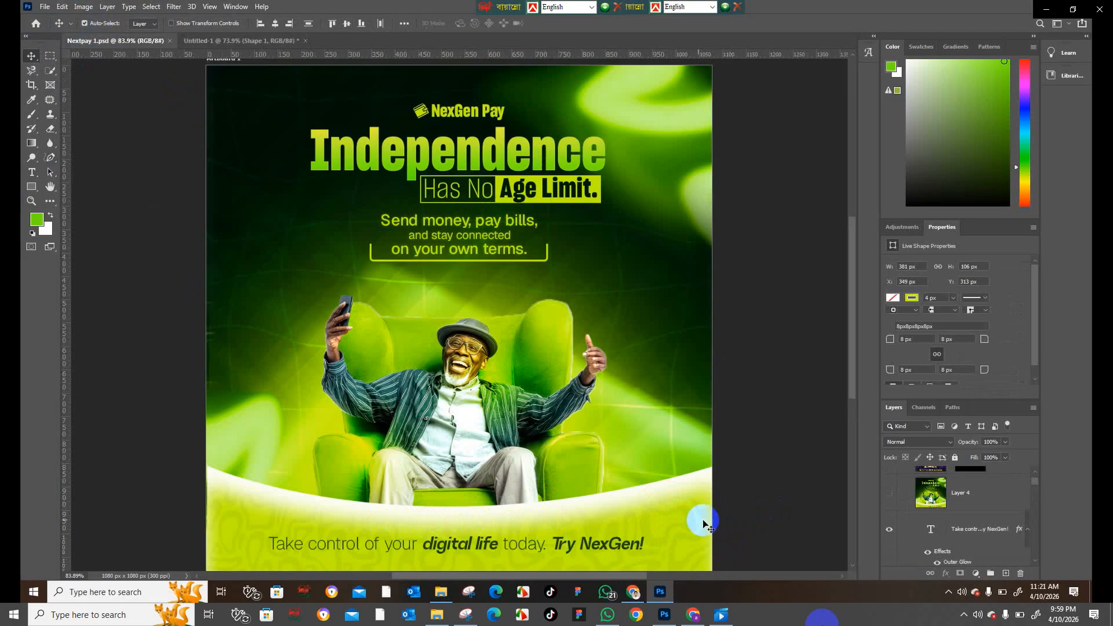
click(730, 521)
click(226, 42)
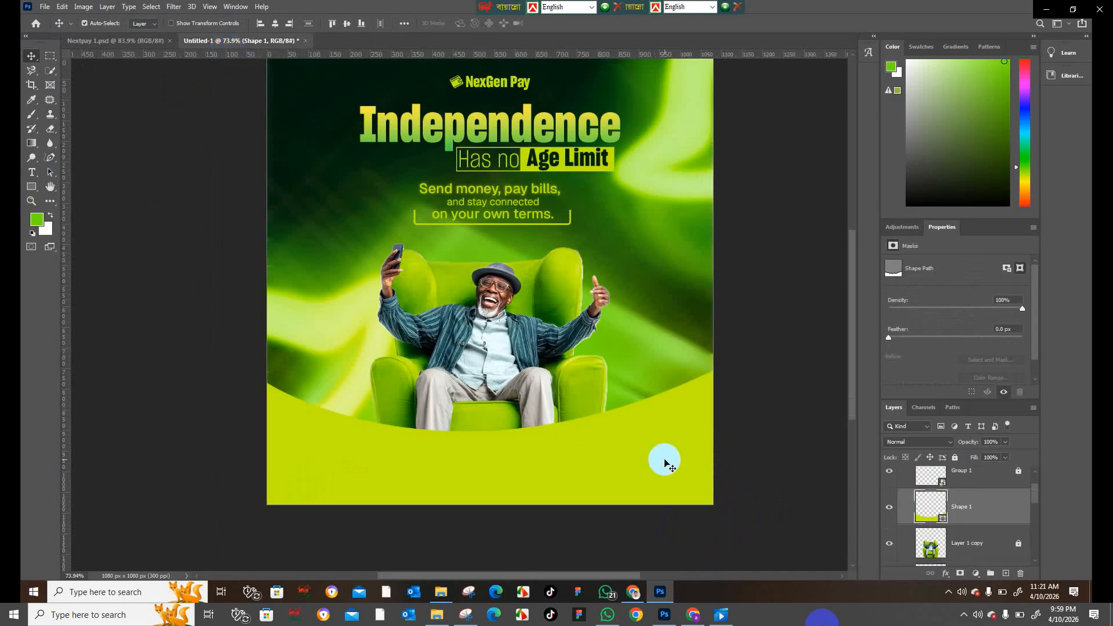
click(945, 574)
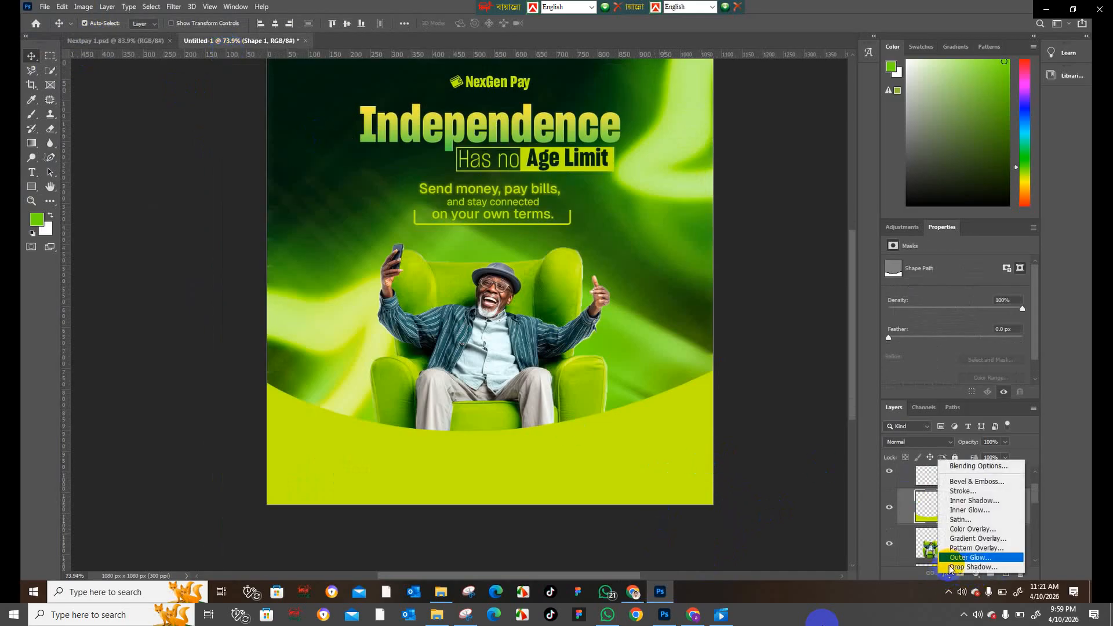
click(975, 467)
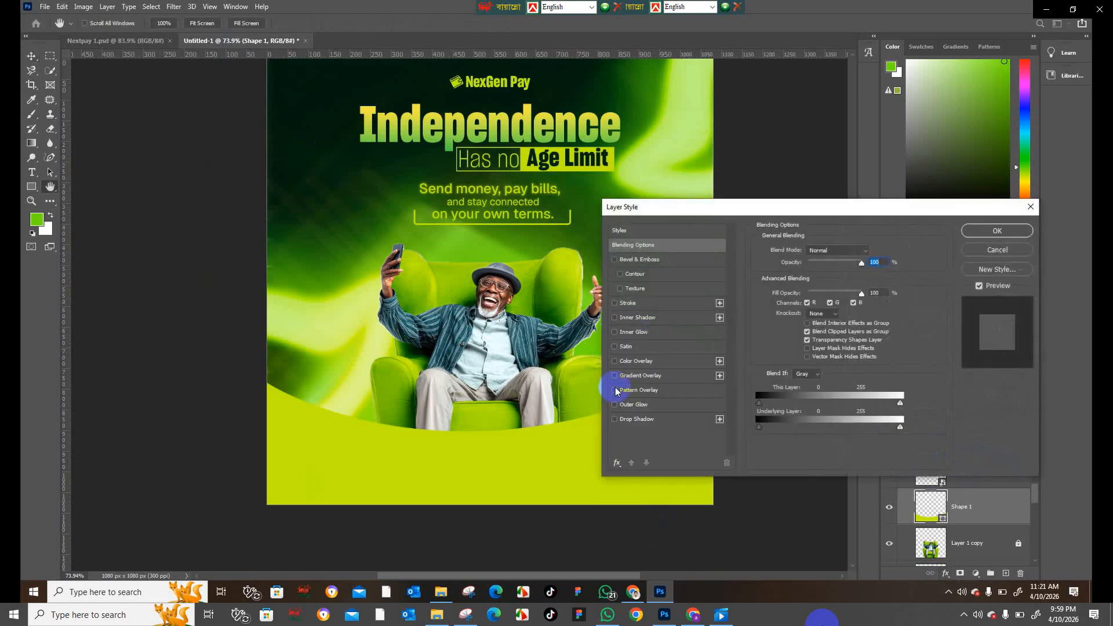
Step: Preview the Inner Glow effect on the curved bottom shape and switch it off again
click(616, 333)
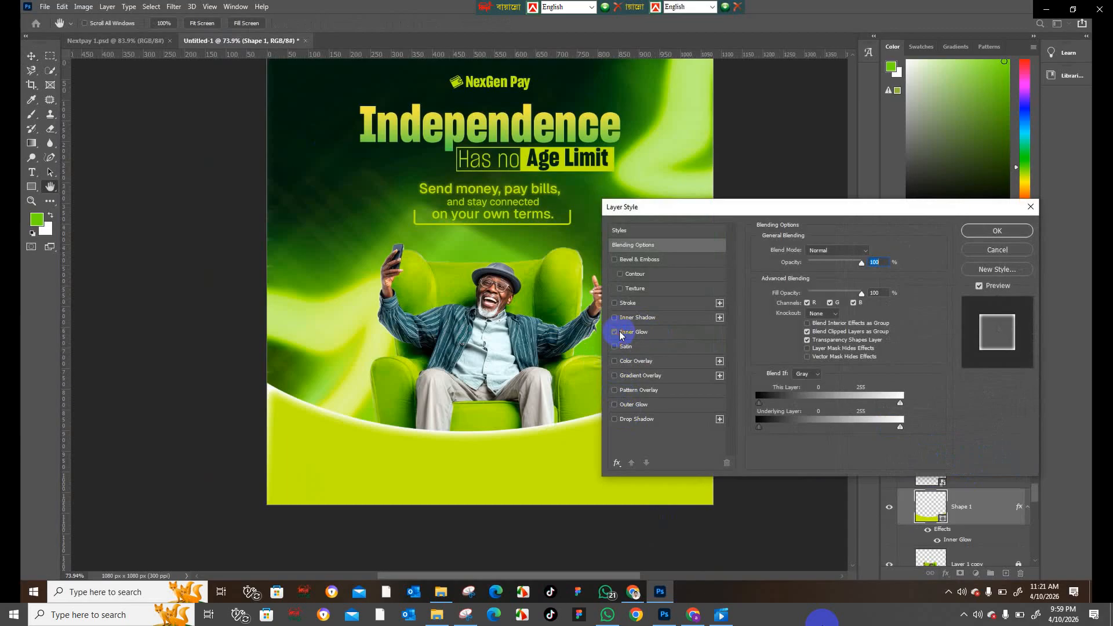
click(620, 335)
click(621, 335)
click(621, 335)
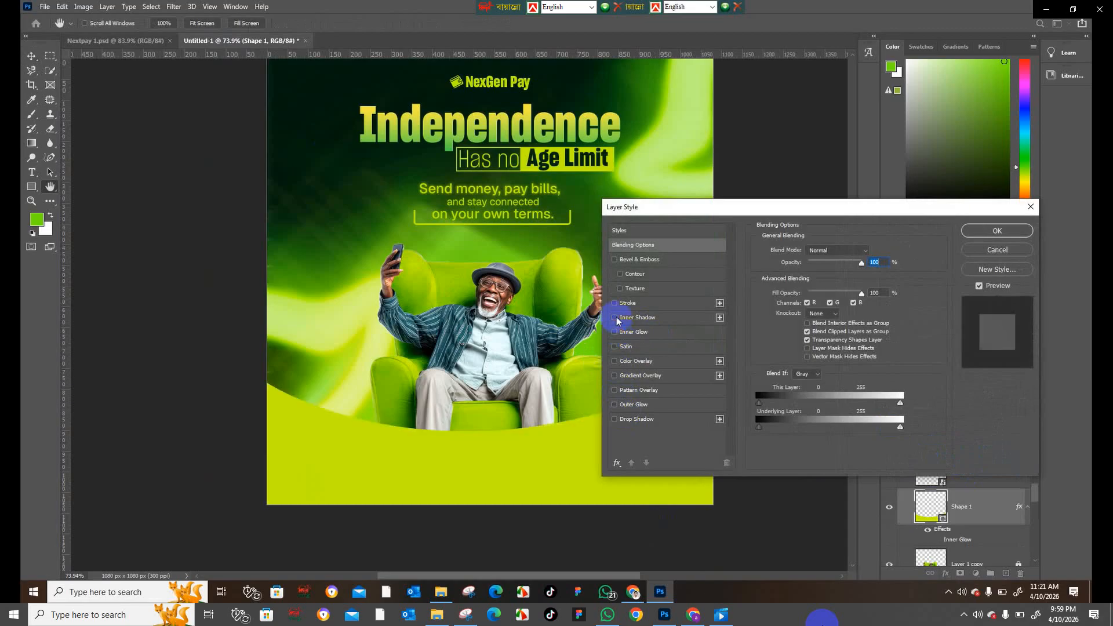
Step: Add a white Inner Shadow to the curved bottom shape with distance 61 px, choke 20% and size 62 px
click(616, 317)
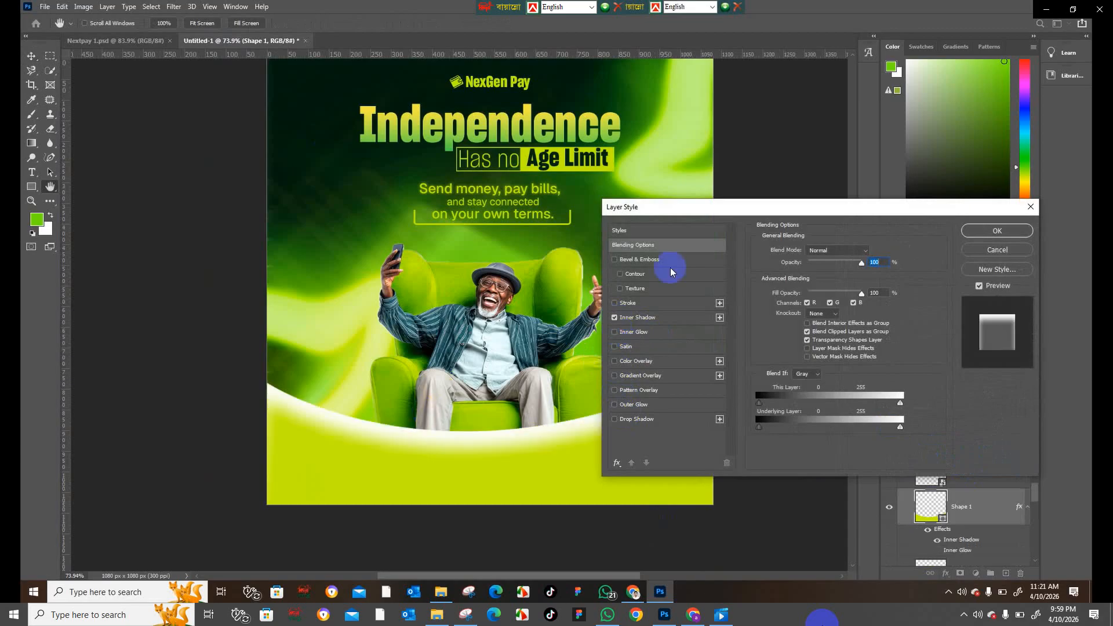
click(633, 317)
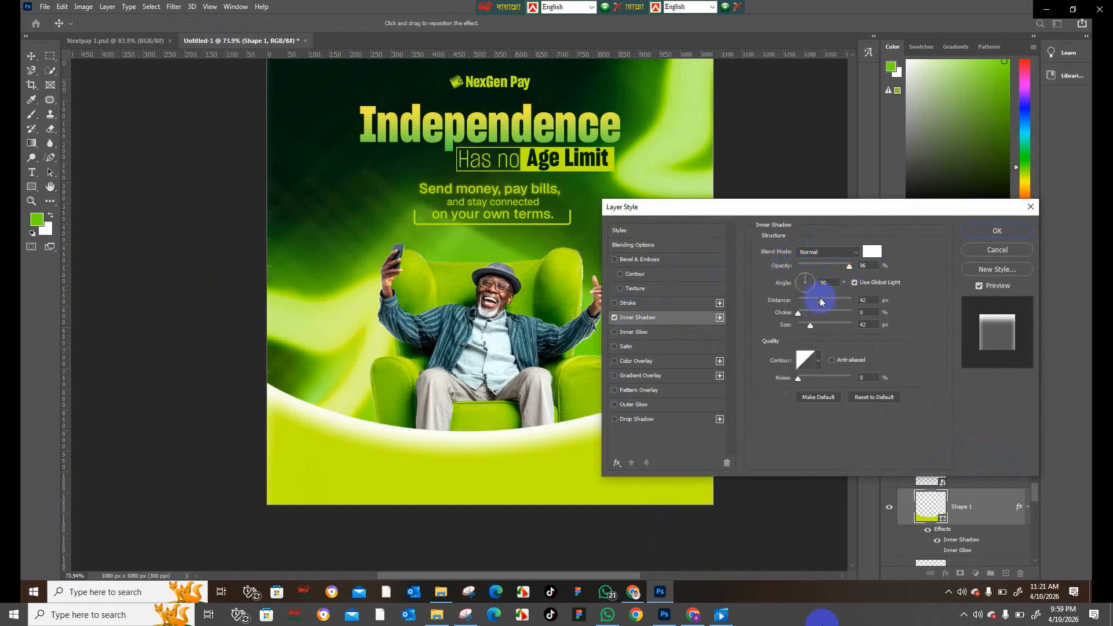
drag(826, 301, 824, 319)
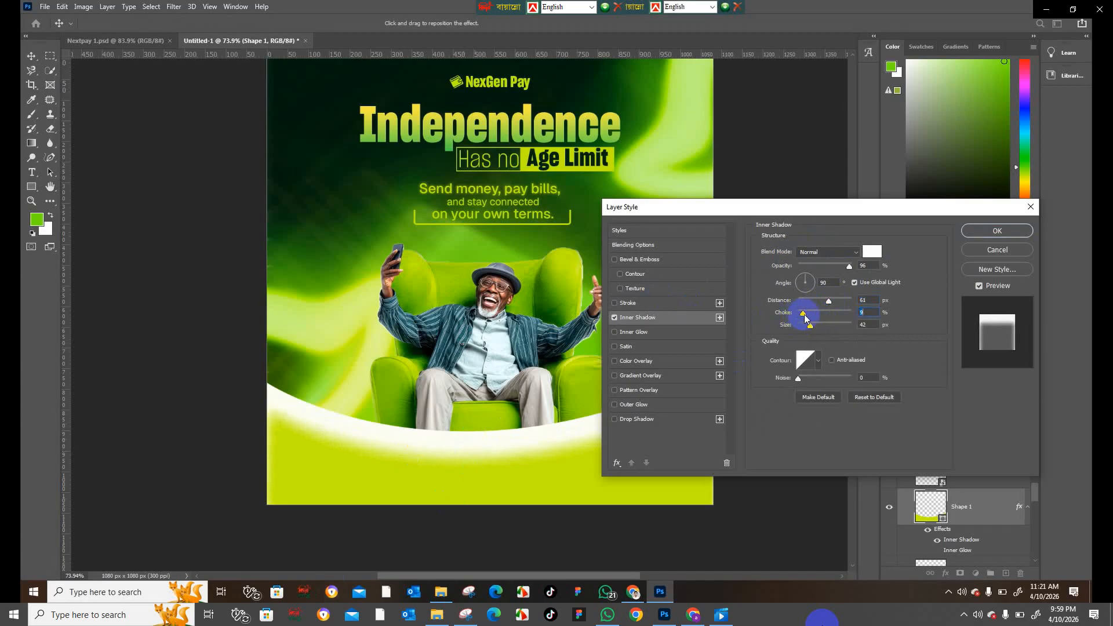
mouse_move(820, 318)
mouse_down()
mouse_move(855, 313)
mouse_move(806, 317)
mouse_move(833, 325)
mouse_move(816, 335)
mouse_up()
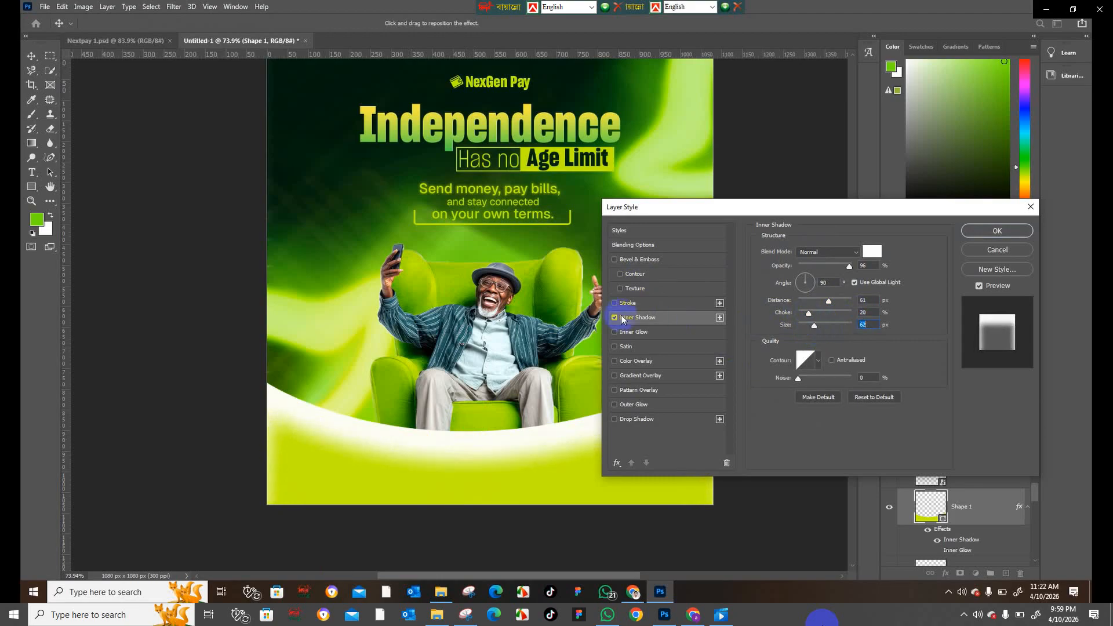
mouse_move(484, 533)
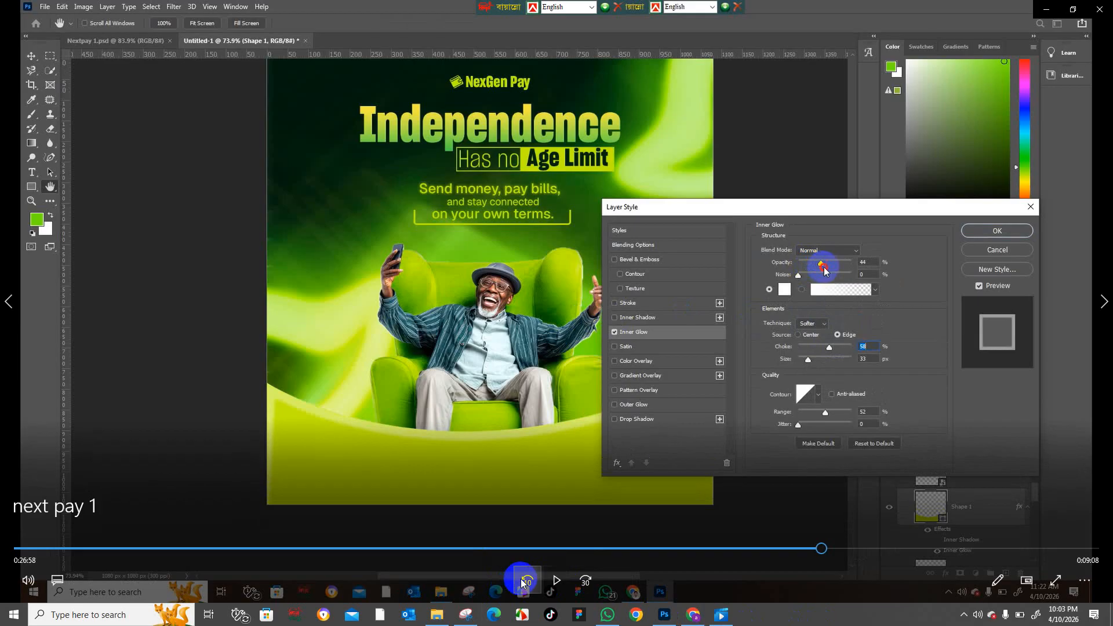
click(556, 580)
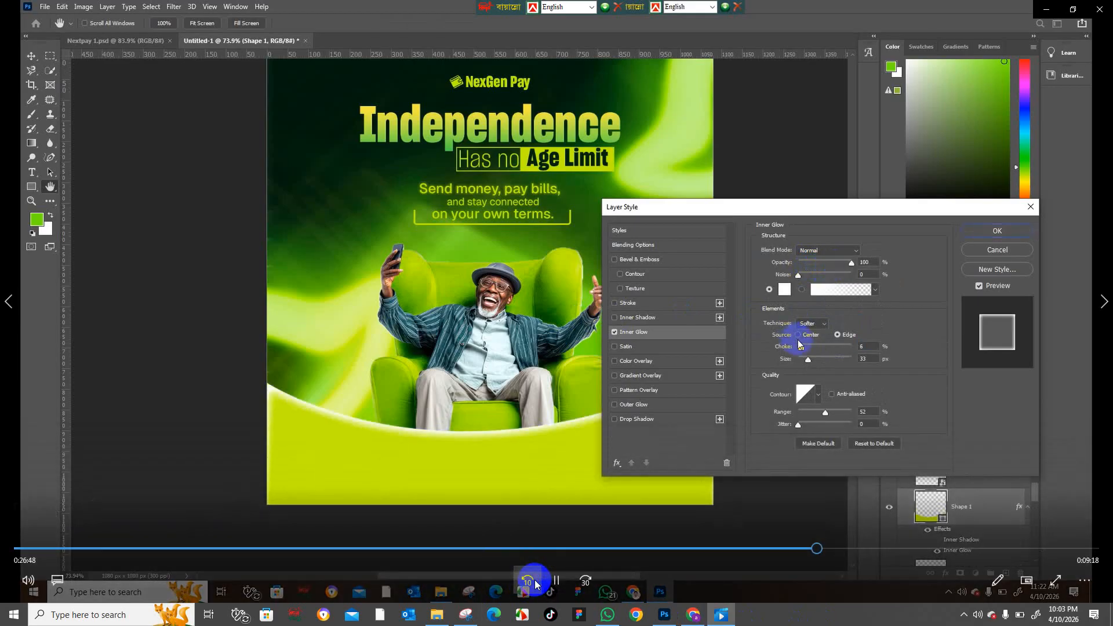
click(527, 580)
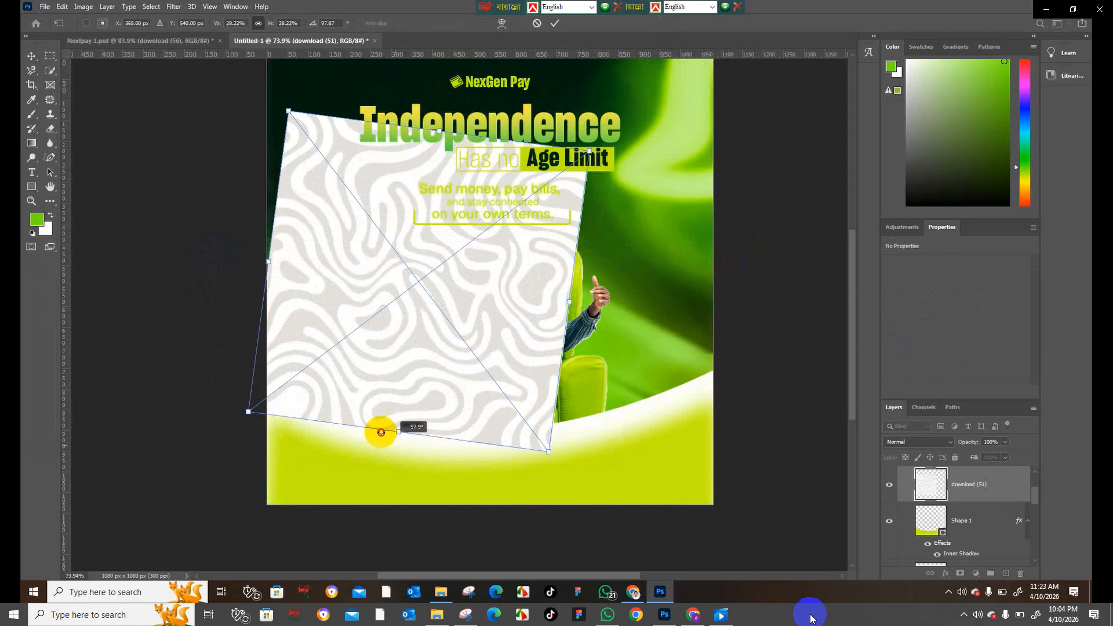
Step: Rotate the wavy pattern image to 90°, scale it to about 43%, and position it over the poster's bottom band
drag(394, 433, 412, 443)
drag(571, 283, 596, 506)
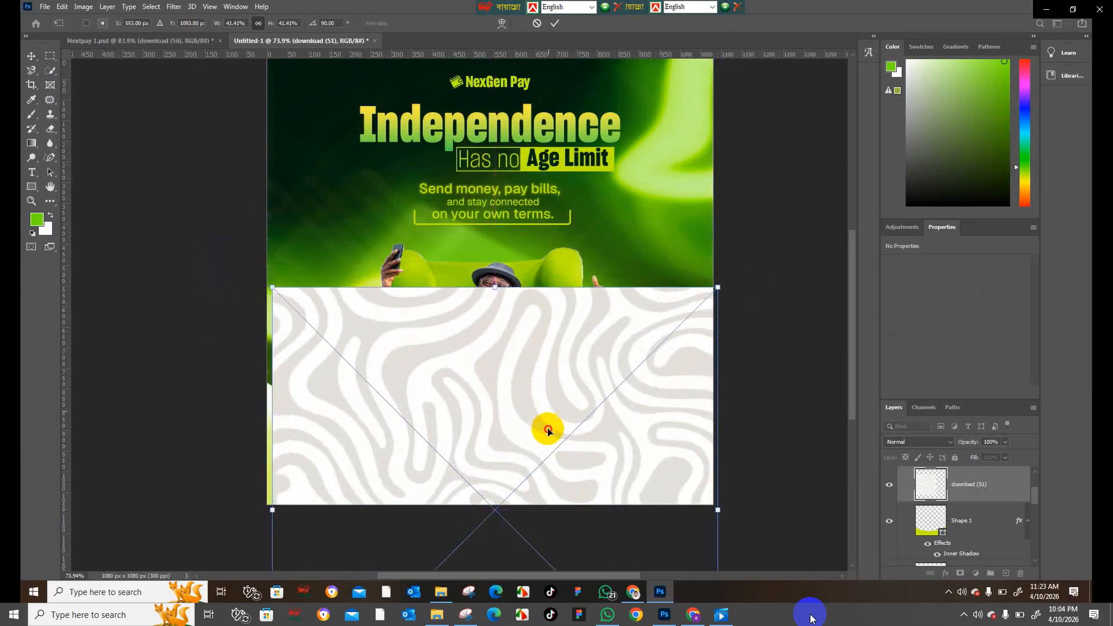
drag(547, 428, 606, 478)
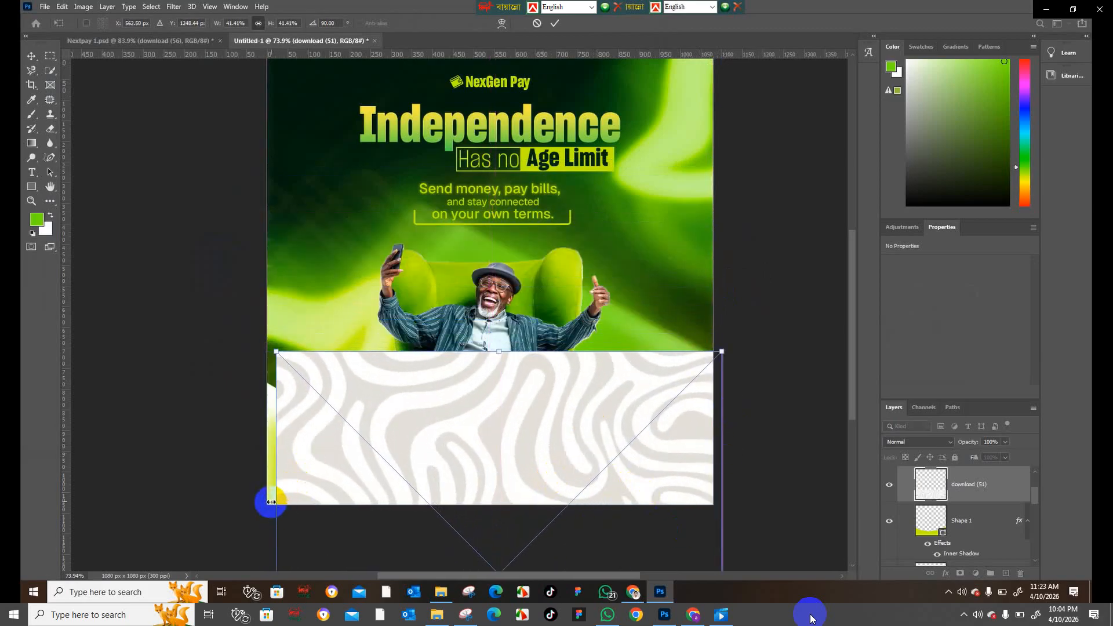
drag(270, 502, 251, 500)
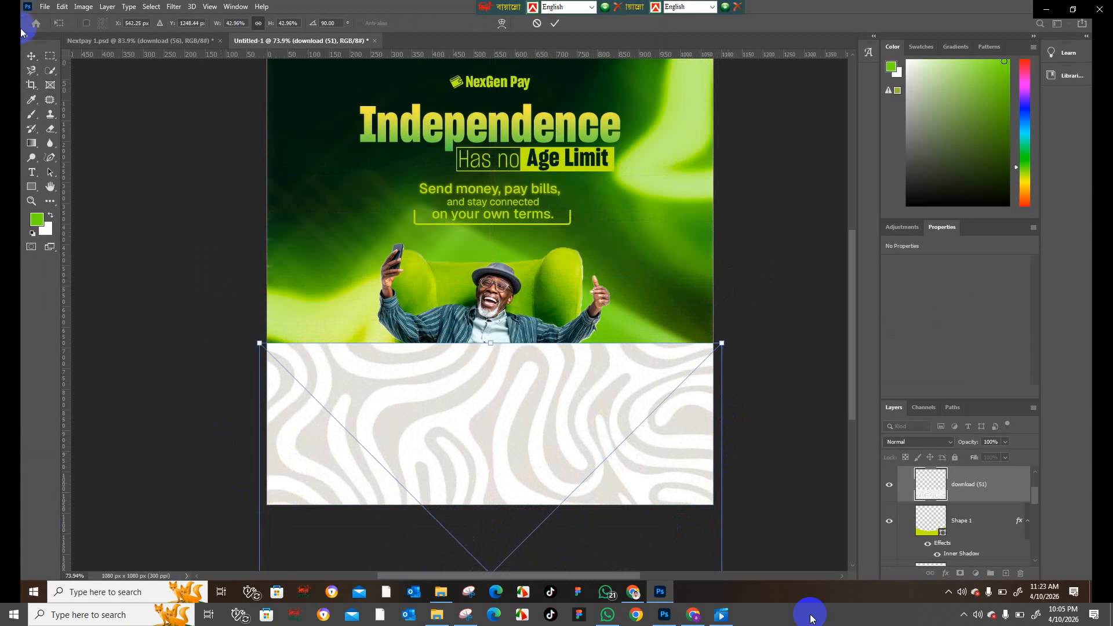
click(31, 57)
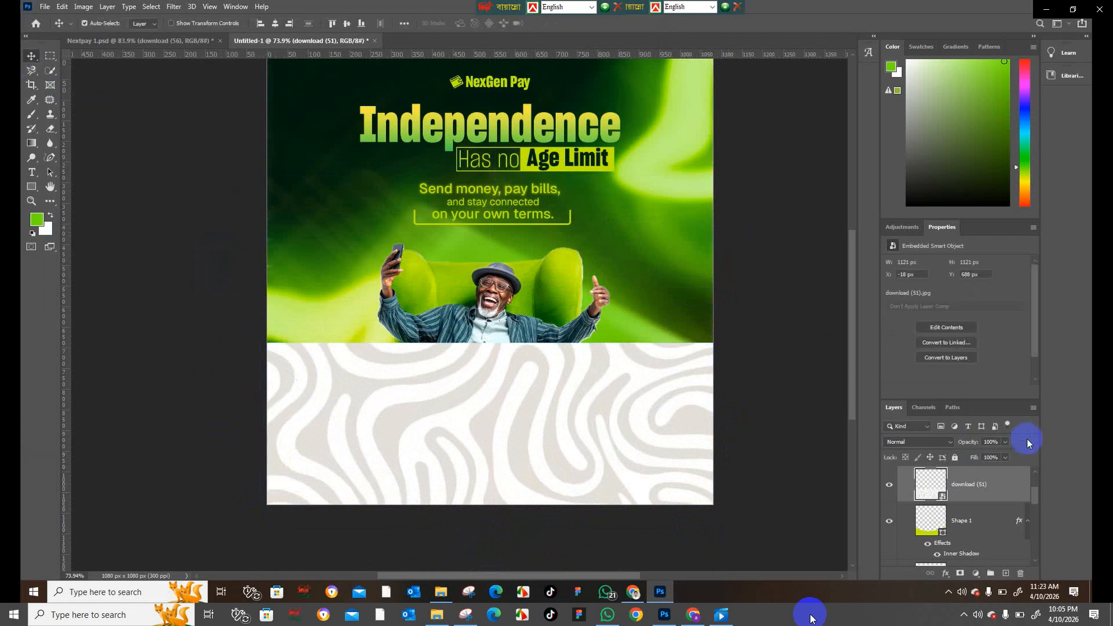
Step: Clip the wavy pattern layer to the curved Shape 1 band, using the Normal blend mode
right_click(962, 485)
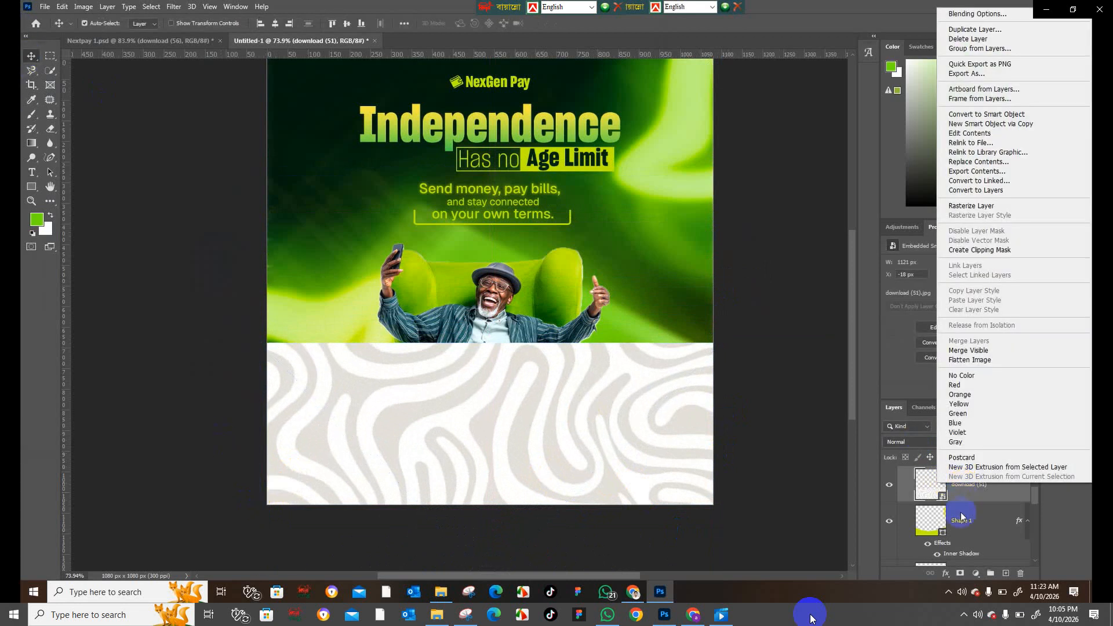
click(960, 505)
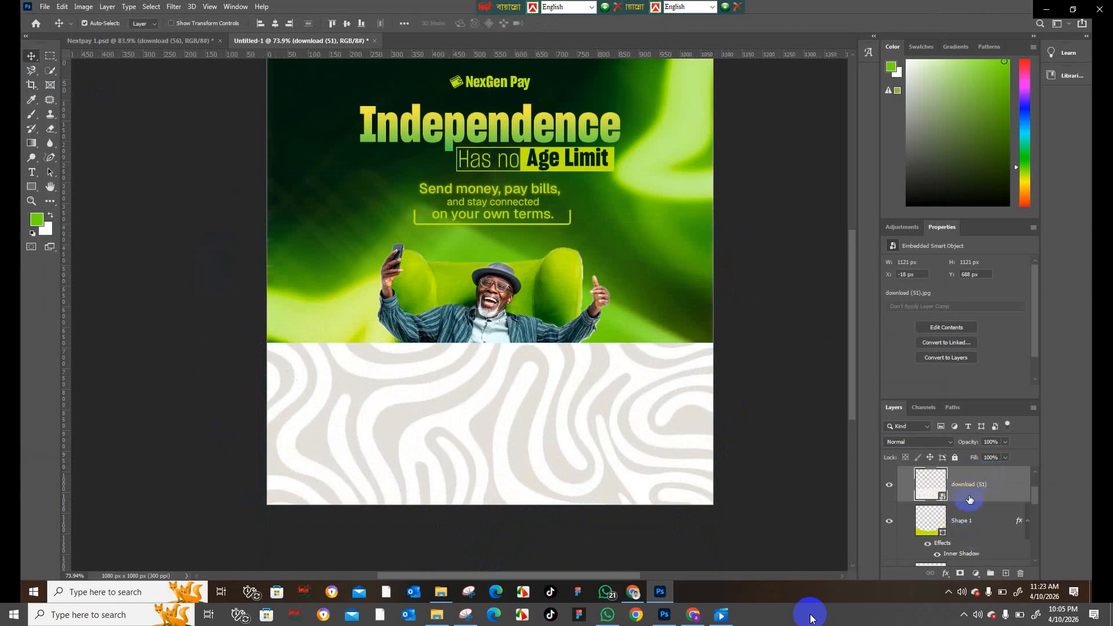
right_click(969, 494)
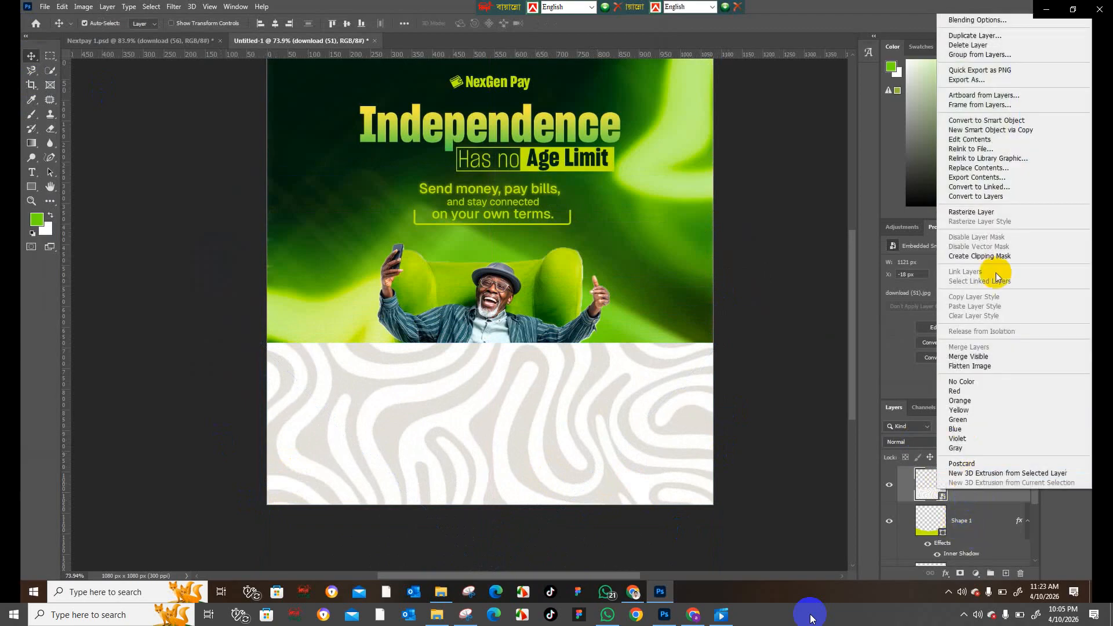
click(998, 252)
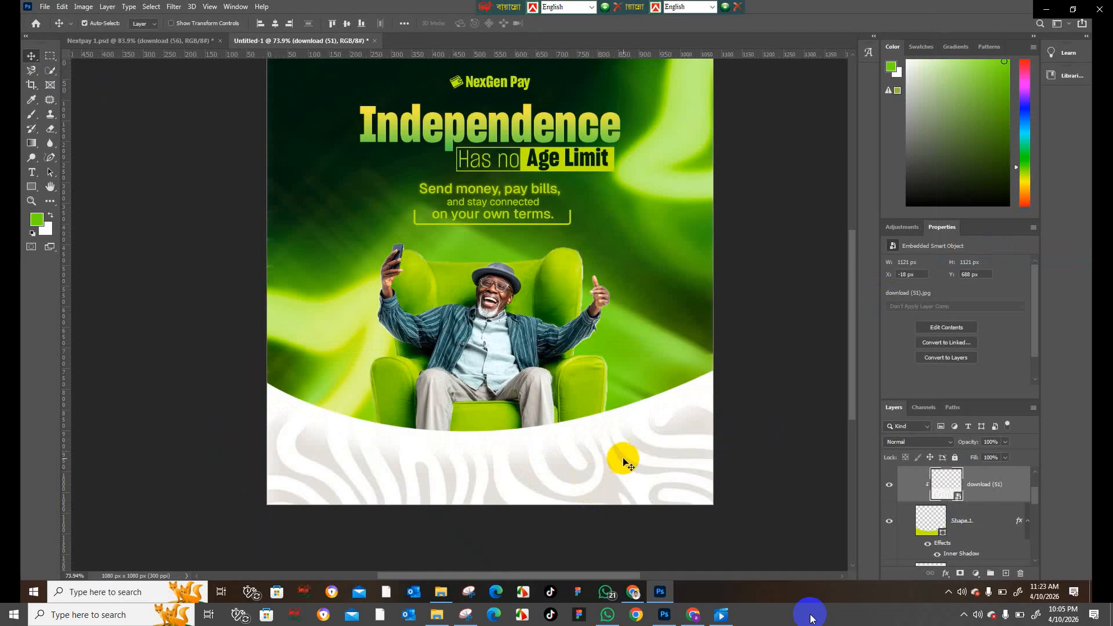
click(923, 443)
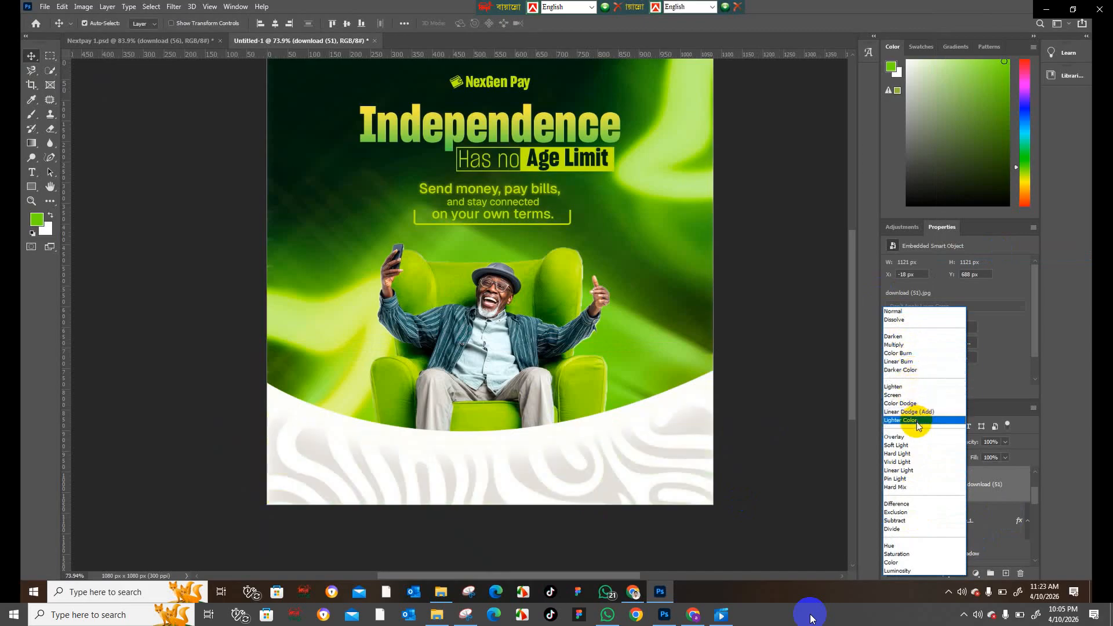
click(892, 311)
mouse_move(779, 600)
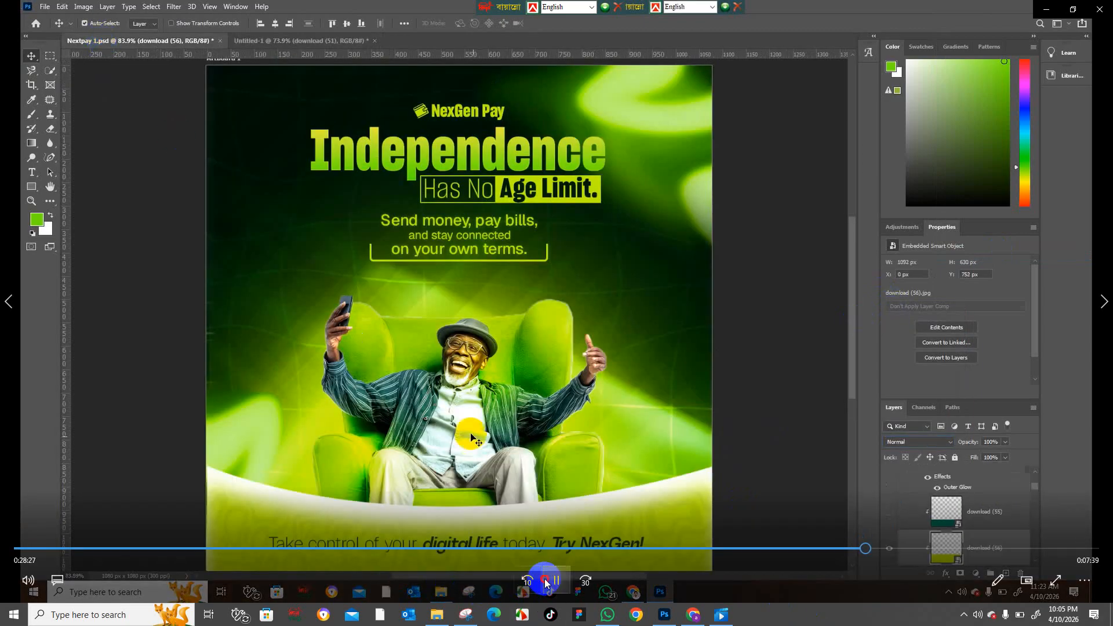
click(545, 582)
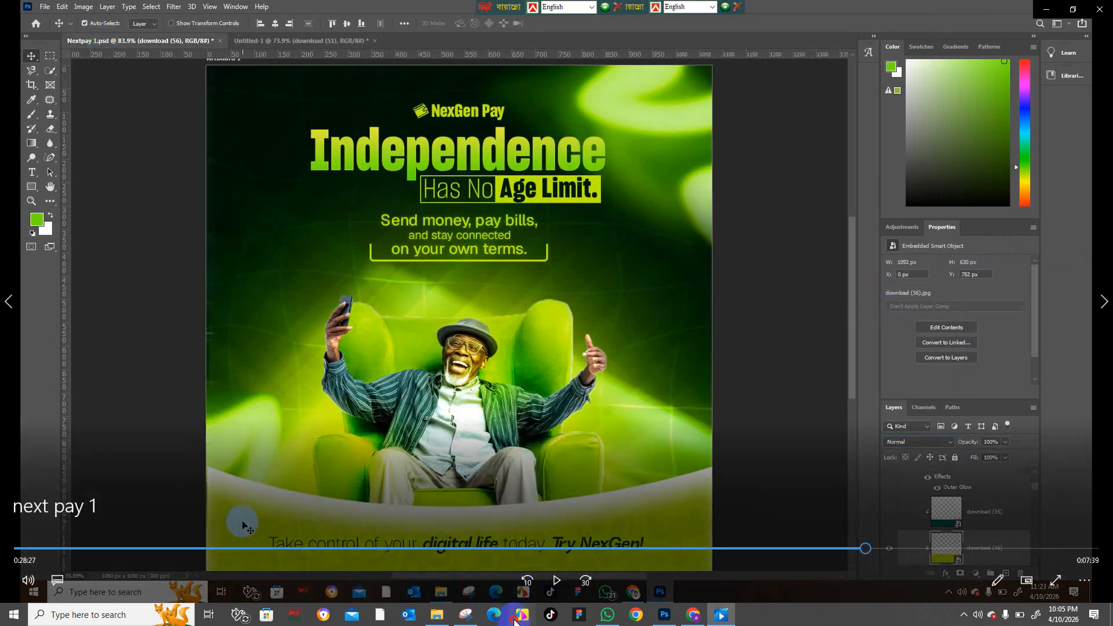
click(556, 581)
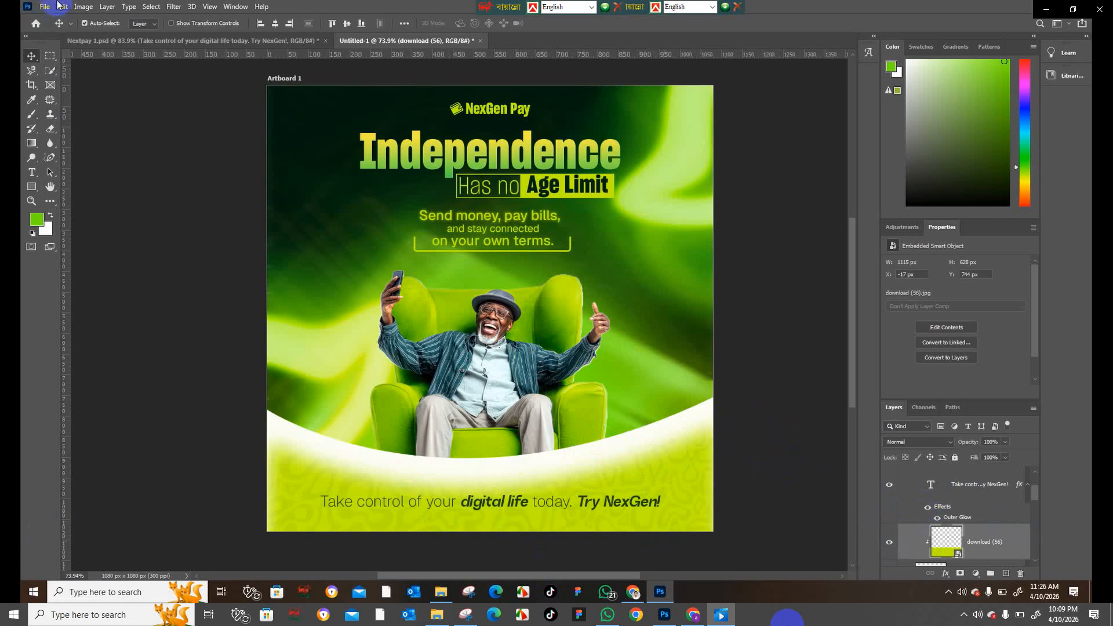
Step: Examine the new poster's whole composition, from the headline and seated man down to the tagline in the curved band
scroll(487, 262, up, 3)
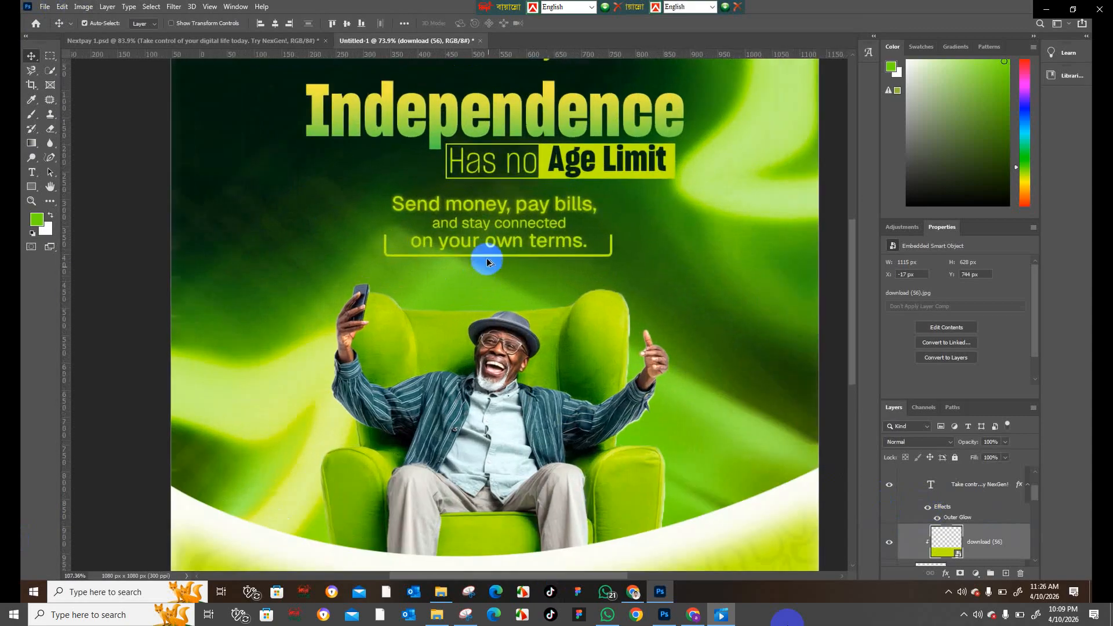
scroll(487, 262, up, 2)
scroll(487, 258, down, 2)
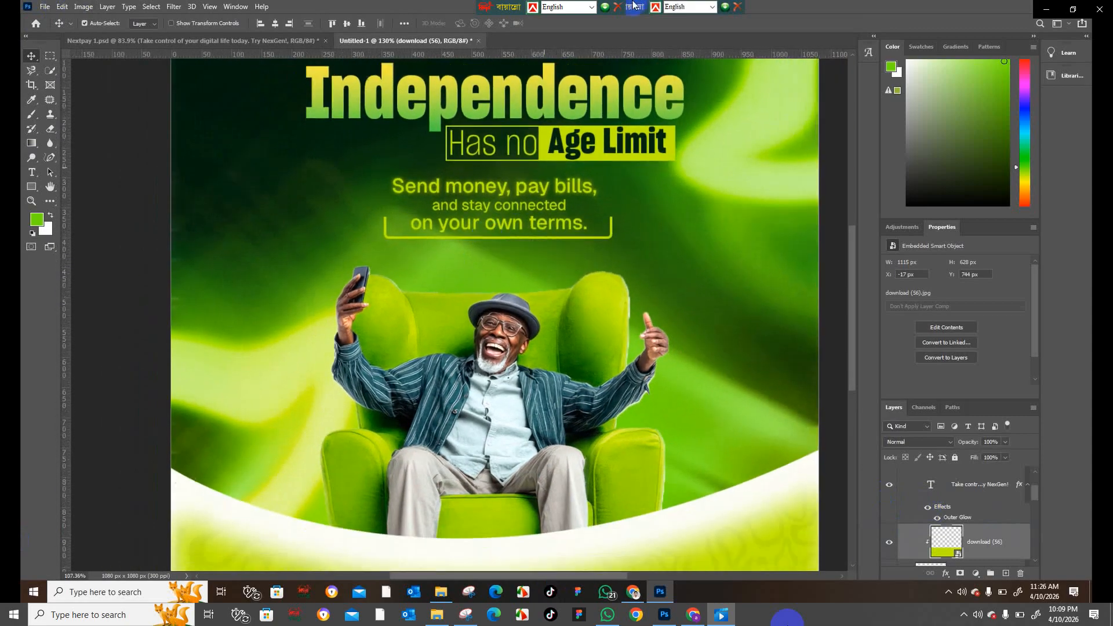
scroll(509, 189, down, 1)
scroll(509, 219, up, 2)
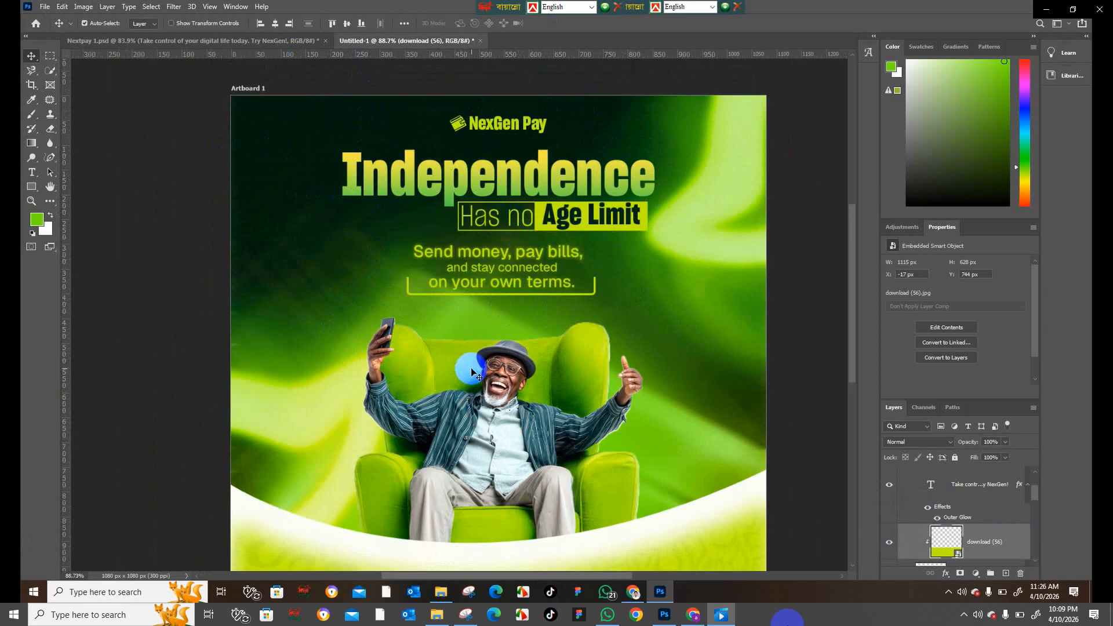
scroll(472, 371, down, 3)
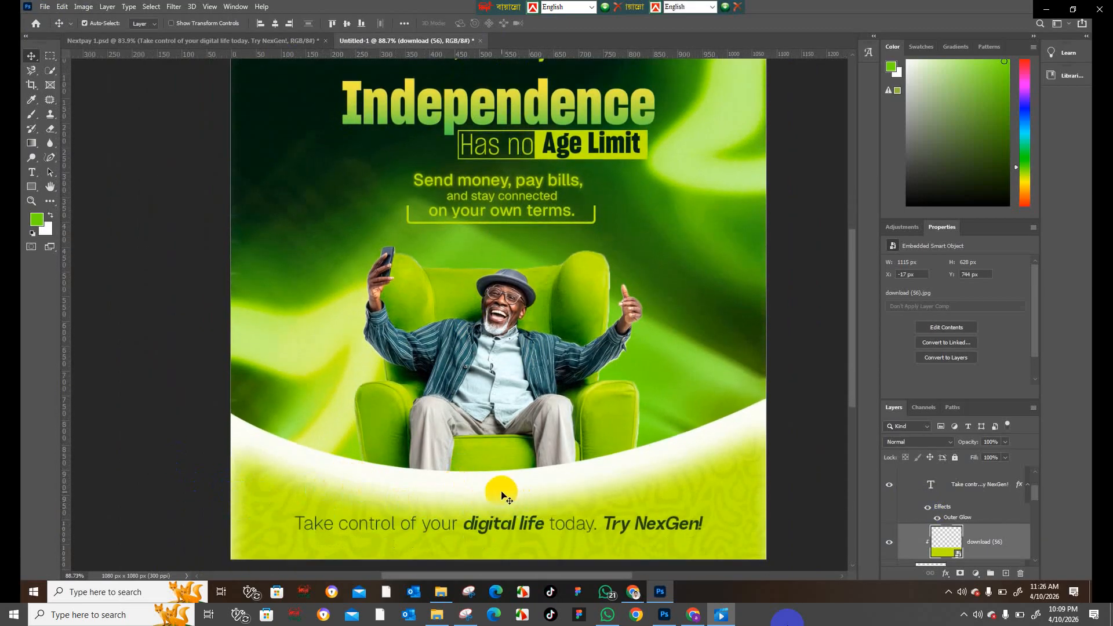
scroll(489, 480, up, 1)
scroll(438, 425, up, 1)
scroll(438, 425, down, 1)
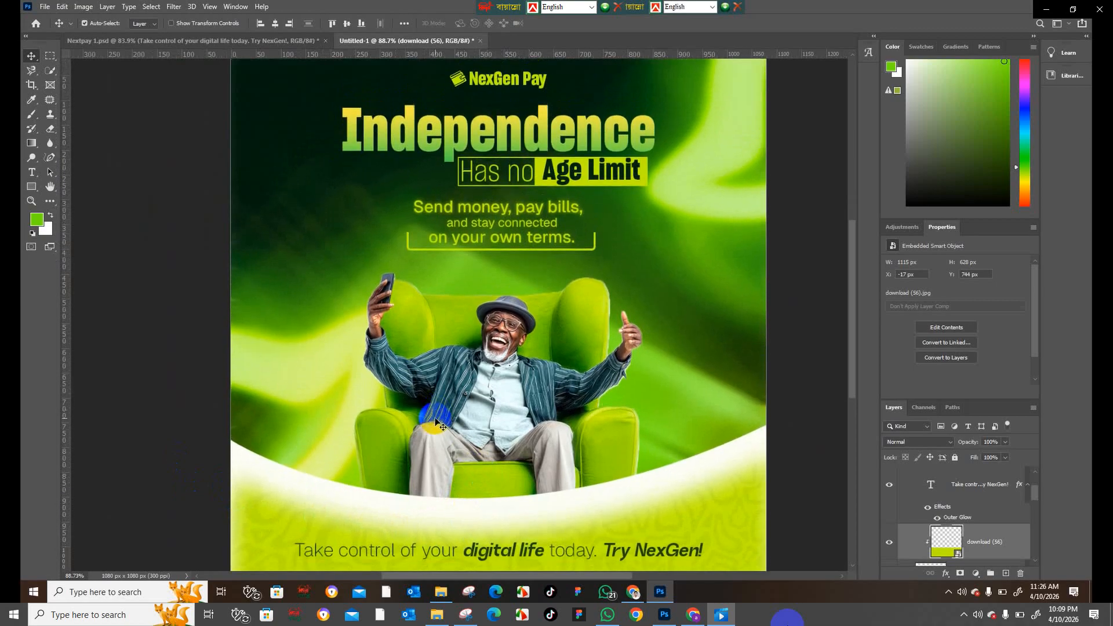
Step: Unlock the Text group and select the bracket rectangle around "on your own terms."
click(407, 249)
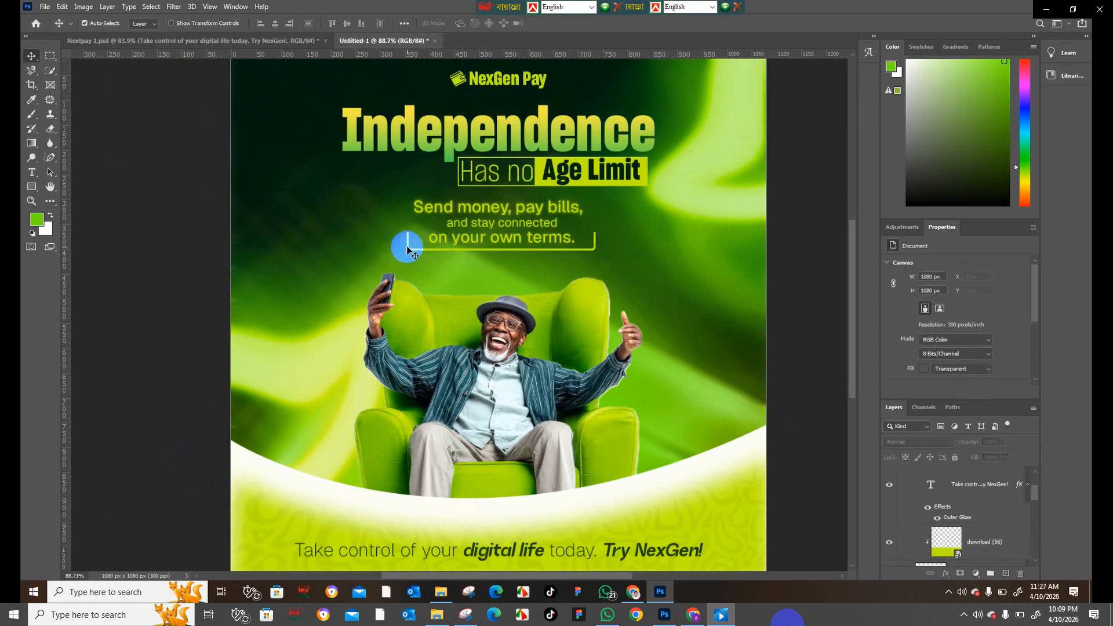
scroll(996, 536, up, 3)
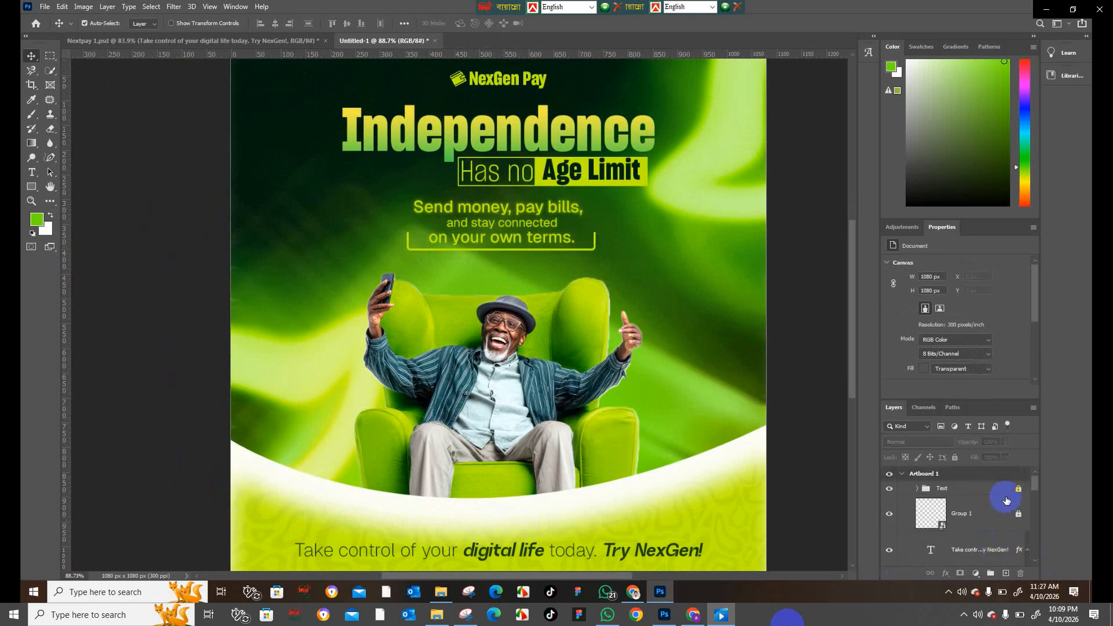
click(595, 239)
click(880, 513)
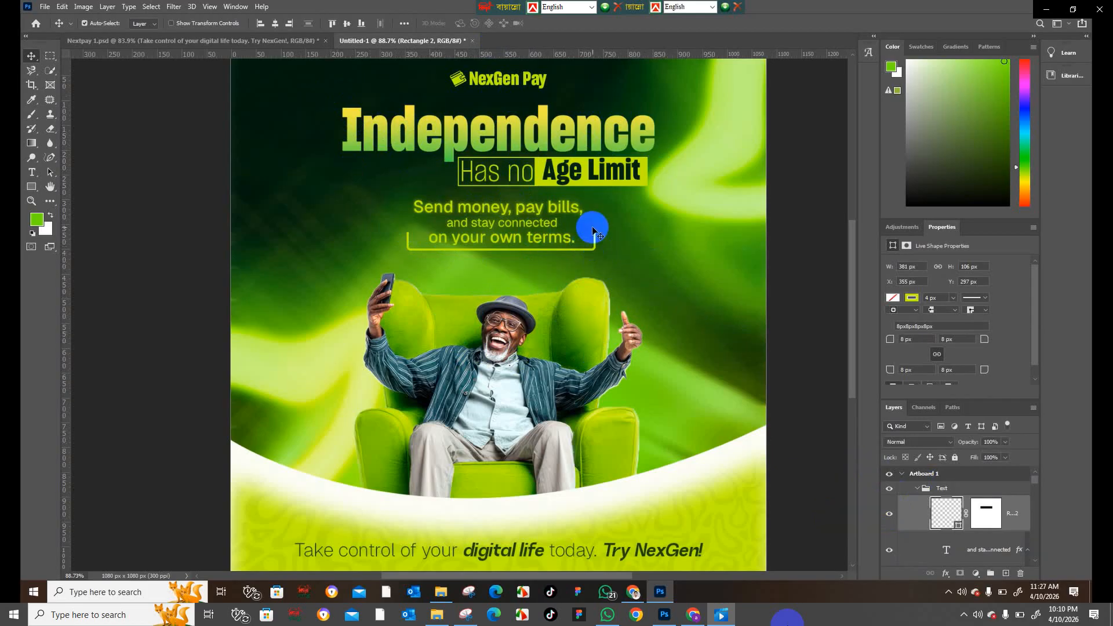
Step: Recolor the "Age Limit" text with the dark green #143b0d sampled from the poster background
click(590, 174)
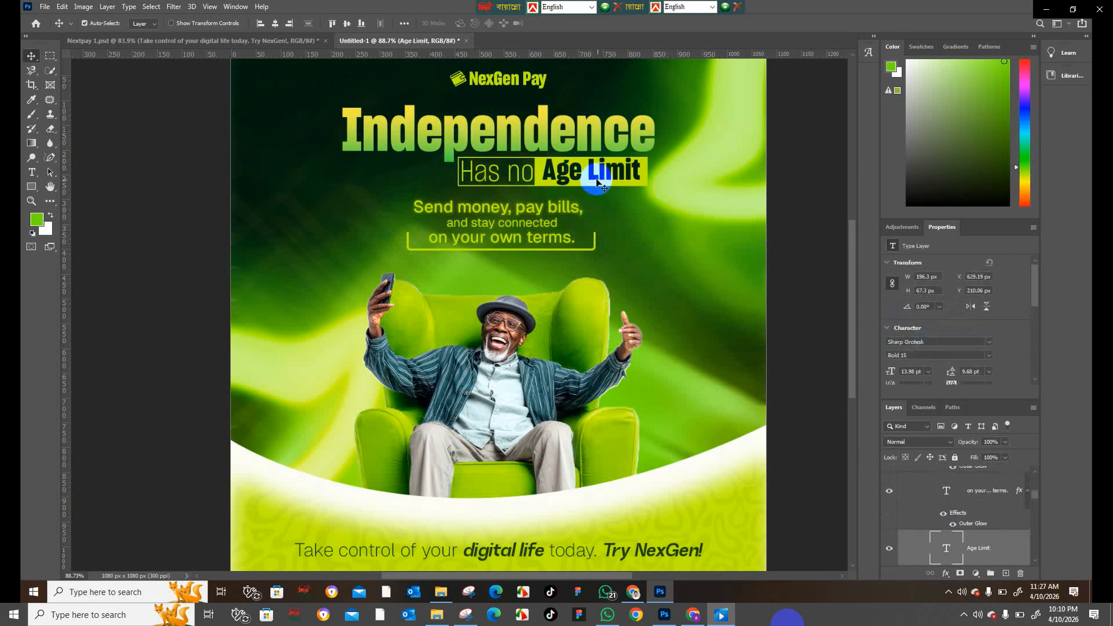
scroll(958, 360, down, 3)
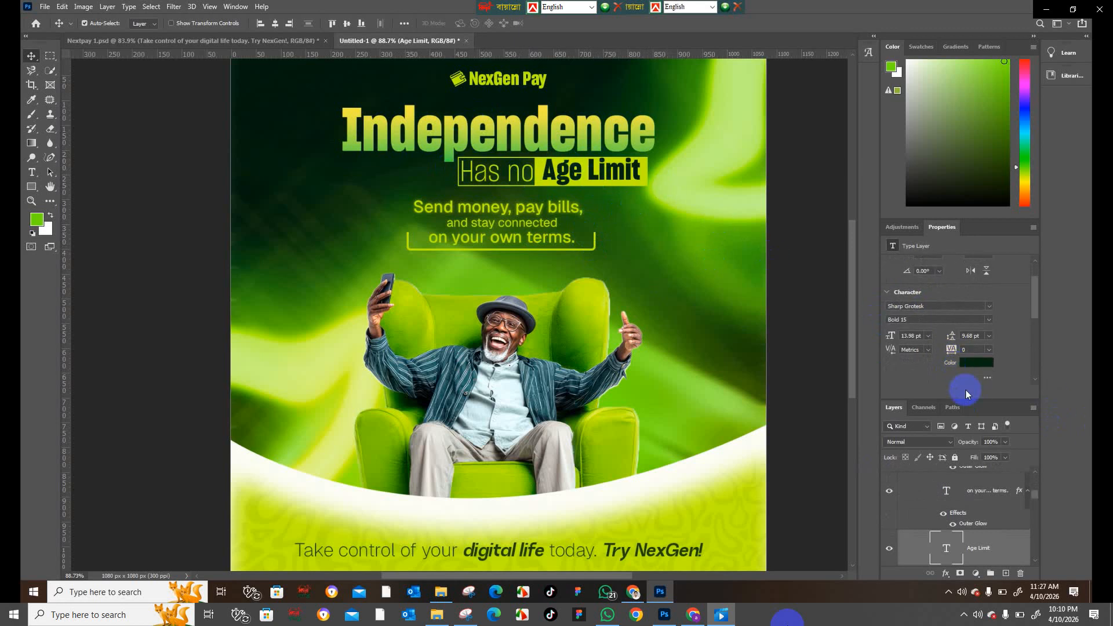
click(961, 369)
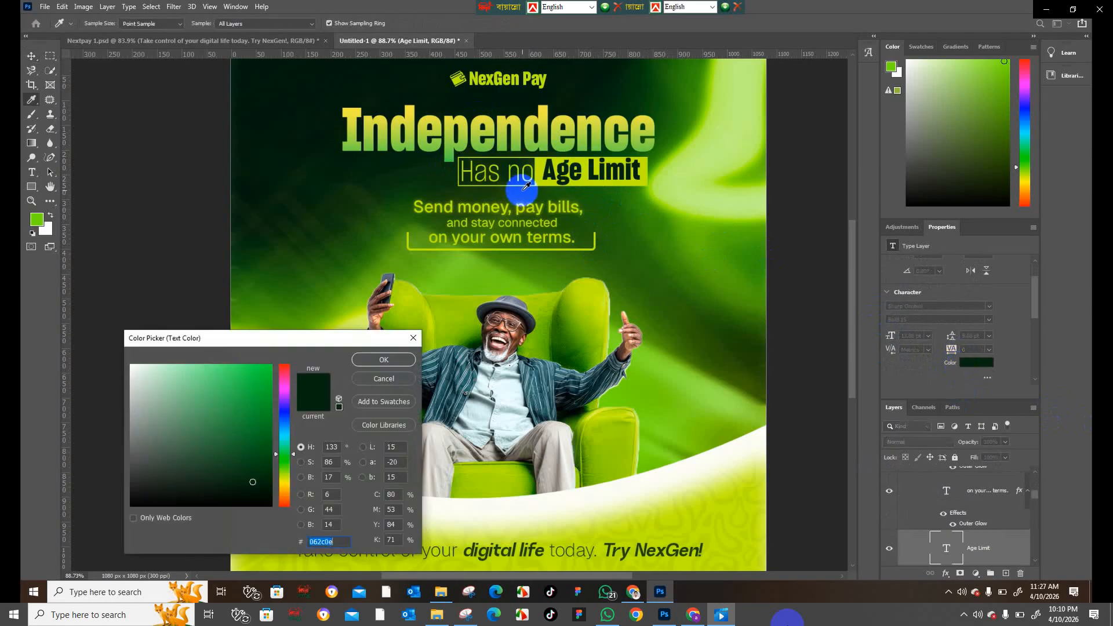
drag(516, 183, 526, 187)
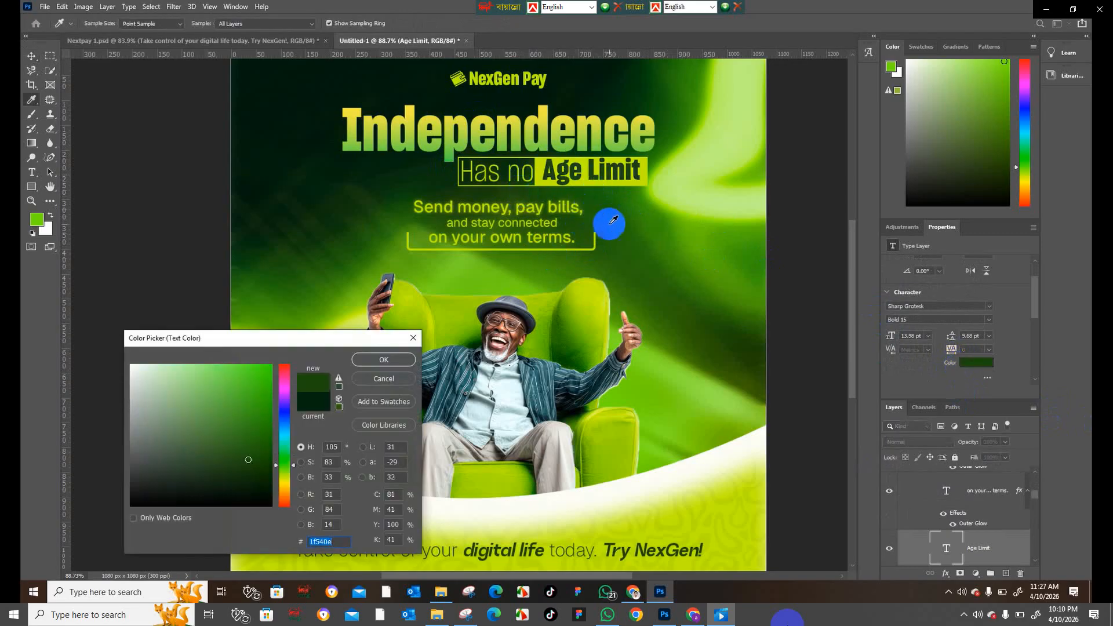
click(312, 168)
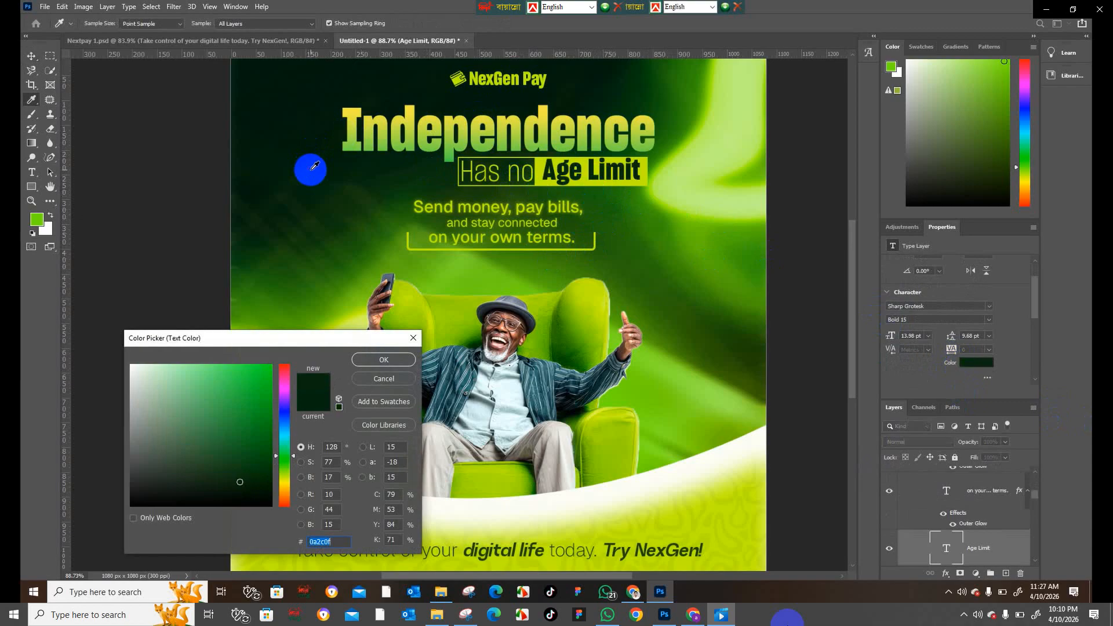
click(323, 182)
click(341, 213)
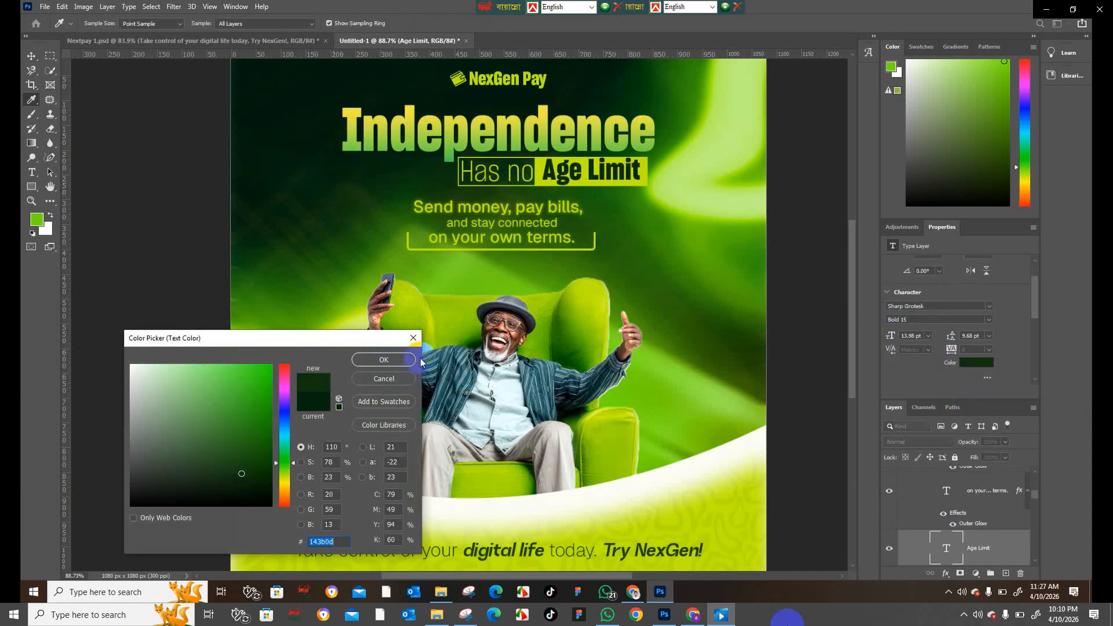
click(398, 362)
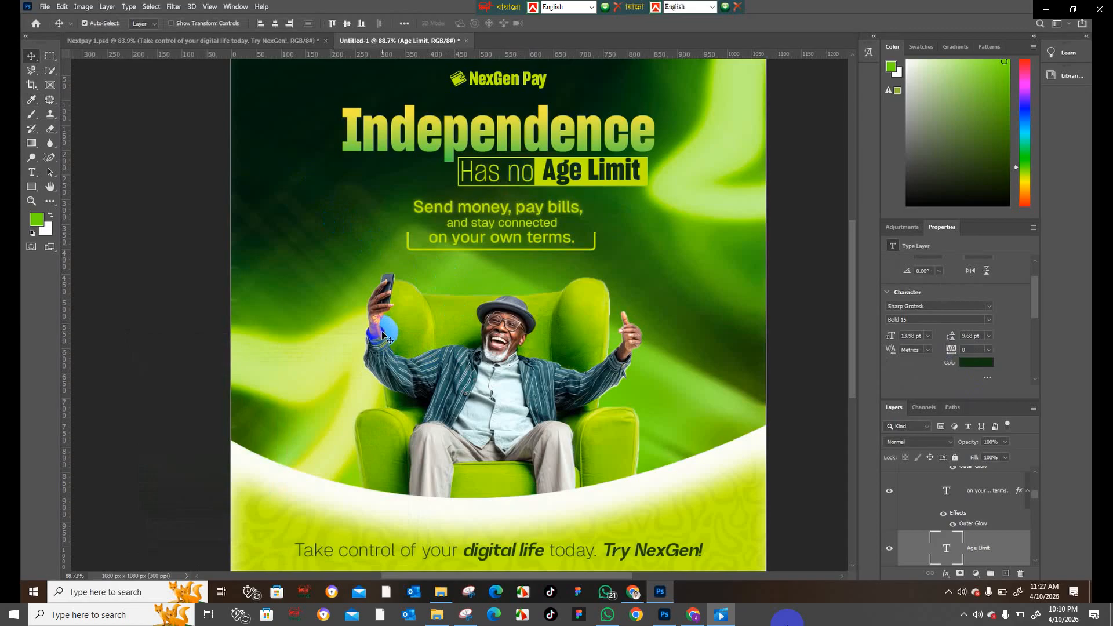
click(476, 303)
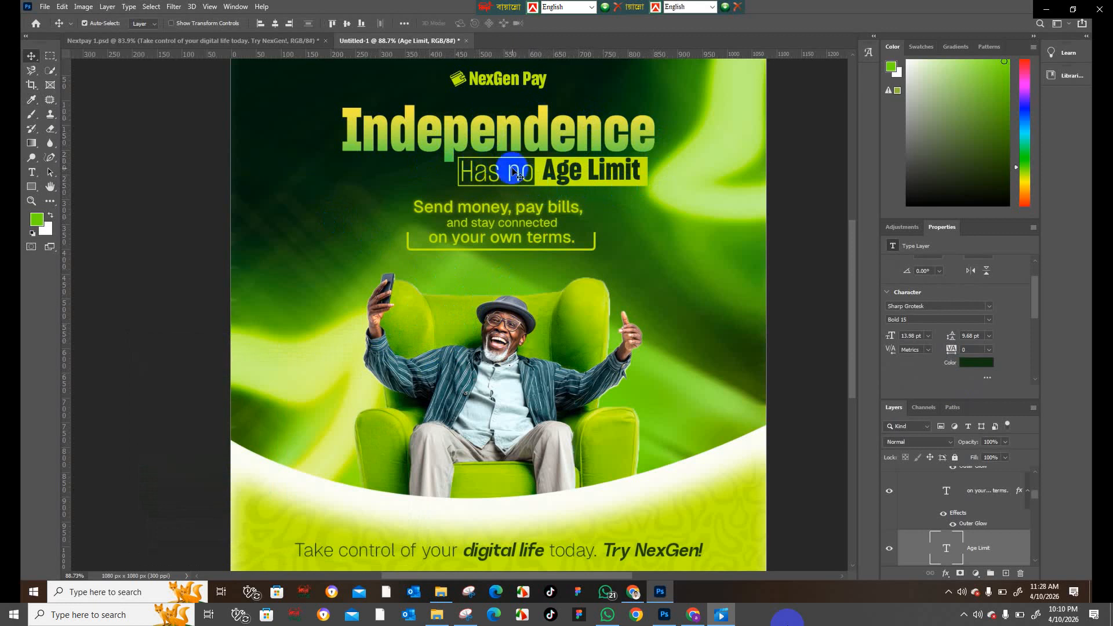
scroll(533, 172, down, 1)
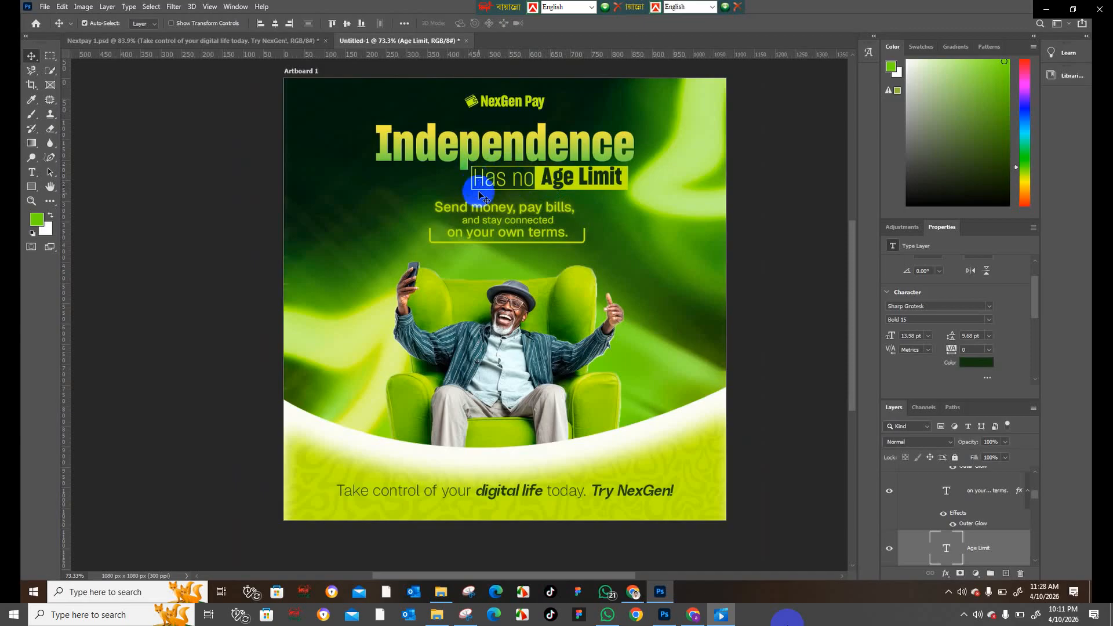
scroll(480, 224, up, 2)
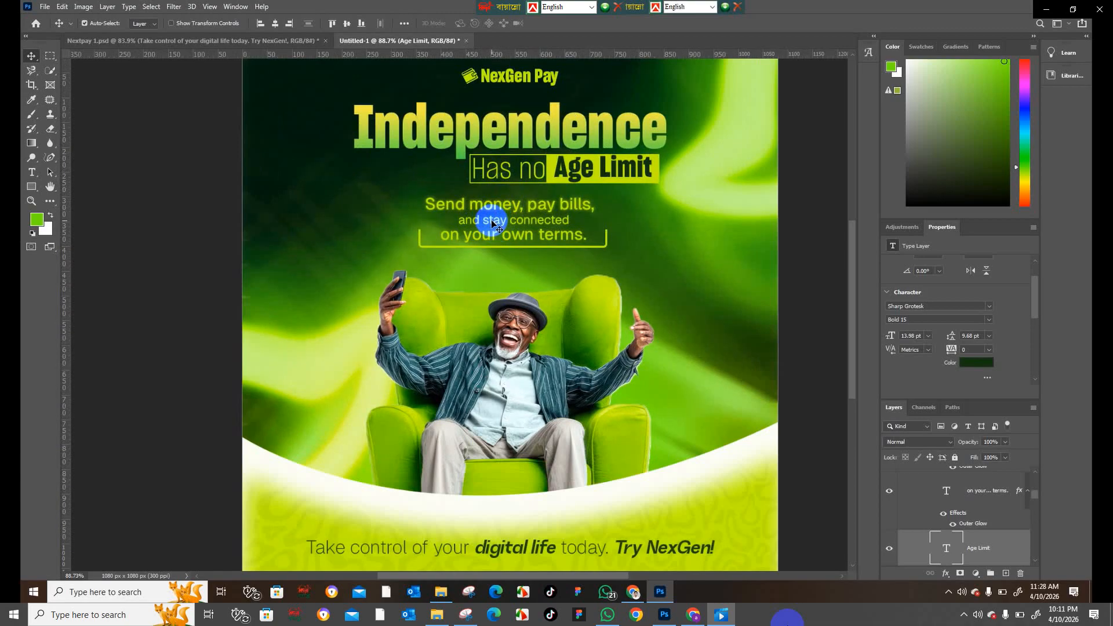
click(442, 124)
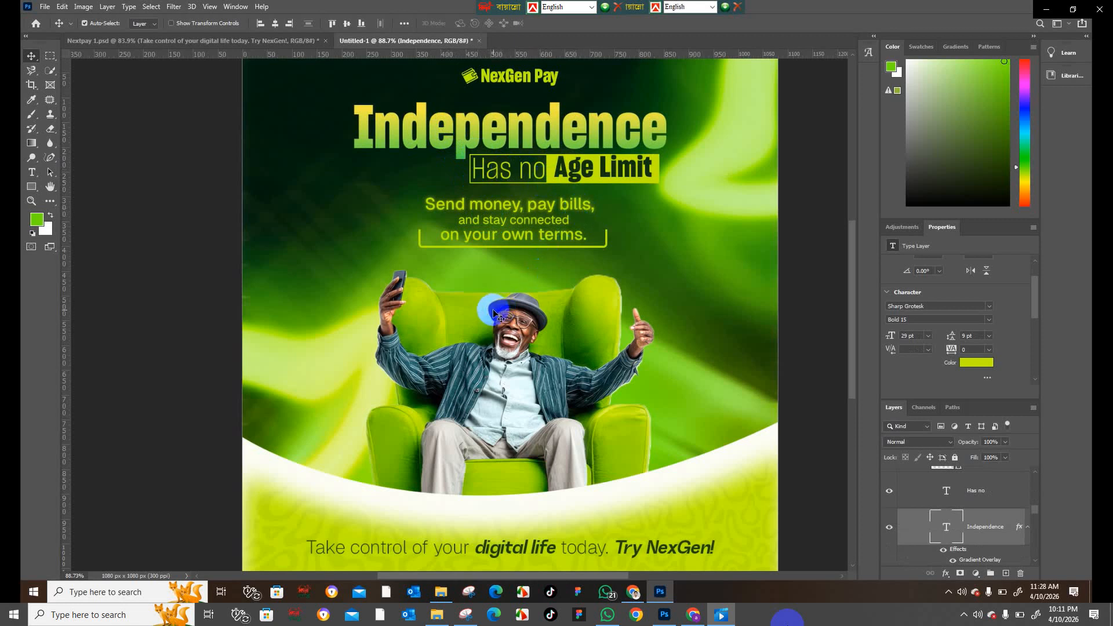
scroll(493, 313, down, 2)
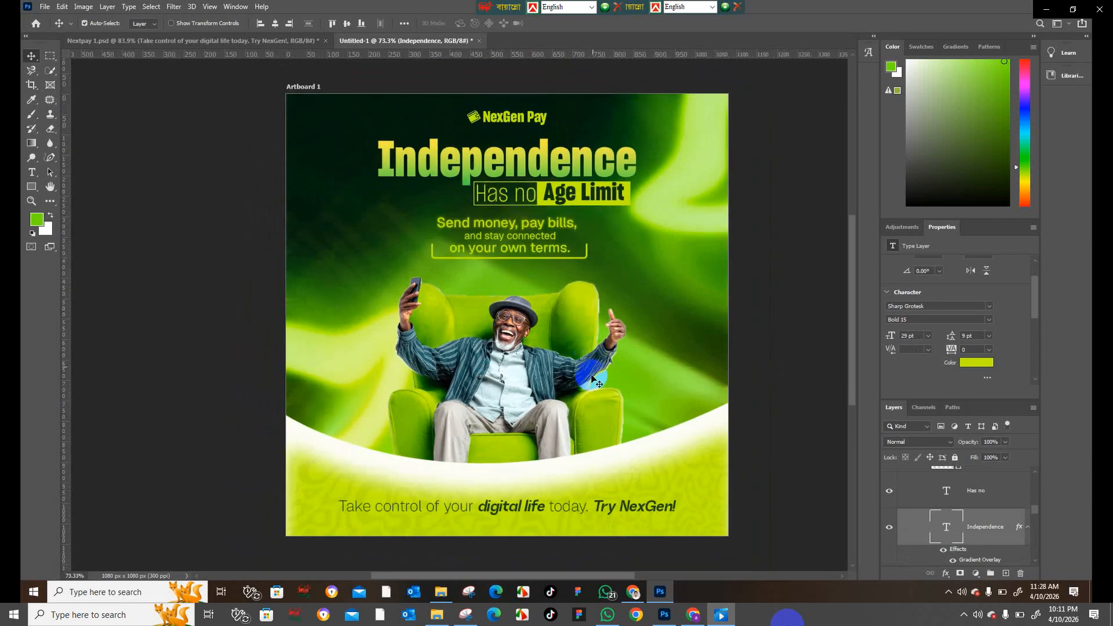
Step: Switch to Pinterest in Chrome, rerun the recent search "green bg dark mood" and look through the dark green background results
click(626, 454)
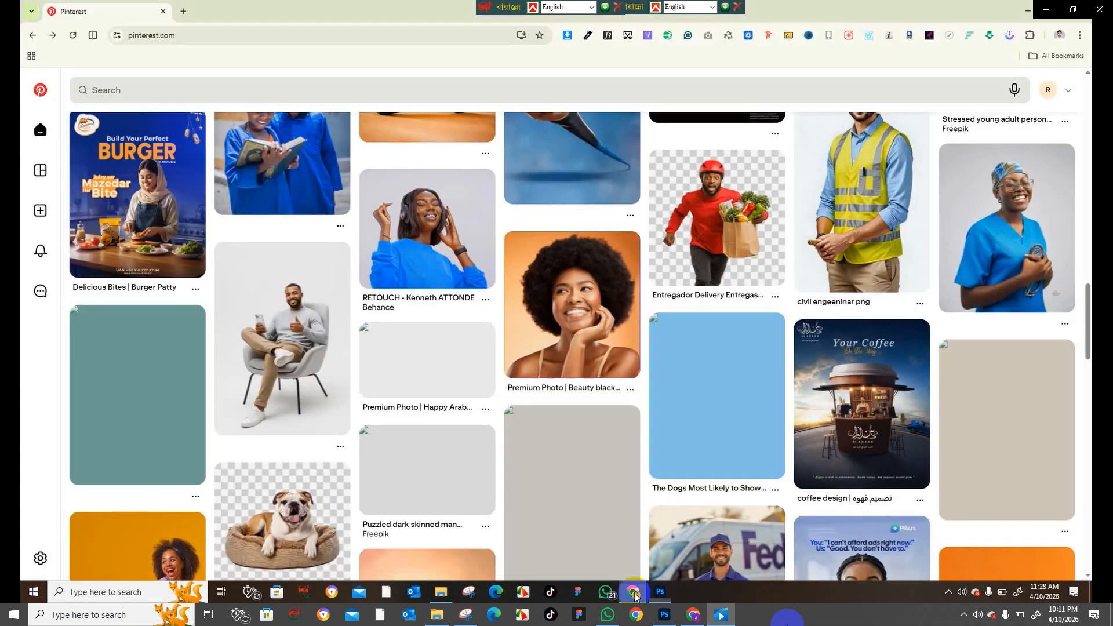
click(635, 592)
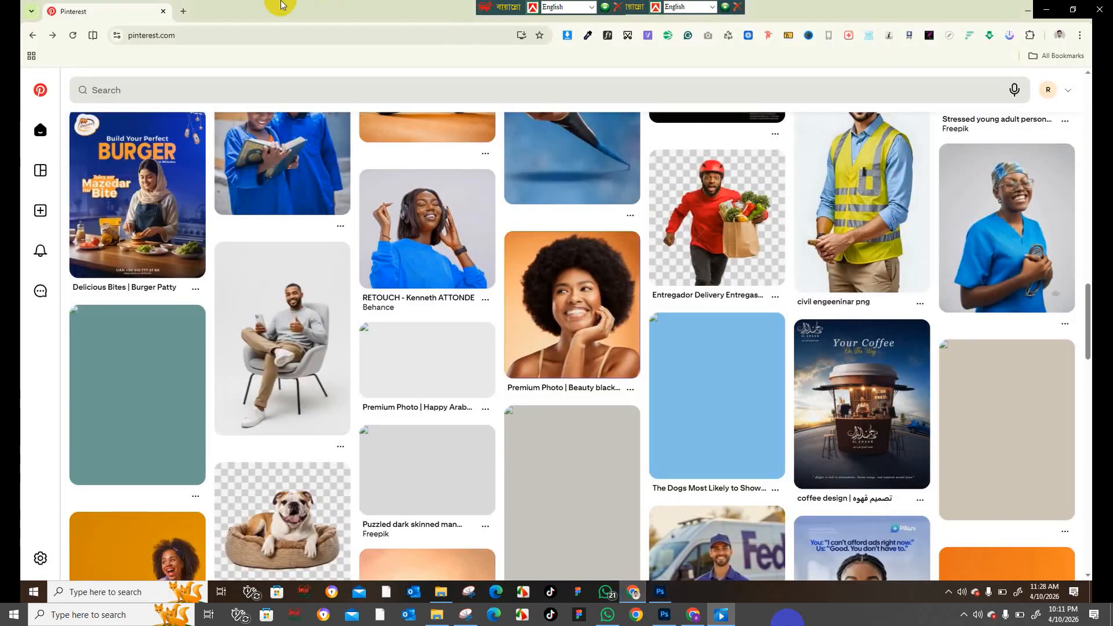
click(207, 91)
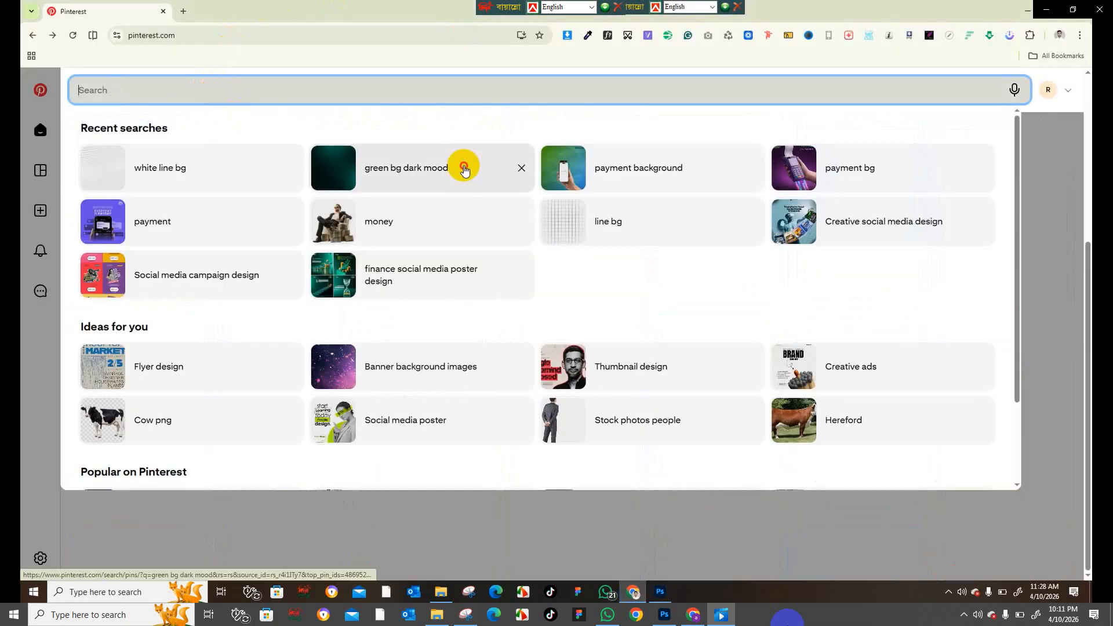
click(464, 167)
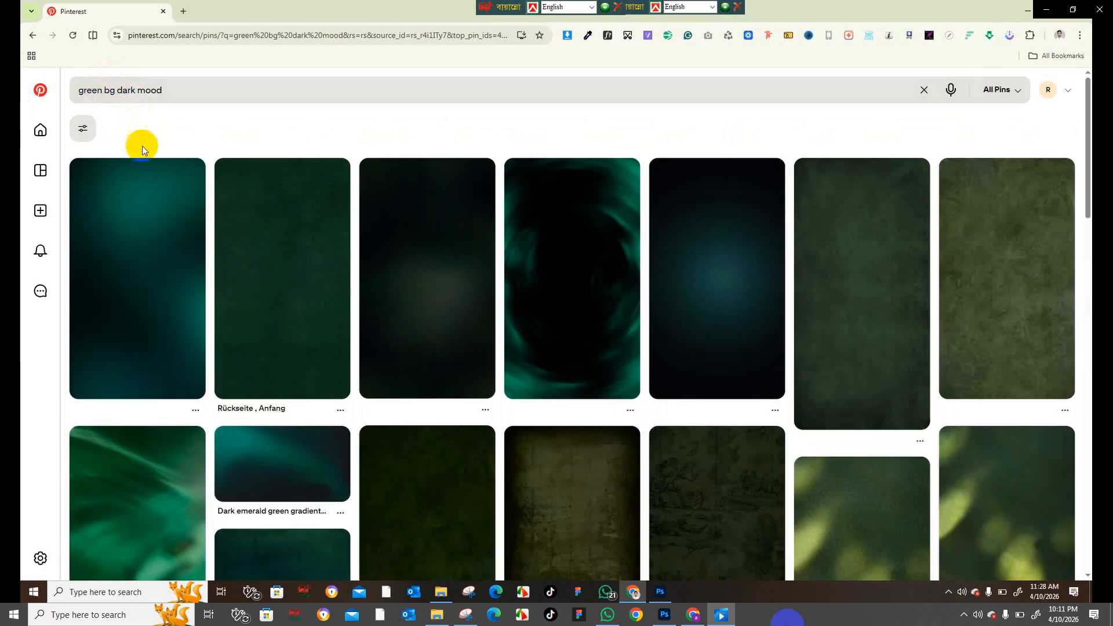
scroll(142, 149, down, 7)
scroll(145, 162, down, 4)
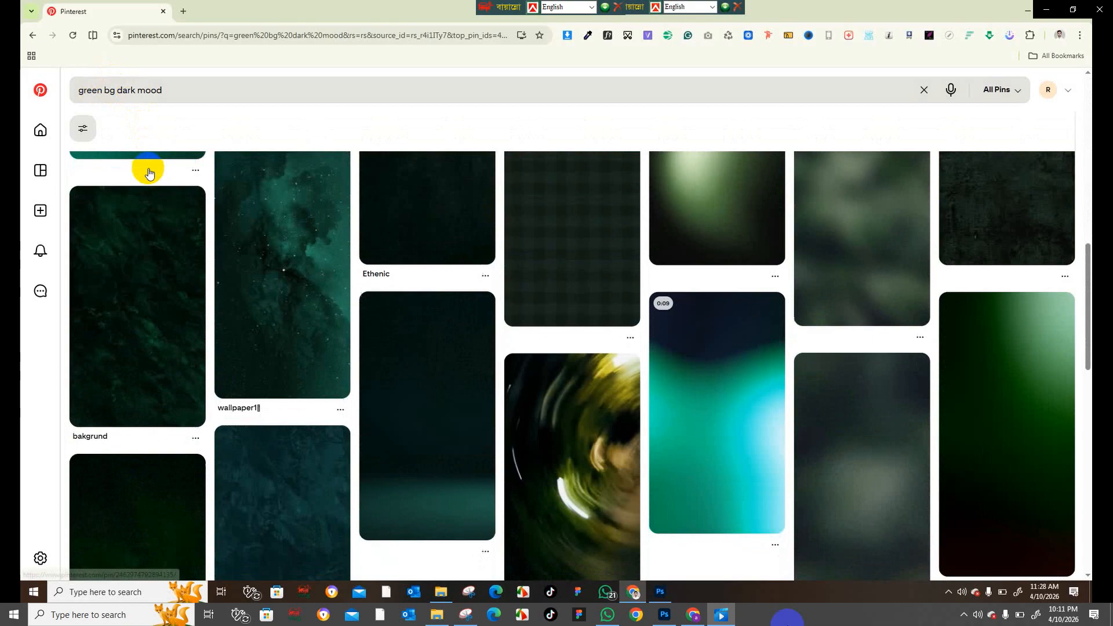
scroll(148, 172, down, 3)
scroll(148, 172, down, 10)
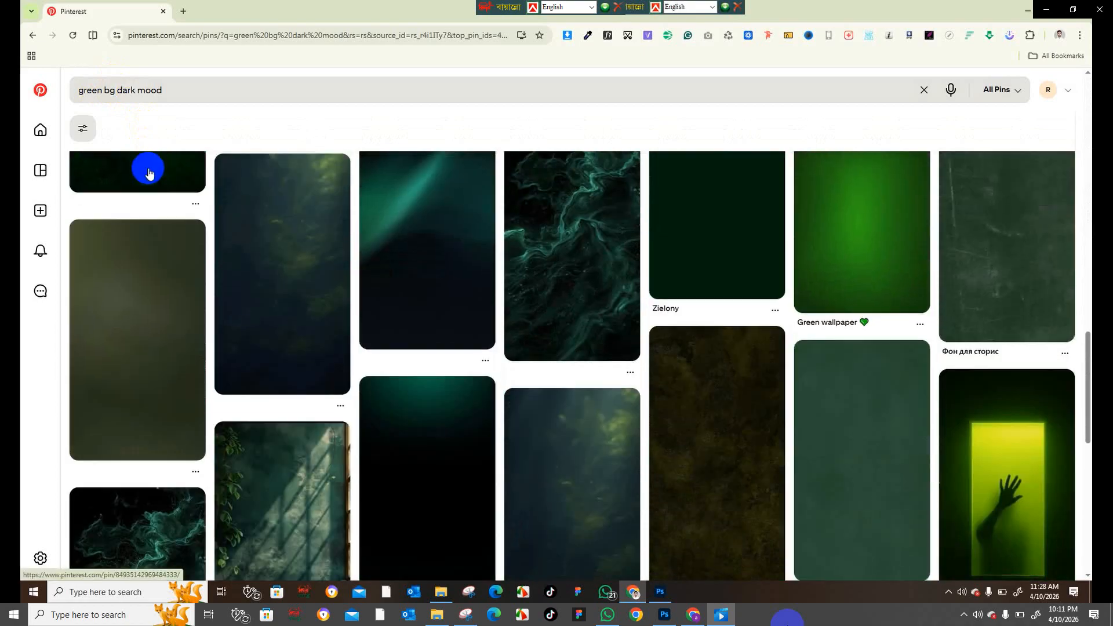
scroll(690, 377, down, 8)
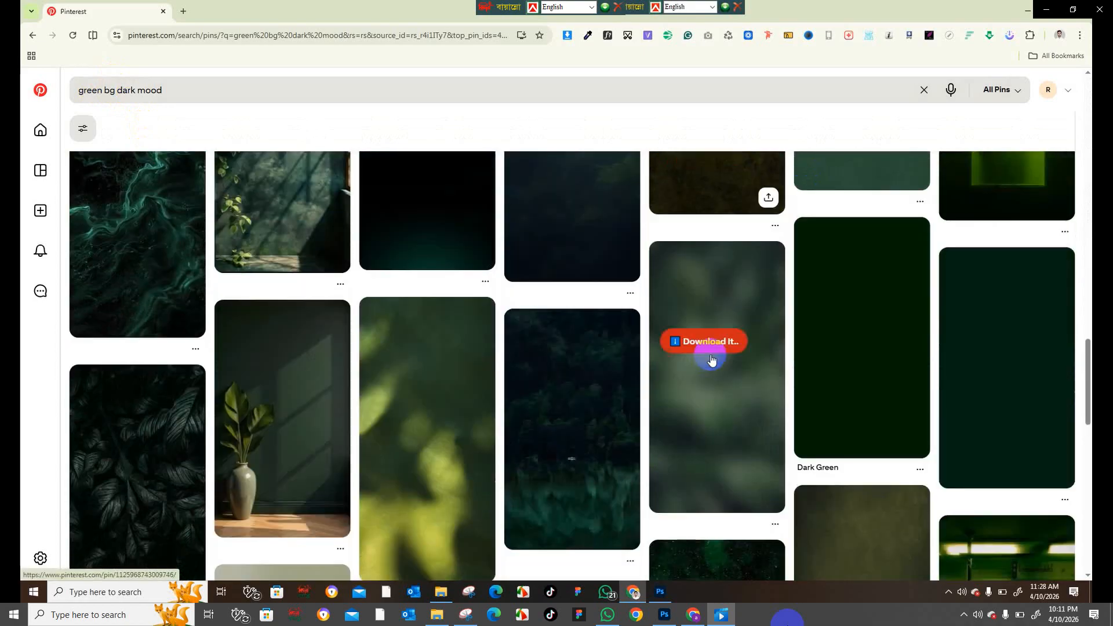
scroll(725, 341, up, 12)
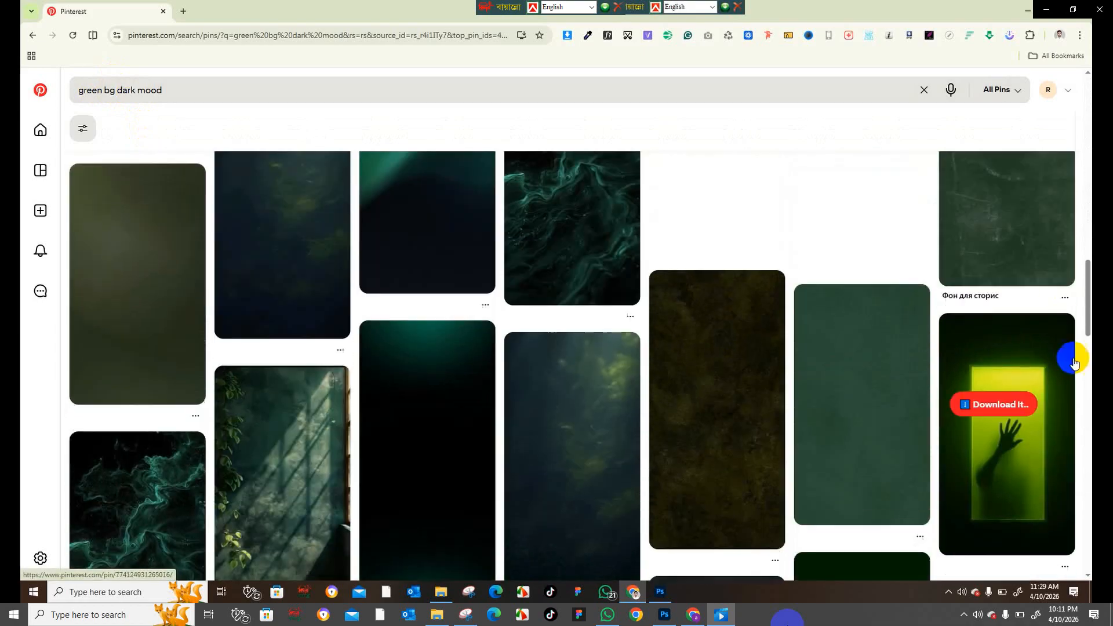
Step: Open the pin of a hand silhouette in a glowing green doorway, browse its related images and return to the results
click(991, 502)
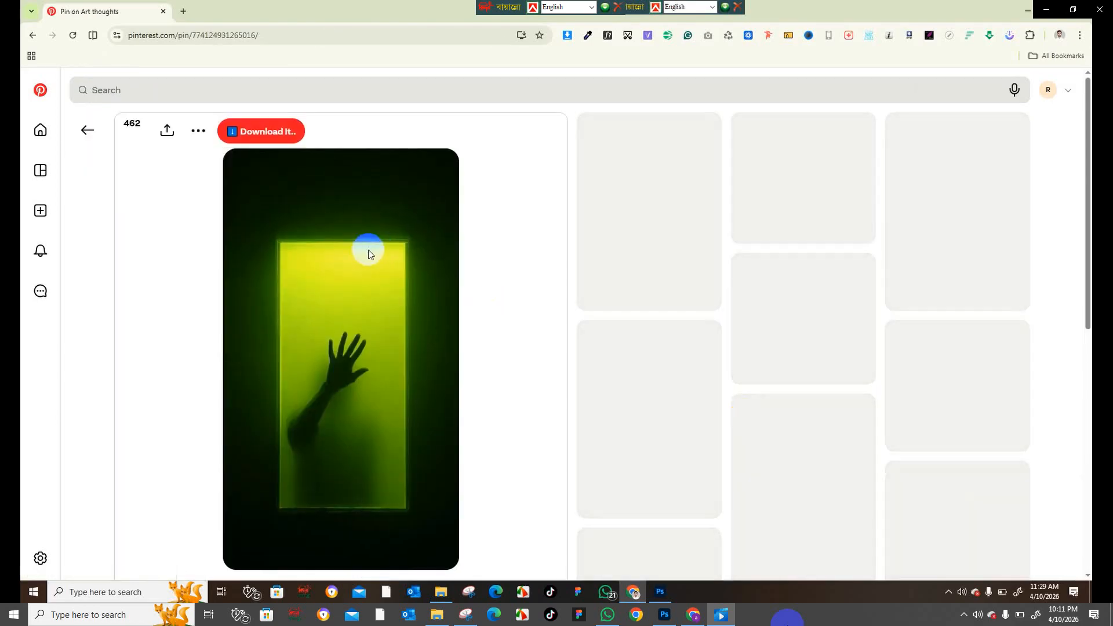
scroll(365, 251, down, 5)
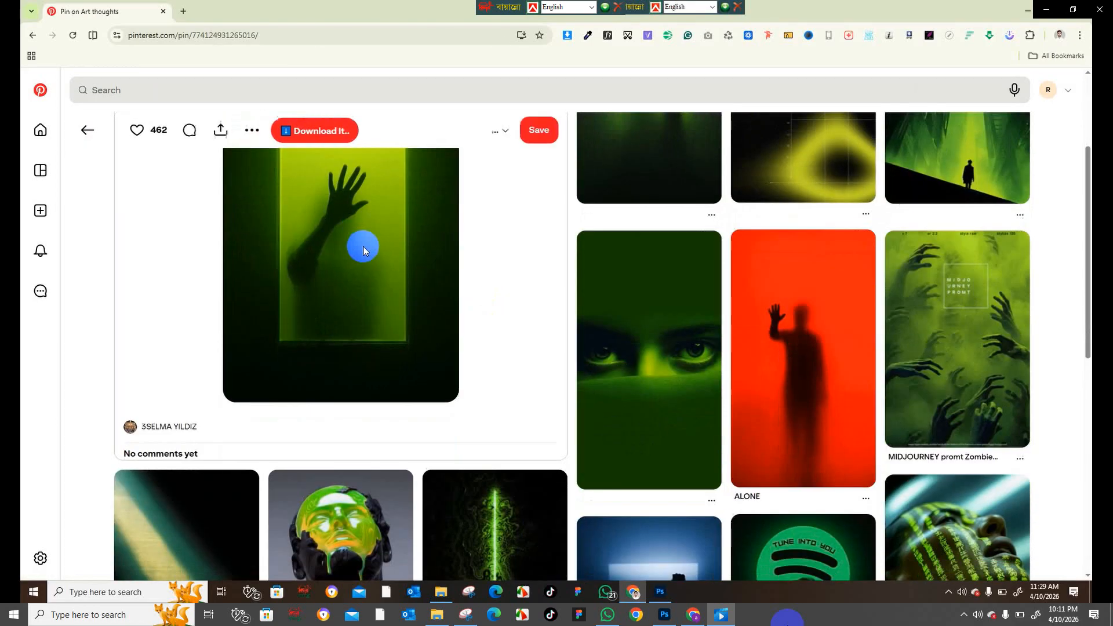
scroll(363, 246, down, 11)
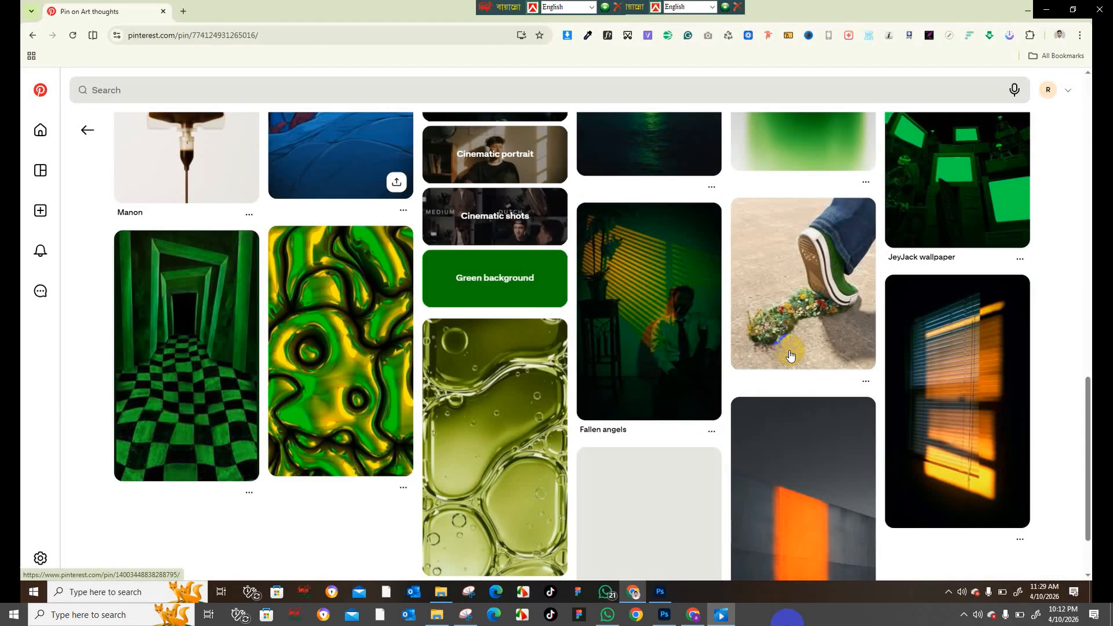
scroll(682, 284, down, 3)
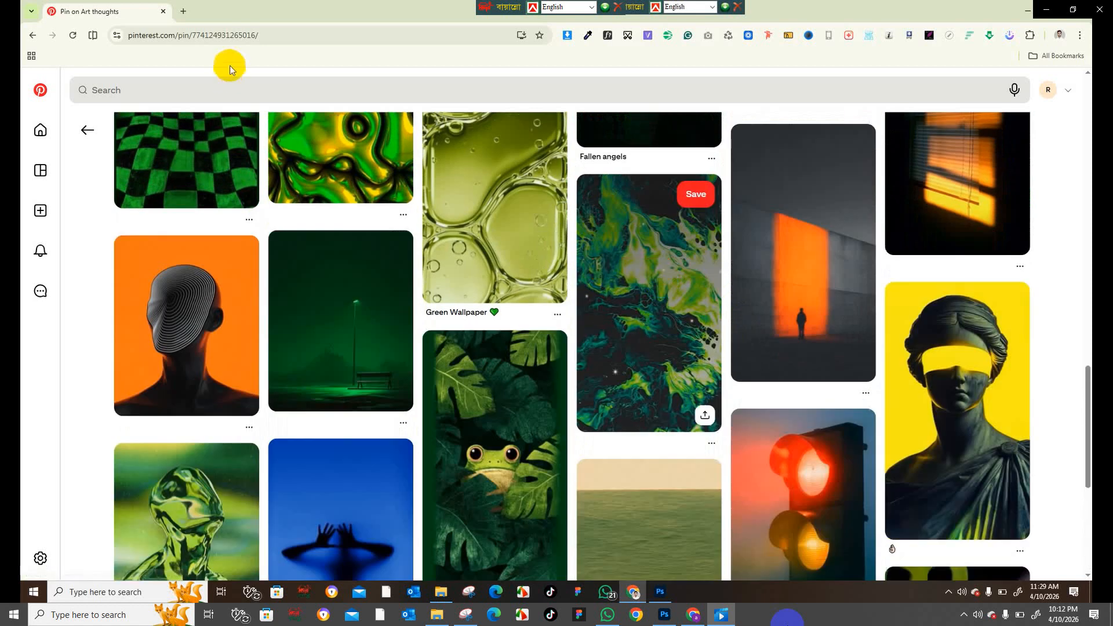
click(33, 37)
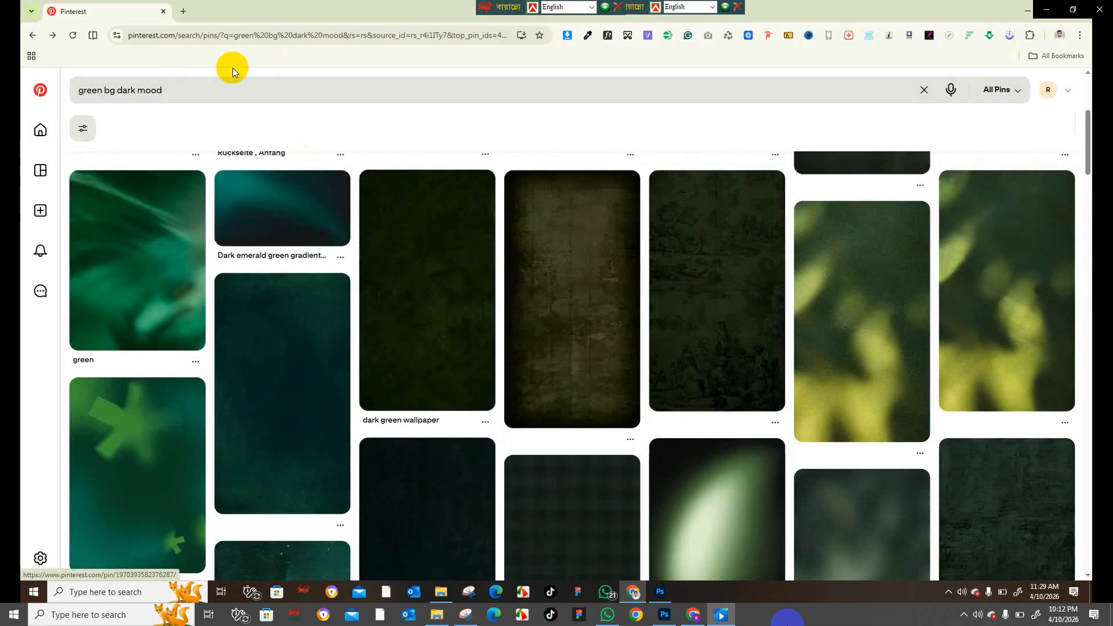
Step: Check the poster in Photoshop, then search Pinterest for "green neon bg"
click(661, 592)
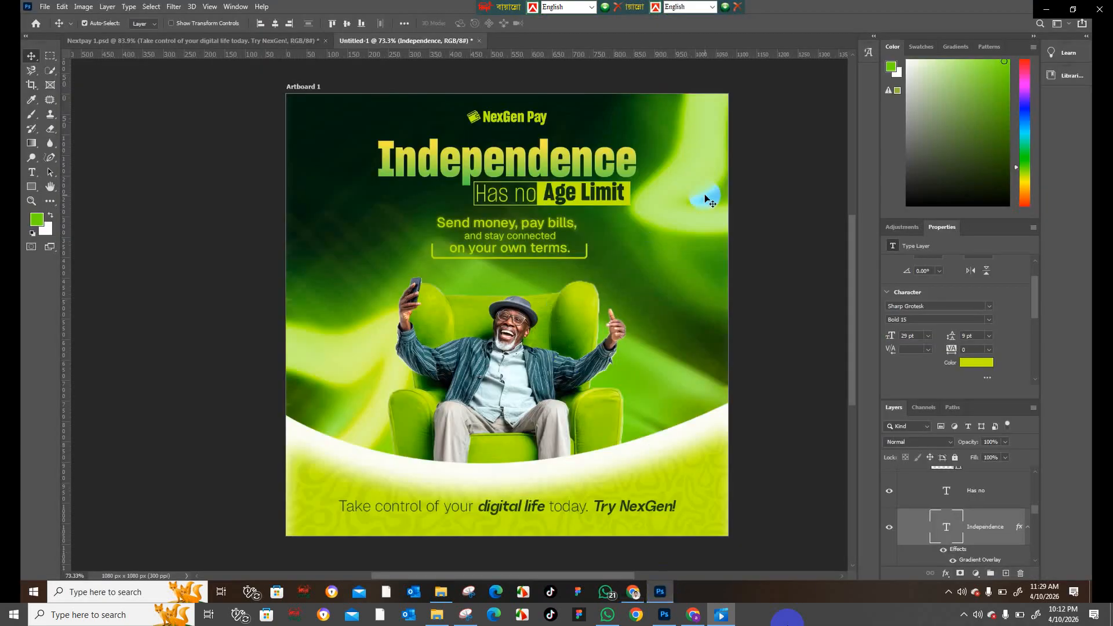
click(634, 592)
click(166, 90)
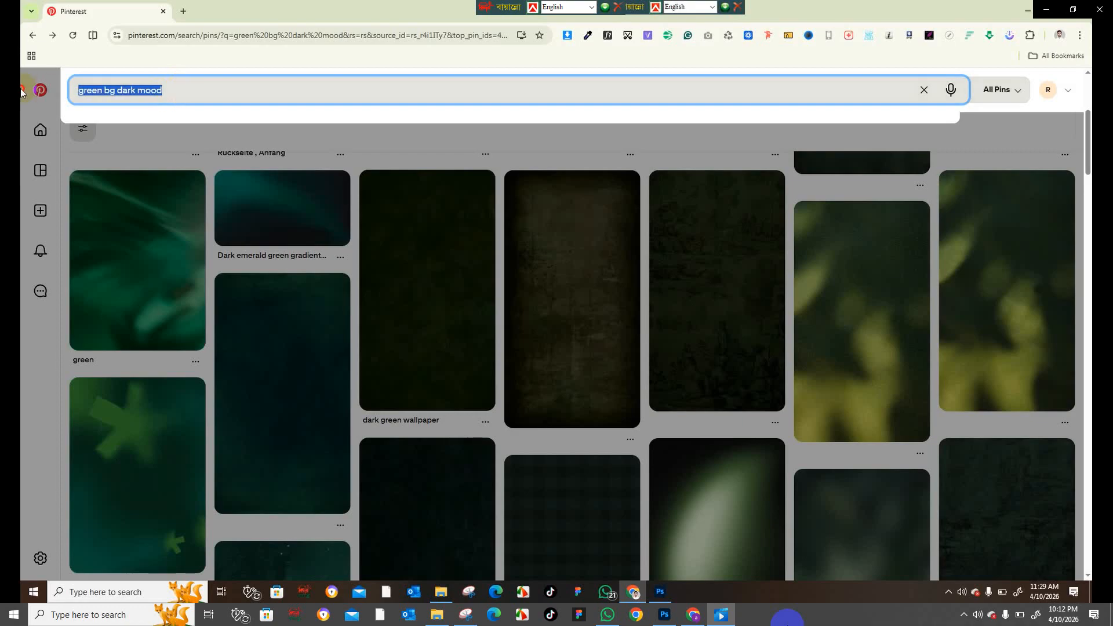
text(gree)
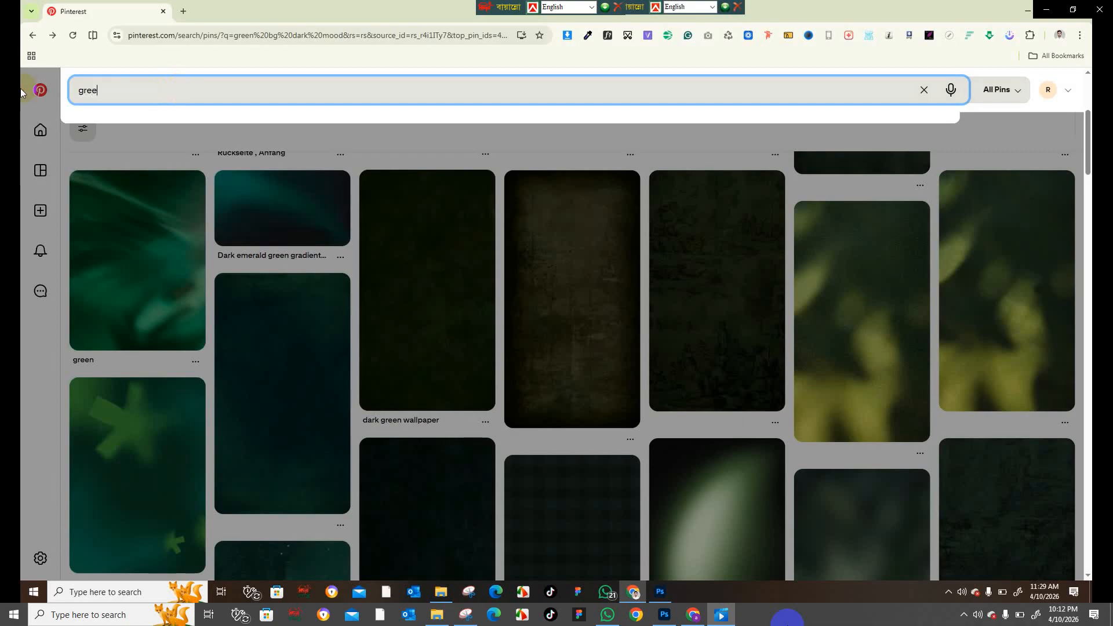
text(n ne)
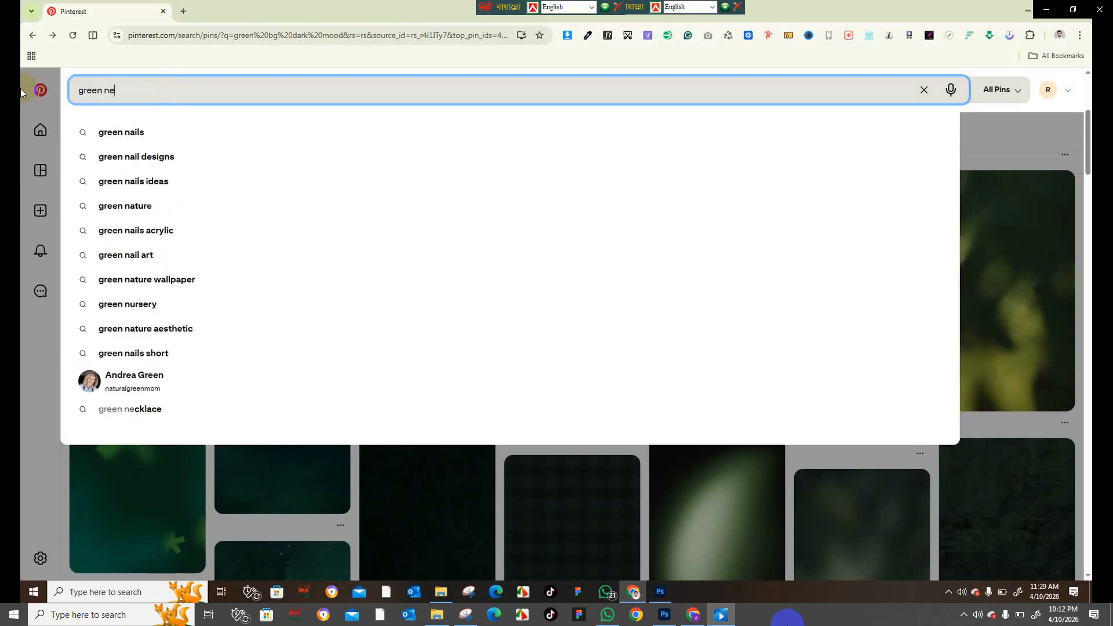
text(on bg)
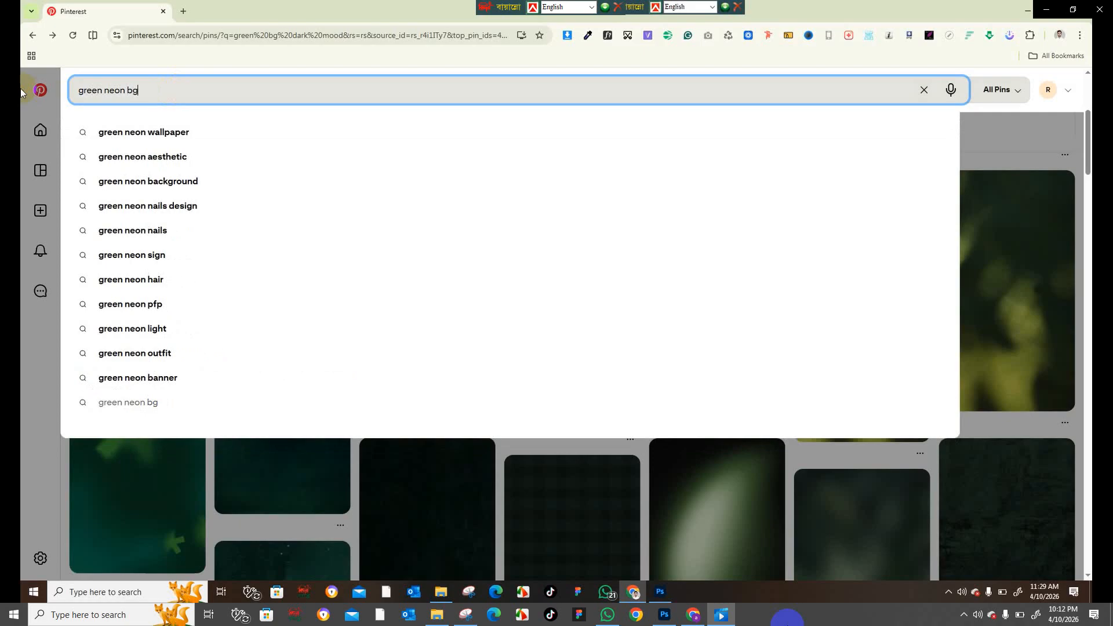
key(Return)
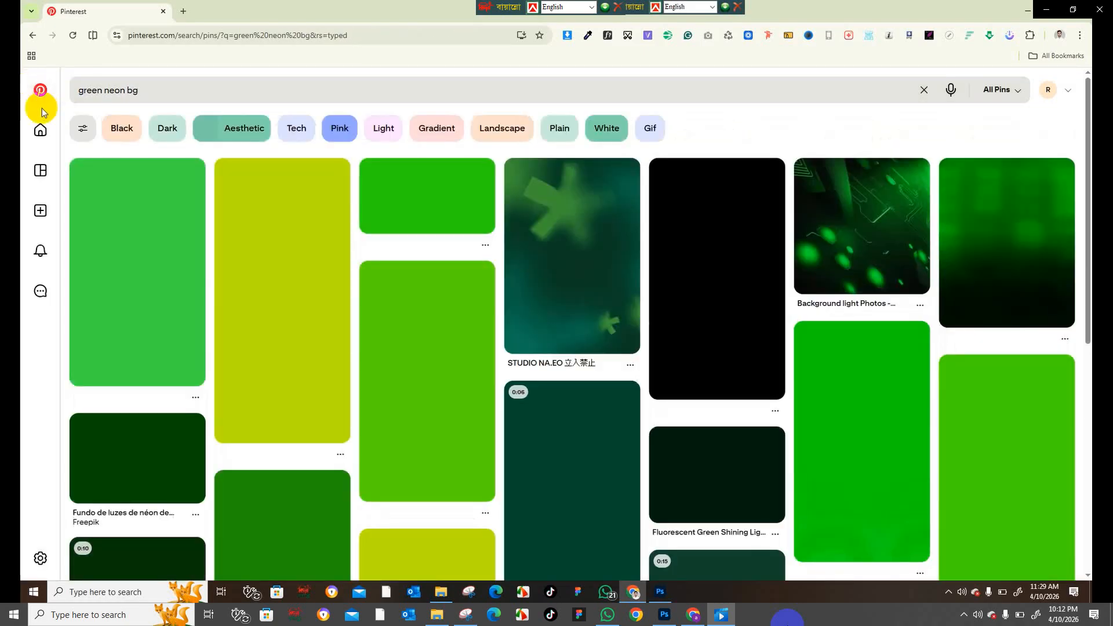
Step: Open the black pin with flowing neon green light from the results, examine it and its related images, and go back
scroll(399, 506, down, 1)
scroll(399, 506, down, 10)
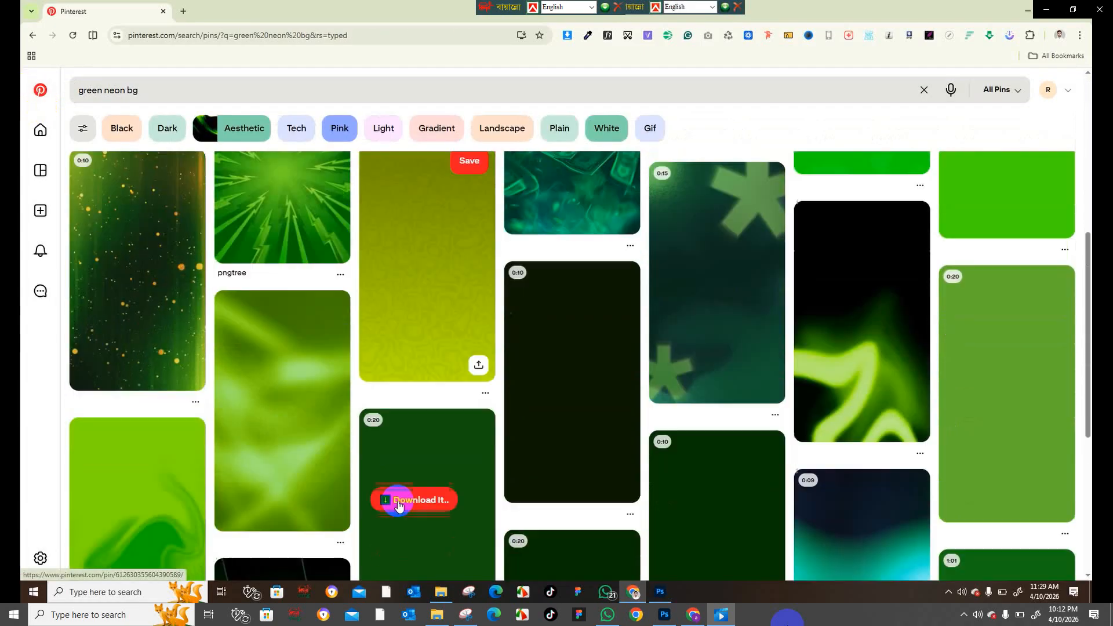
scroll(852, 313, up, 2)
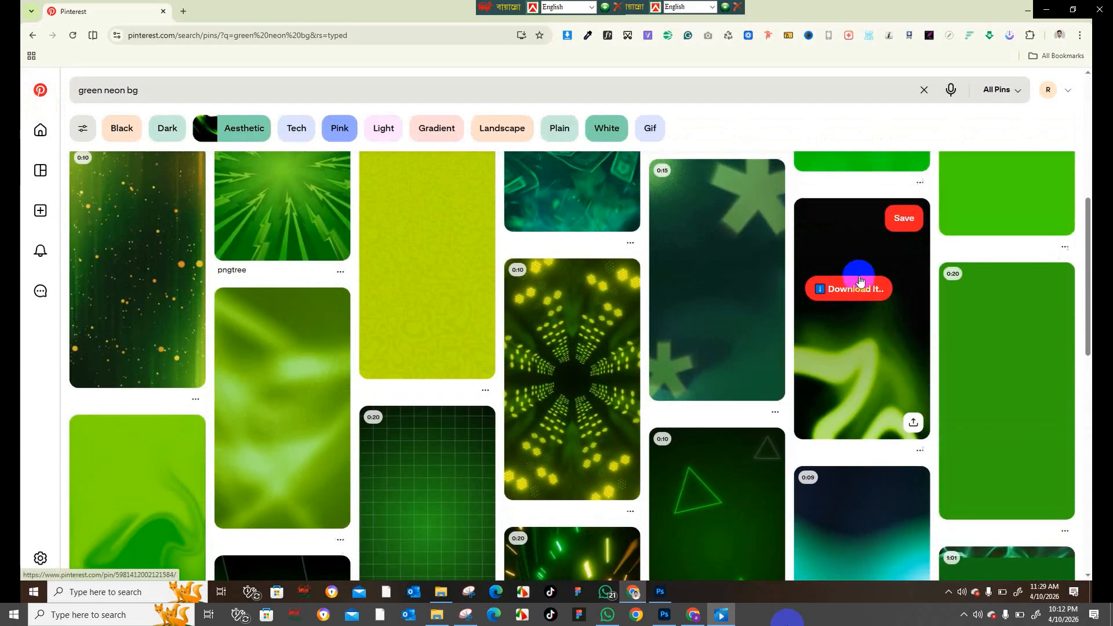
click(862, 336)
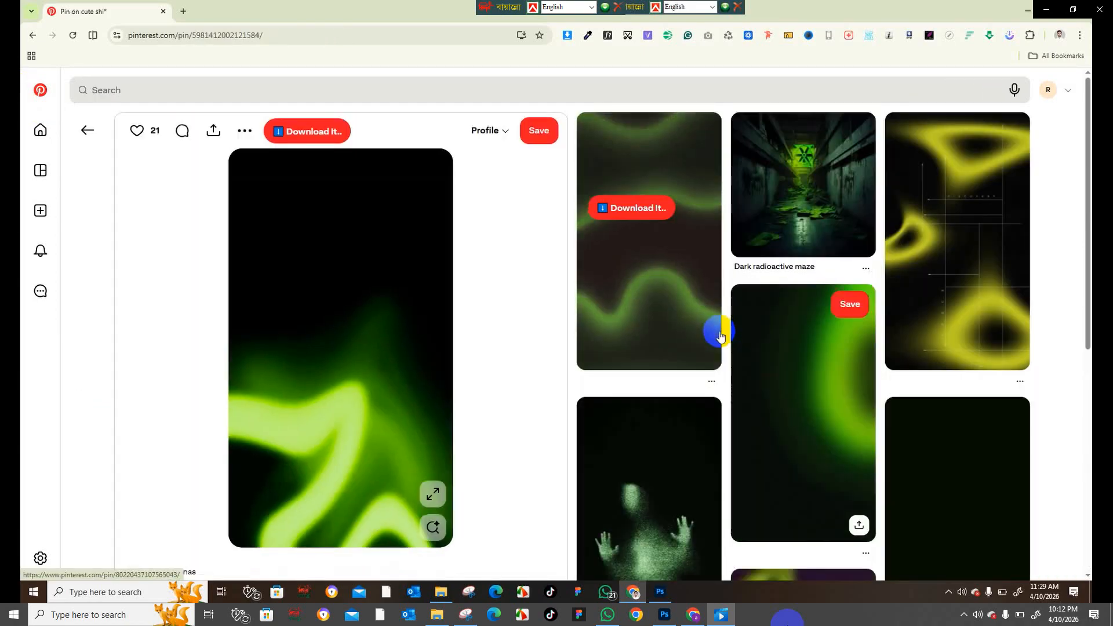
scroll(720, 336, down, 8)
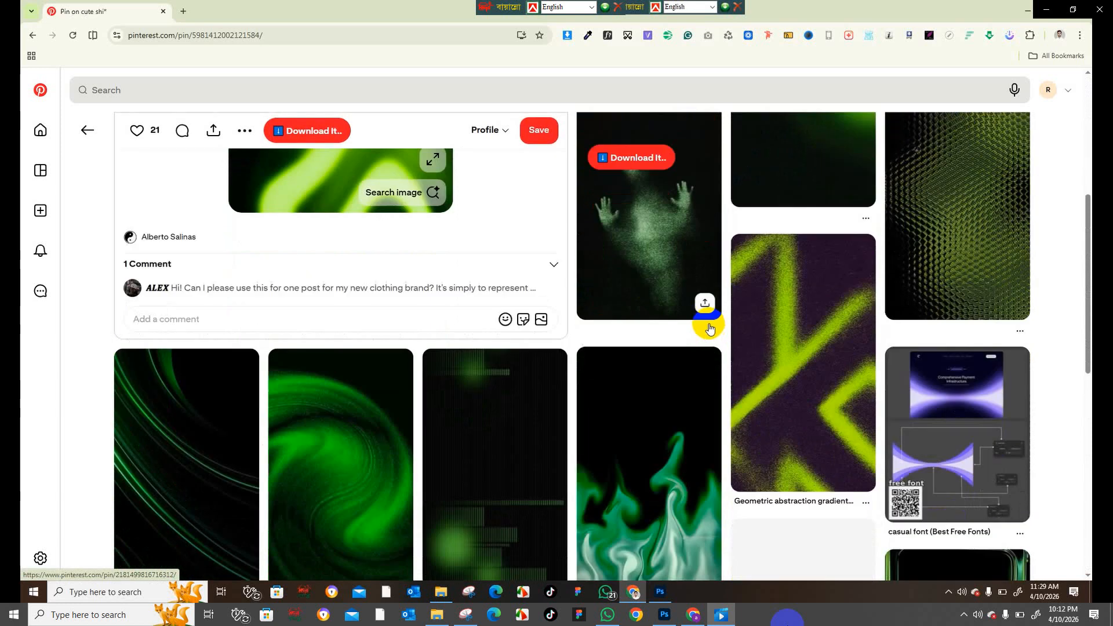
scroll(709, 327, down, 7)
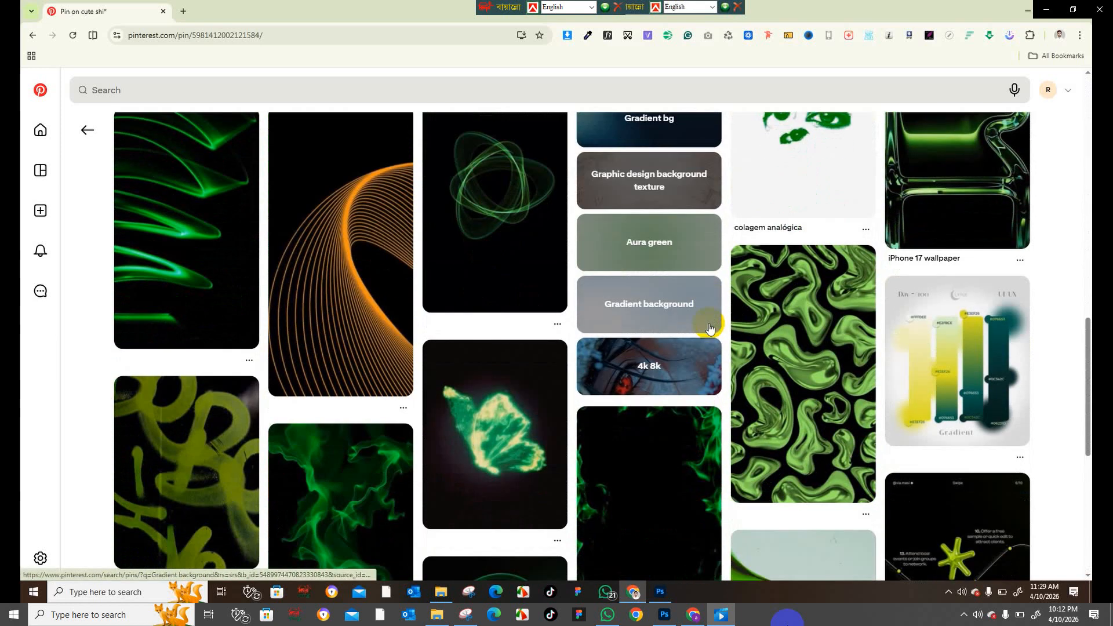
scroll(230, 313, up, 5)
scroll(230, 313, up, 4)
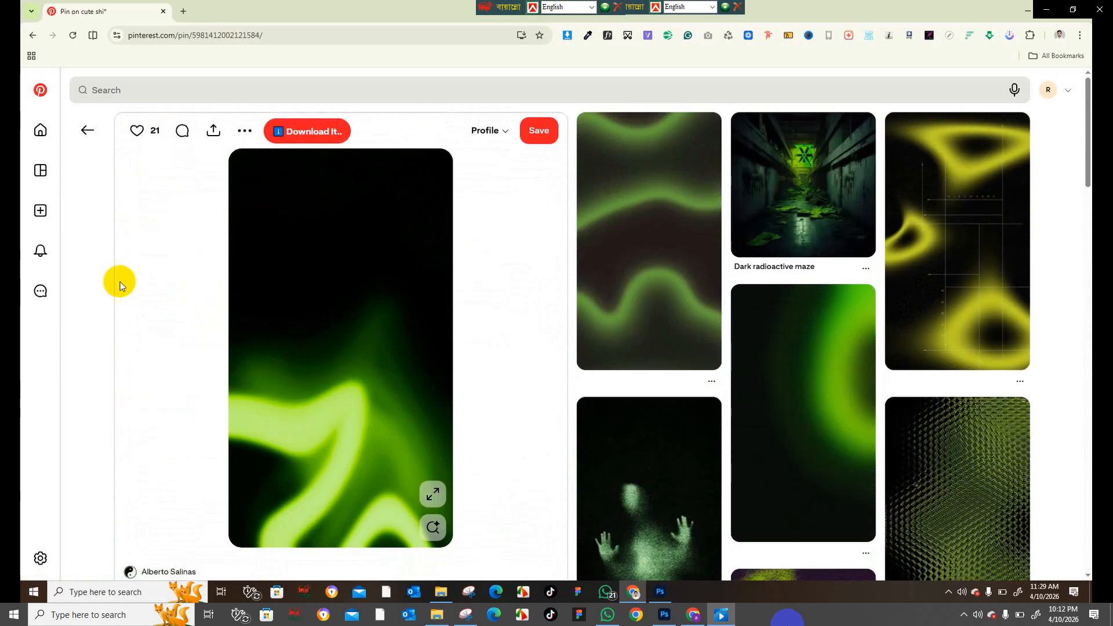
click(90, 130)
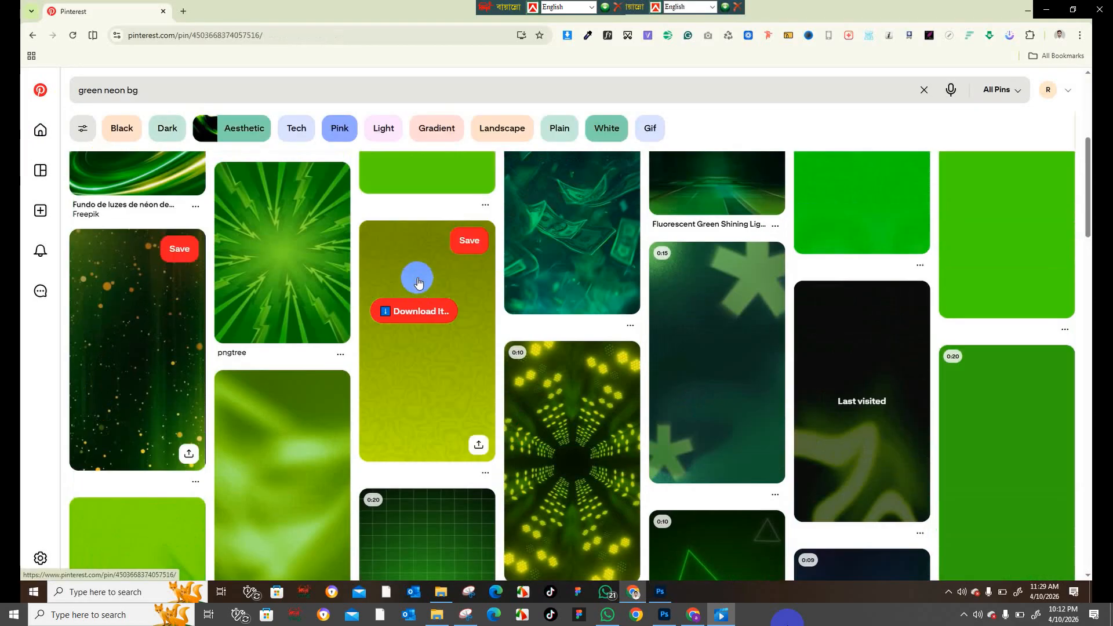
Step: Open the lime green squiggle pattern pin, compare it and its related images with the poster, and switch back to Photoshop
click(418, 281)
click(675, 597)
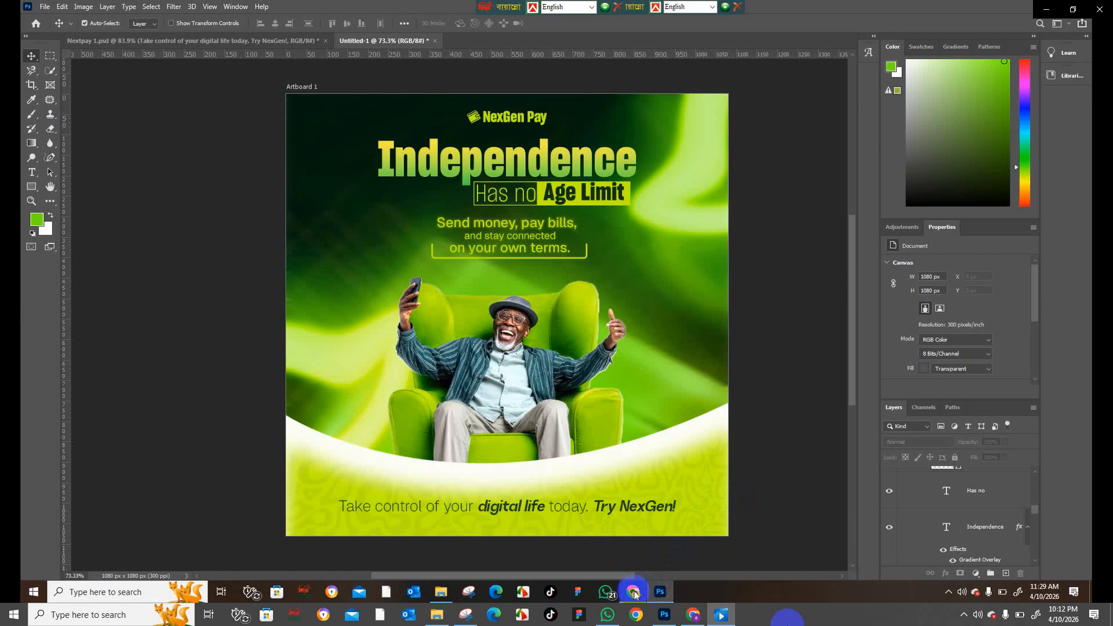
click(633, 592)
scroll(367, 427, down, 3)
scroll(721, 268, up, 3)
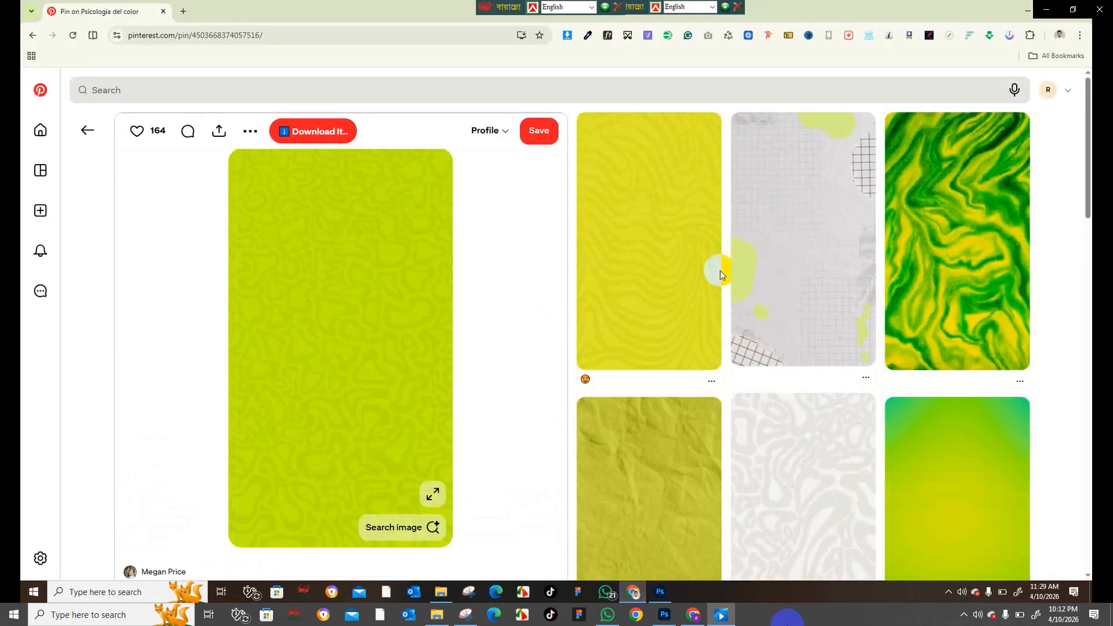
scroll(875, 373, down, 11)
scroll(330, 184, down, 1)
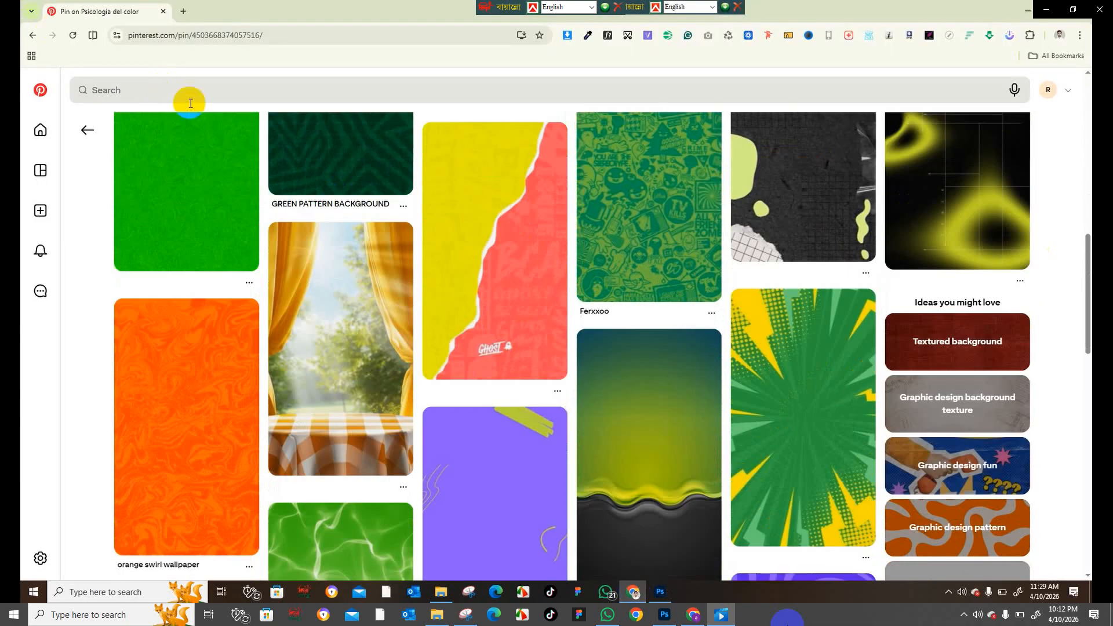
click(87, 130)
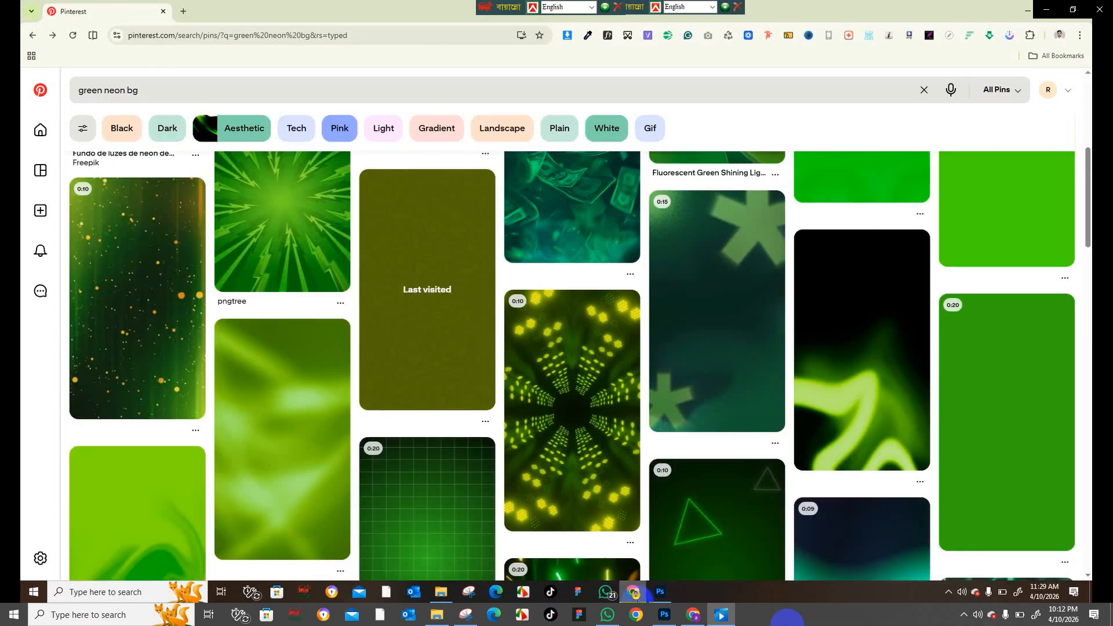
click(660, 592)
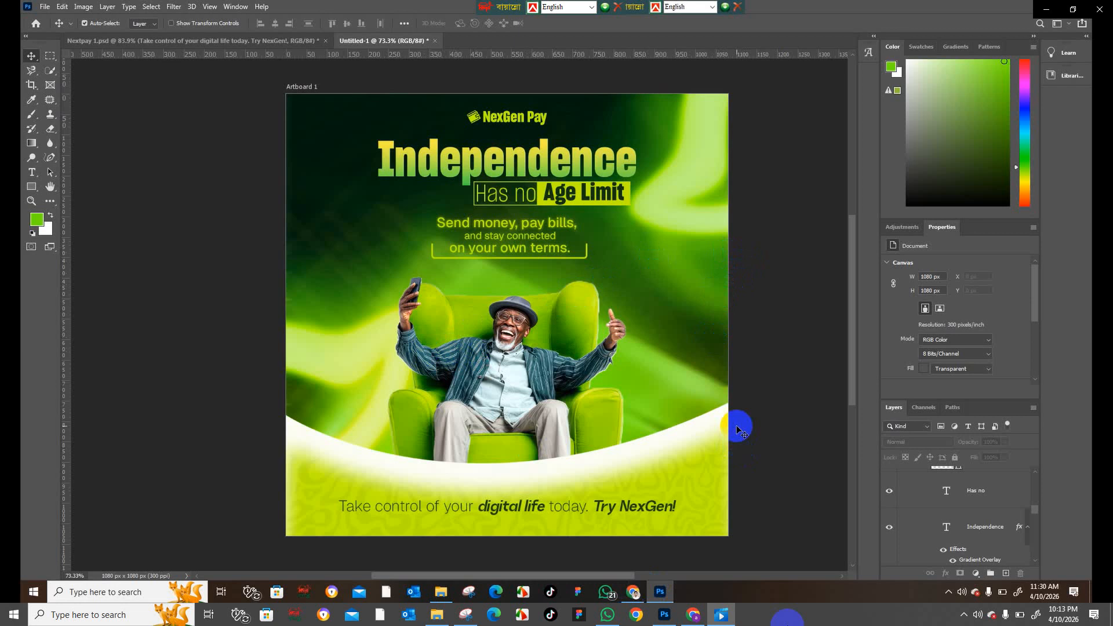
mouse_move(704, 603)
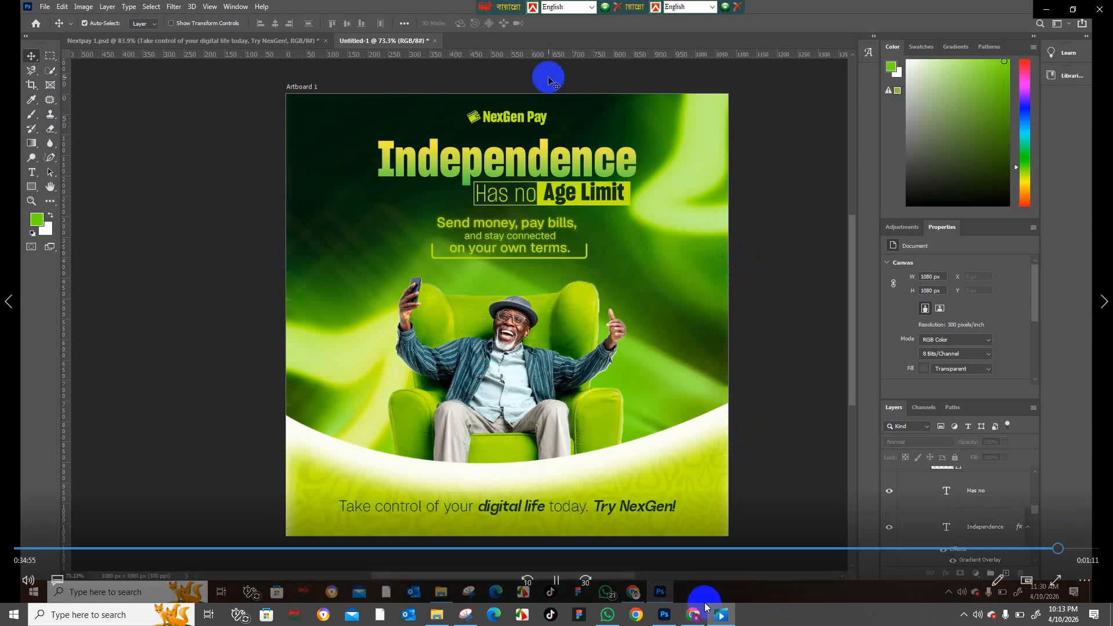